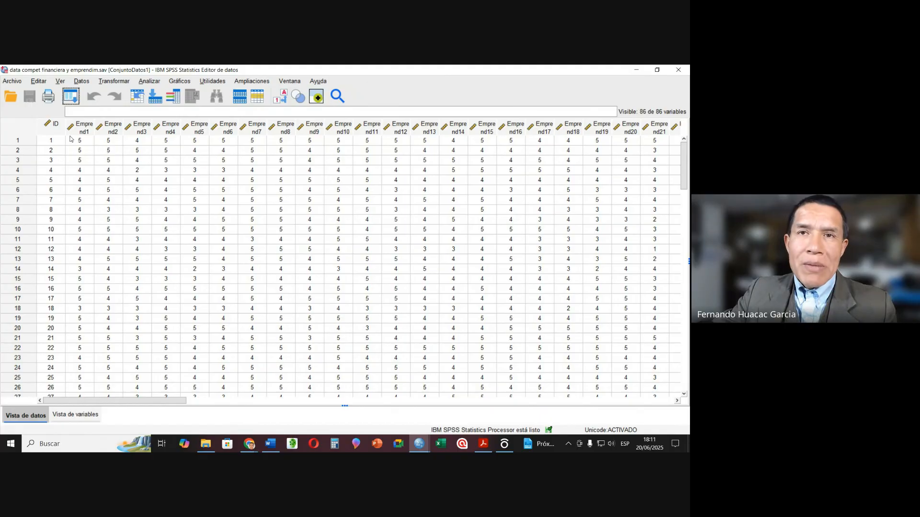
Look through the data set's cases down to the last filled row and return to the first case.
mouse_move(85, 131)
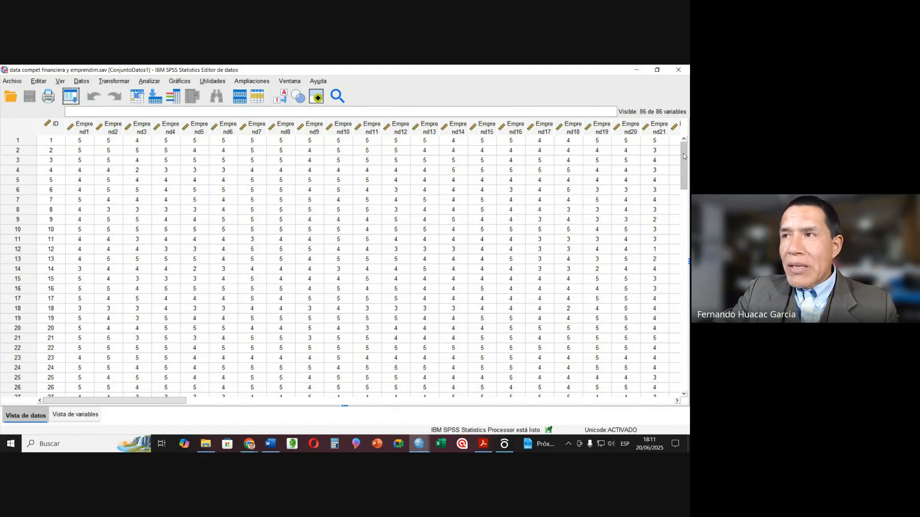
drag(685, 154, 685, 336)
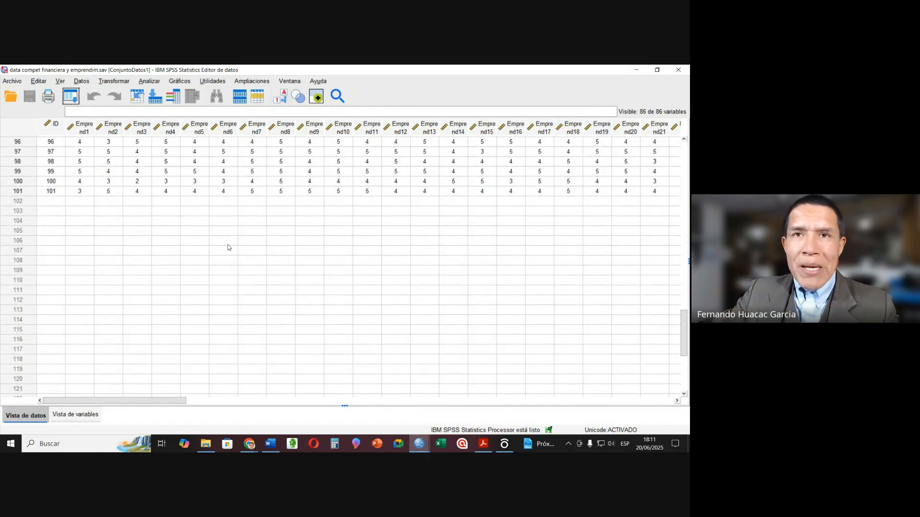
scroll(85, 194, up, 3)
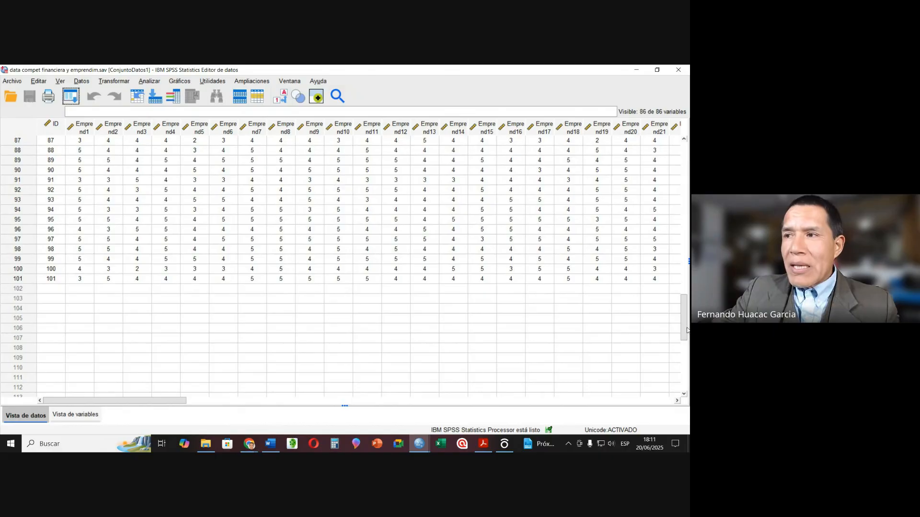
drag(687, 322, 687, 167)
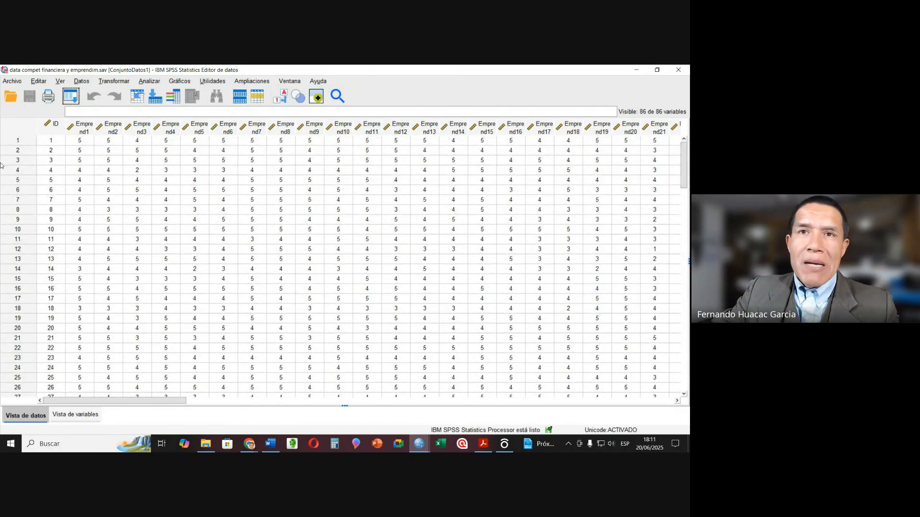
Examine the item columns of both variables, from Emprend1 to Emprend28 and from CompFin1 to CompFin44.
drag(89, 129, 548, 149)
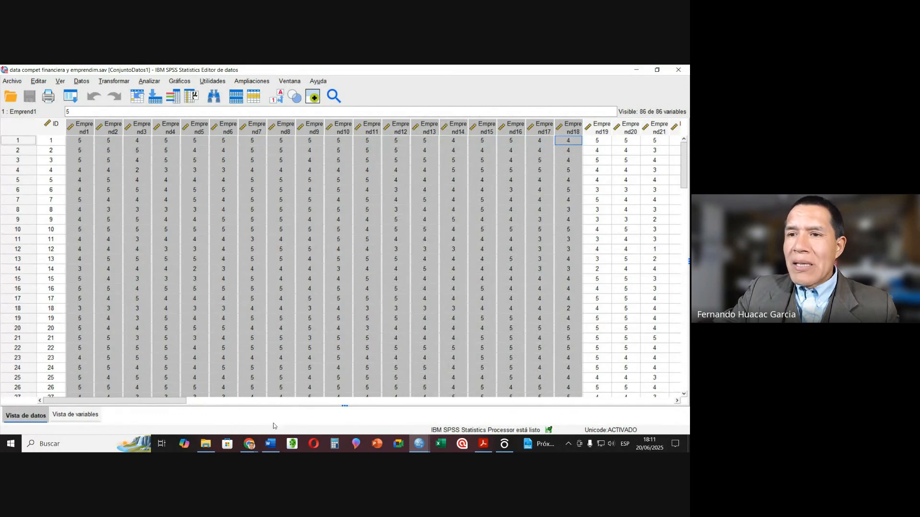
drag(97, 403, 207, 400)
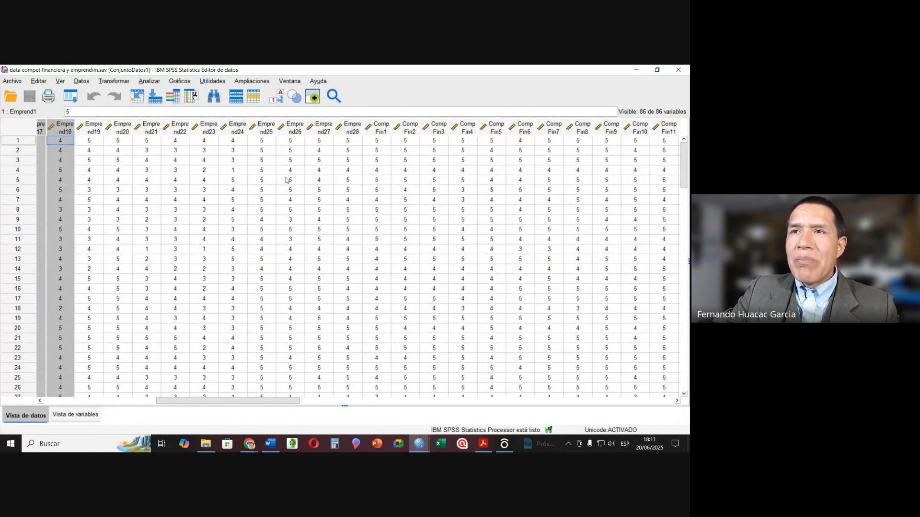
click(354, 132)
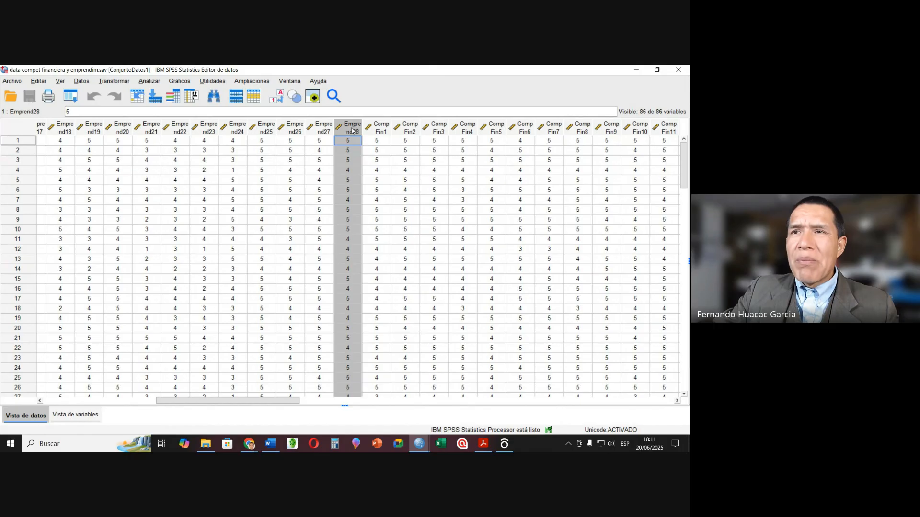
click(381, 132)
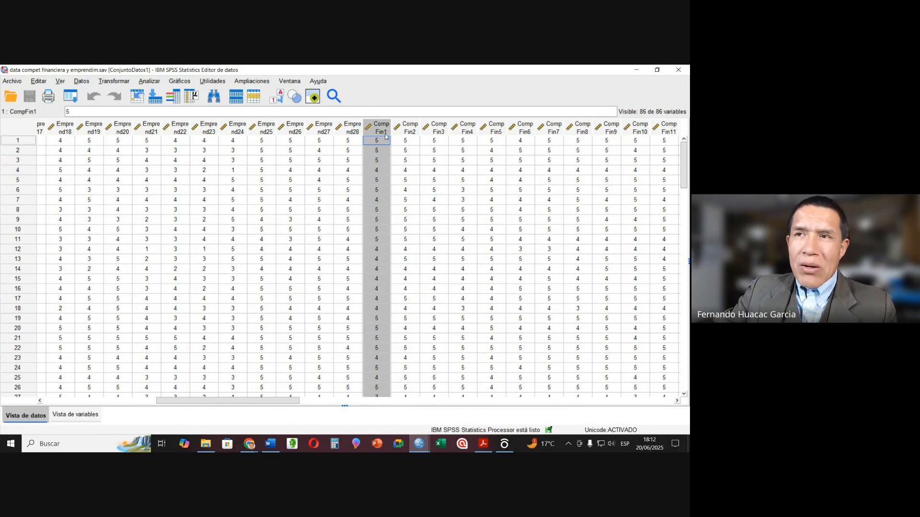
drag(294, 401, 508, 350)
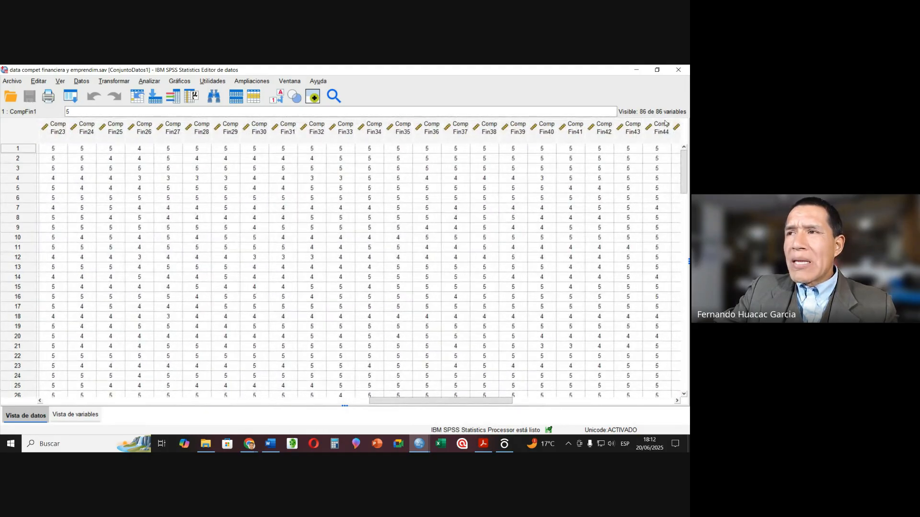
click(648, 138)
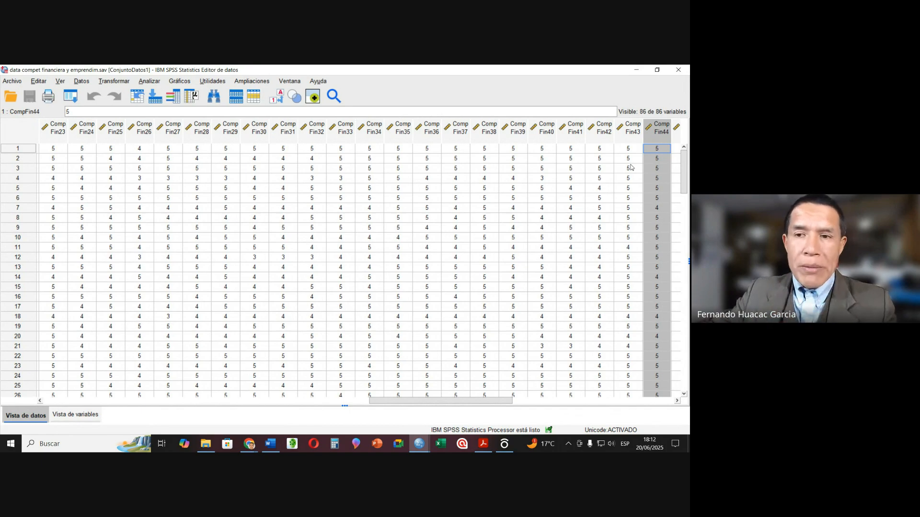
Switch to the Word script document and select the assumption lines "Base de datos numérica" and "Escalas de medición" in turn.
click(270, 444)
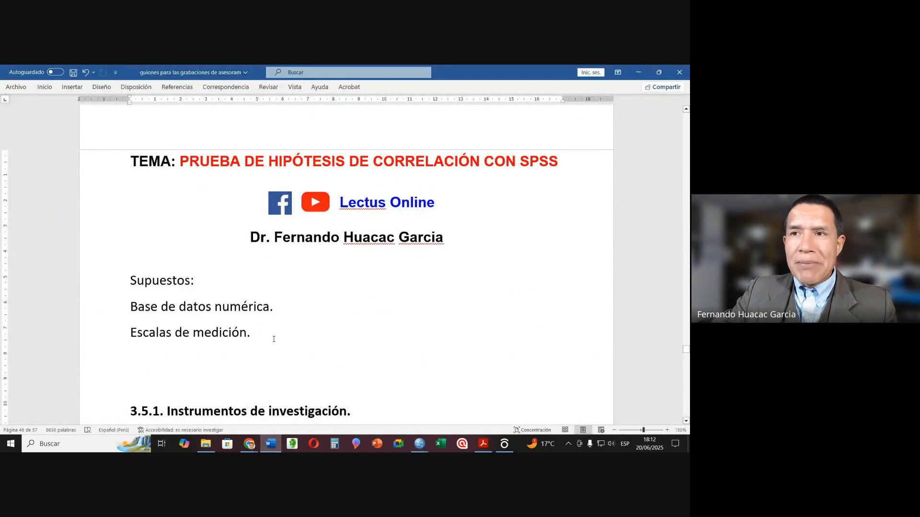
scroll(271, 338, down, 2)
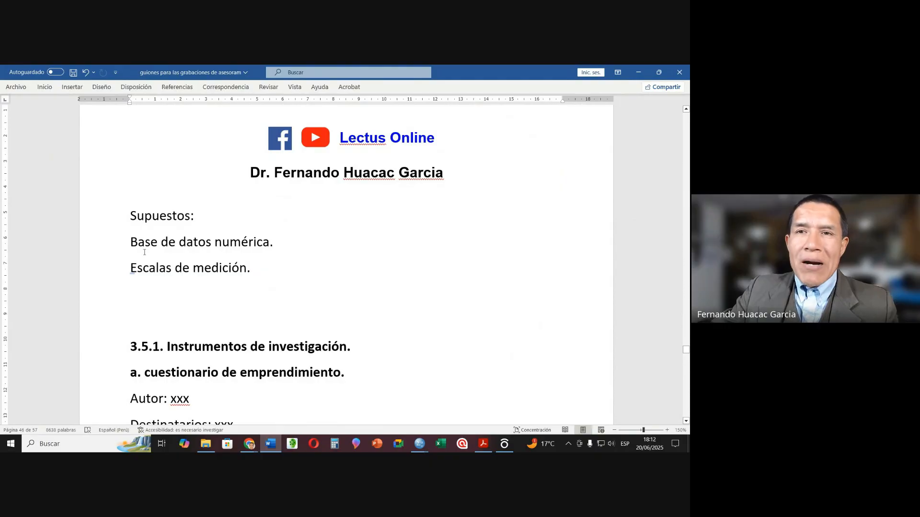
click(109, 246)
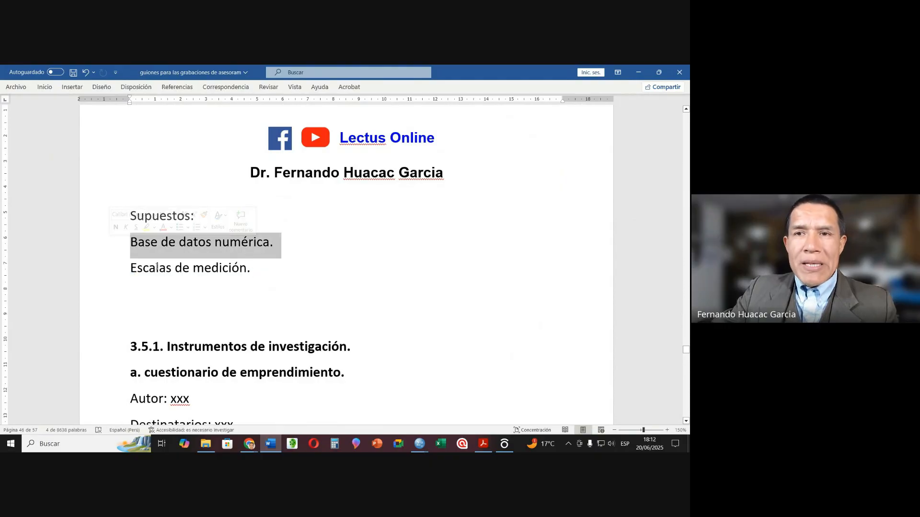
click(101, 272)
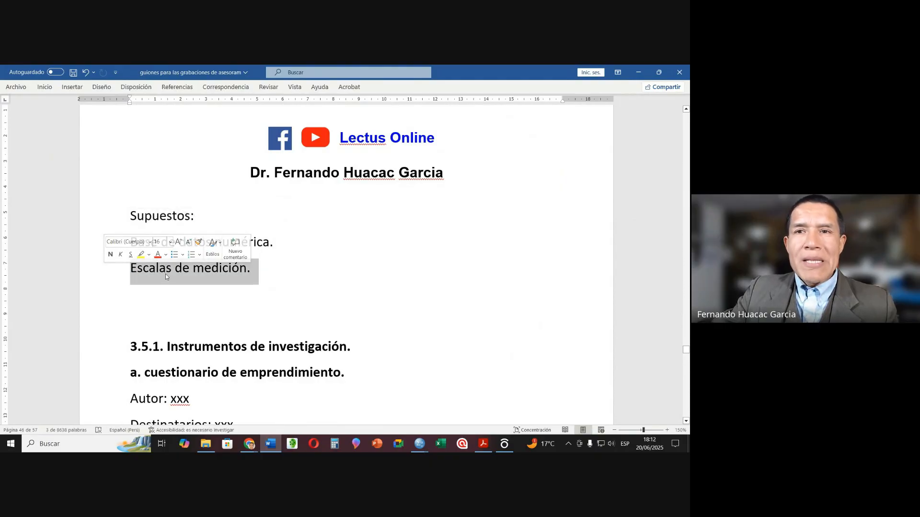
Find Table 1 on measurement scales and correlation statistics and select the word "Ordinal".
scroll(230, 279, down, 12)
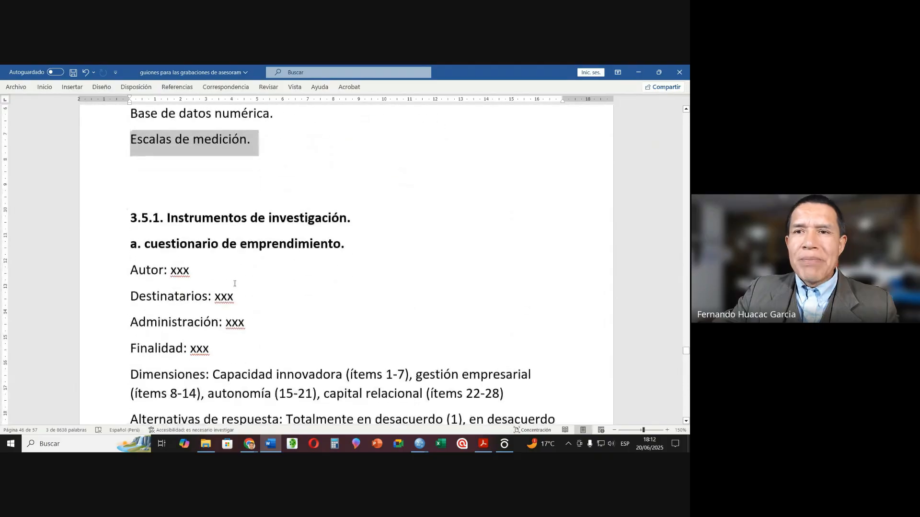
scroll(234, 281, down, 8)
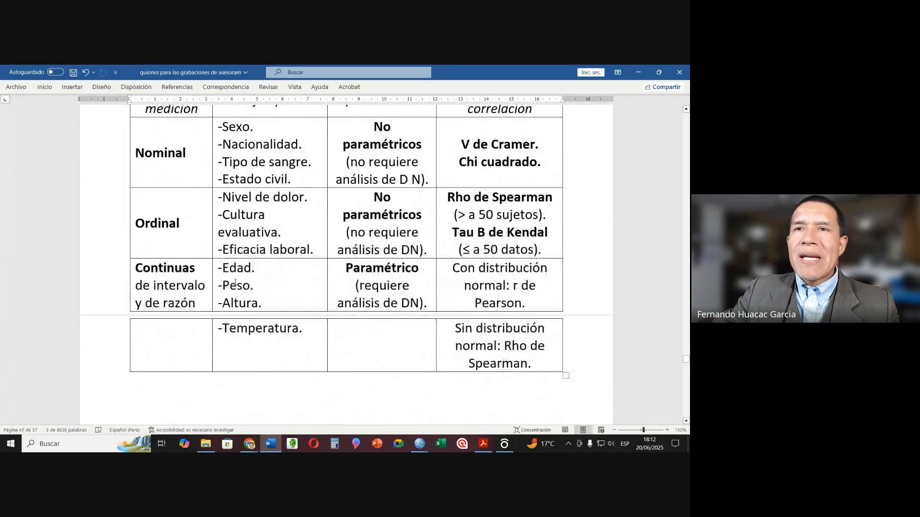
scroll(235, 282, up, 3)
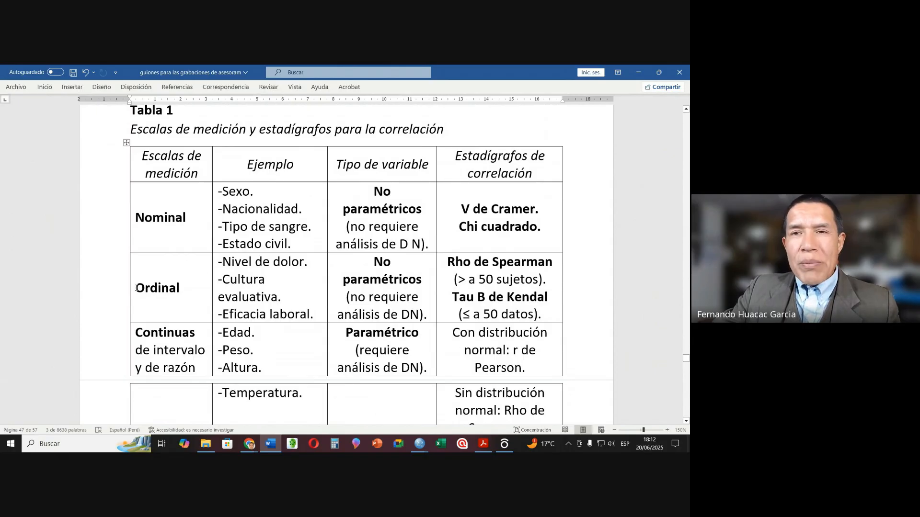
drag(136, 288, 183, 292)
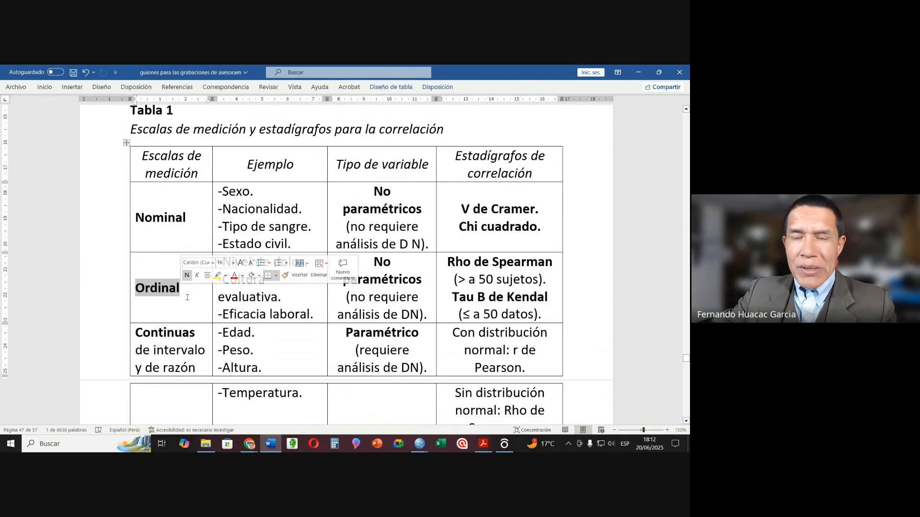
Go back to the "cuestionario de emprendimiento" section and select its list of dimensions with their item ranges.
scroll(229, 336, up, 10)
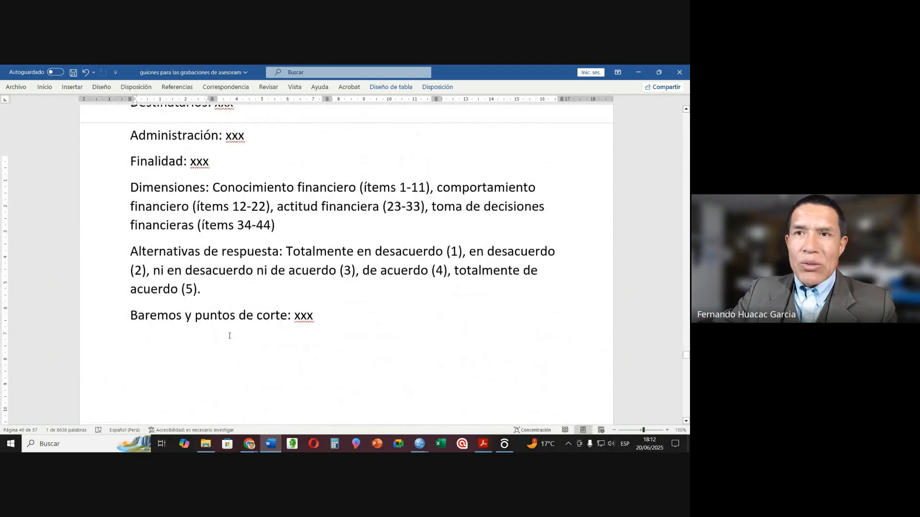
scroll(229, 336, up, 10)
scroll(229, 336, up, 3)
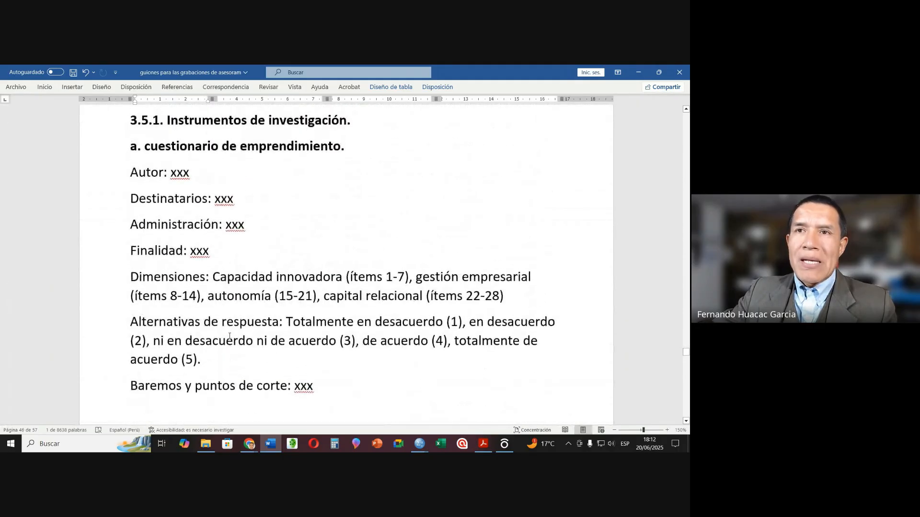
drag(175, 187, 340, 186)
scroll(177, 386, down, 4)
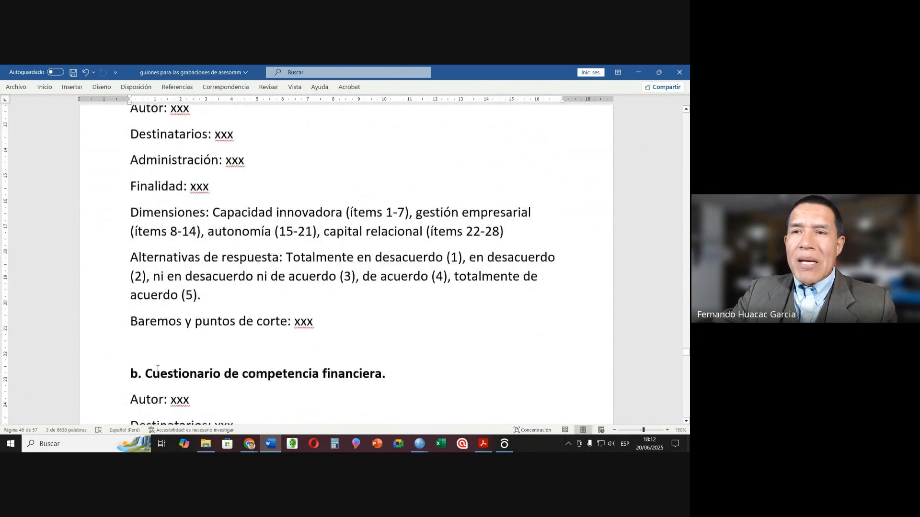
drag(254, 211, 523, 232)
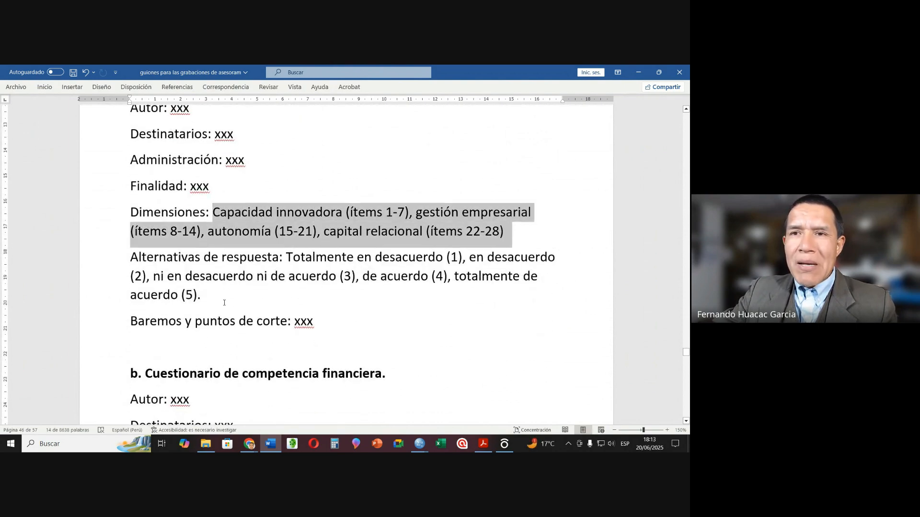
Review the entrepreneurship questionnaire's response alternatives, selecting parts of the scale from "Totalmente en desacuerdo" to "totalmente de acuerdo".
scroll(208, 306, down, 1)
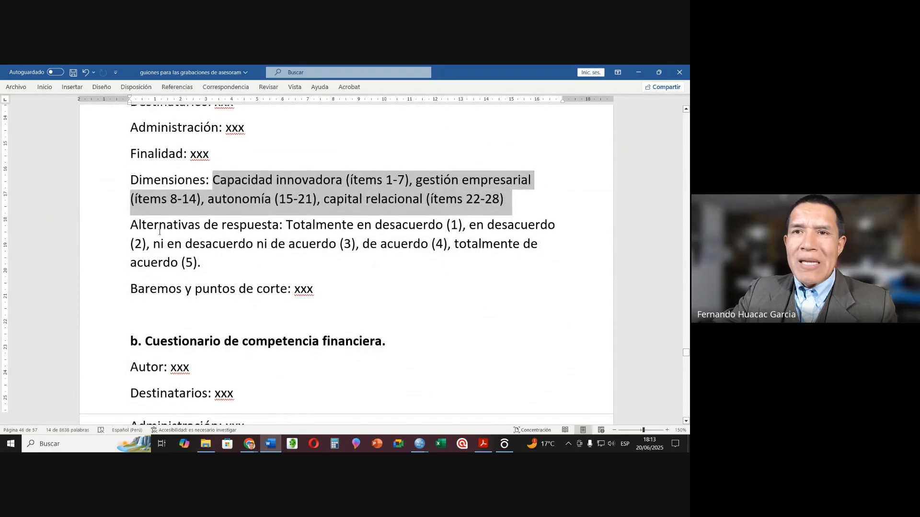
drag(159, 232, 394, 226)
click(297, 225)
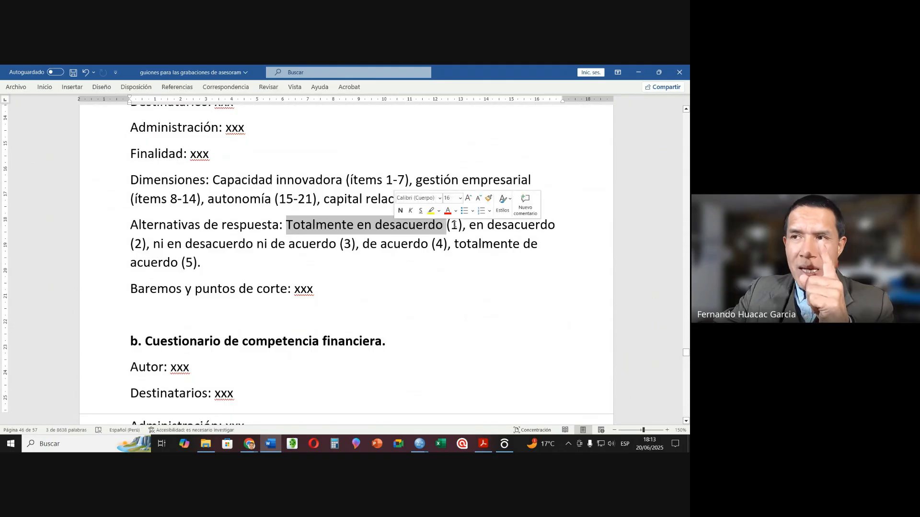
drag(470, 225, 325, 259)
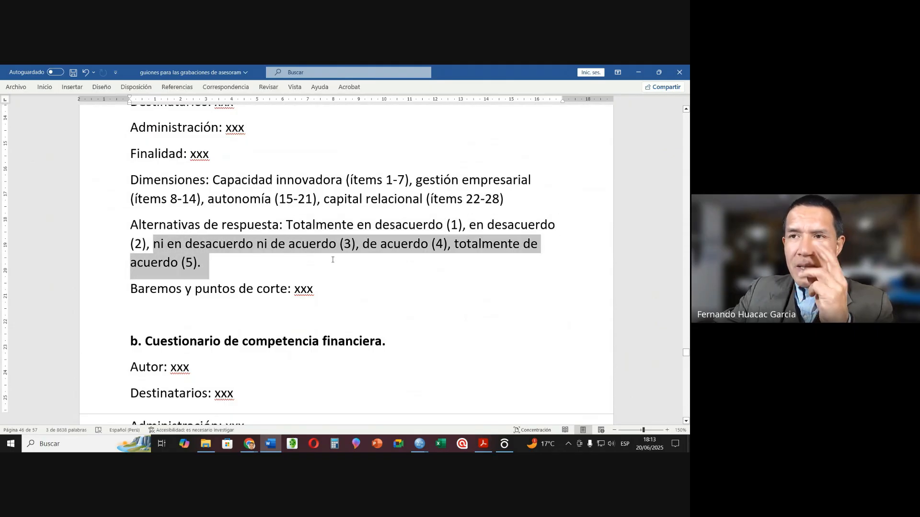
click(369, 264)
drag(387, 245, 453, 253)
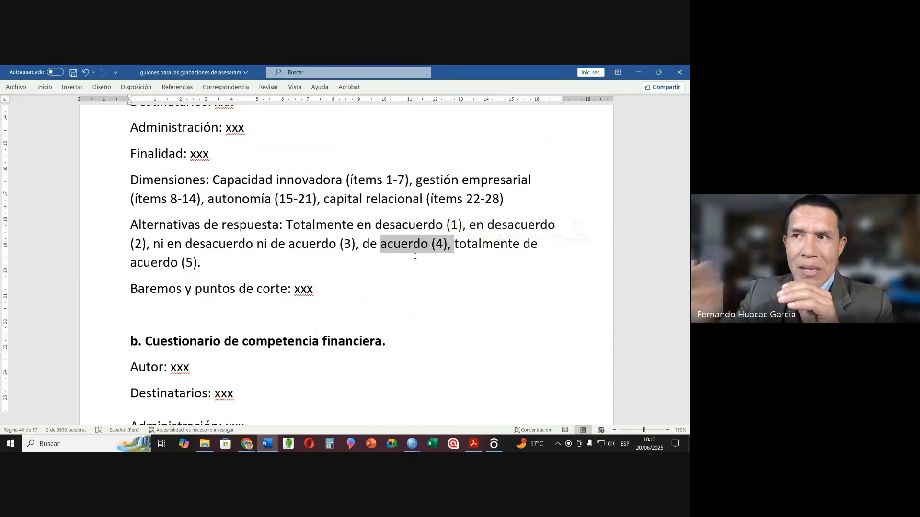
Review the "Cuestionario de competencia financiera" section, selecting its variable name, its dimensions and the start of its response alternatives.
scroll(415, 256, up, 3)
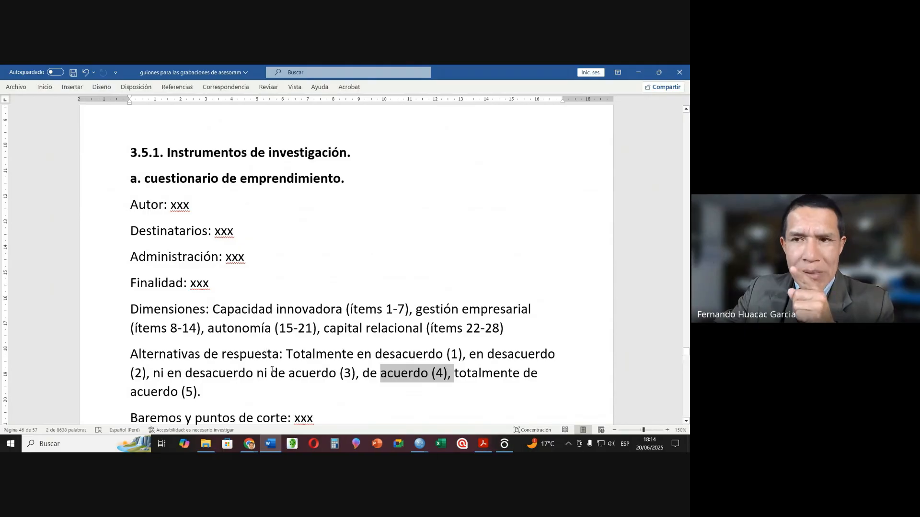
scroll(252, 363, down, 2)
scroll(252, 363, down, 5)
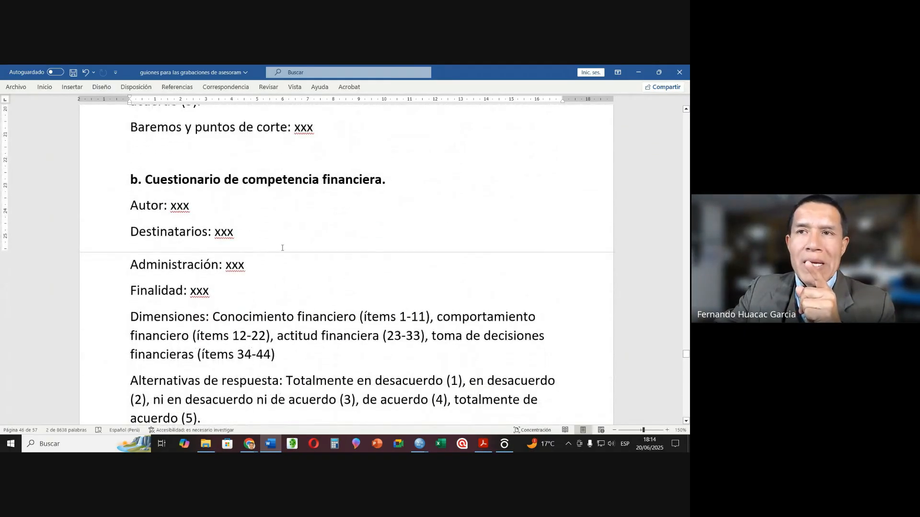
drag(297, 189, 382, 188)
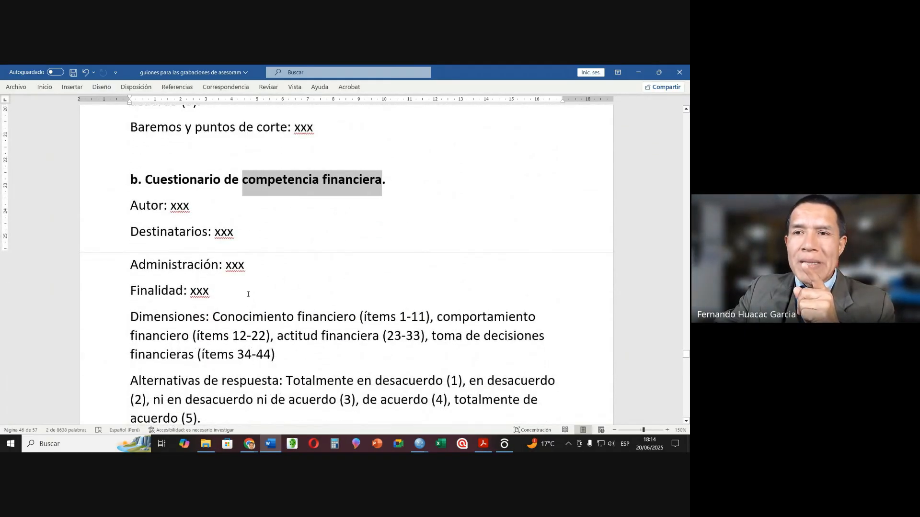
scroll(245, 299, down, 2)
drag(250, 219, 307, 262)
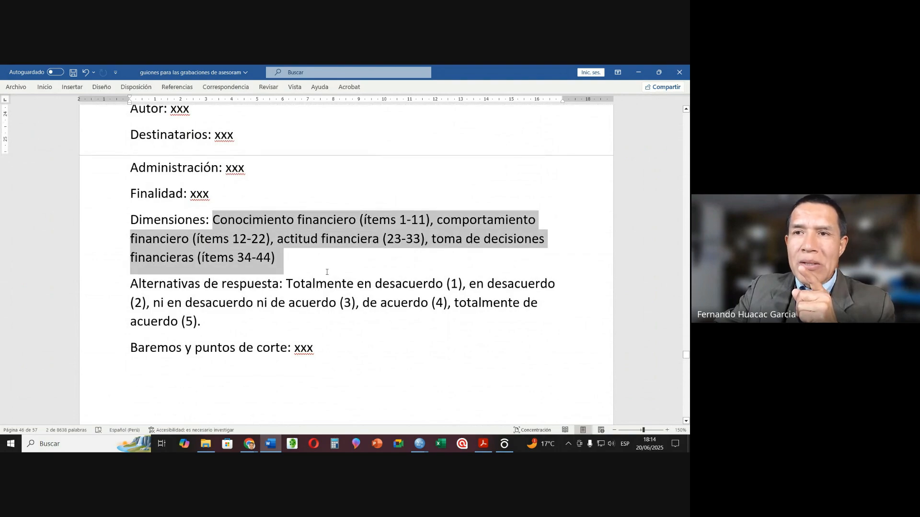
scroll(210, 251, down, 1)
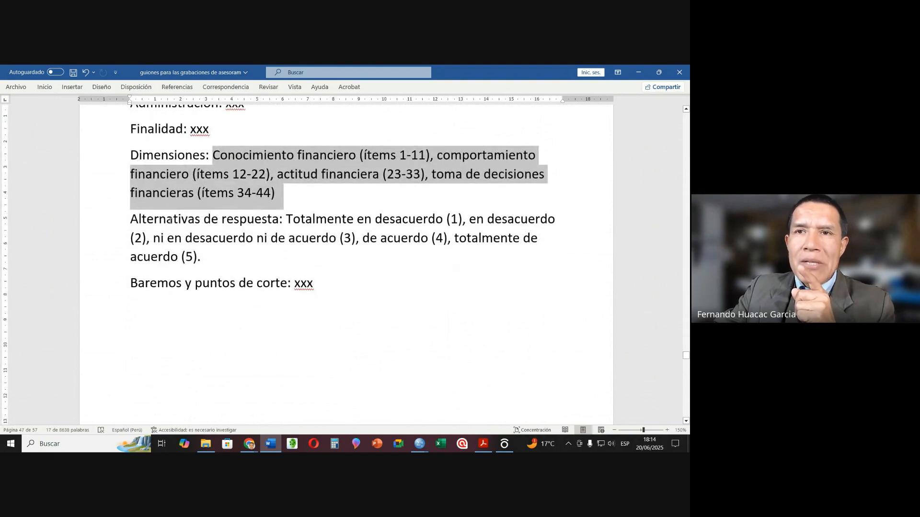
drag(170, 220, 464, 222)
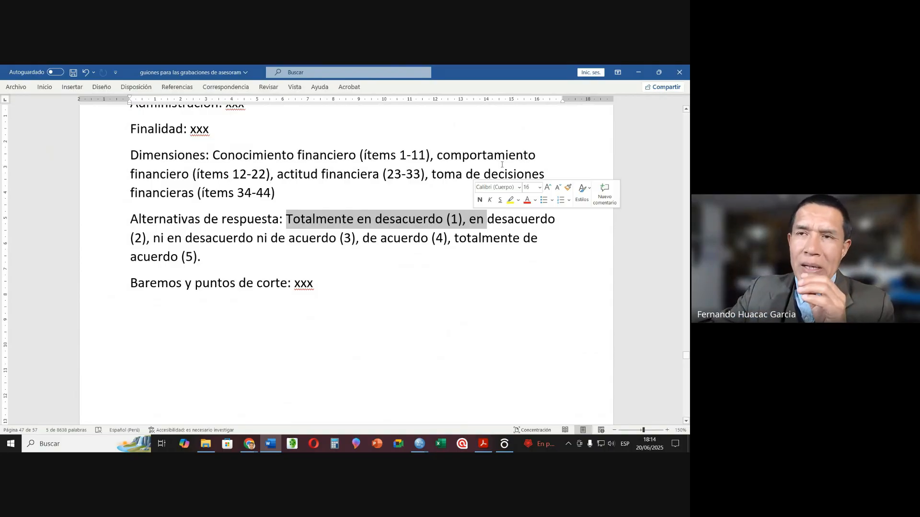
Look over both questionnaire descriptions again and return to the table of measurement scales and correlation statistics.
scroll(464, 221, up, 5)
scroll(436, 226, down, 5)
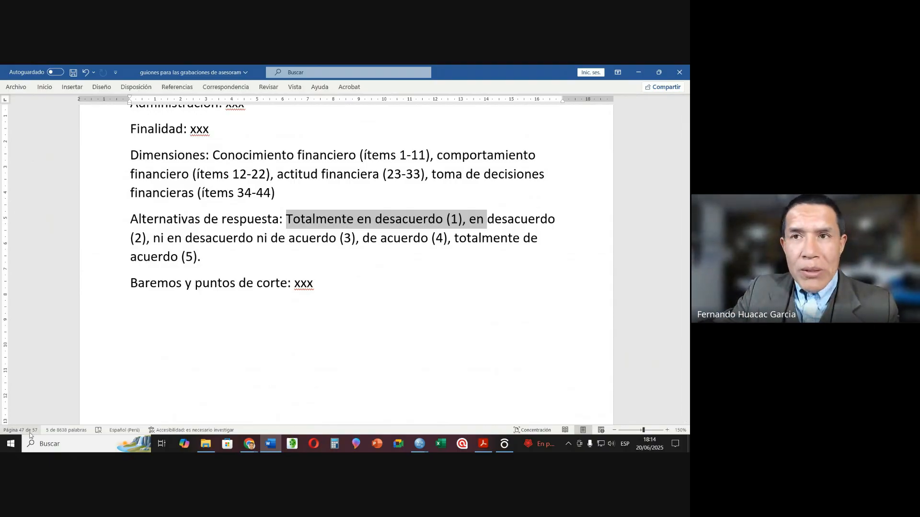
scroll(231, 295, up, 3)
scroll(230, 295, up, 20)
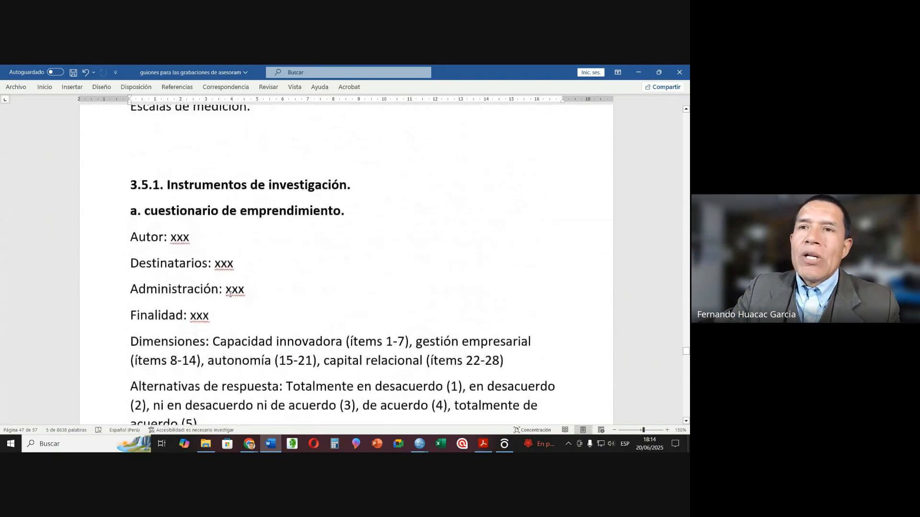
scroll(229, 293, down, 20)
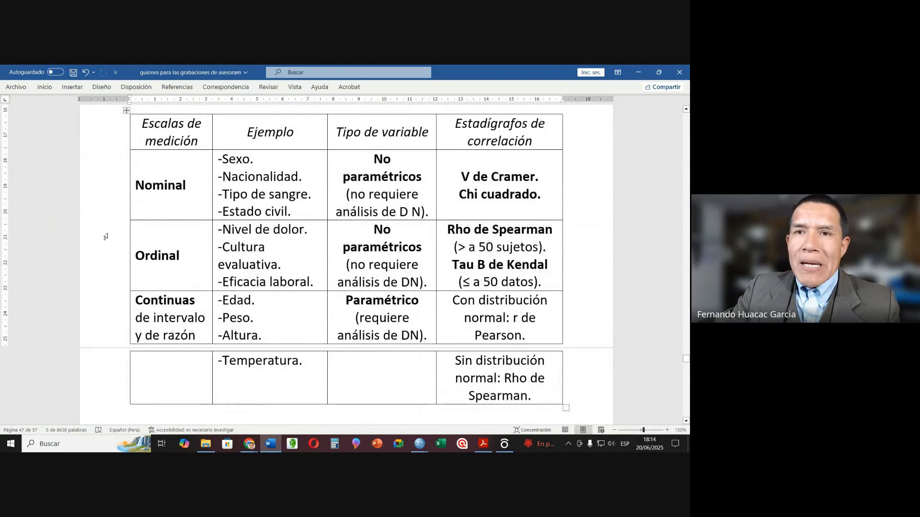
Review the Ordinal row of the measurement scales table, selecting its examples, the "No paramétricos" type and the note on normality analysis.
click(158, 256)
drag(146, 256, 303, 265)
click(375, 282)
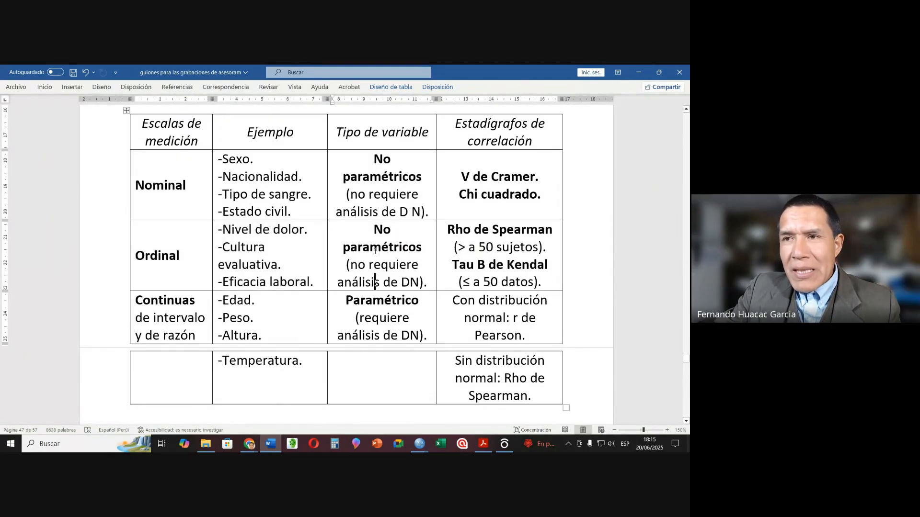
drag(377, 229, 414, 248)
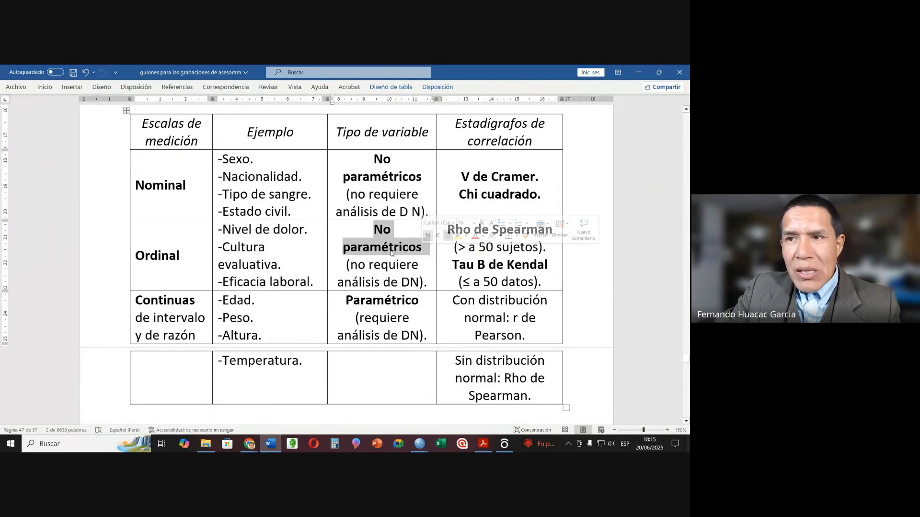
drag(351, 265, 415, 285)
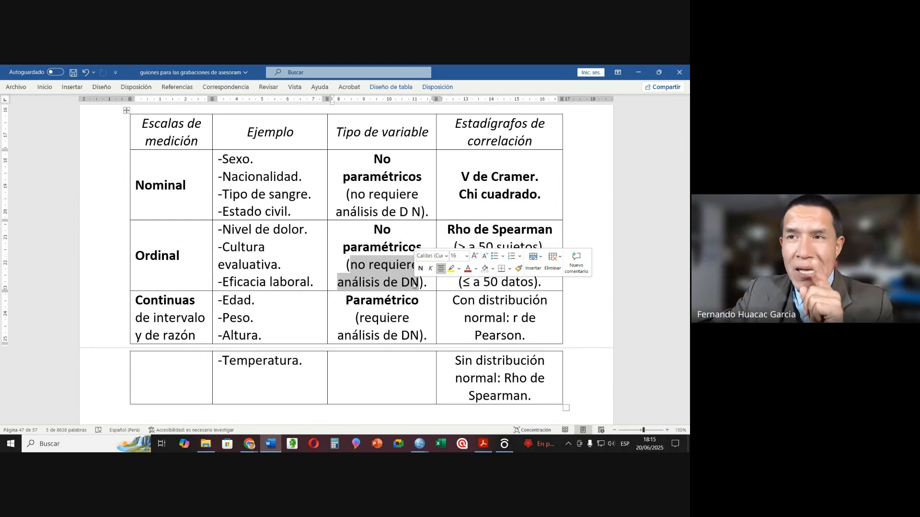
drag(387, 235, 411, 251)
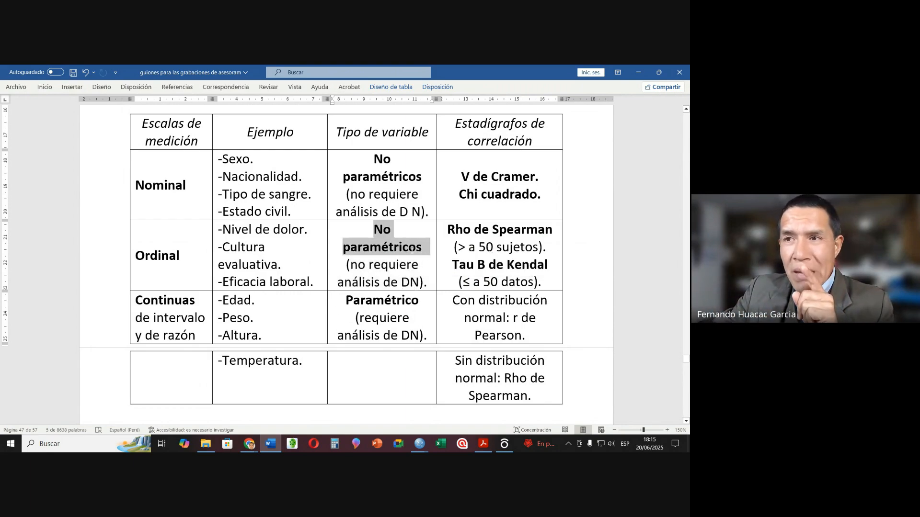
click(381, 281)
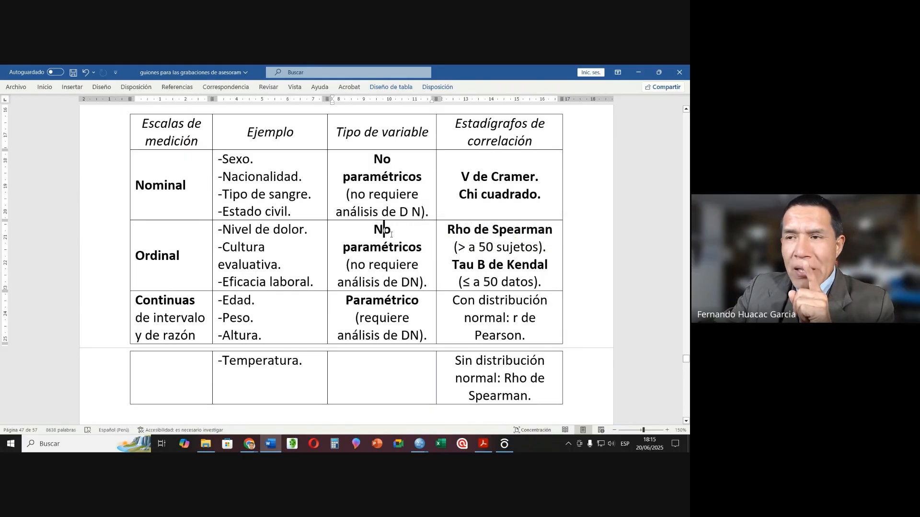
drag(383, 228, 431, 257)
Review the "Estadígrafos de correlación" column for the Ordinal scale, selecting its heading, "Rho de Spearman (> a 50 sujetos)" and "Tau B de Kendal".
click(468, 265)
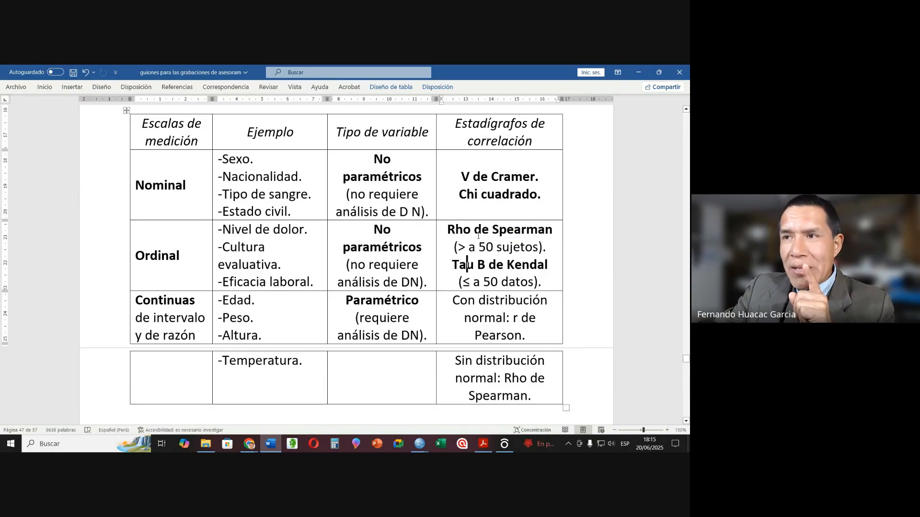
triple_click(492, 125)
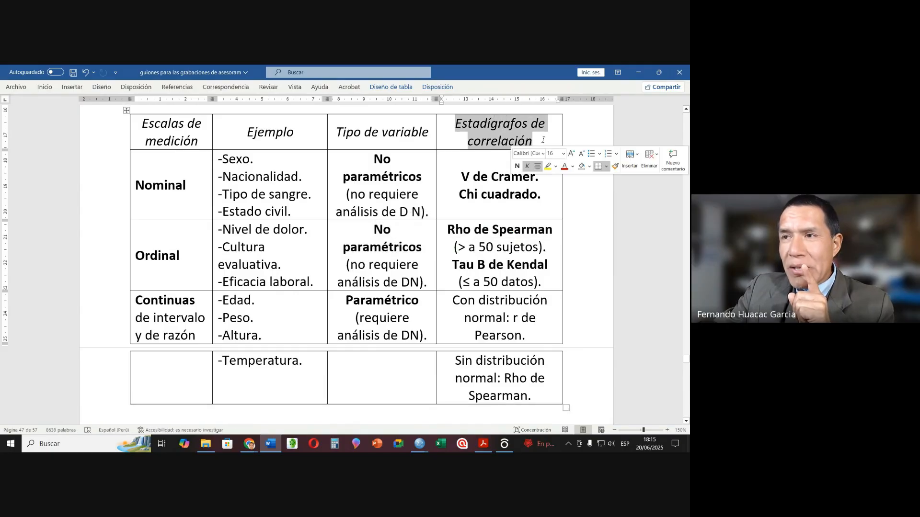
drag(450, 231, 549, 242)
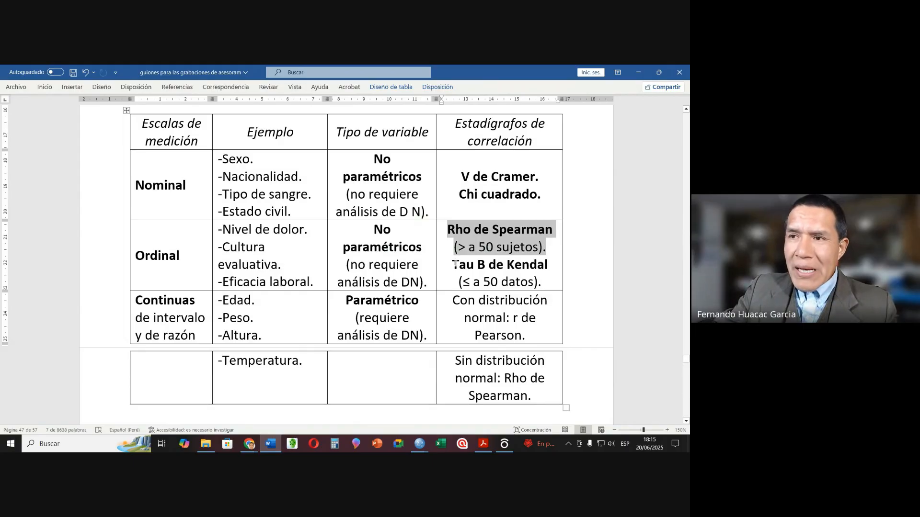
drag(452, 264, 531, 261)
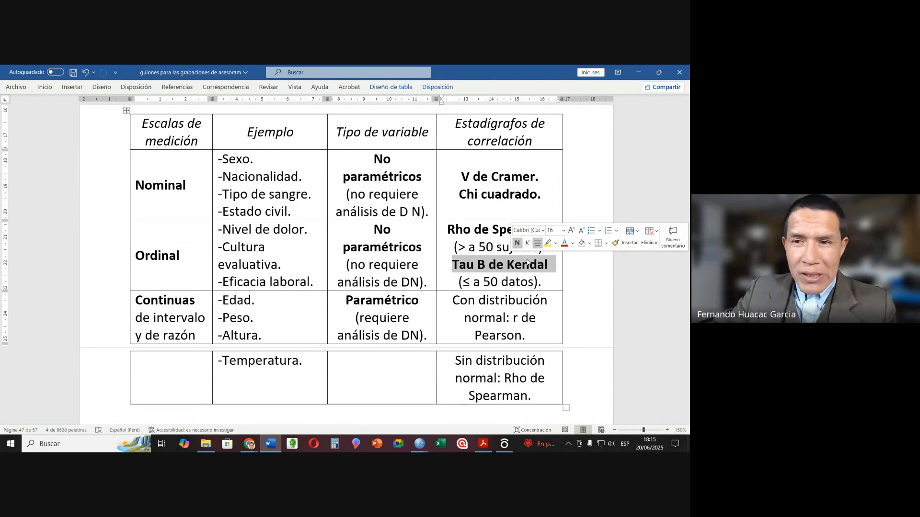
Check the last case row of the SPSS data set and return to the Word table to select "Rho de Spearman (> a 50 sujetos)".
click(418, 445)
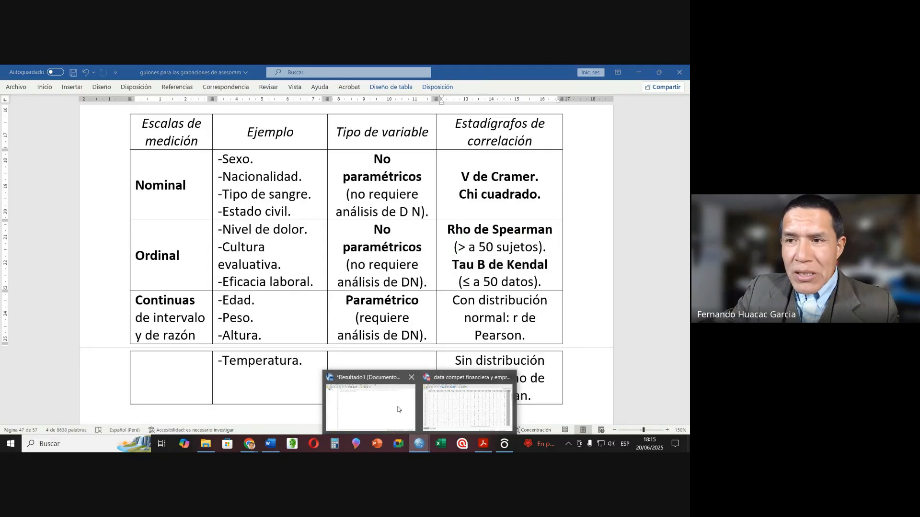
click(417, 383)
scroll(216, 335, down, 20)
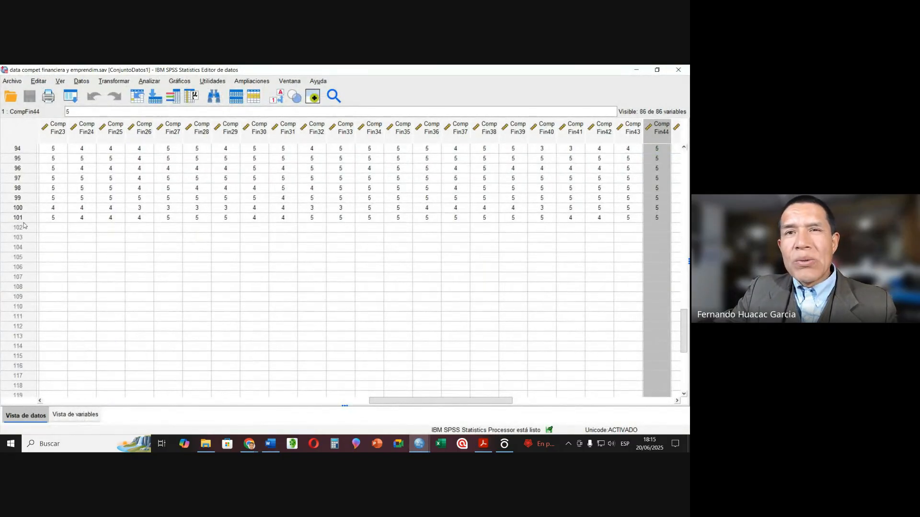
click(23, 219)
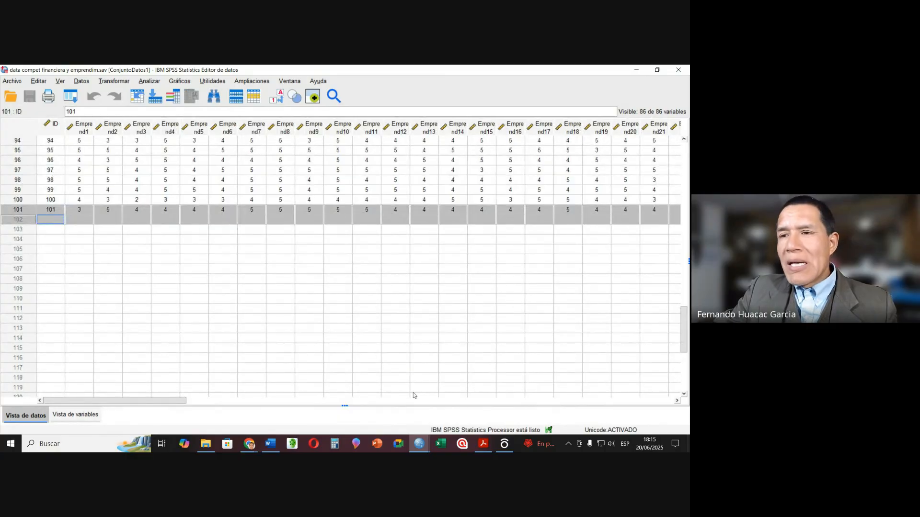
click(278, 448)
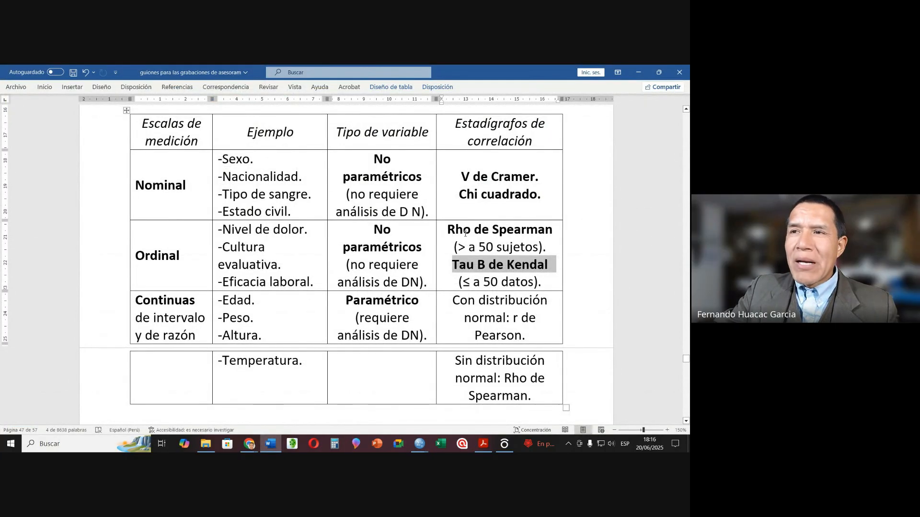
drag(447, 230, 552, 247)
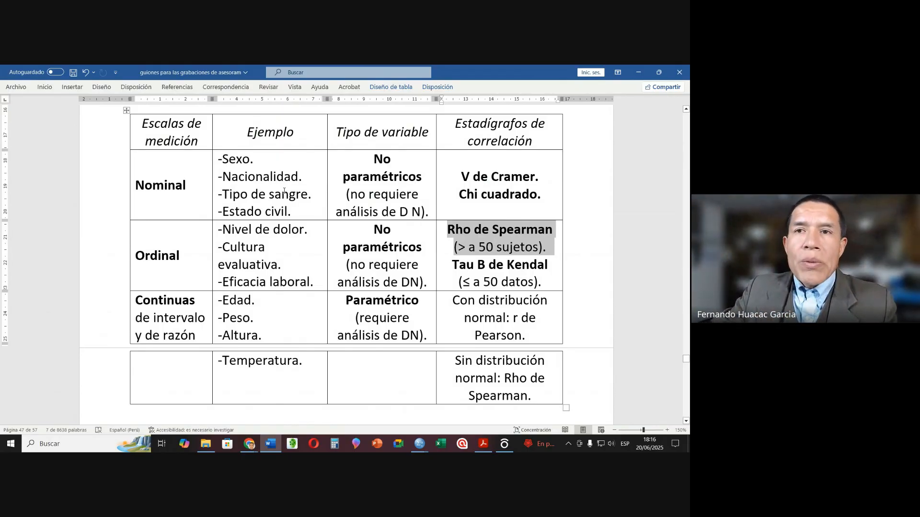
Review the Nominal row, selecting the scale name, the examples "Nacionalidad" and "Tipo de sangre", and the statistics V de Cramer and Chi cuadrado.
double_click(157, 187)
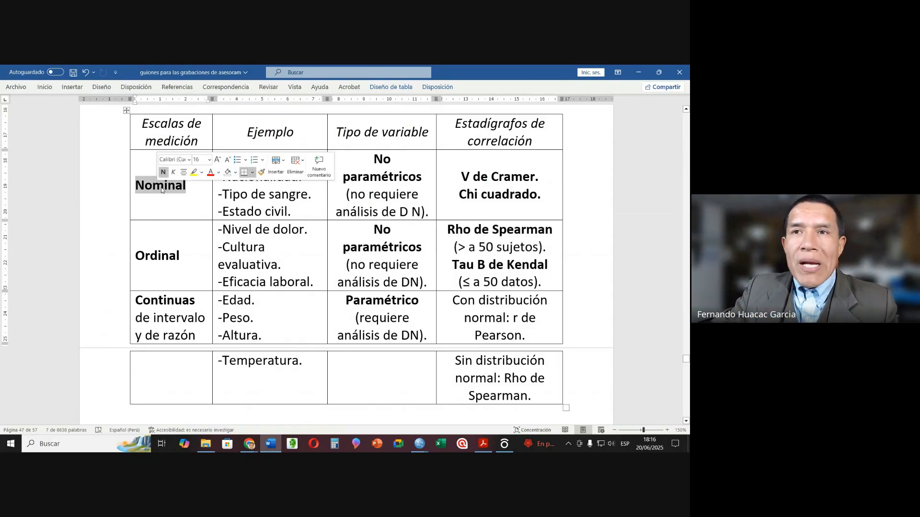
click(249, 177)
double_click(248, 177)
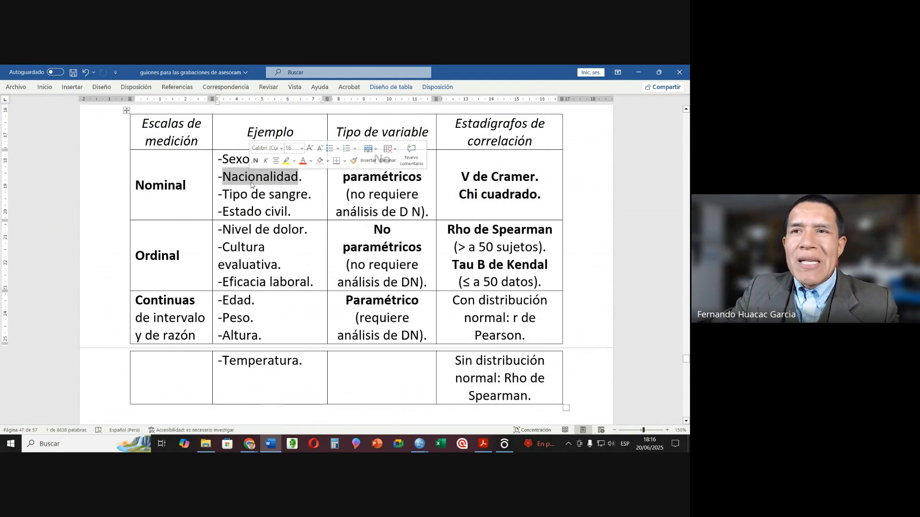
drag(240, 199, 312, 197)
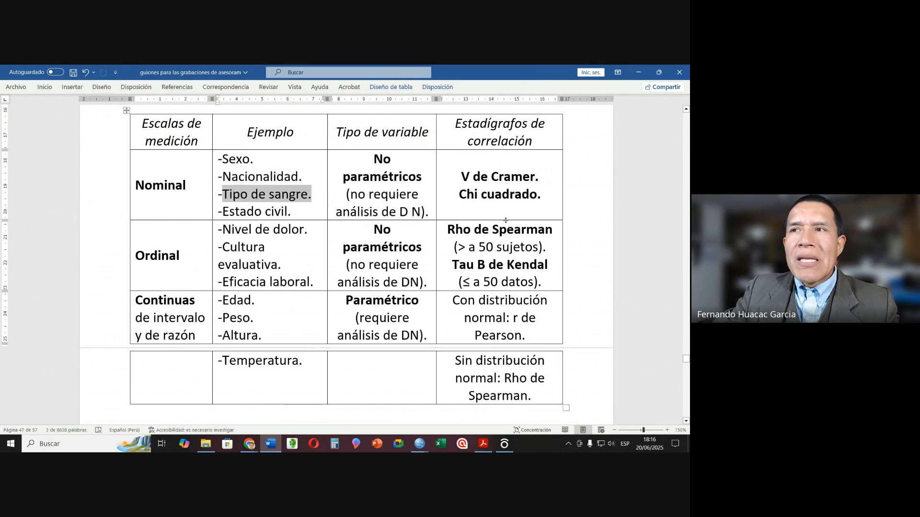
drag(461, 177, 542, 195)
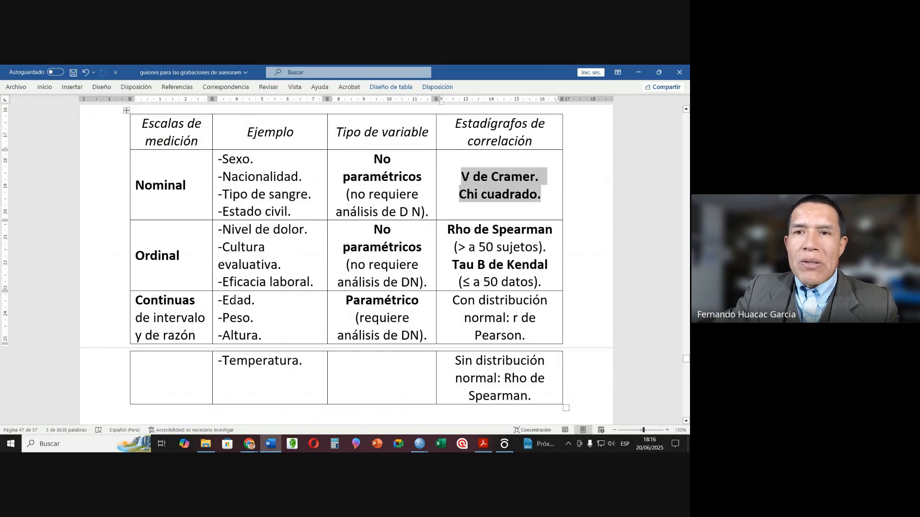
Review the "Continuas" row, selecting r de Pearson for normal distribution and Rho de Spearman for non-normal distribution.
double_click(164, 300)
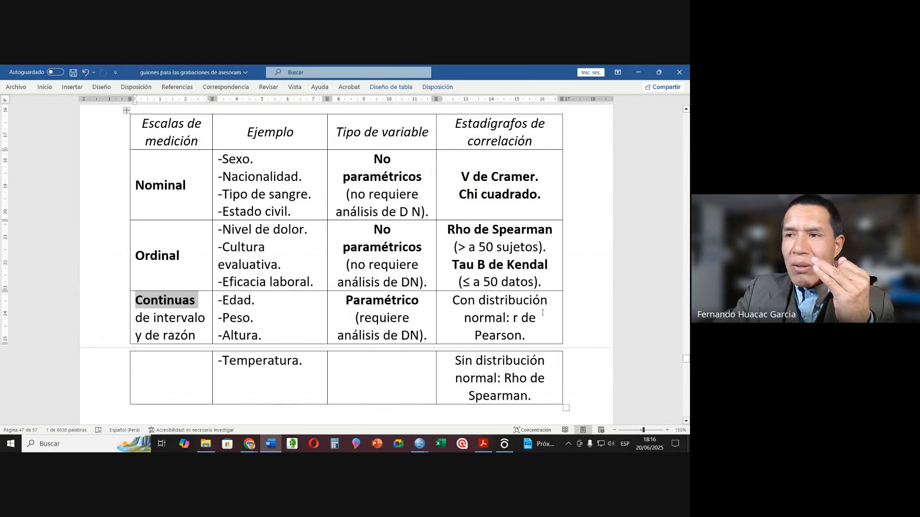
drag(514, 320, 526, 337)
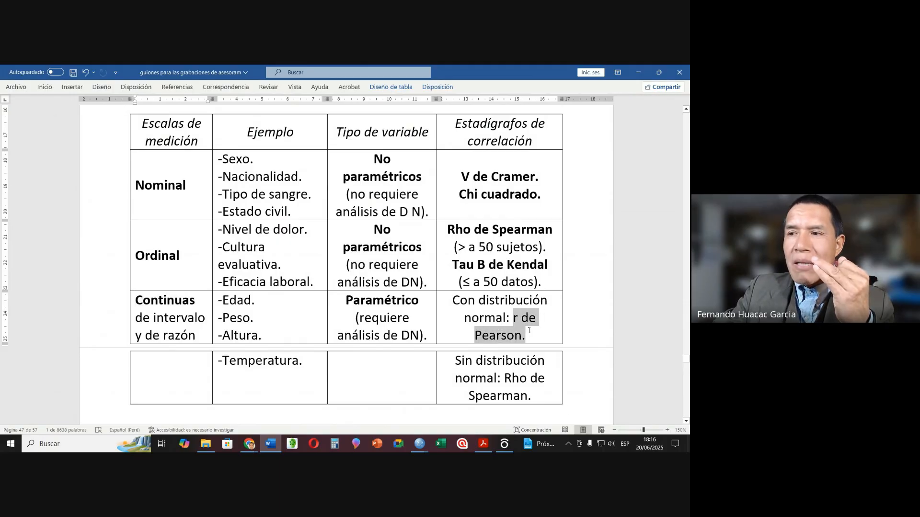
drag(514, 378, 531, 396)
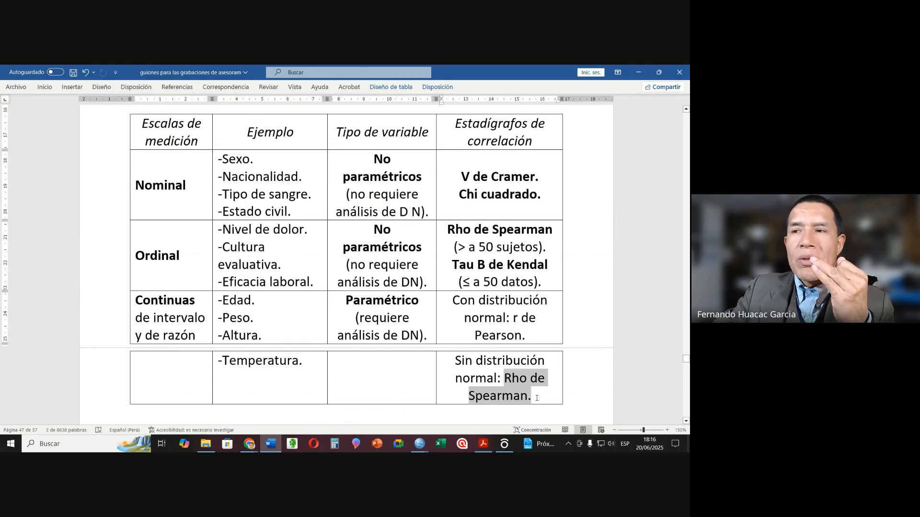
click(456, 247)
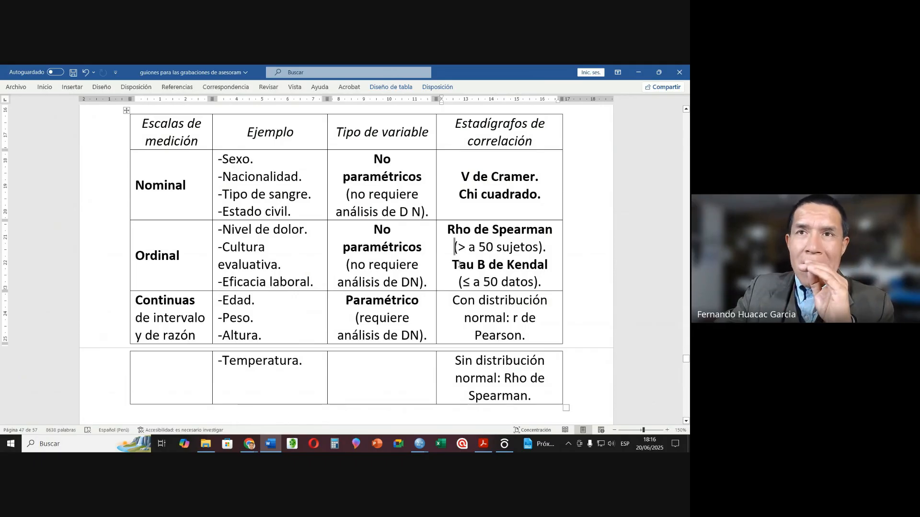
Switch to the SPSS data set and examine the entrepreneurship items from the first case, selecting columns Emprend1 to Emprend18 and Emprend21 to Emprend28.
mouse_move(419, 443)
click(439, 409)
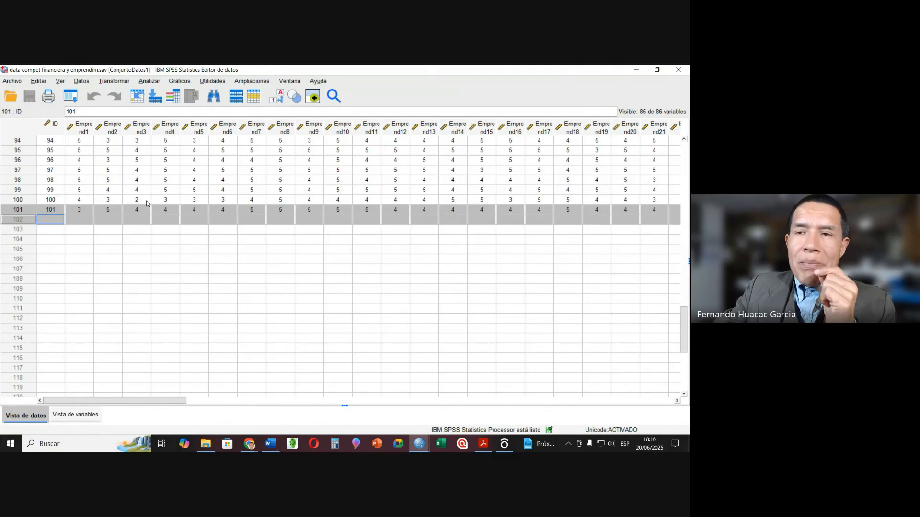
scroll(281, 185, up, 20)
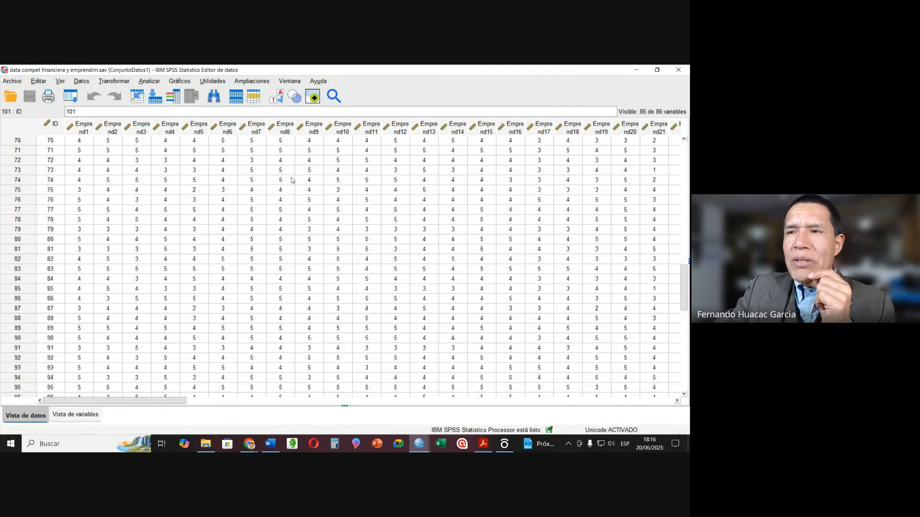
scroll(291, 180, up, 11)
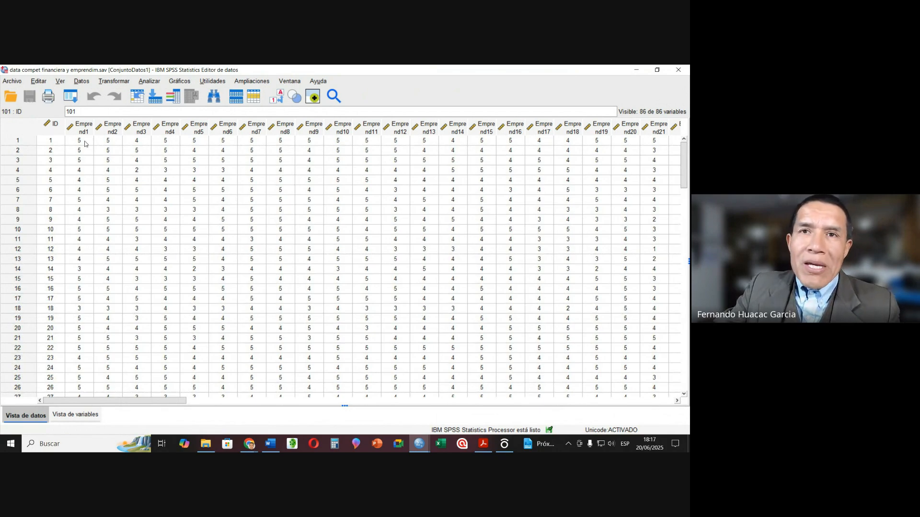
drag(86, 131, 575, 136)
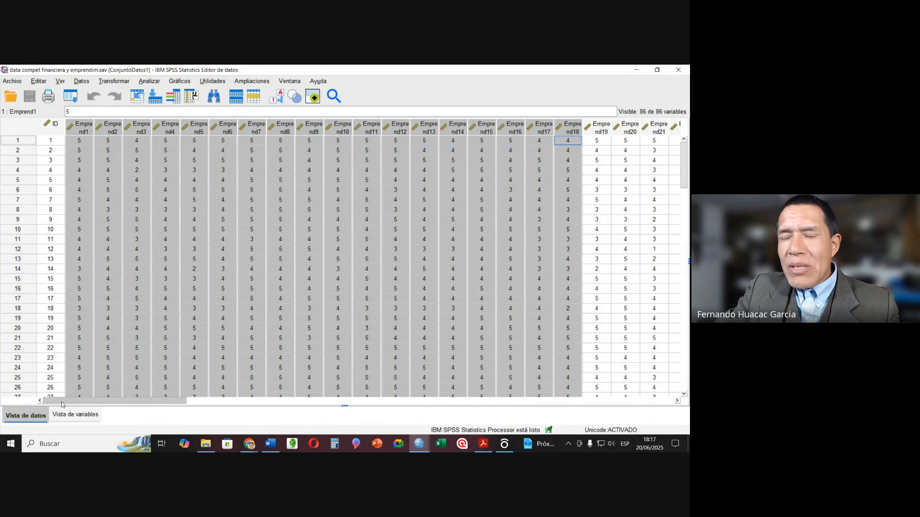
drag(64, 401, 175, 396)
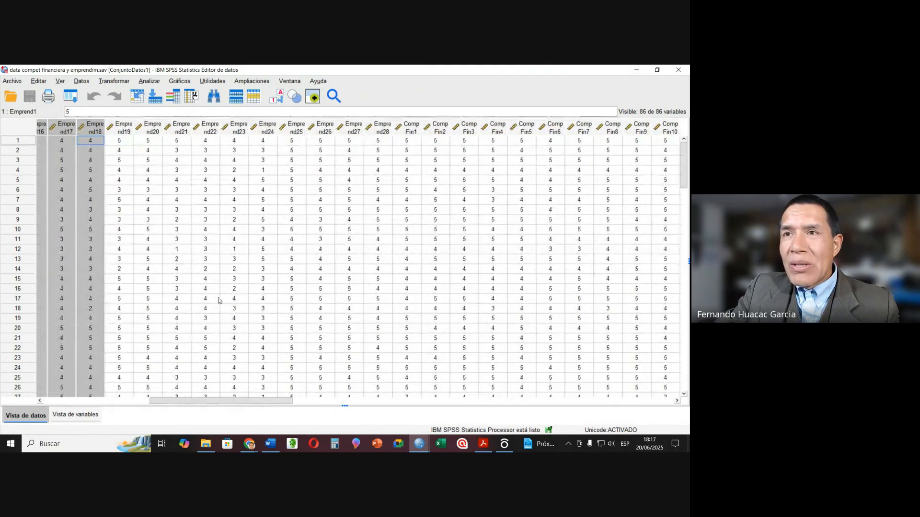
drag(383, 129, 191, 149)
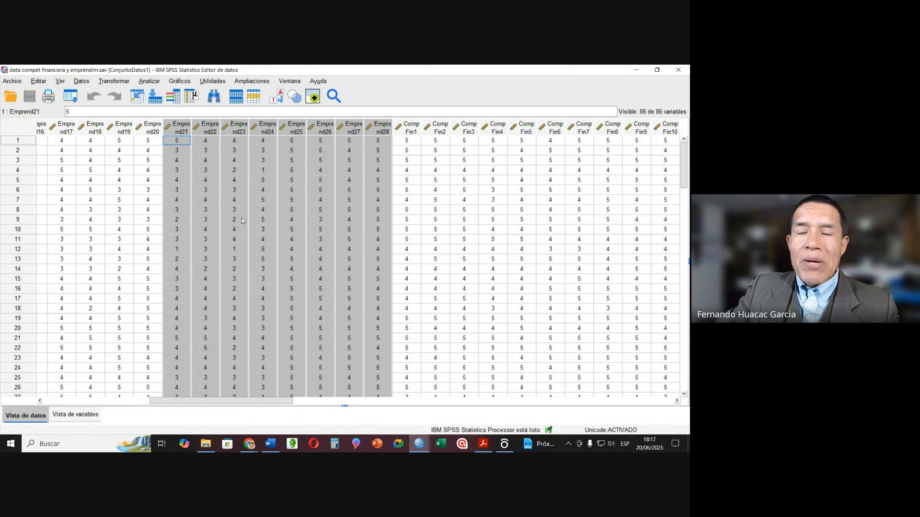
Examine the financial competence items across the data set, selecting columns from CompFin1 and the final column CompFin44.
click(410, 128)
drag(423, 129, 611, 128)
drag(234, 402, 450, 359)
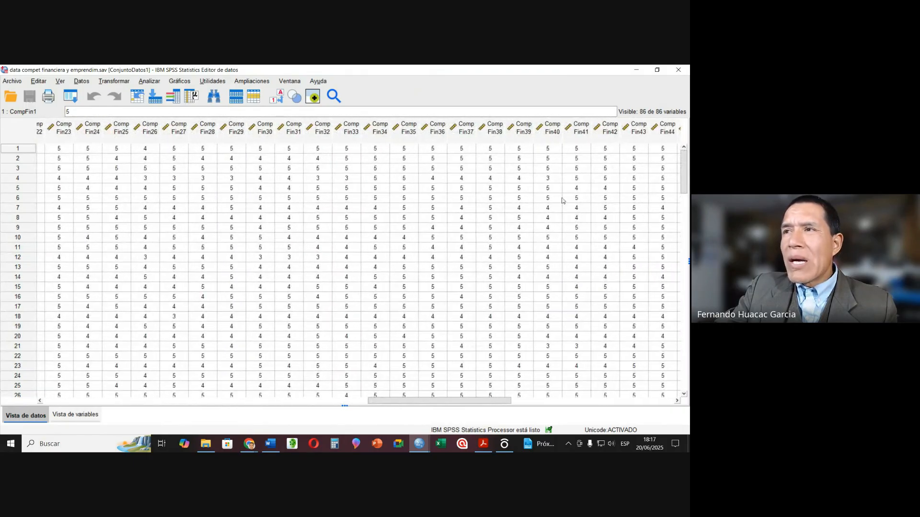
click(666, 128)
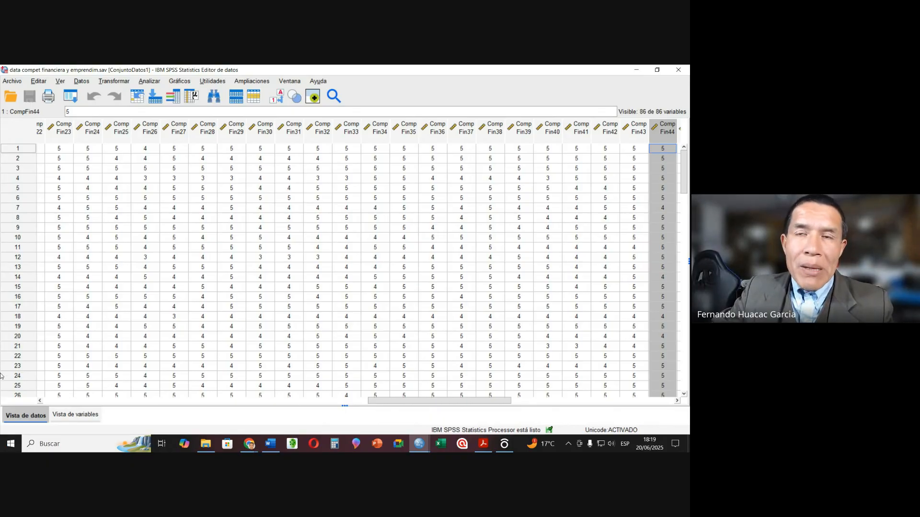
Start a Compute Variable calculation (Calcular variable) with EMPRENDIM as the target variable.
click(124, 198)
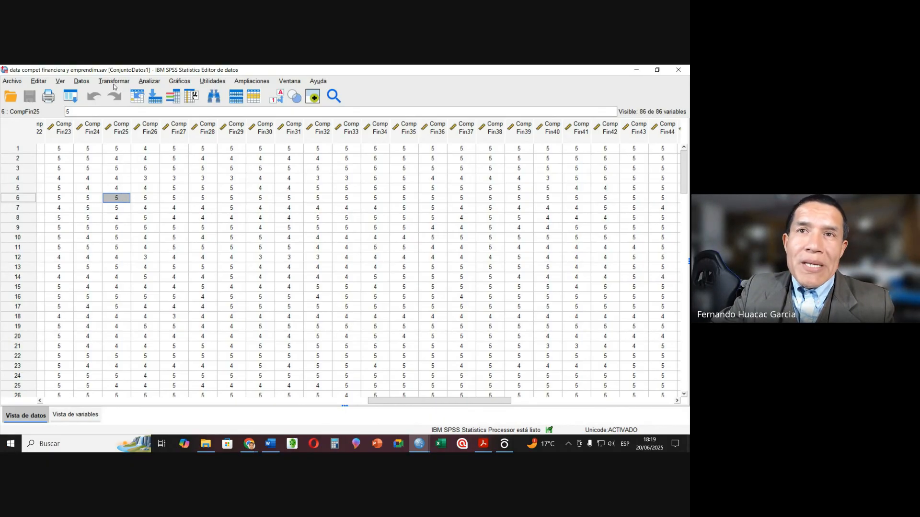
click(114, 83)
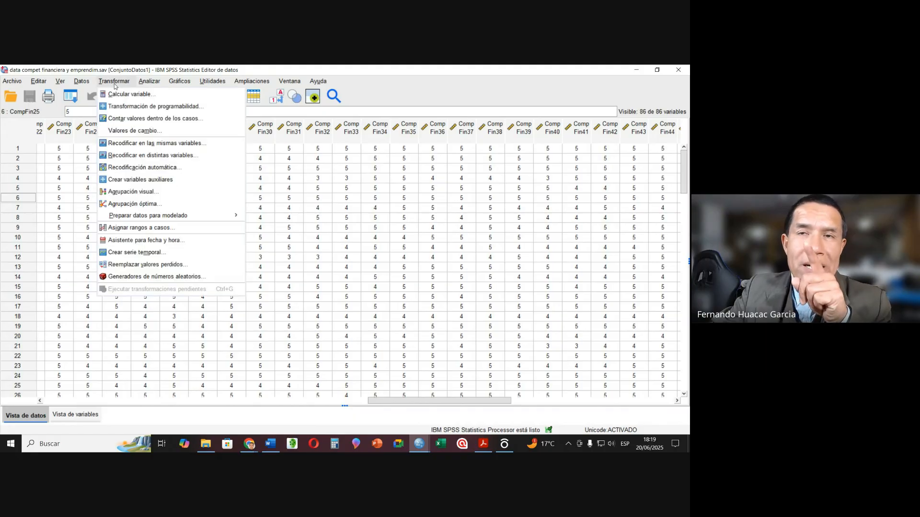
click(121, 95)
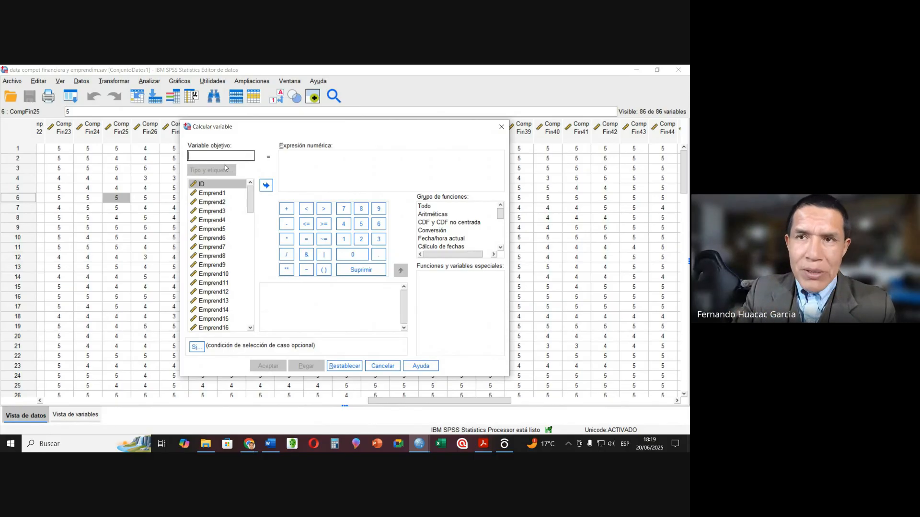
text(EMPRE)
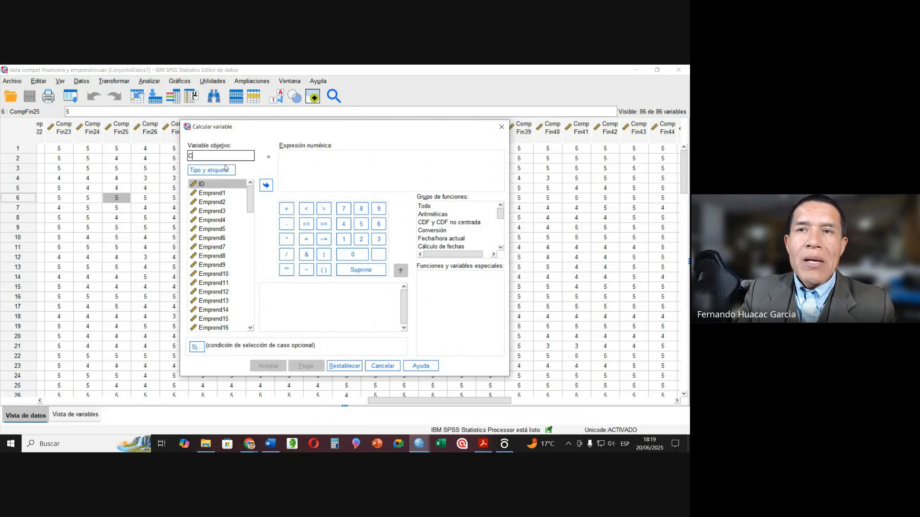
text(NDIM)
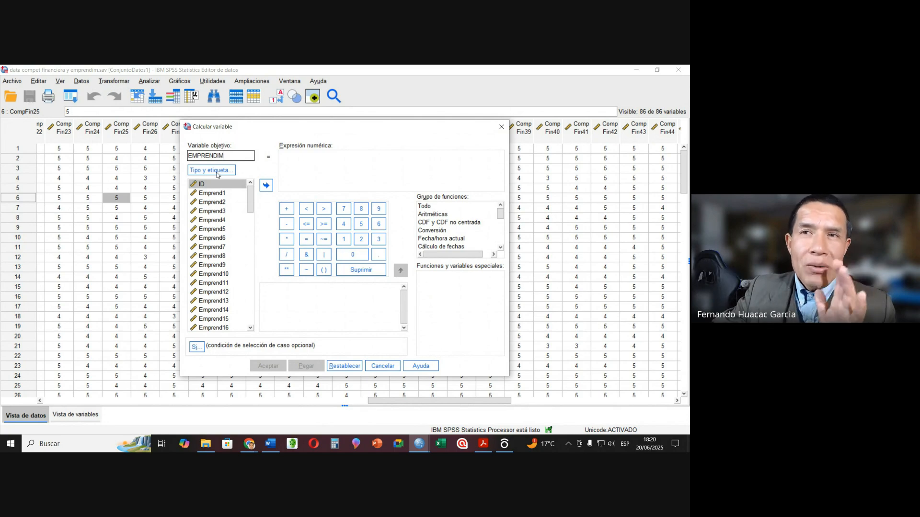
Label the EMPRENDIM target variable "Emprendimiento", keeping its type Numérico.
click(217, 175)
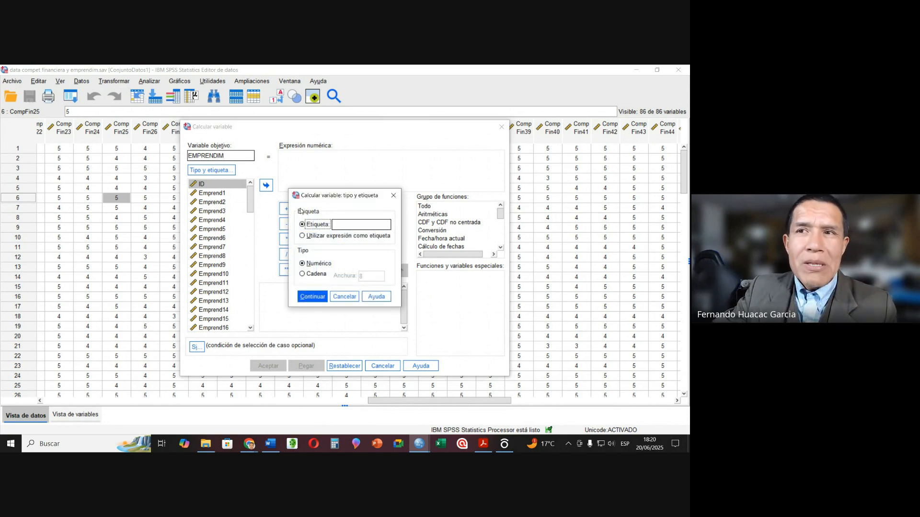
click(363, 229)
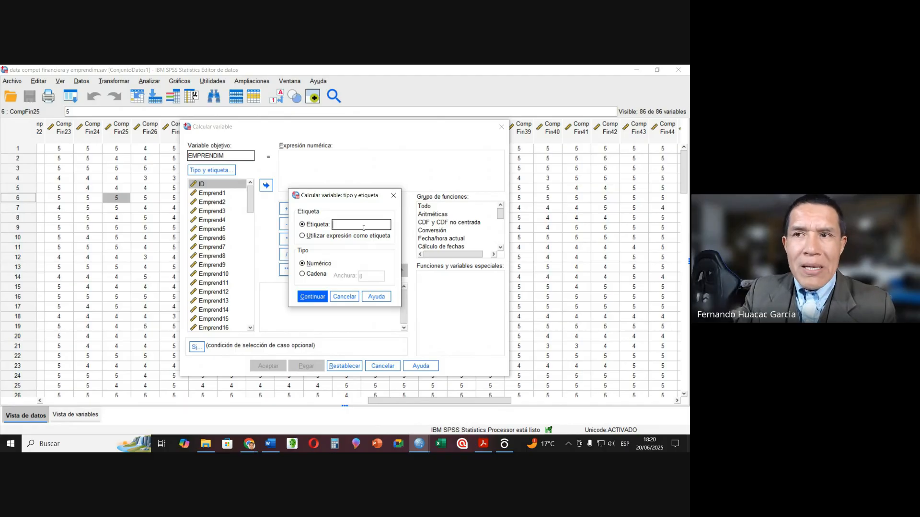
text(E)
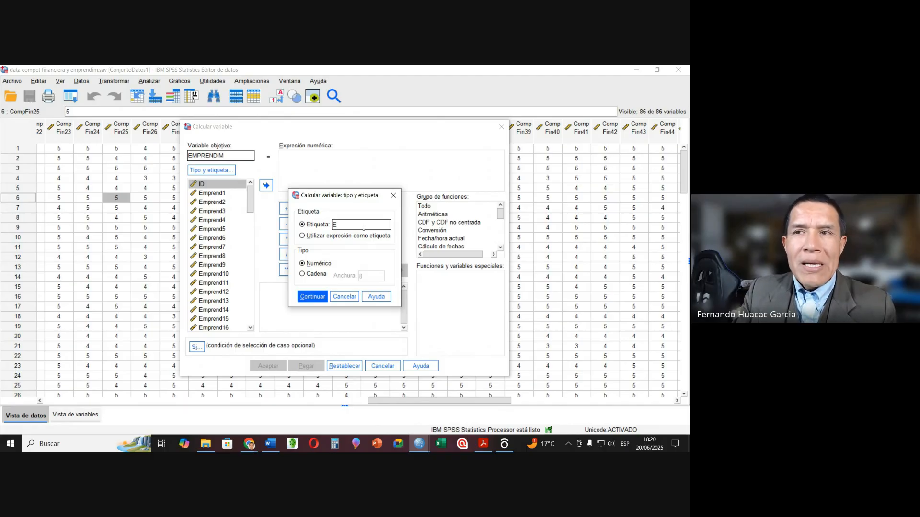
text(mprend)
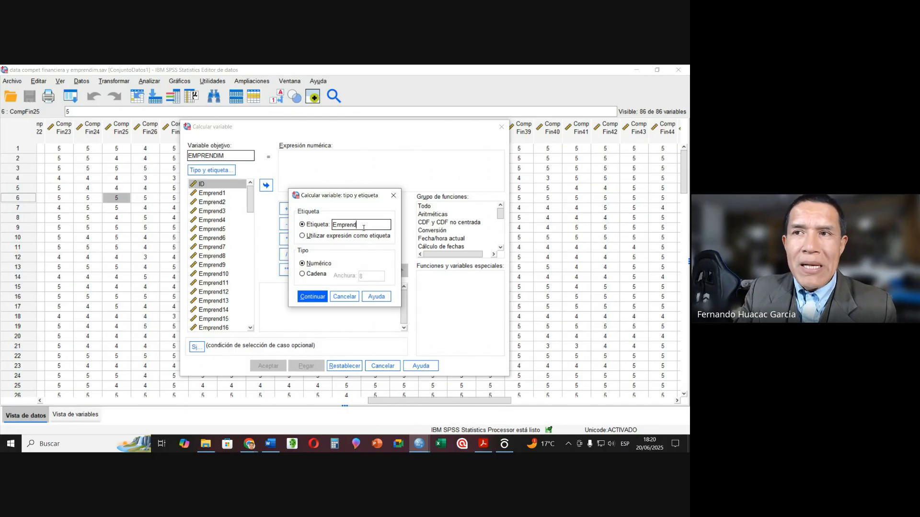
text(imiento)
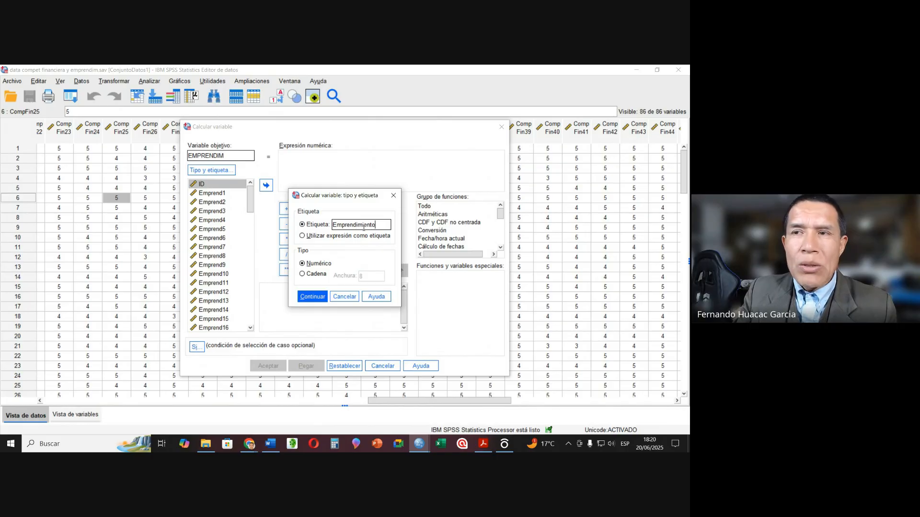
click(309, 297)
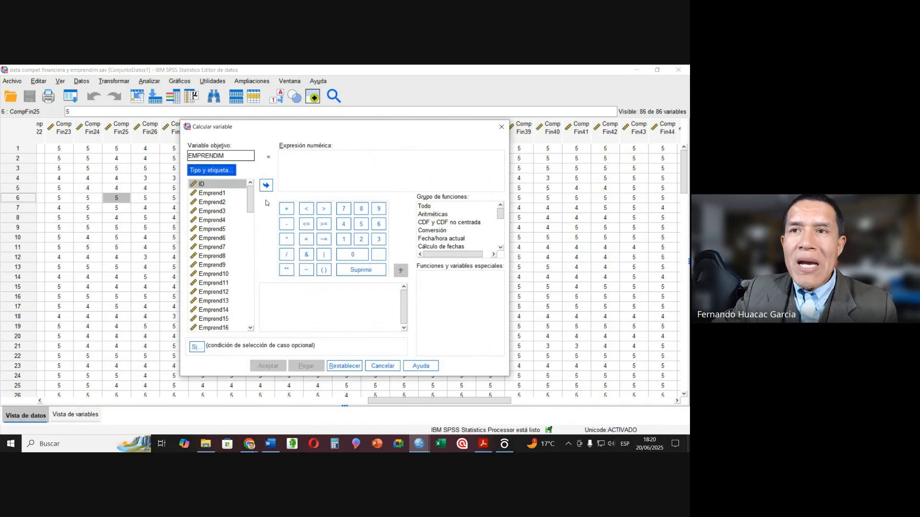
Start the numeric expression for EMPRENDIM as a sum of the items Emprend1, Emprend2 and Emprend3.
click(215, 193)
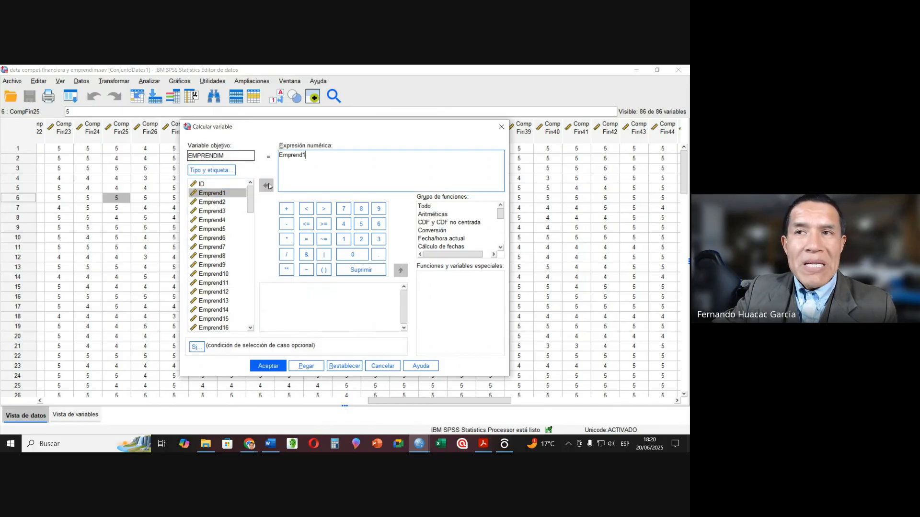
click(267, 184)
click(284, 210)
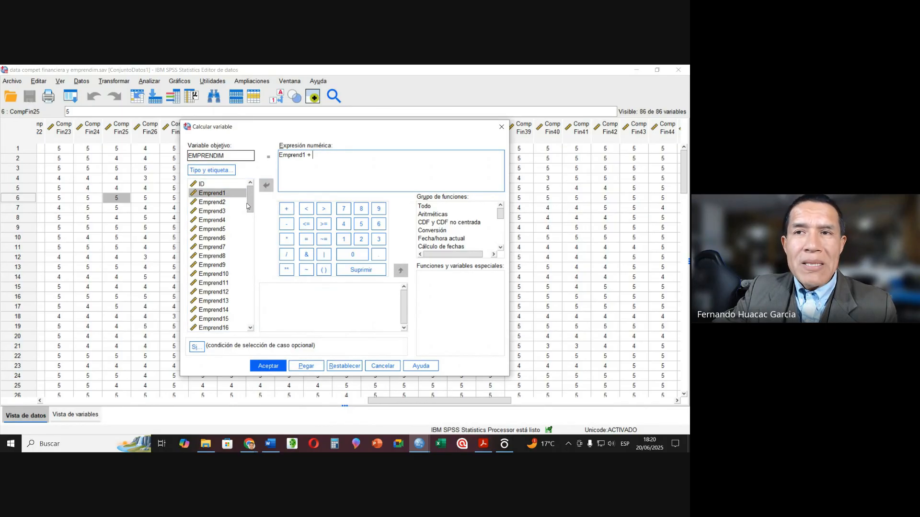
click(224, 203)
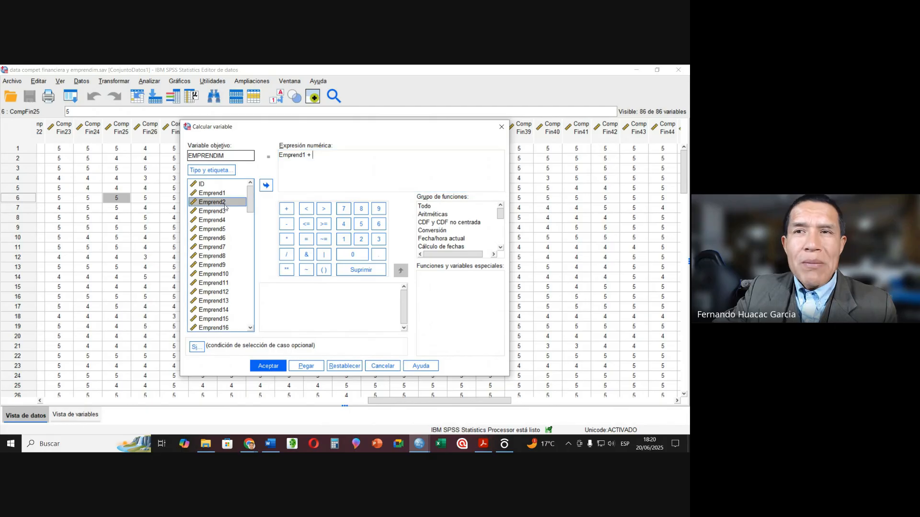
click(266, 186)
click(283, 213)
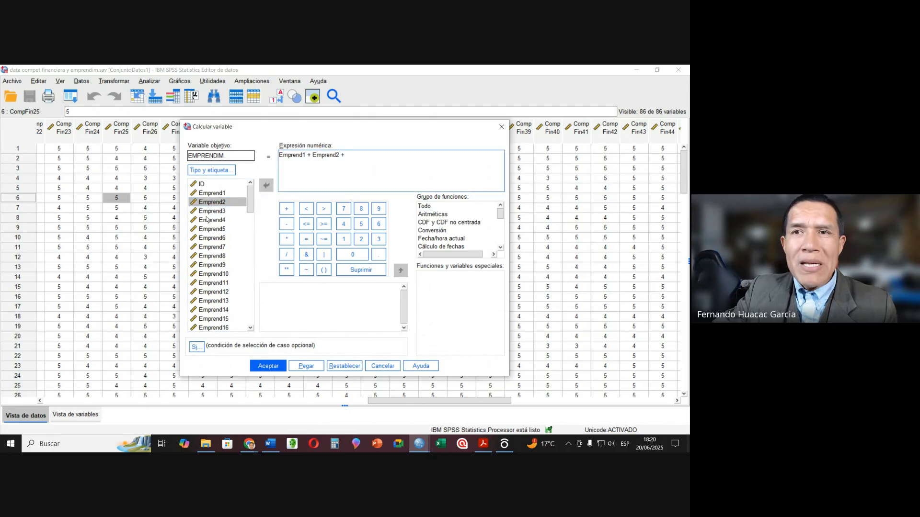
click(212, 211)
click(266, 186)
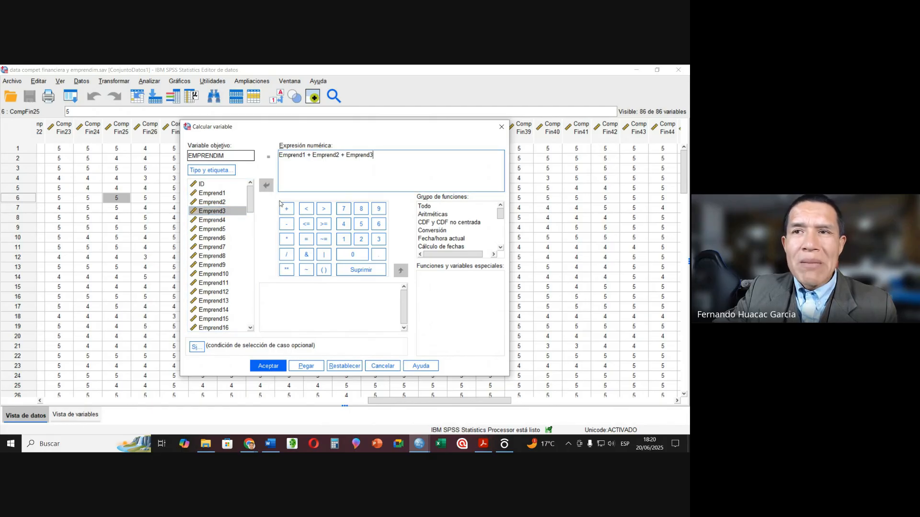
click(287, 209)
Extend the EMPRENDIM sum expression with the items Emprend4, Emprend5 and Emprend6.
click(212, 220)
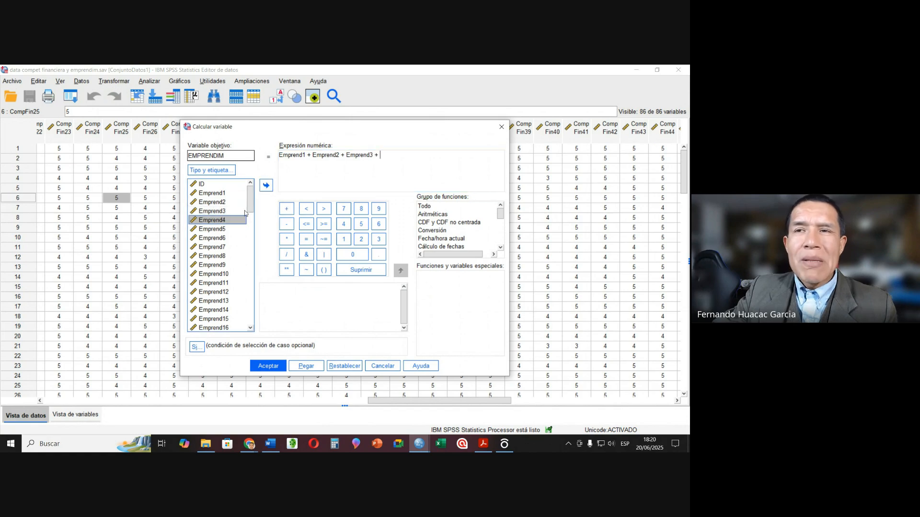
click(266, 186)
click(292, 210)
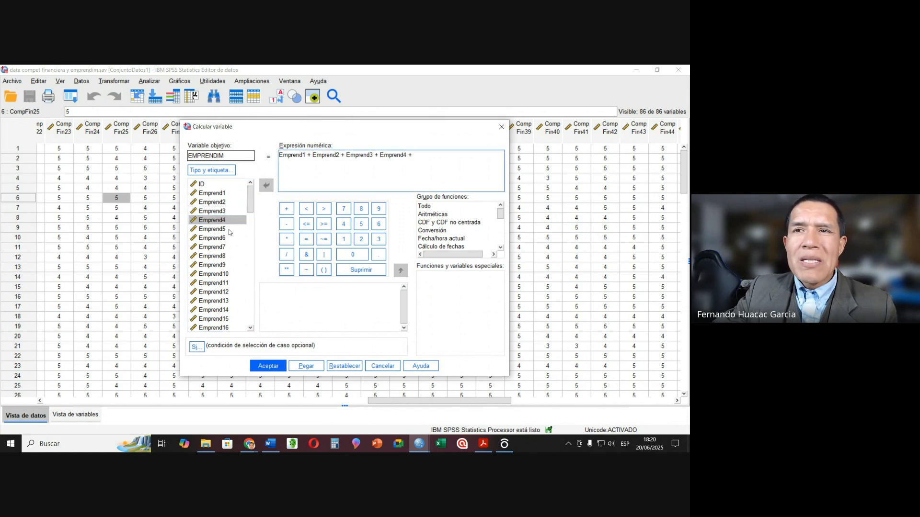
click(229, 230)
click(266, 185)
click(287, 209)
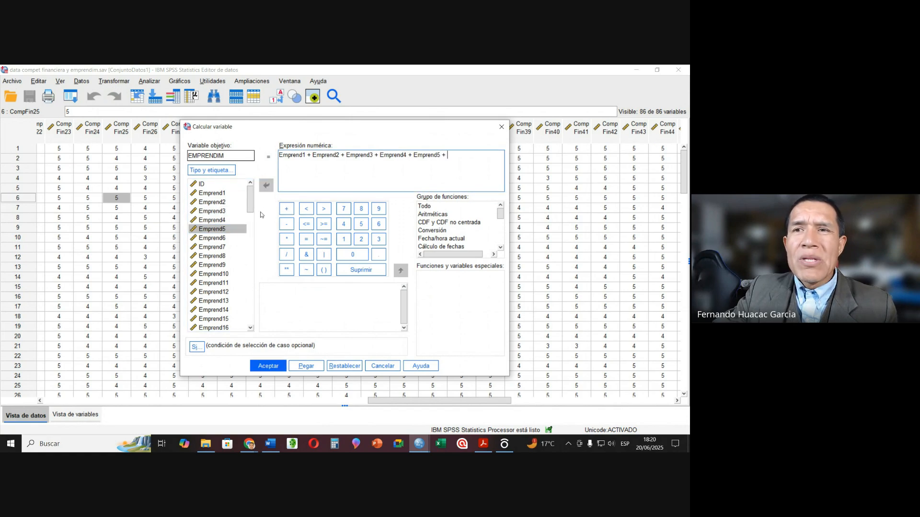
click(228, 239)
click(266, 185)
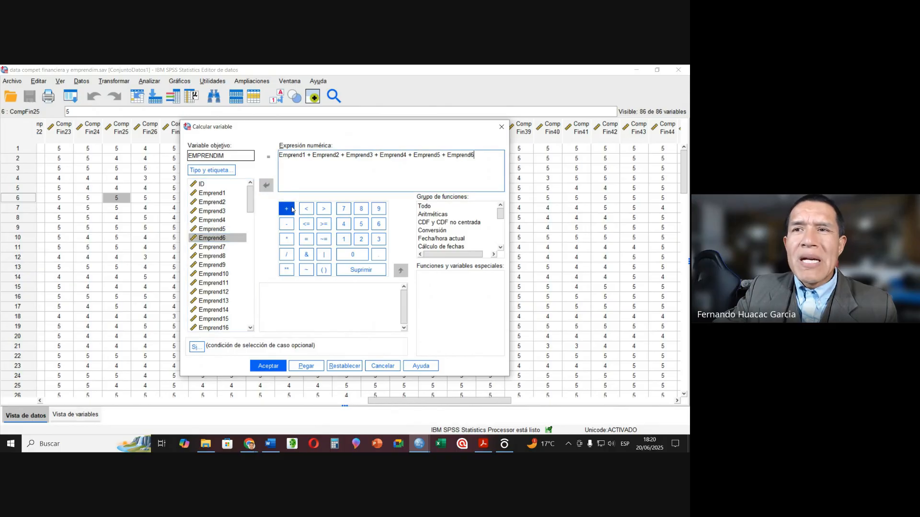
click(287, 209)
Append Emprend7, Emprend8 and Emprend9 to the EMPRENDIM sum expression, and cancel the calculation.
click(236, 247)
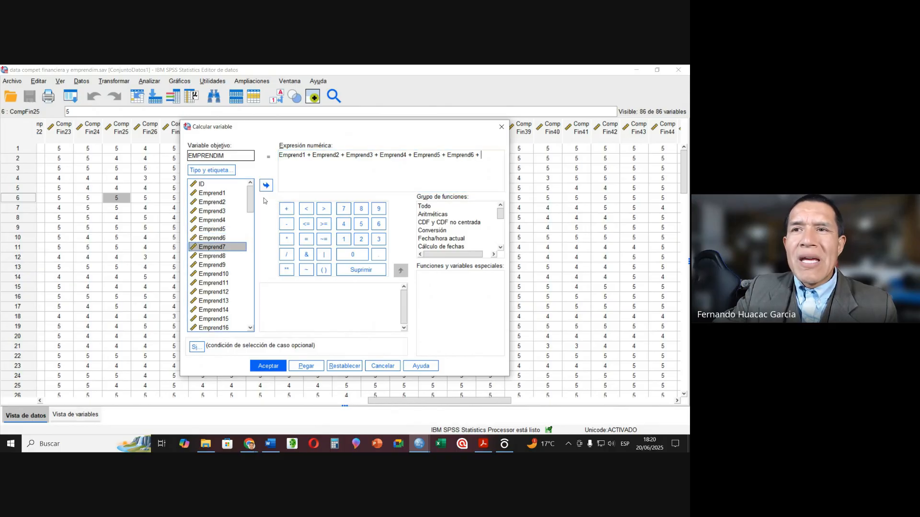
click(267, 185)
click(287, 209)
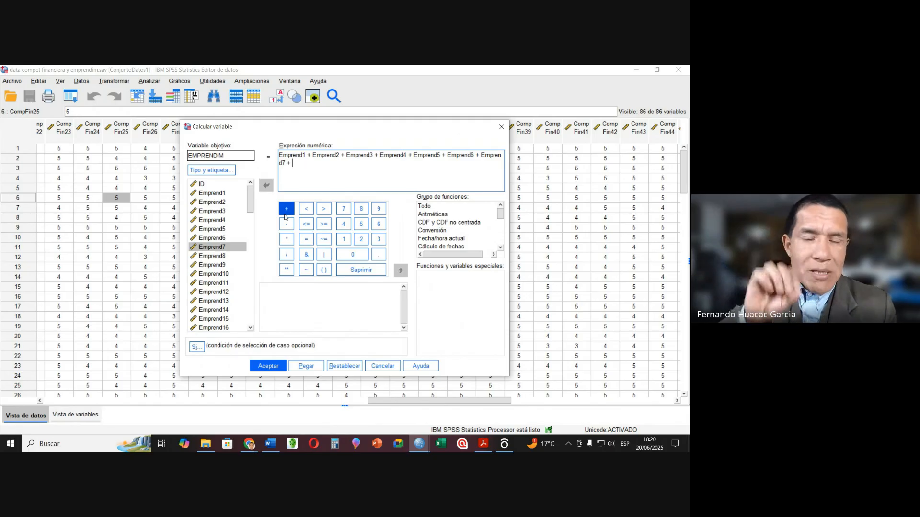
click(214, 257)
click(266, 185)
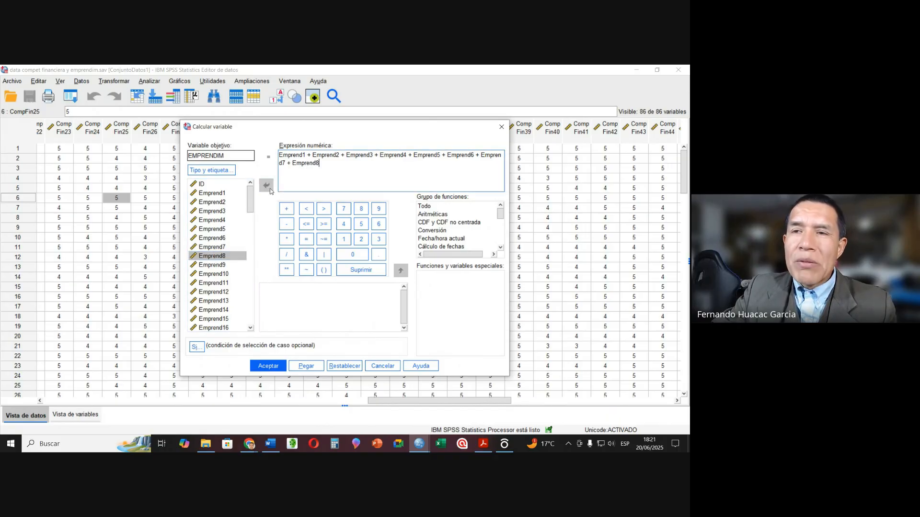
click(286, 209)
click(216, 265)
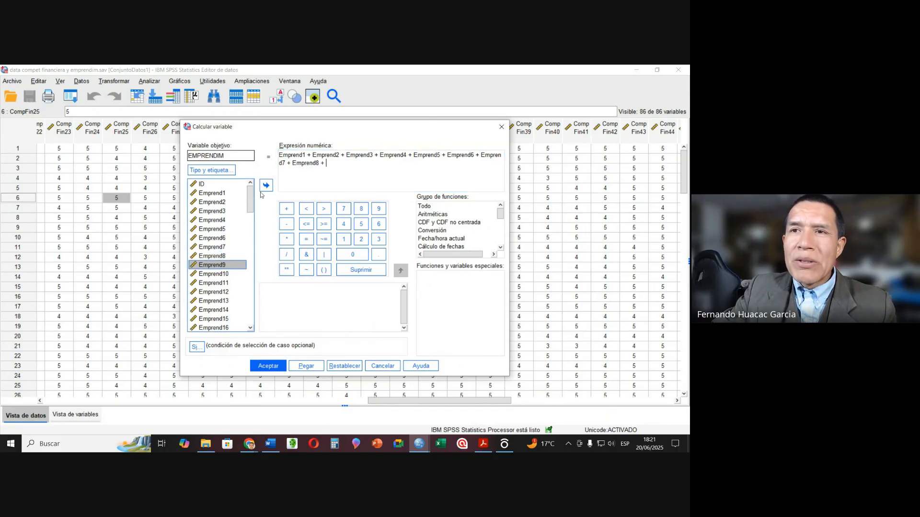
click(266, 186)
click(286, 208)
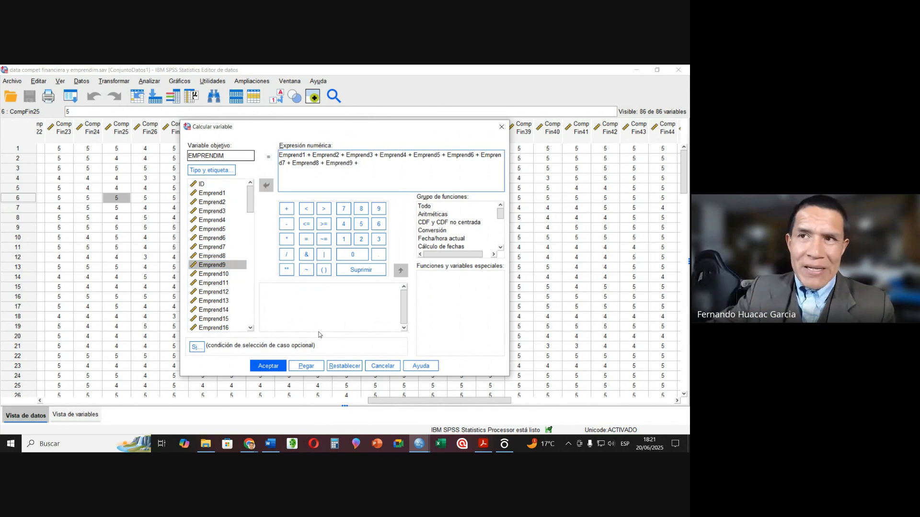
click(383, 367)
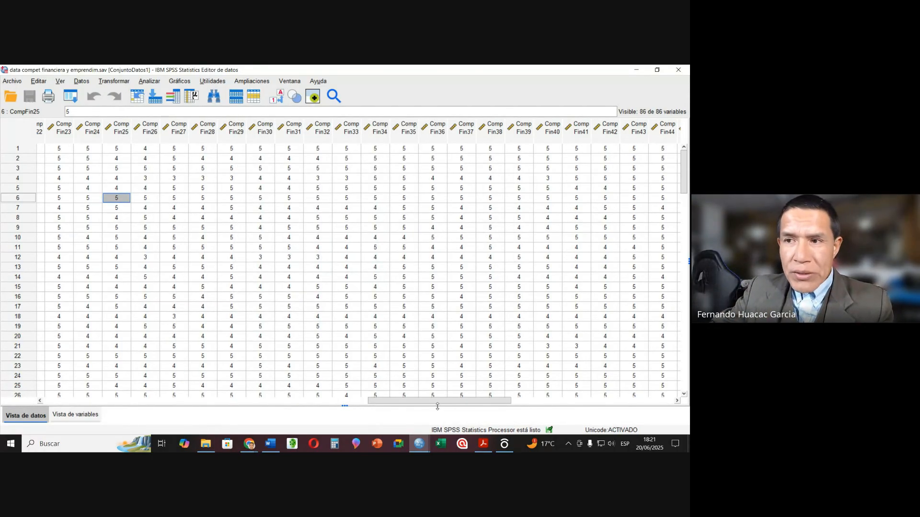
Examine the EMPREND totals column after CompFin44 and check the measurement scales table in Word, returning to the SPSS data set.
mouse_move(432, 399)
mouse_down()
mouse_move(453, 403)
mouse_move(438, 405)
mouse_up()
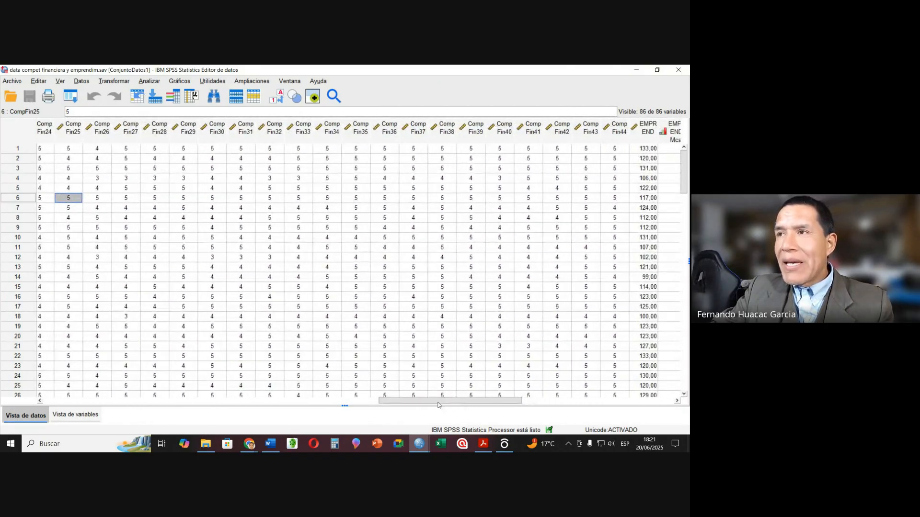
click(640, 126)
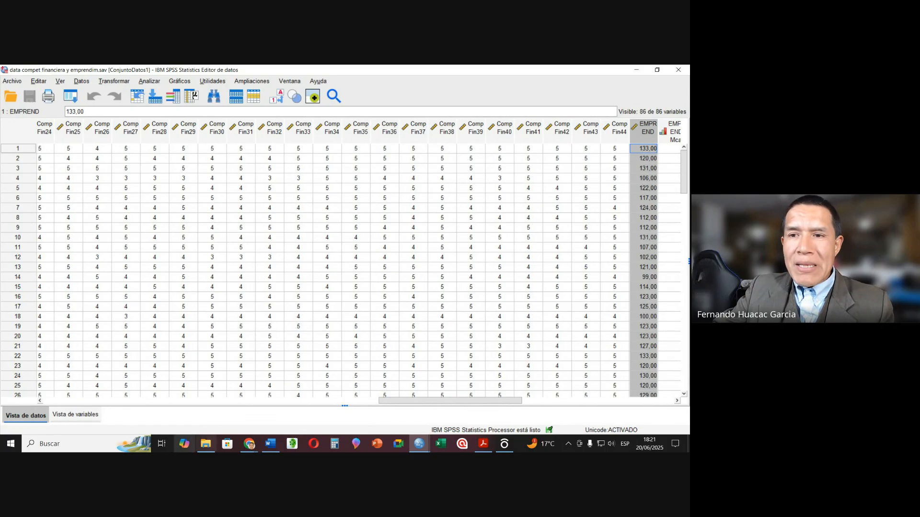
click(252, 446)
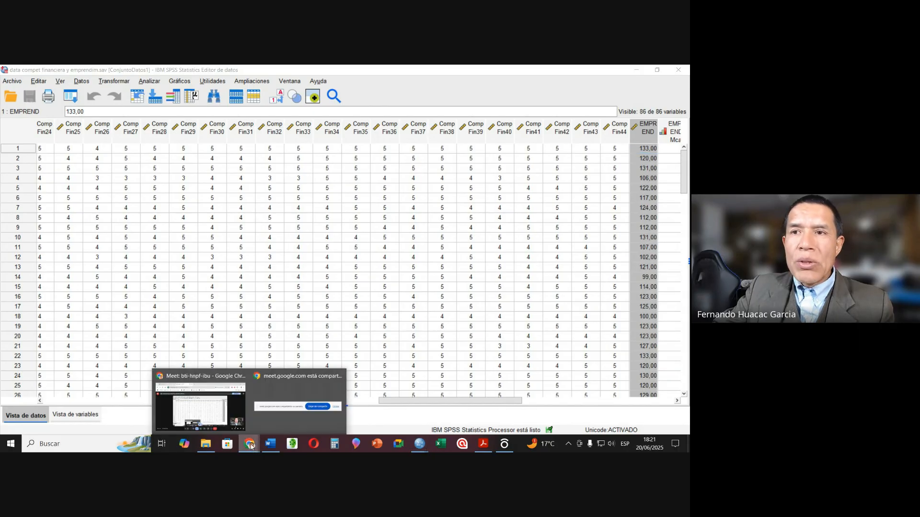
click(271, 443)
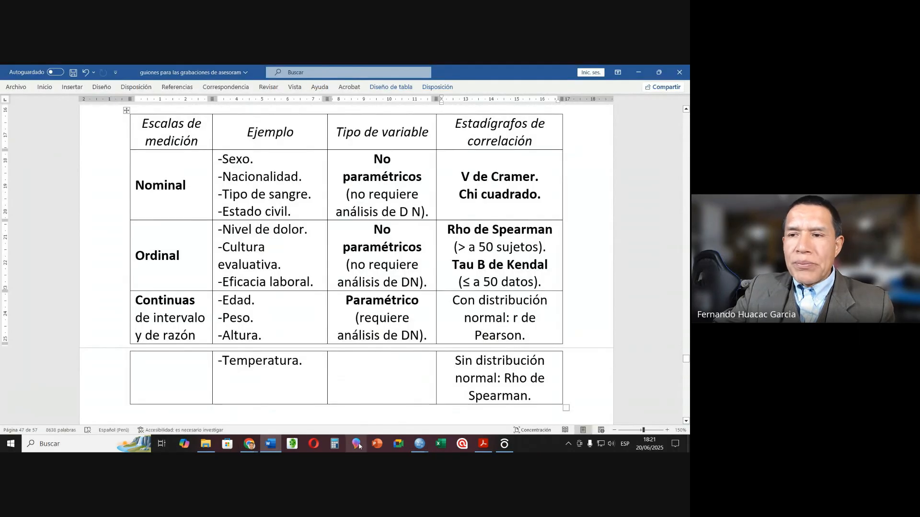
mouse_move(419, 444)
click(462, 411)
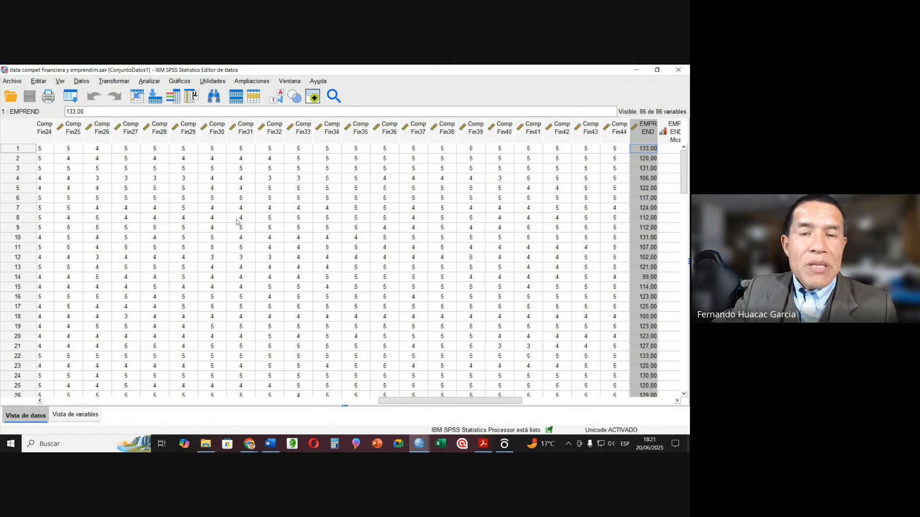
Start a Compute Variable calculation (Calcular variable) with COMPET as the target variable, bringing the CompFin items into view.
click(115, 83)
click(119, 95)
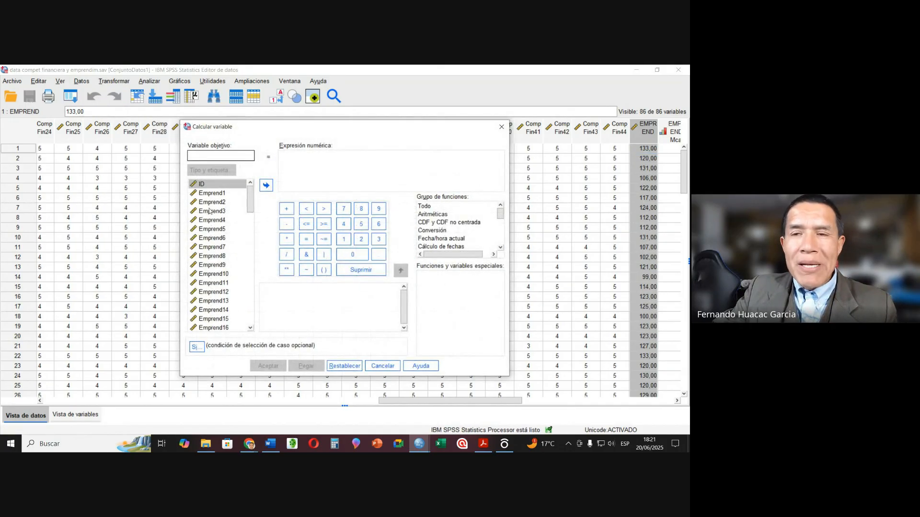
drag(250, 200, 253, 244)
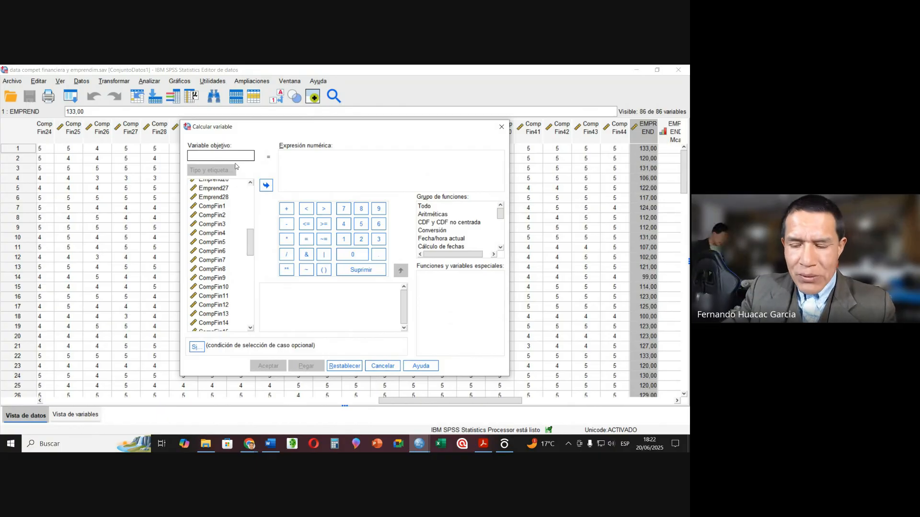
text(COMPET)
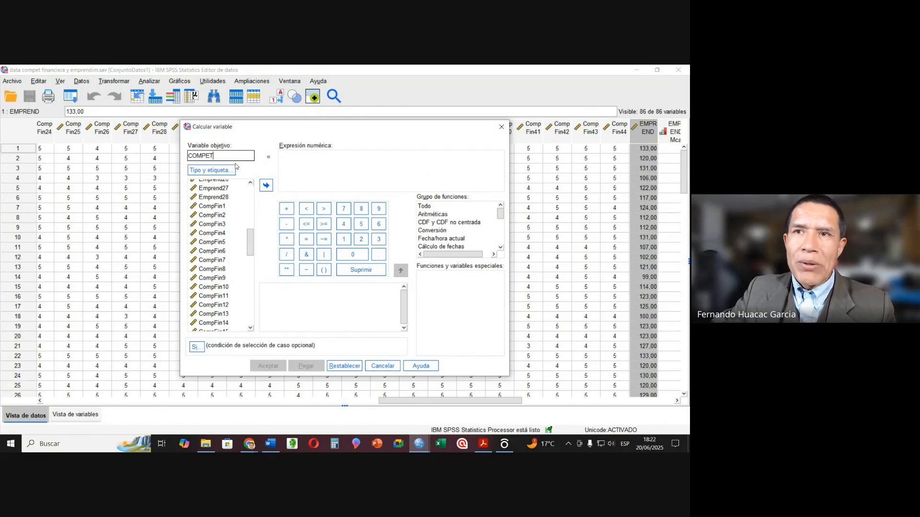
Label the COMPET target variable "Competencia financiera", keeping its type Numérico.
click(234, 169)
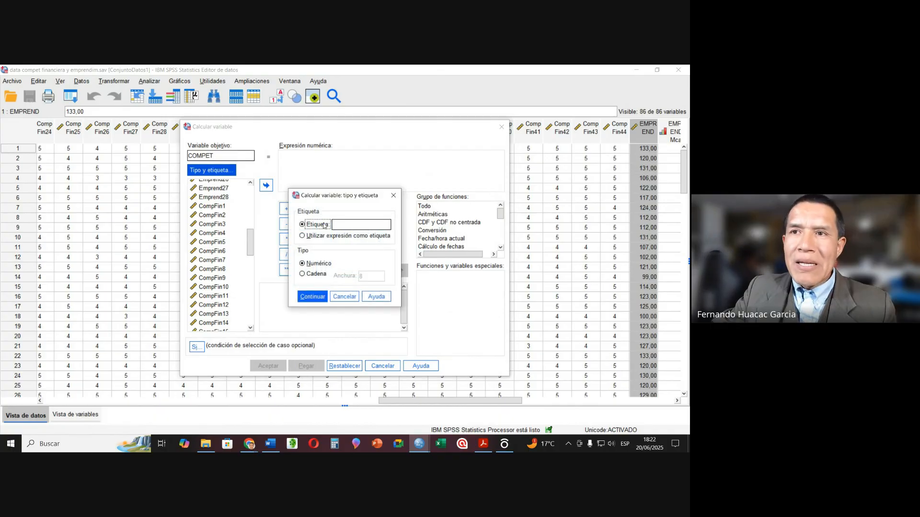
click(364, 227)
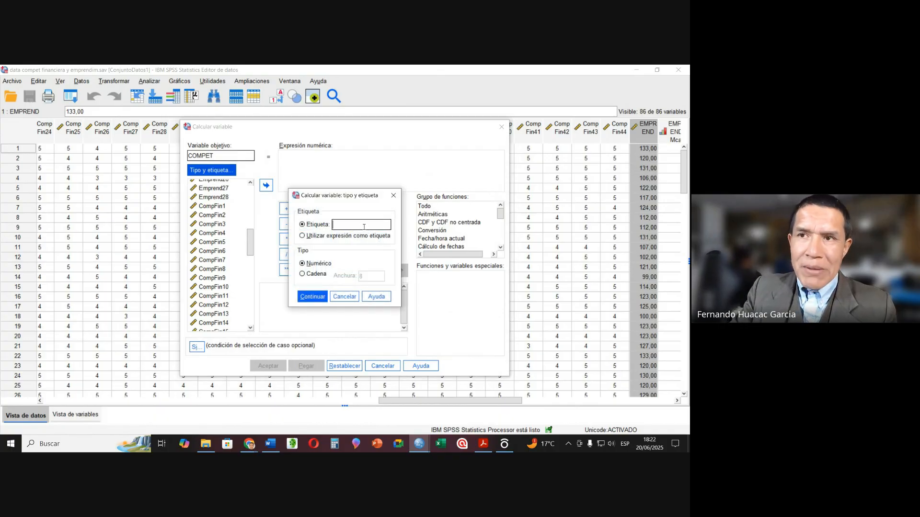
text(cO)
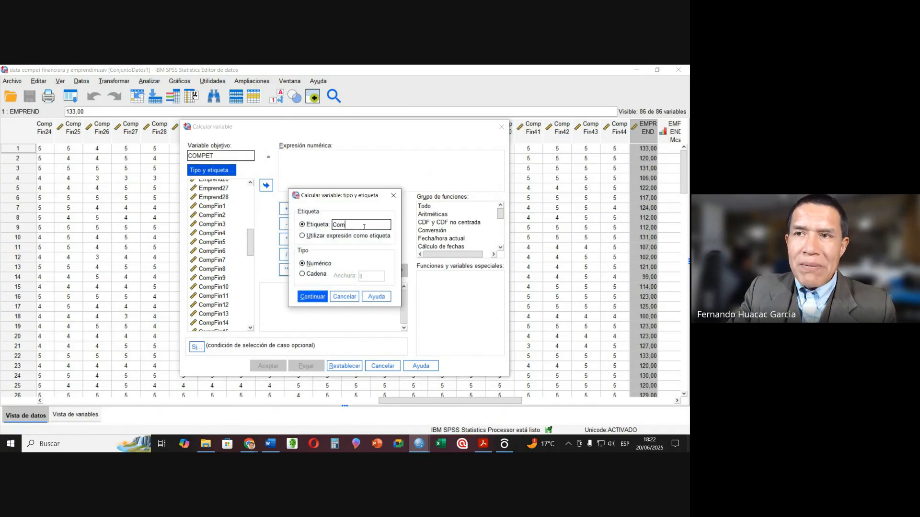
text(mpetencia fin)
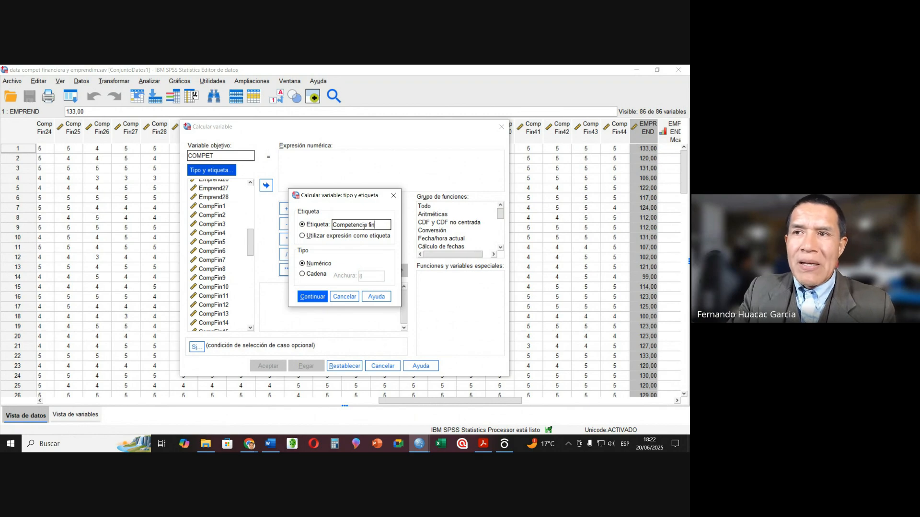
text(anciera)
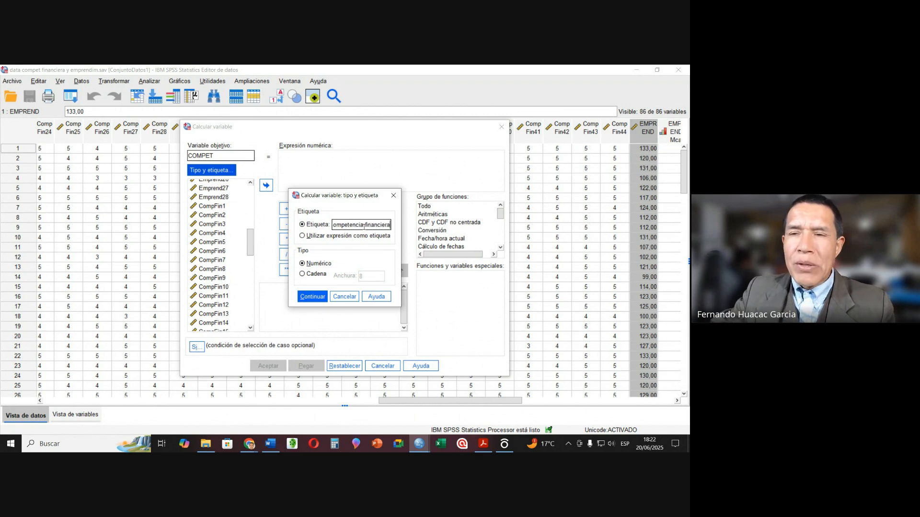
click(315, 301)
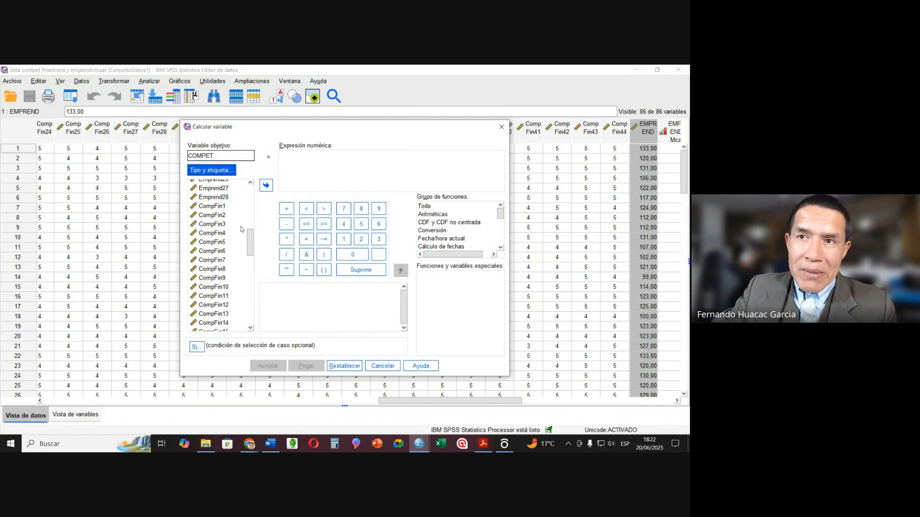
Begin the COMPET sum expression with CompFin1 plus CompFin2, ending with another plus sign.
drag(249, 242, 251, 239)
click(217, 208)
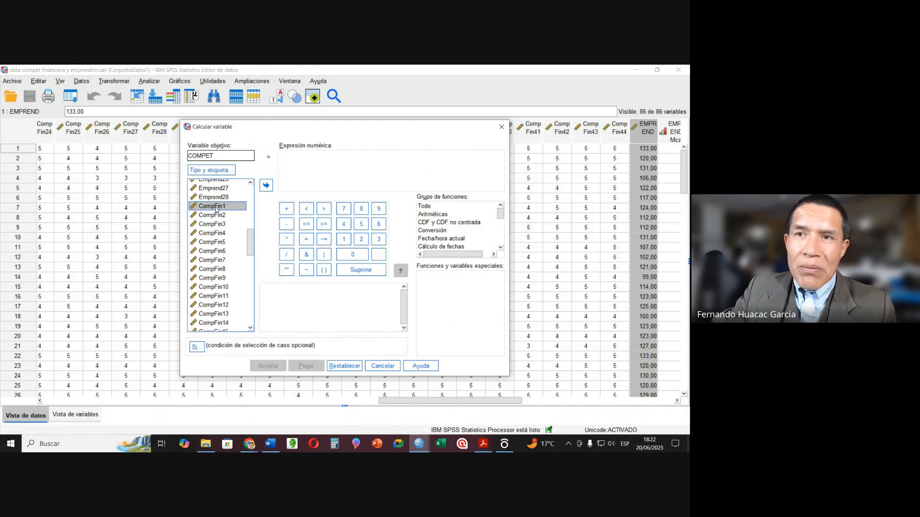
click(265, 187)
click(286, 209)
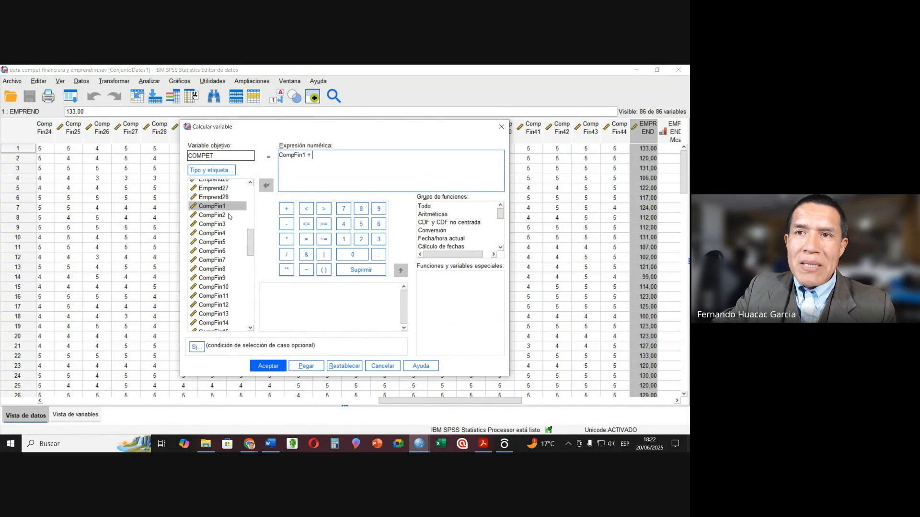
click(212, 215)
click(267, 188)
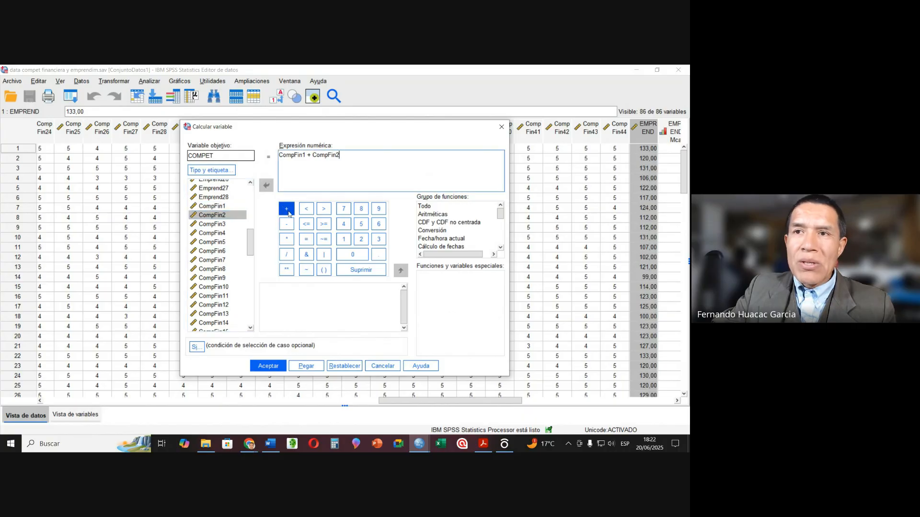
click(286, 209)
Append CompFin3 and CompFin4 to the COMPET sum expression, and close the calculation without computing the variable.
click(228, 224)
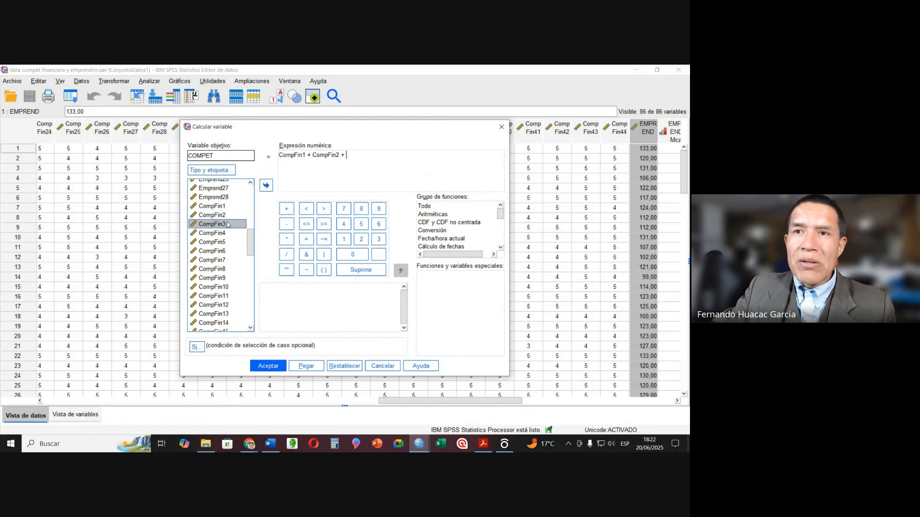
click(266, 185)
click(286, 209)
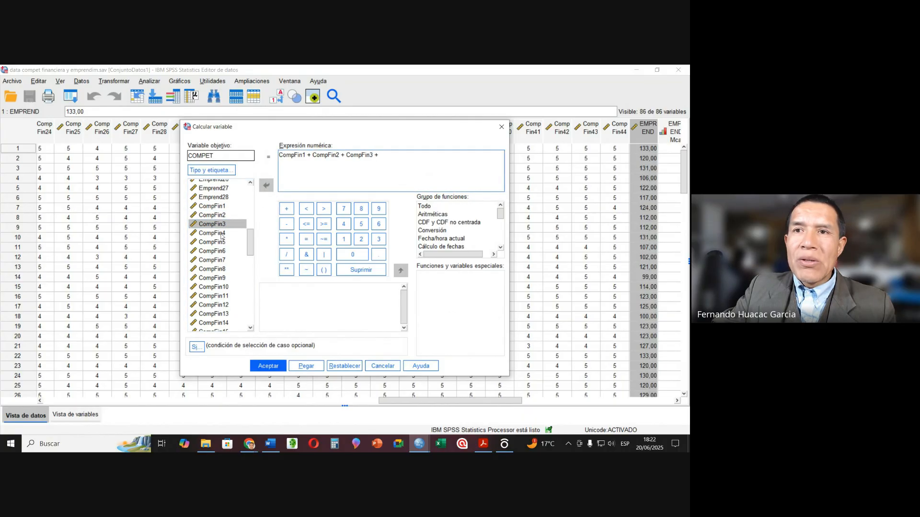
click(221, 234)
click(266, 186)
click(280, 210)
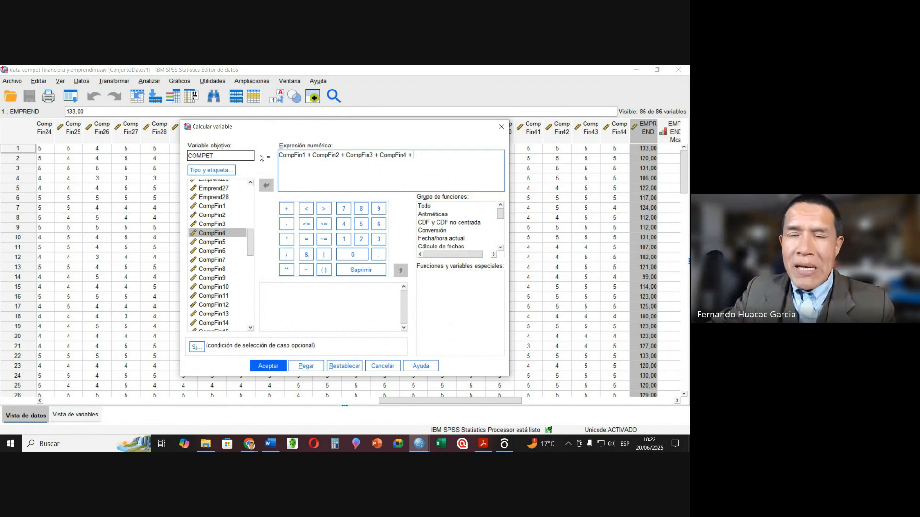
click(268, 367)
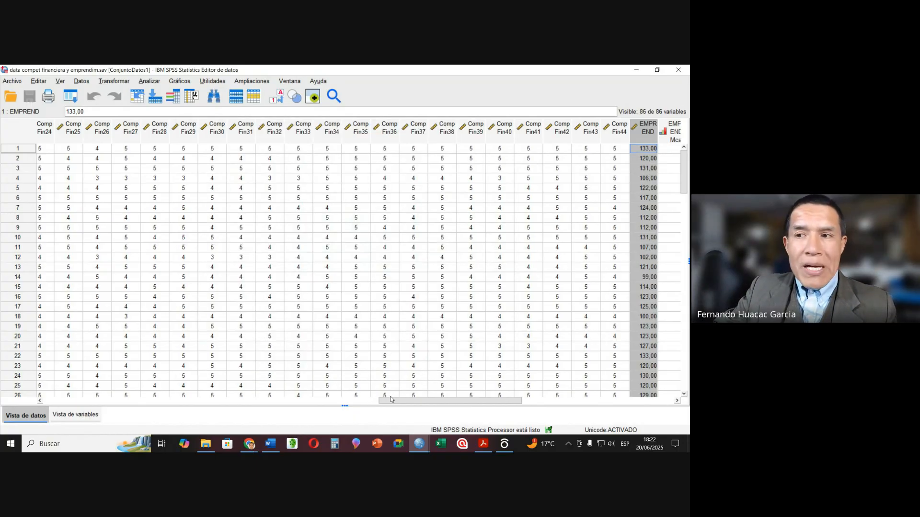
Examine the EMPREND and COMPETENCIA totals columns located after CompFin44 in the data set.
mouse_move(392, 401)
mouse_down()
mouse_move(436, 401)
mouse_move(400, 398)
mouse_up()
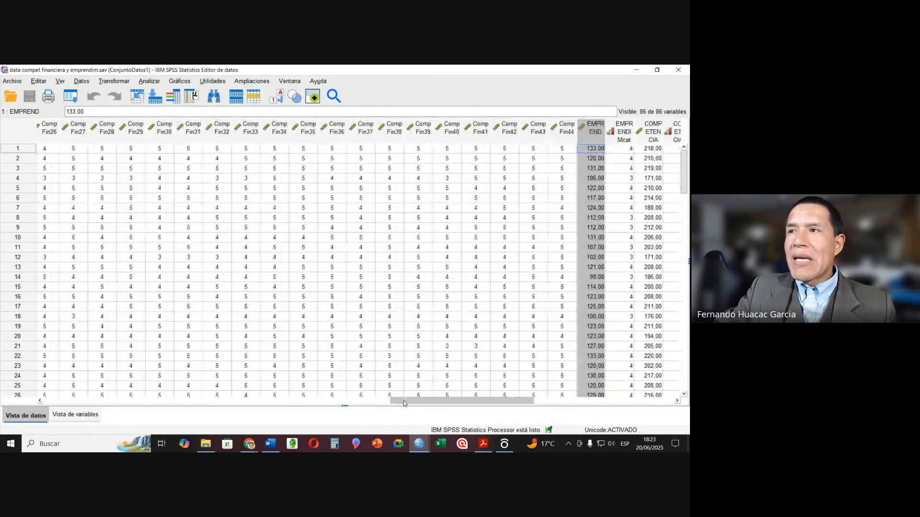
click(651, 134)
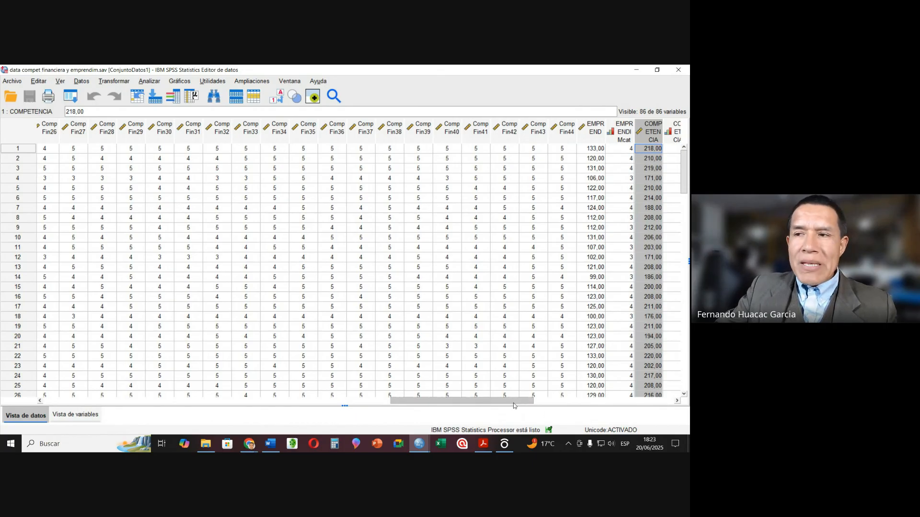
drag(513, 404, 537, 405)
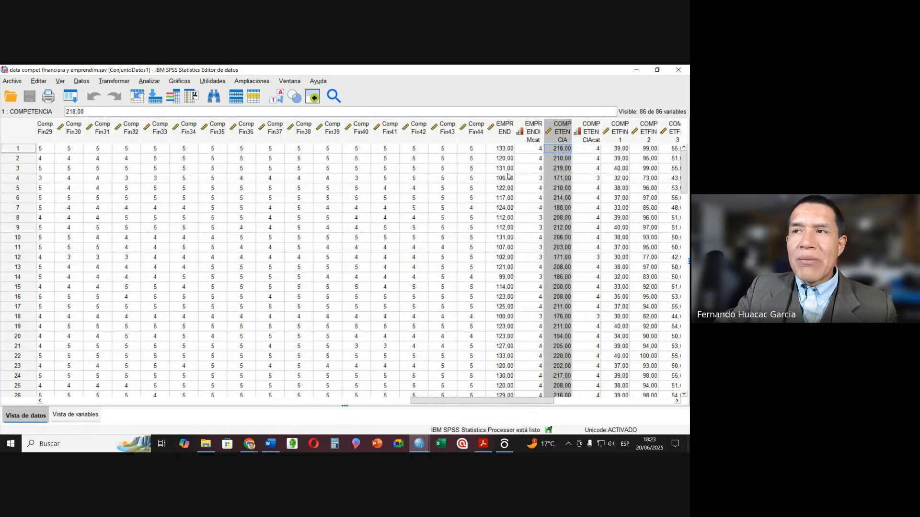
click(500, 130)
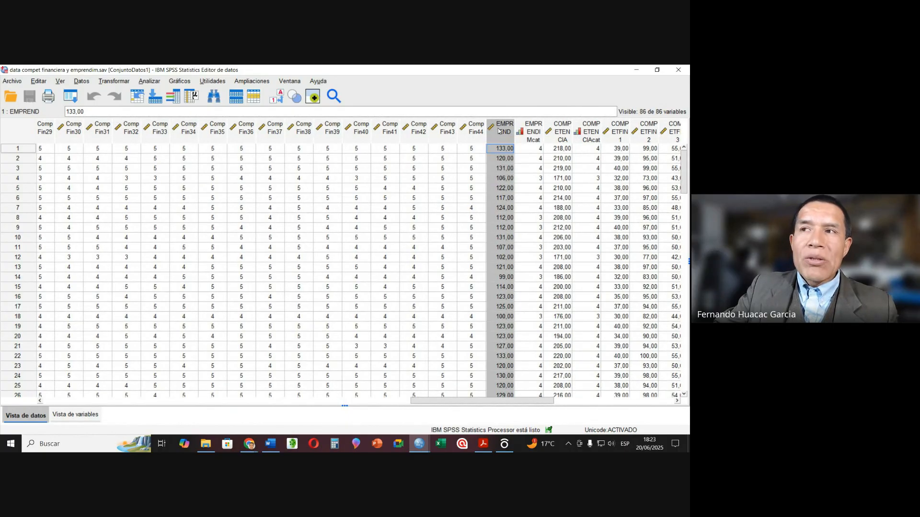
click(560, 135)
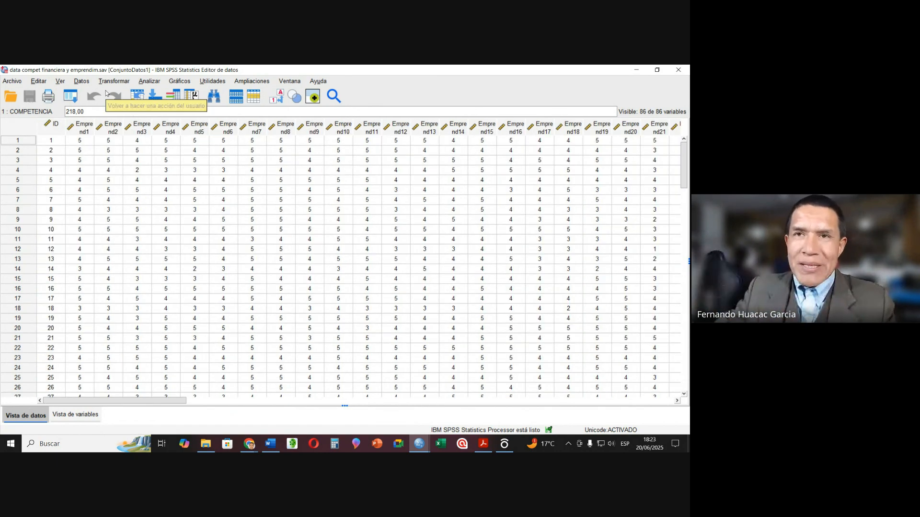
Start a bivariate correlation (Correlaciones bivariadas) and add EMPREND and COMPETENCIA as its variables.
click(149, 81)
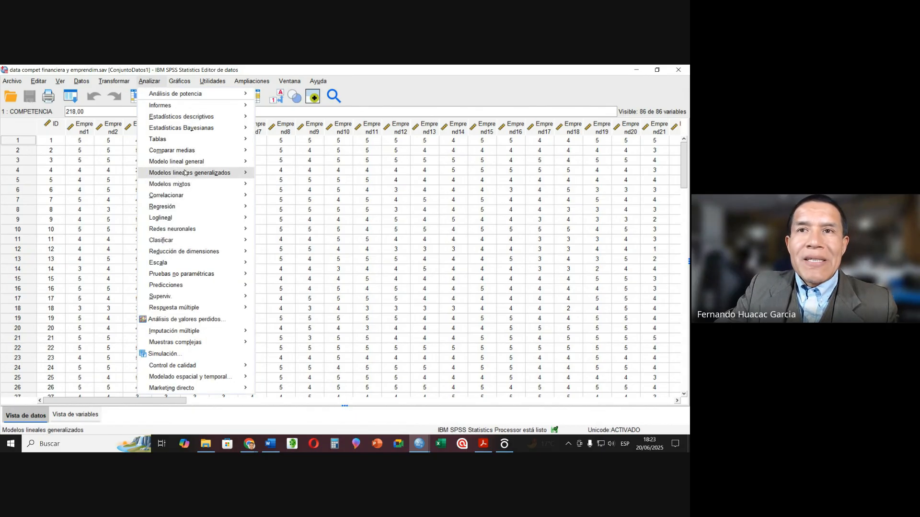
mouse_move(174, 197)
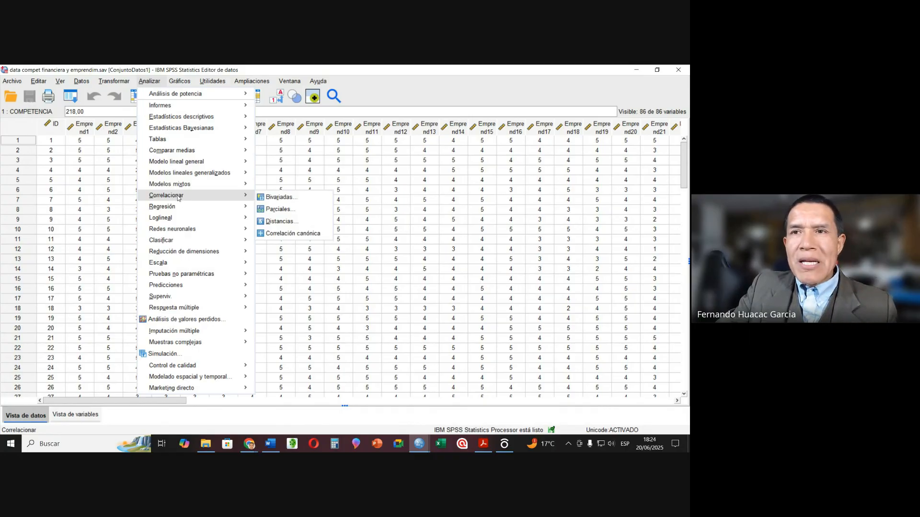
click(269, 199)
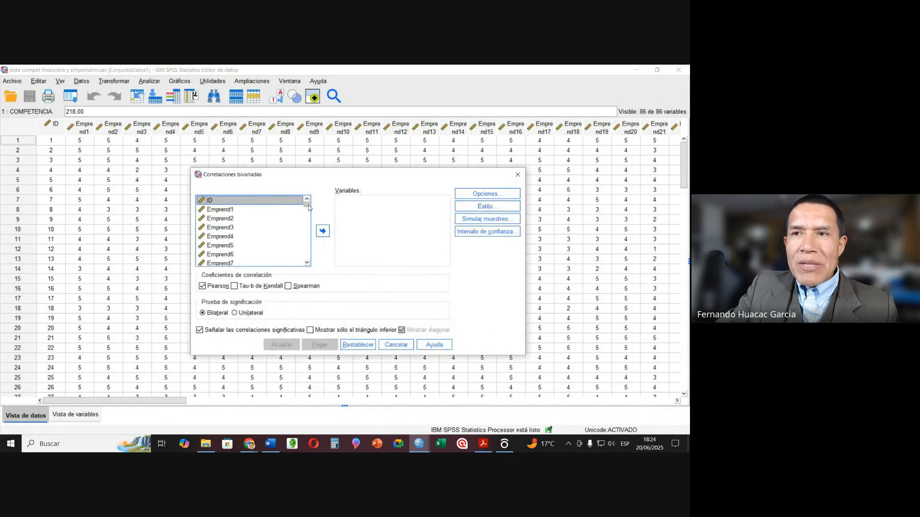
drag(309, 208, 311, 257)
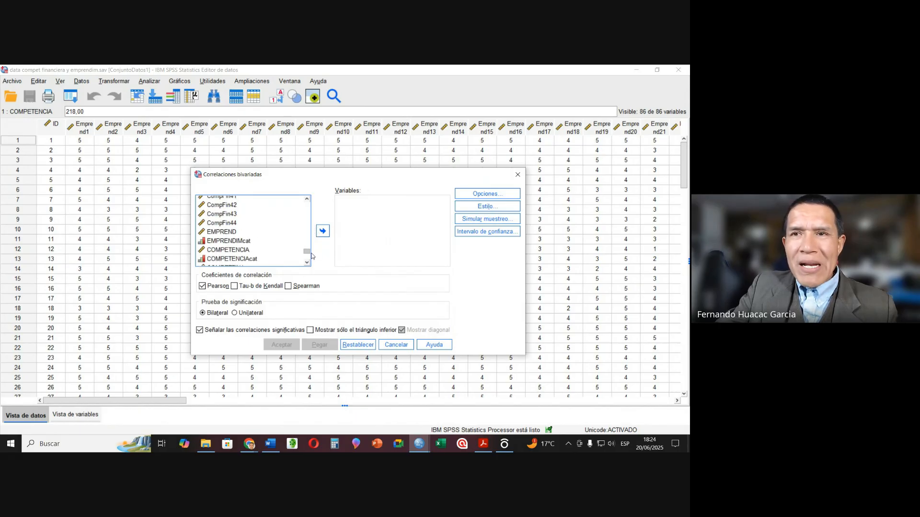
click(229, 233)
click(322, 231)
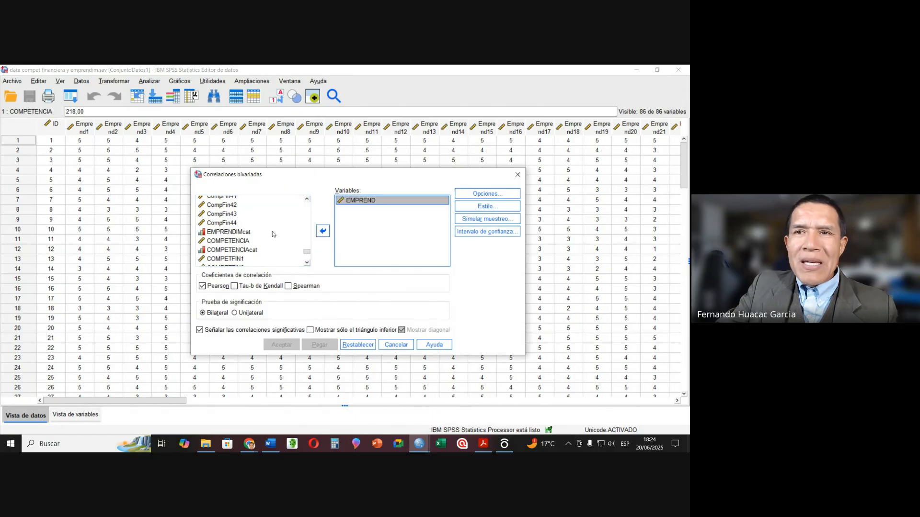
click(245, 241)
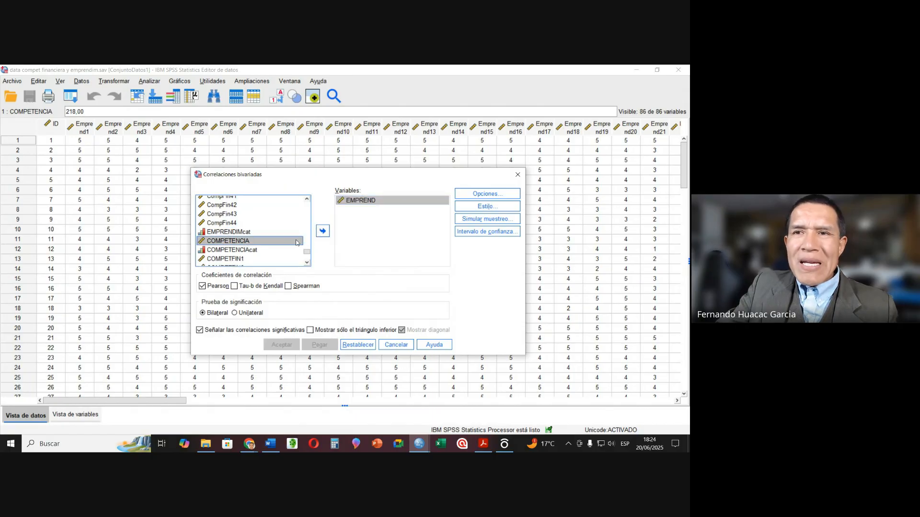
click(322, 232)
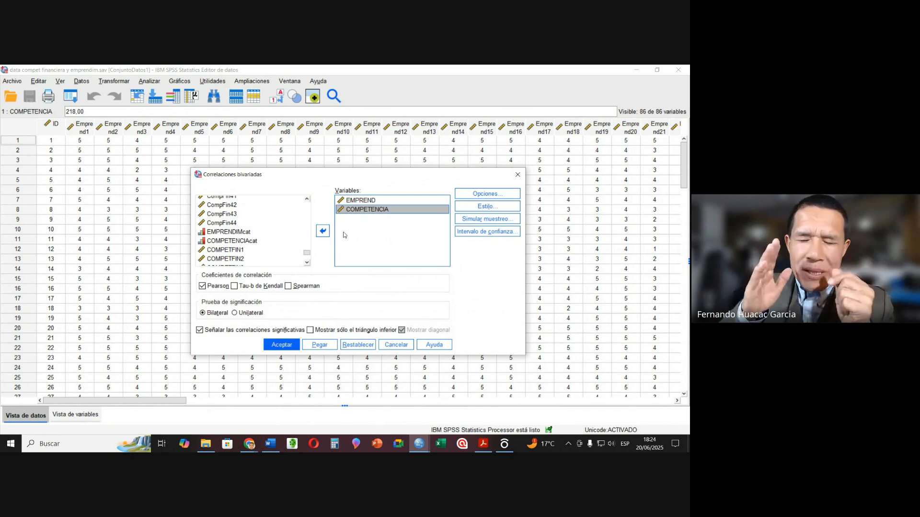
Check the correlation statistic for ordinal variables in the Word measurement scales table, highlighting Rho de Spearman, and return to SPSS.
click(271, 445)
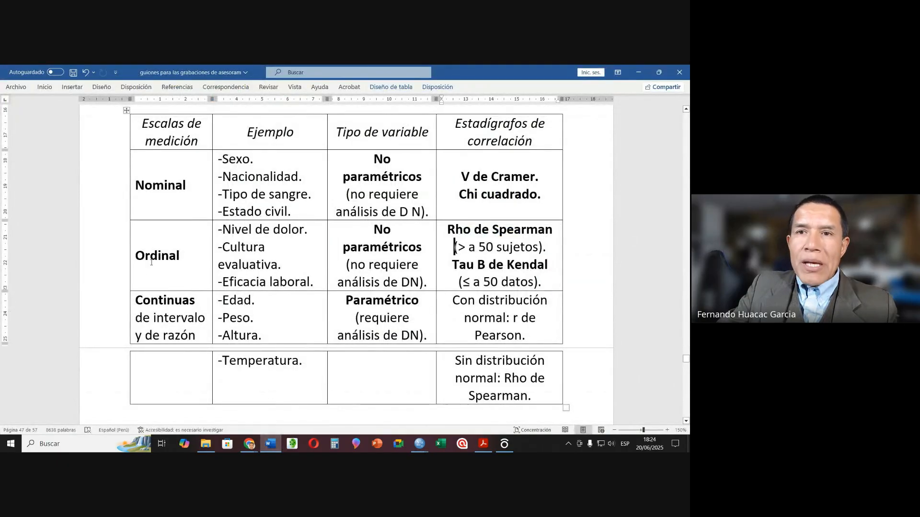
drag(157, 259, 180, 259)
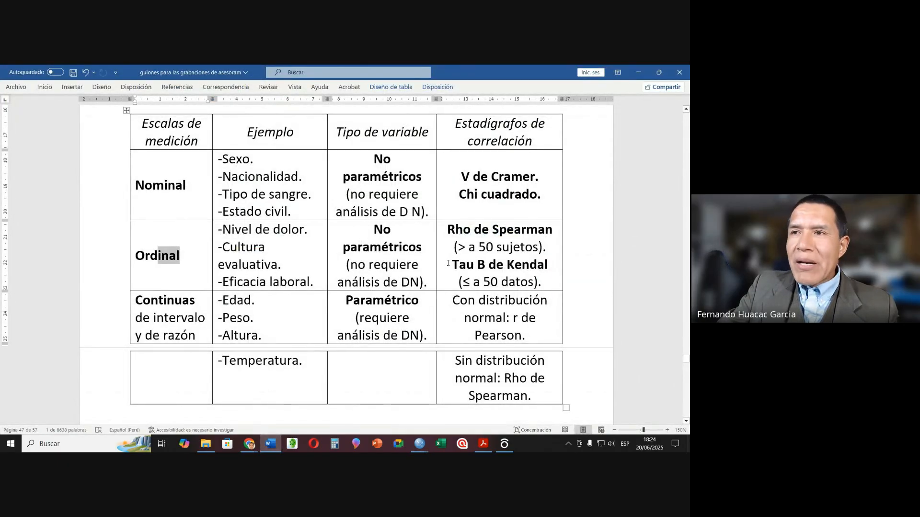
drag(454, 235, 563, 238)
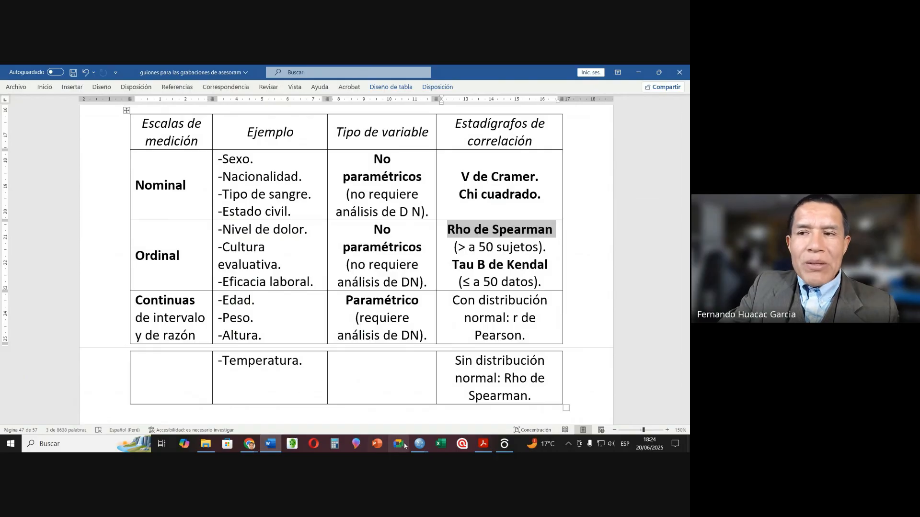
mouse_move(419, 444)
click(453, 413)
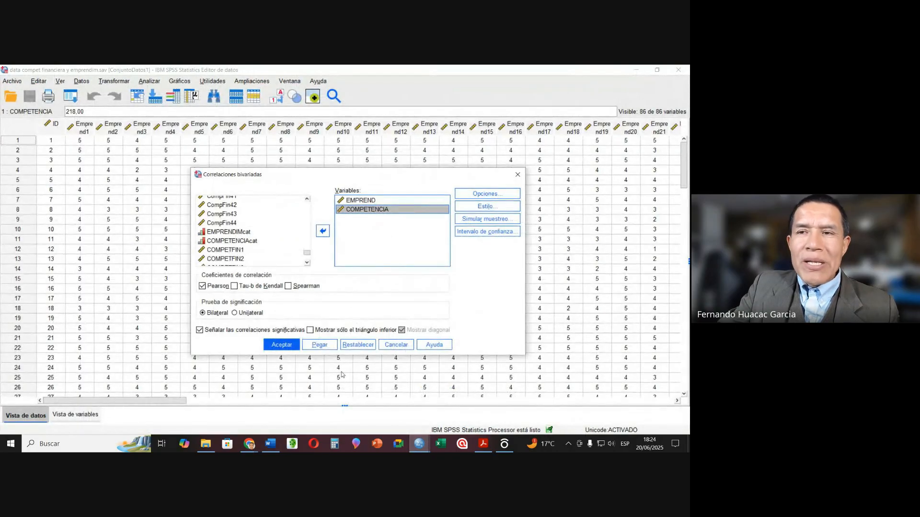
Include the Spearman and Tau-b de Kendall coefficients alongside Pearson for EMPREND and COMPETENCIA, and run the bilateral correlation.
click(352, 201)
click(352, 210)
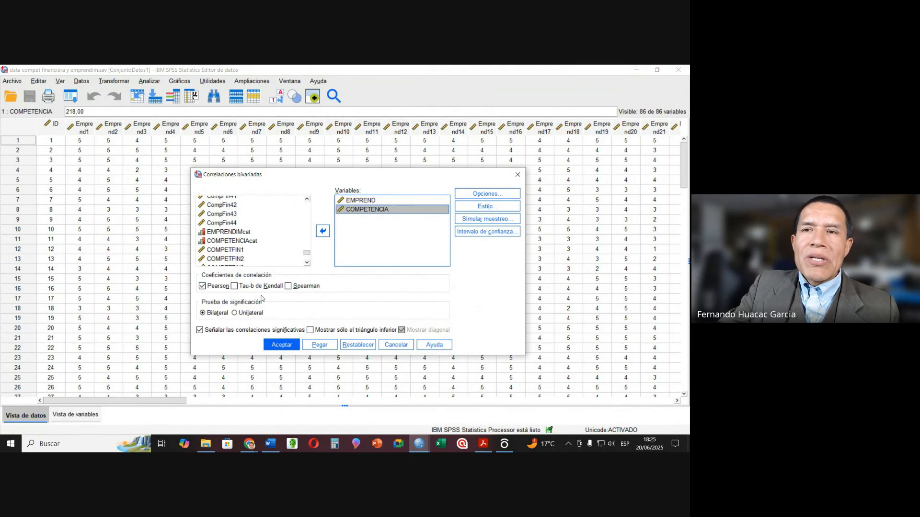
click(288, 287)
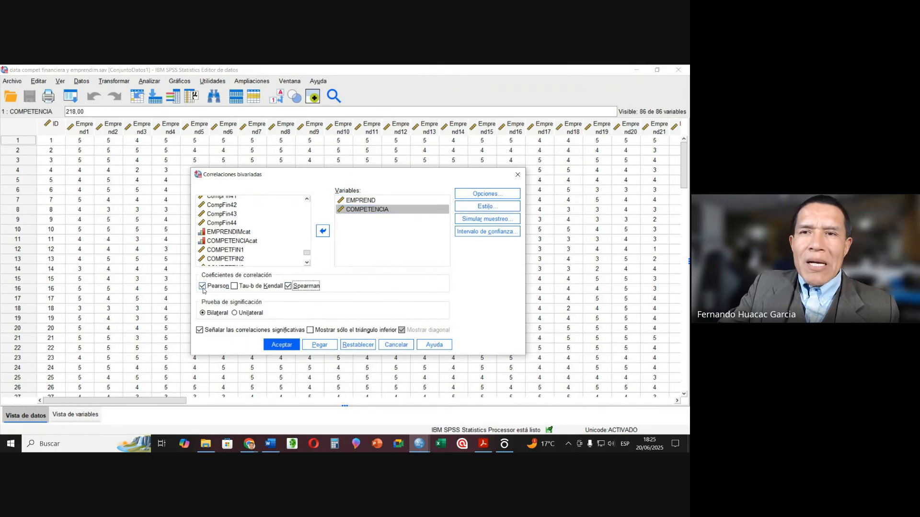
click(234, 287)
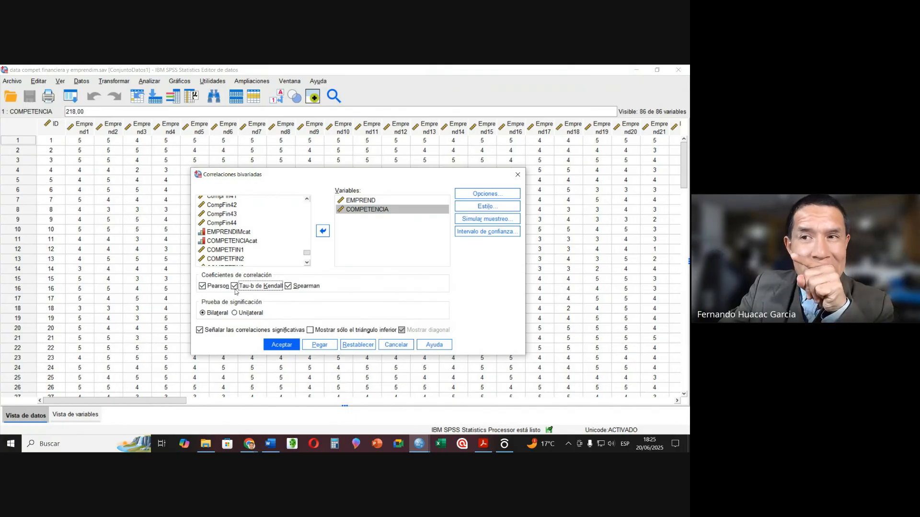
click(271, 346)
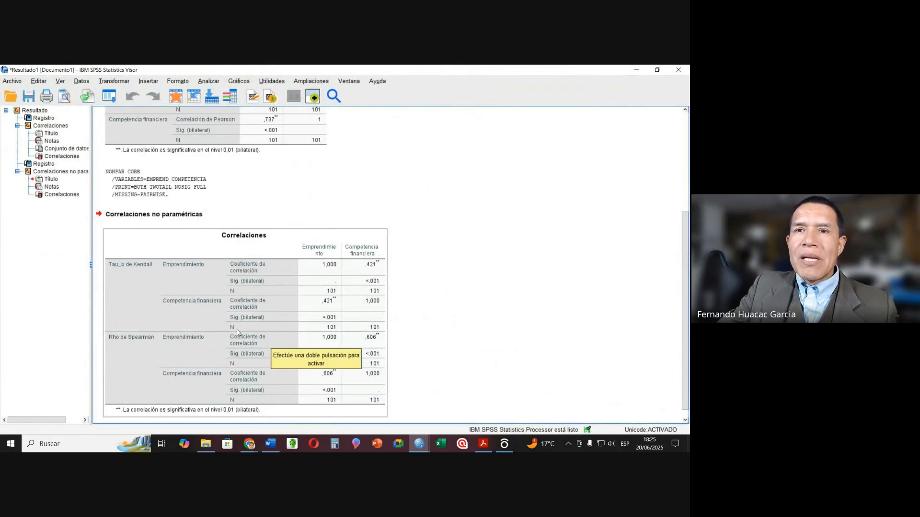
Review the Pearson Correlaciones table in the results output, and delete it.
scroll(237, 332, up, 3)
scroll(242, 327, up, 3)
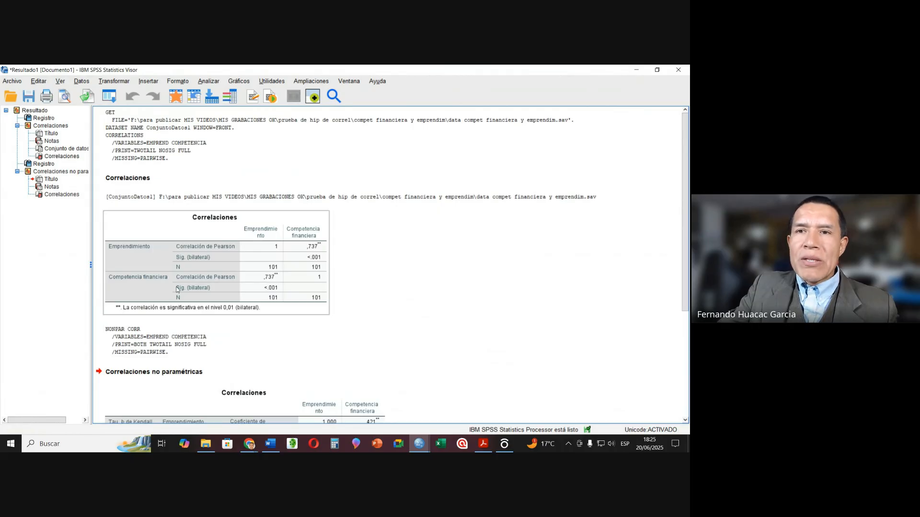
click(198, 250)
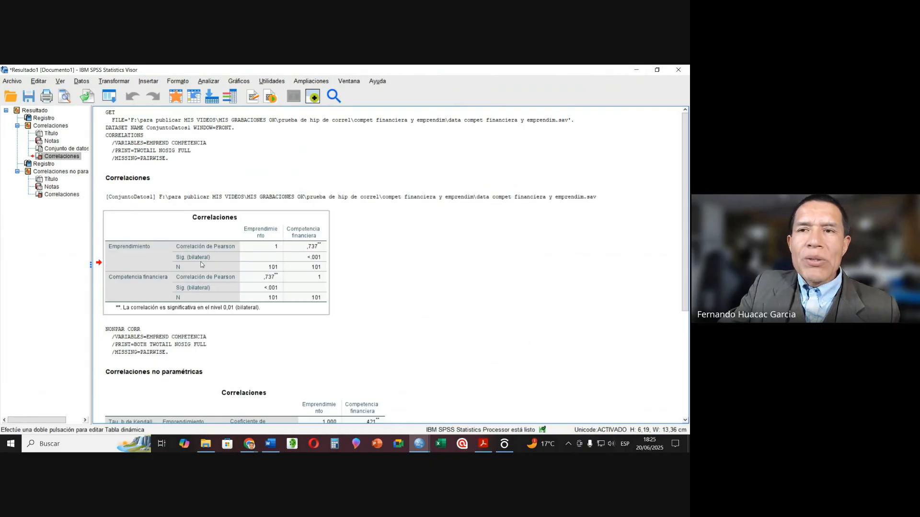
key(Delete)
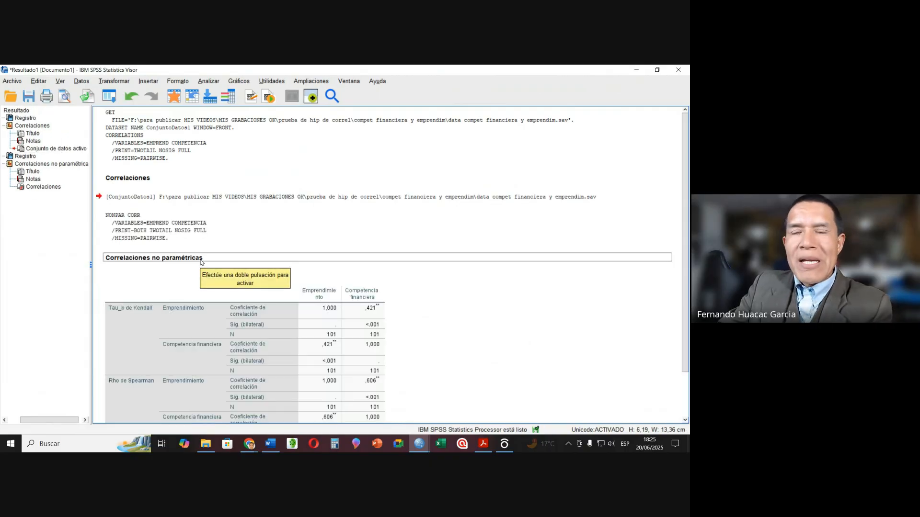
Review the nonparametric table with Tau_b de Kendall and Rho de Spearman, and delete it from the output.
scroll(208, 273, down, 2)
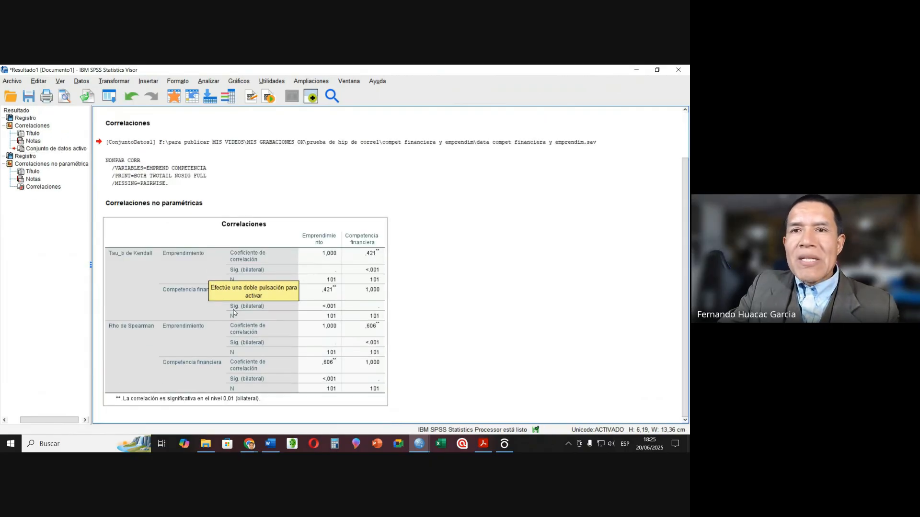
click(120, 256)
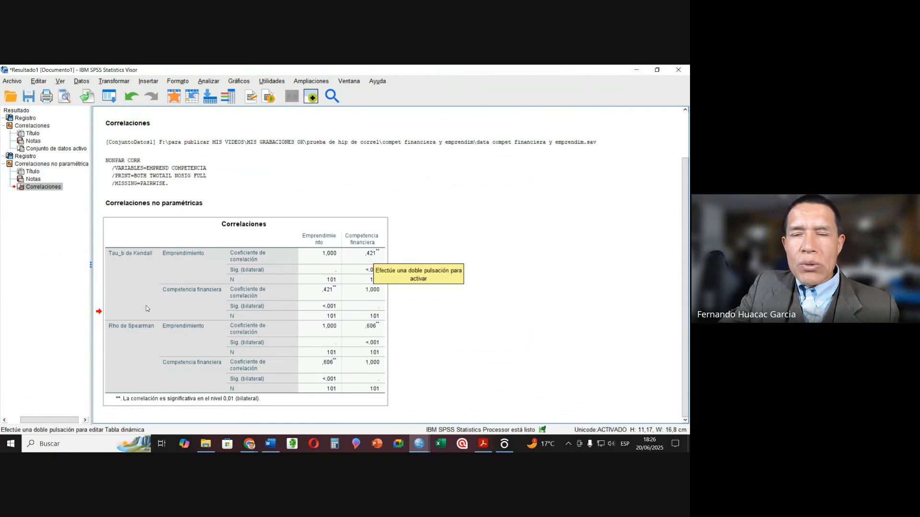
click(215, 265)
key(Delete)
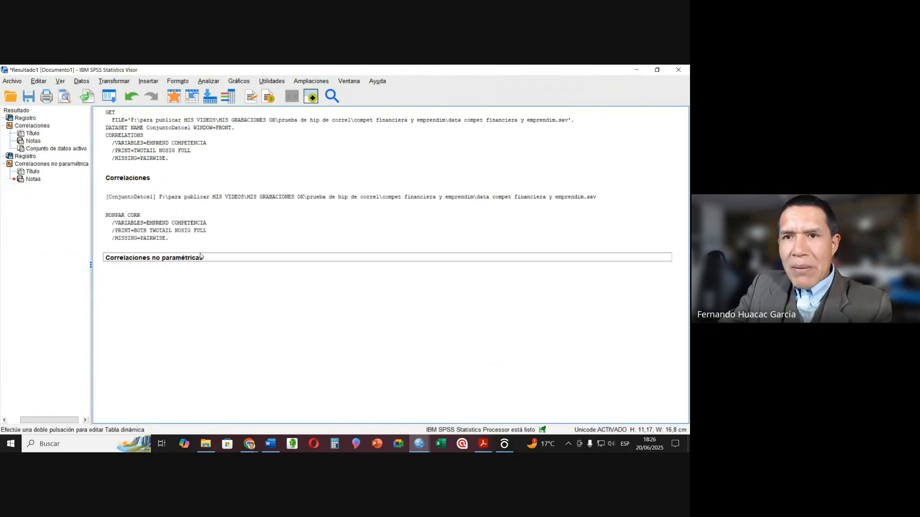
click(183, 232)
key(Delete)
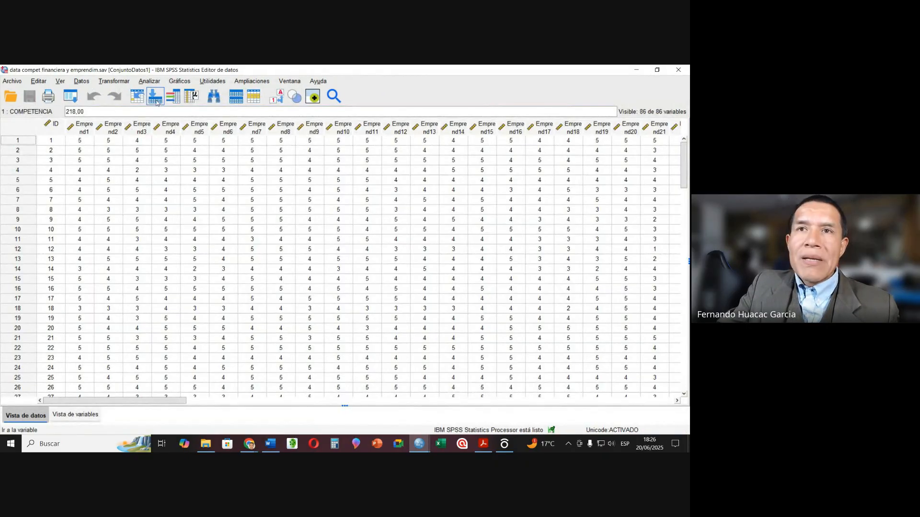
Rerun the bivariate correlation of EMPREND and COMPETENCIA with only the Spearman coefficient, and select the Rho de Spearman table in the output.
click(149, 81)
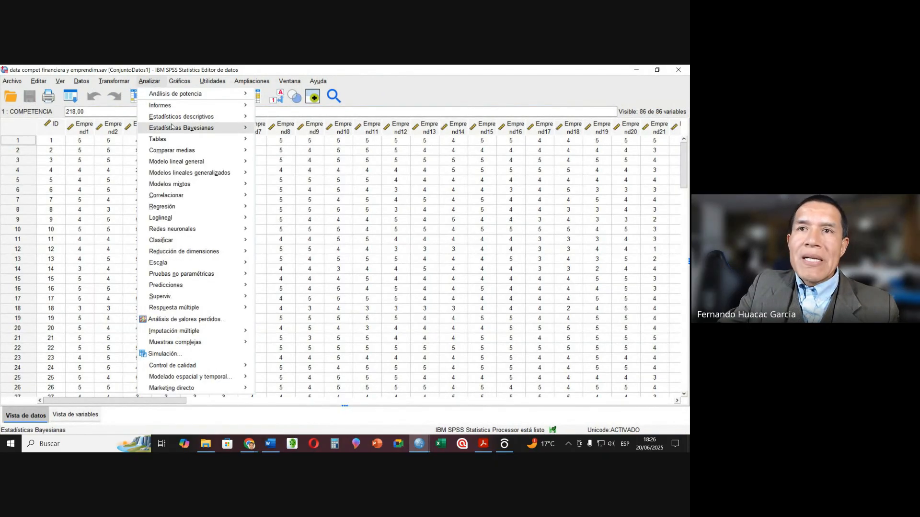
mouse_move(213, 206)
click(271, 197)
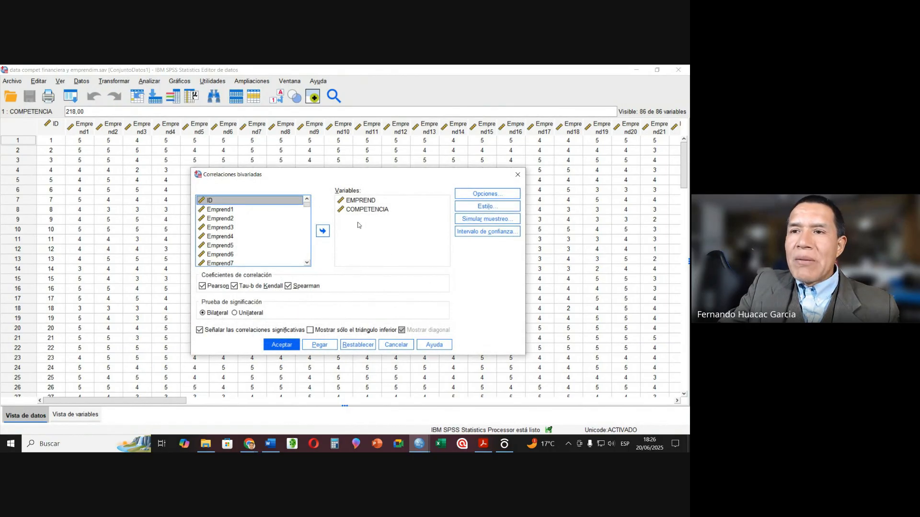
click(201, 286)
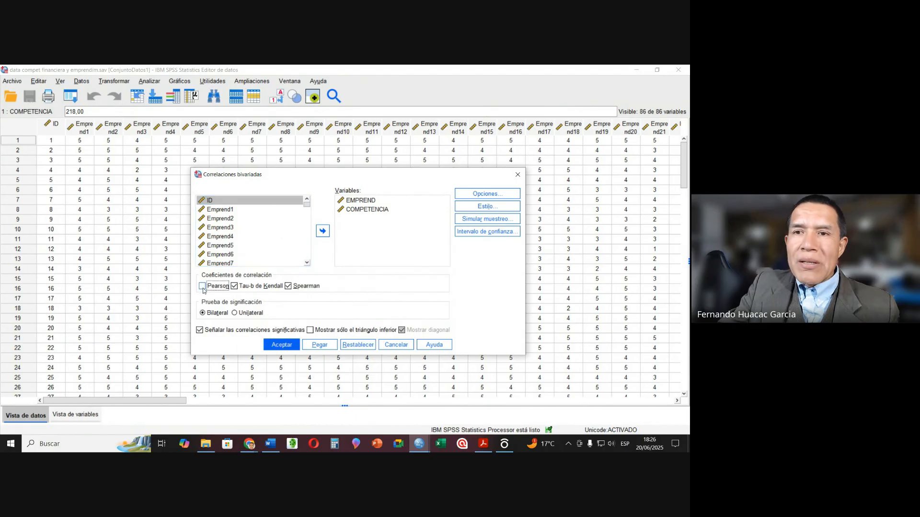
click(233, 286)
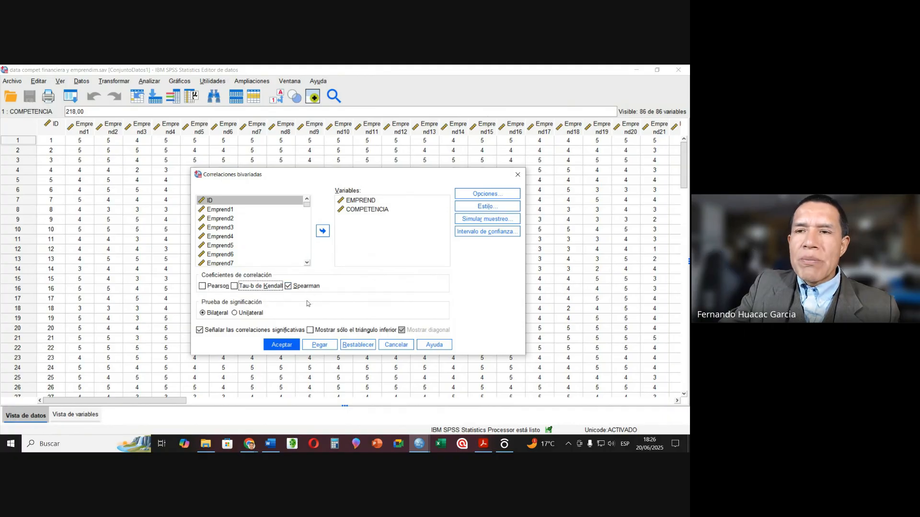
click(272, 343)
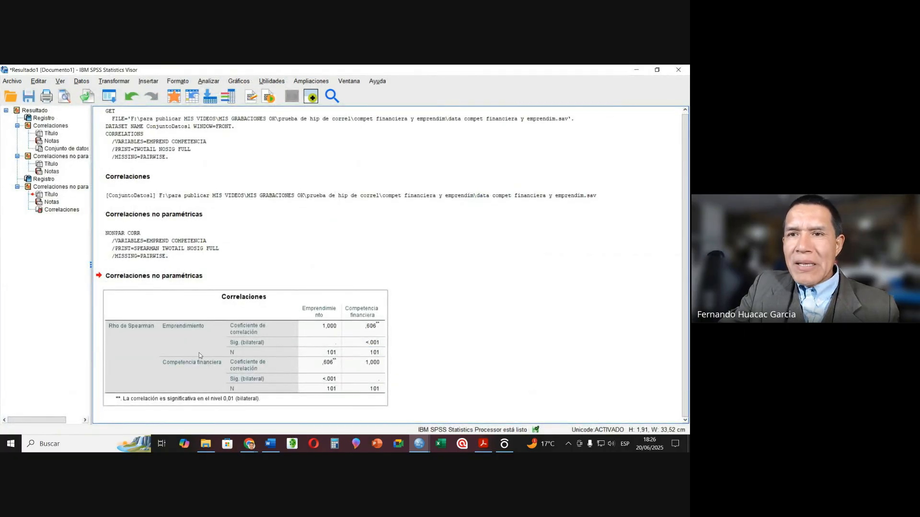
click(252, 347)
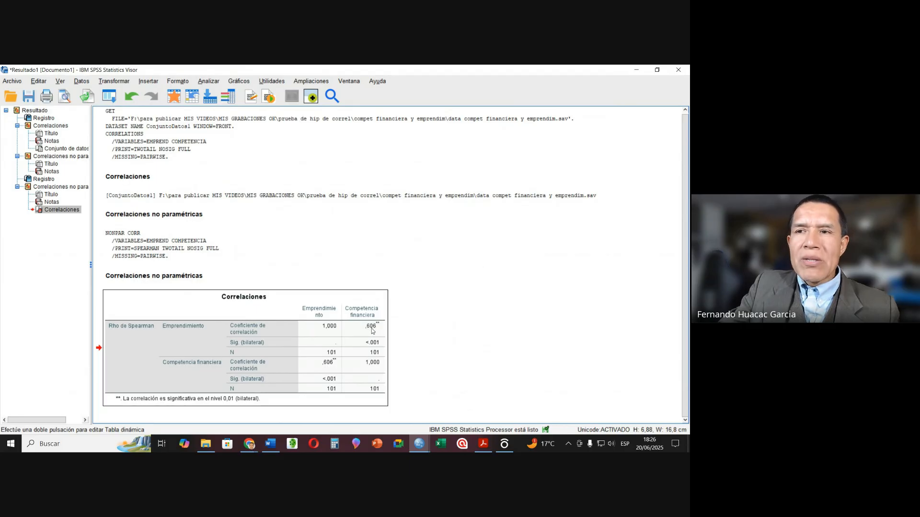
Switch to the Word document and review the Ha and Ho statements under 5.3 Prueba de hipótesis general de correlación, highlighting each one.
key(alt+Tab)
scroll(150, 290, up, 1)
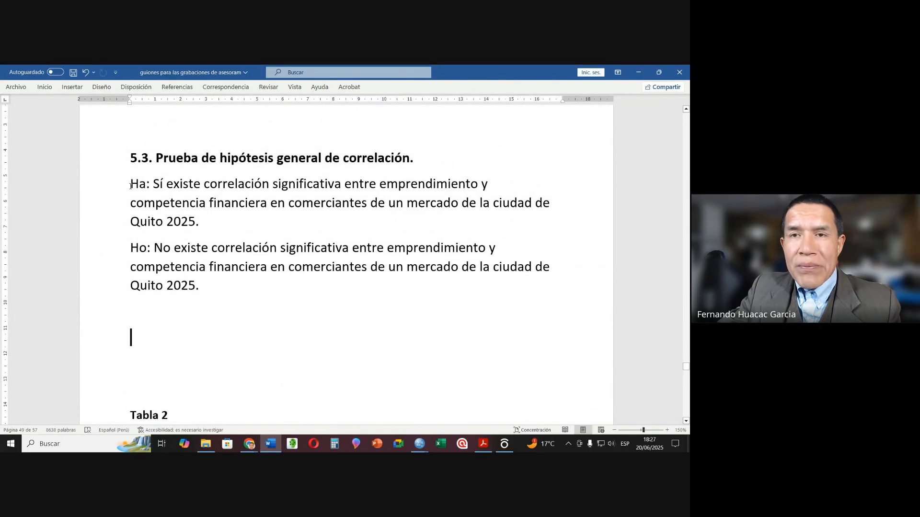
drag(131, 186, 438, 228)
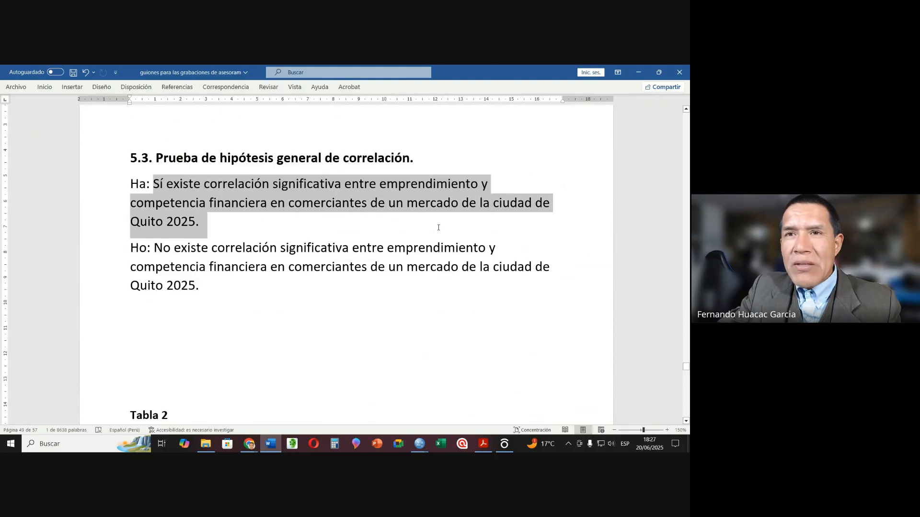
click(183, 266)
drag(161, 247, 317, 251)
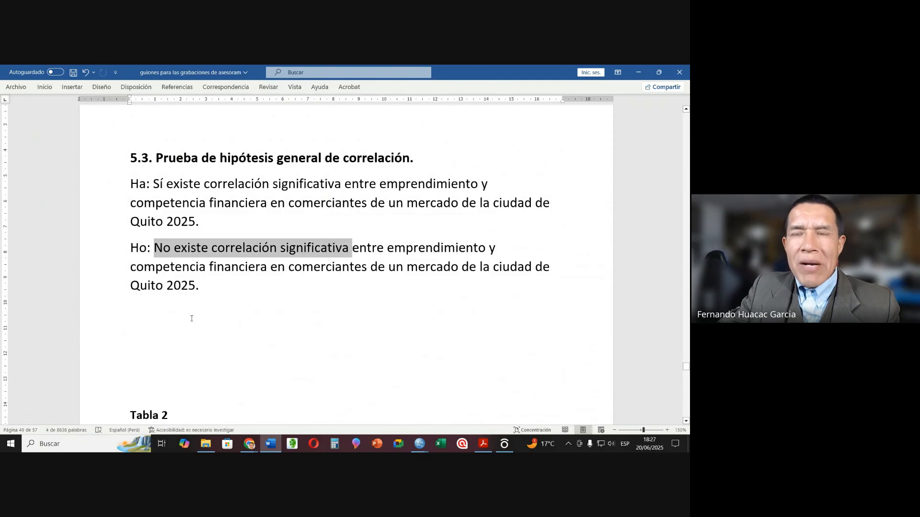
click(154, 346)
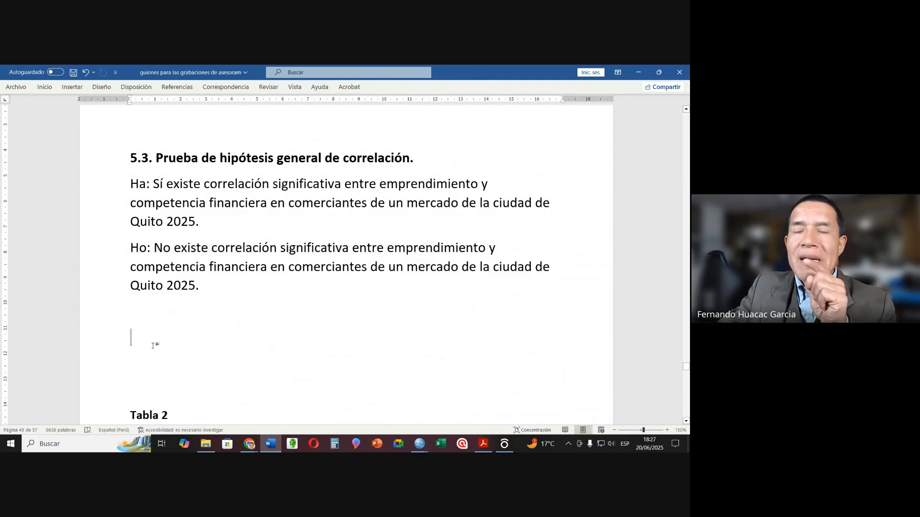
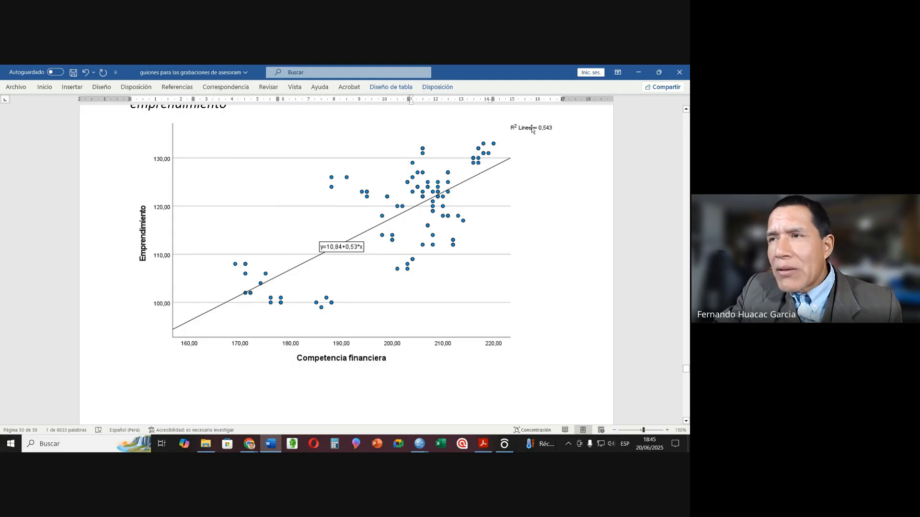
Compare the Rho de Spearman coefficient in the Word correlation table with the R² Lineal value and trend line in the Figura 1 scatter plot.
scroll(280, 300, up, 10)
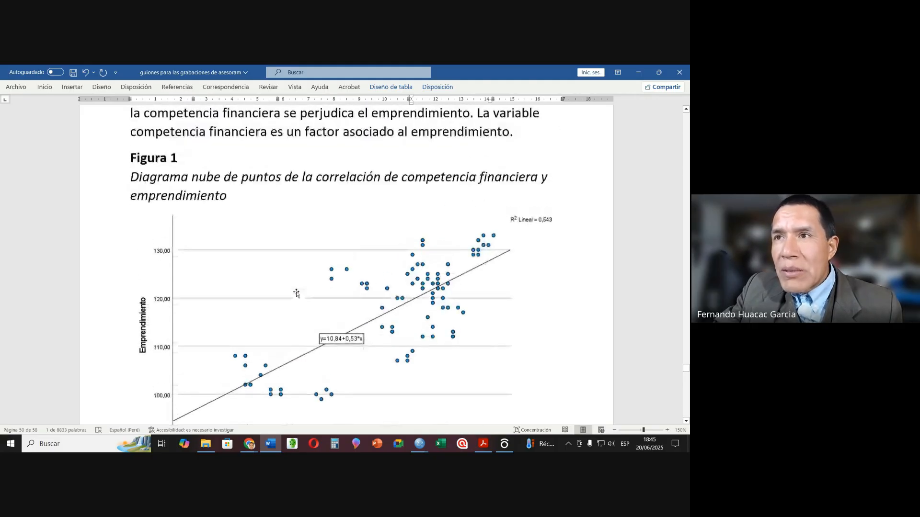
scroll(420, 292, up, 1)
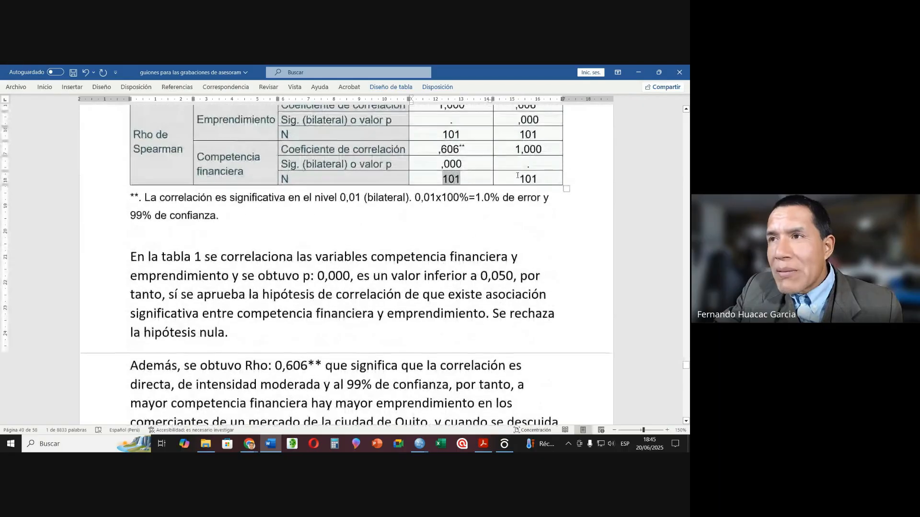
drag(434, 149, 463, 150)
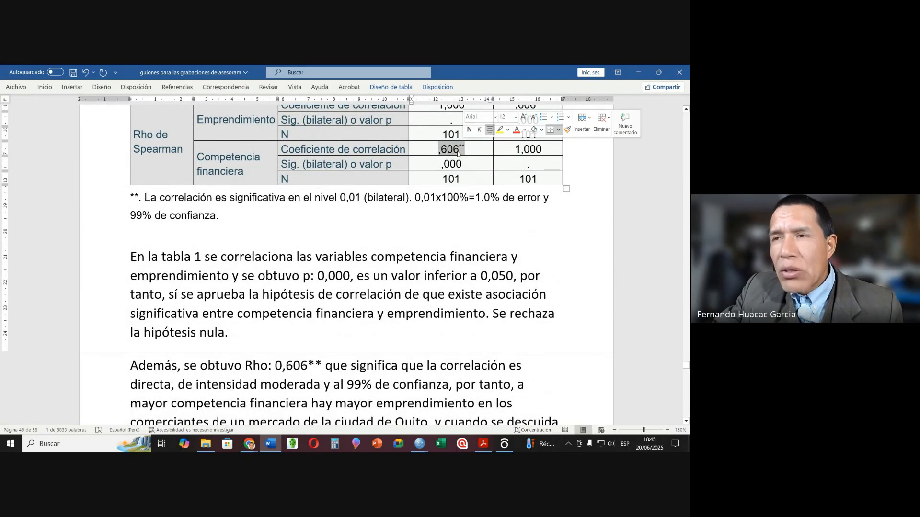
scroll(500, 276, down, 7)
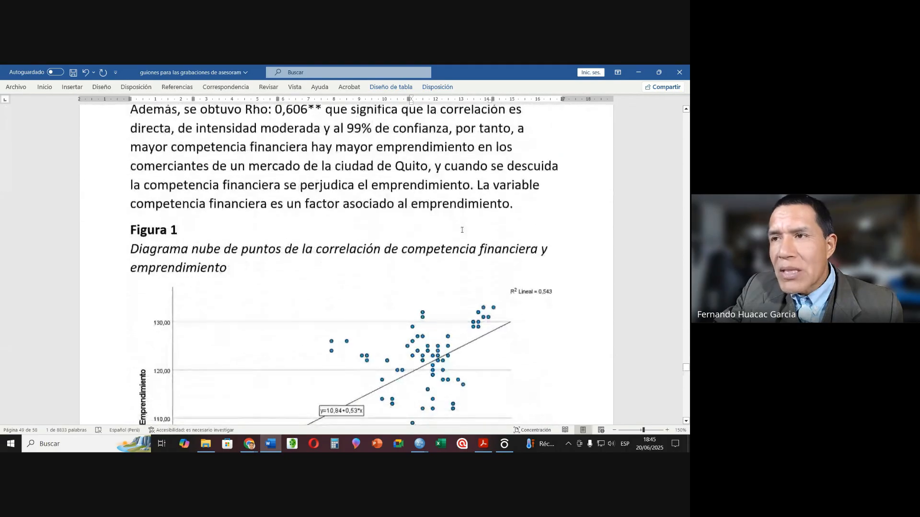
click(524, 293)
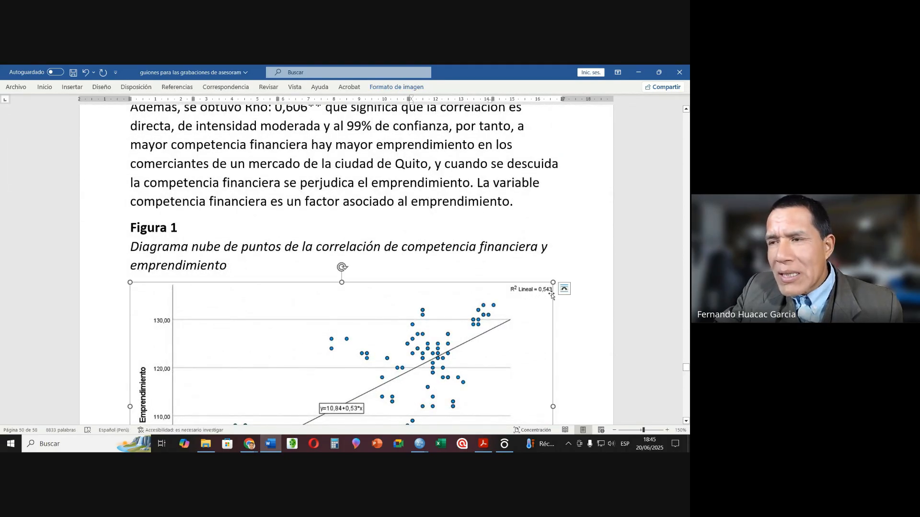
scroll(381, 383, down, 3)
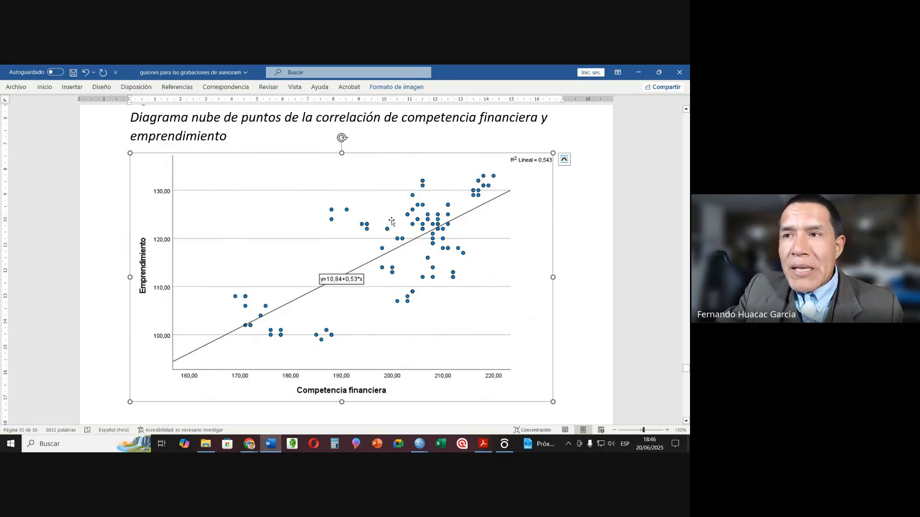
scroll(372, 283, down, 3)
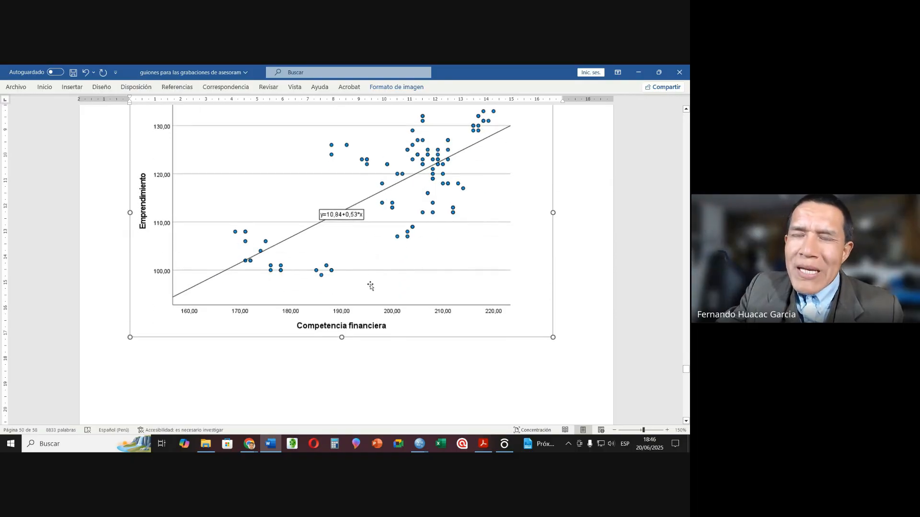
scroll(370, 286, up, 2)
Write below the scatter plot: "En la figura 1 se presenta de manera gráfica el cruce de los puntajes de competencia financiera y emprendimiento.".
scroll(189, 312, down, 5)
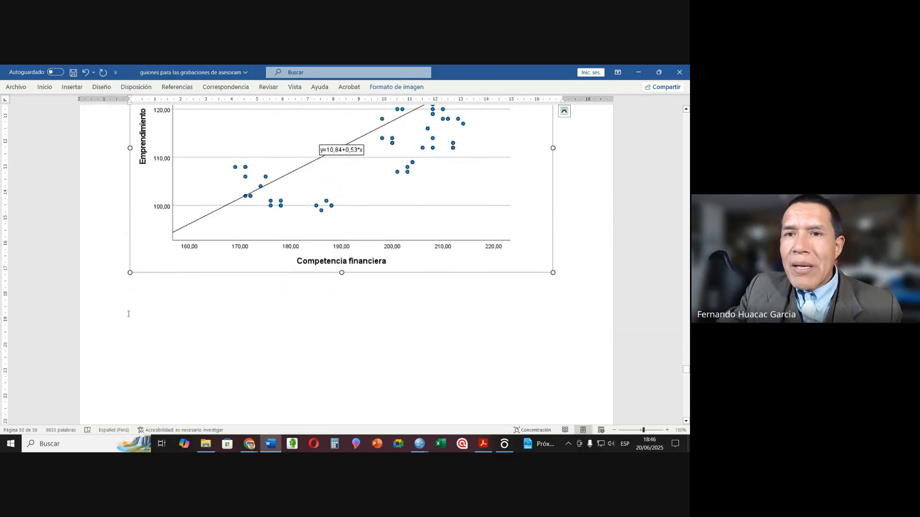
click(149, 300)
text(En la figura)
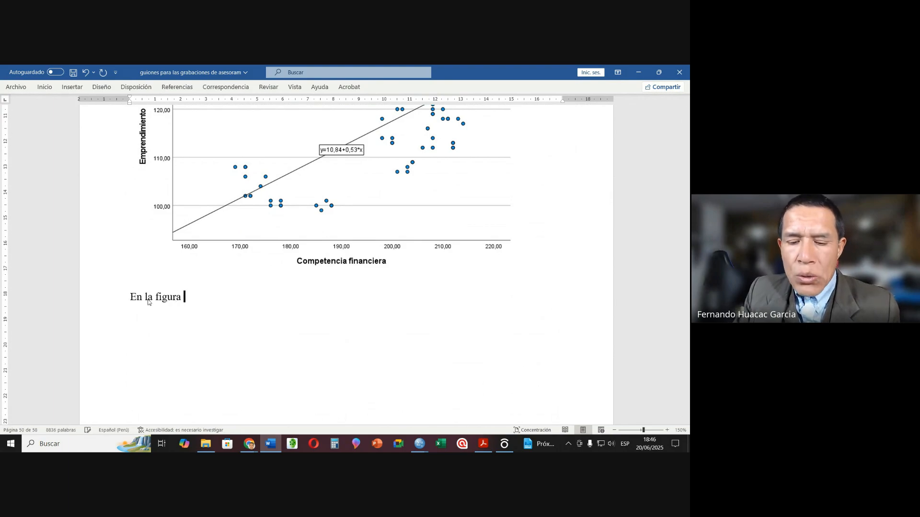
text( 1 se )
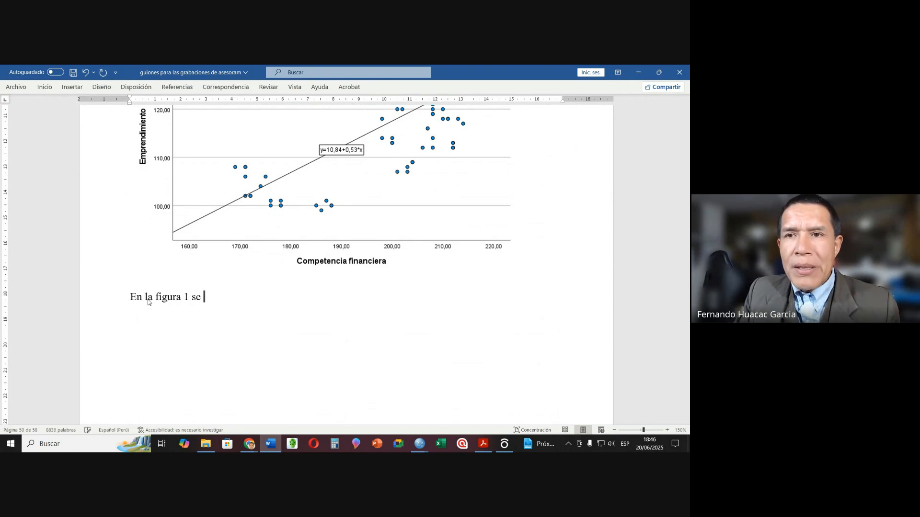
text(pres)
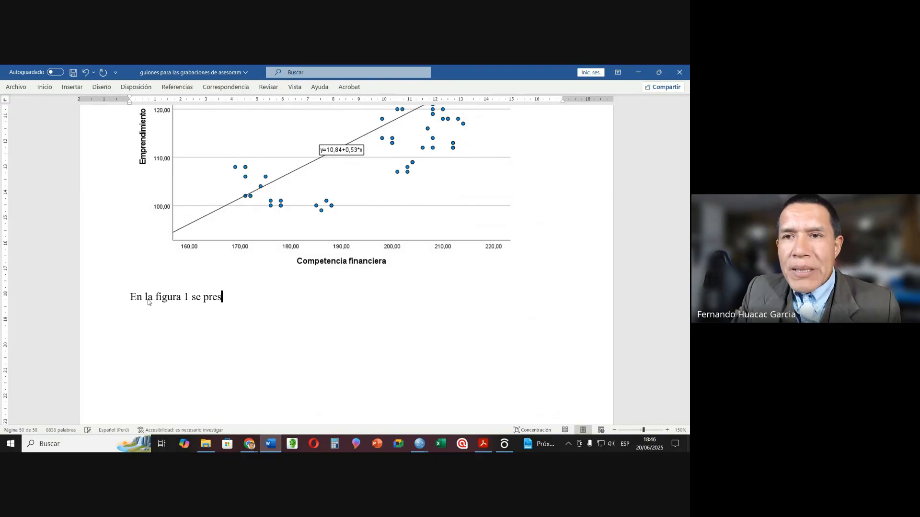
text(enta de manera)
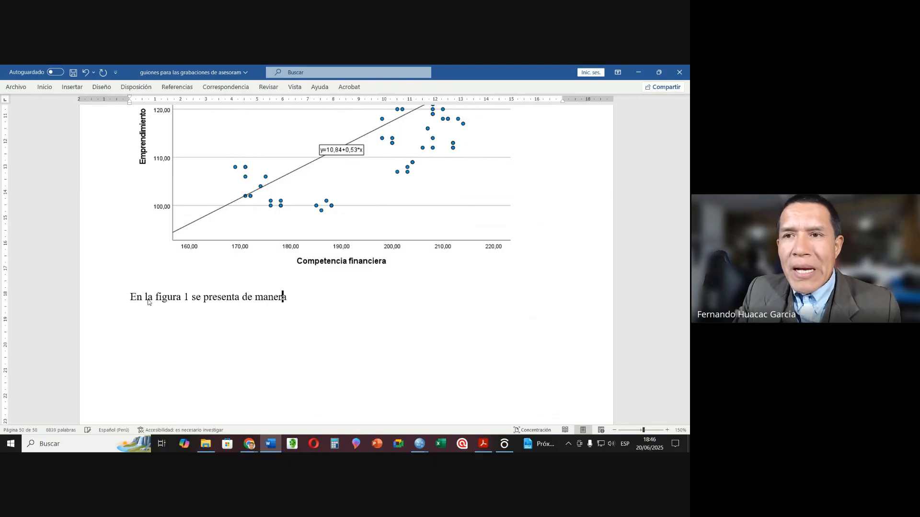
text( gráfica )
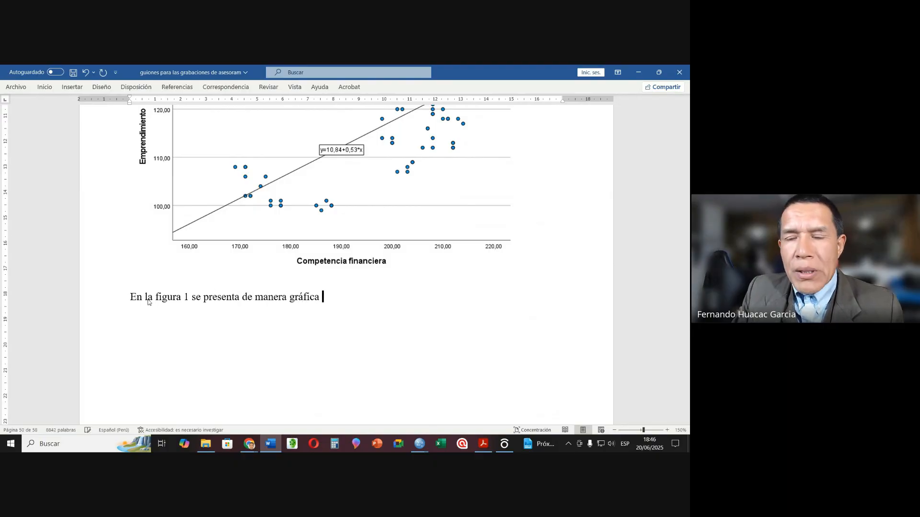
text(el cruce)
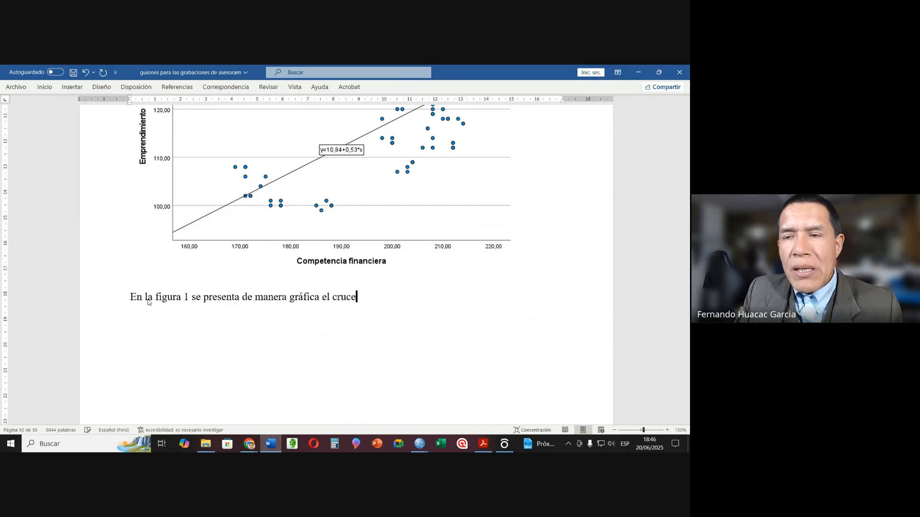
text( de los pun)
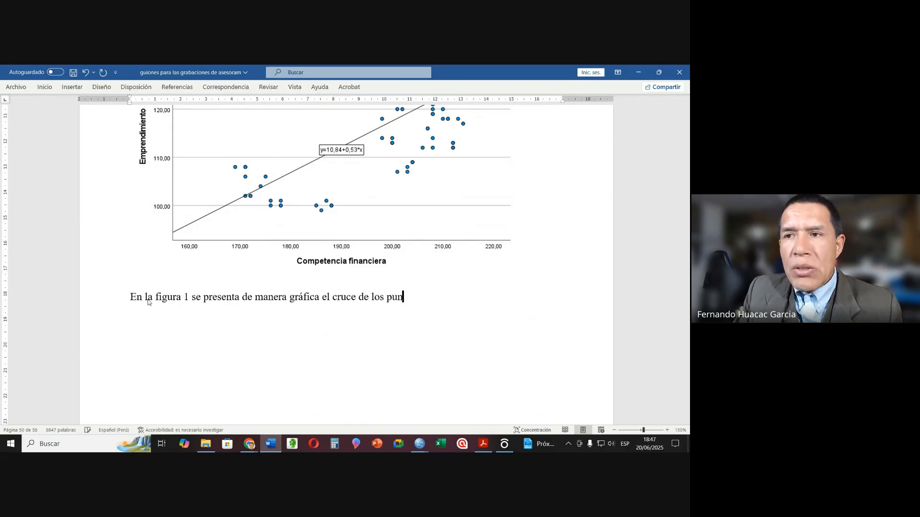
text(tajes de )
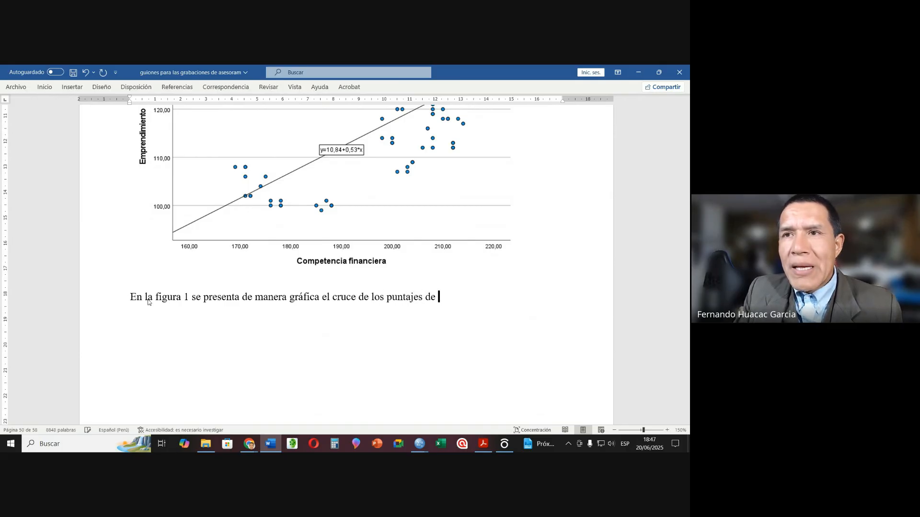
text(c)
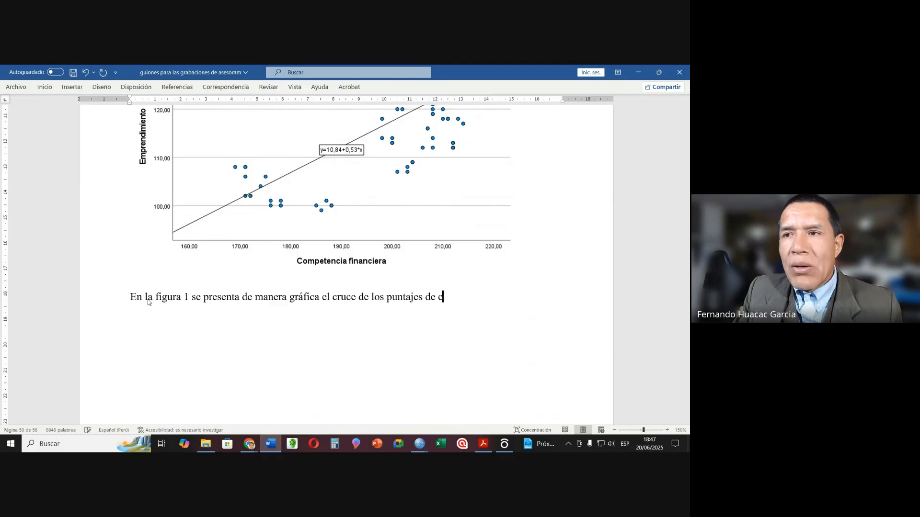
text(ompetencia financiera y)
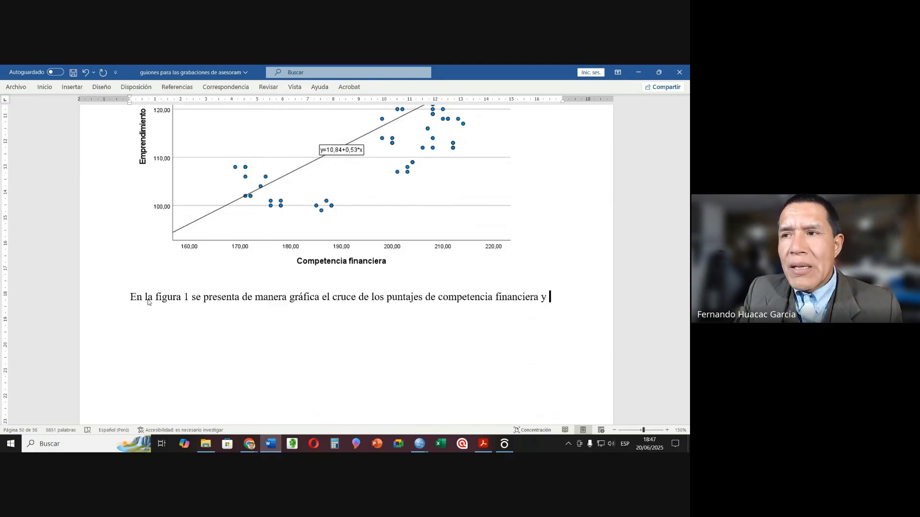
text( emprendimiento. )
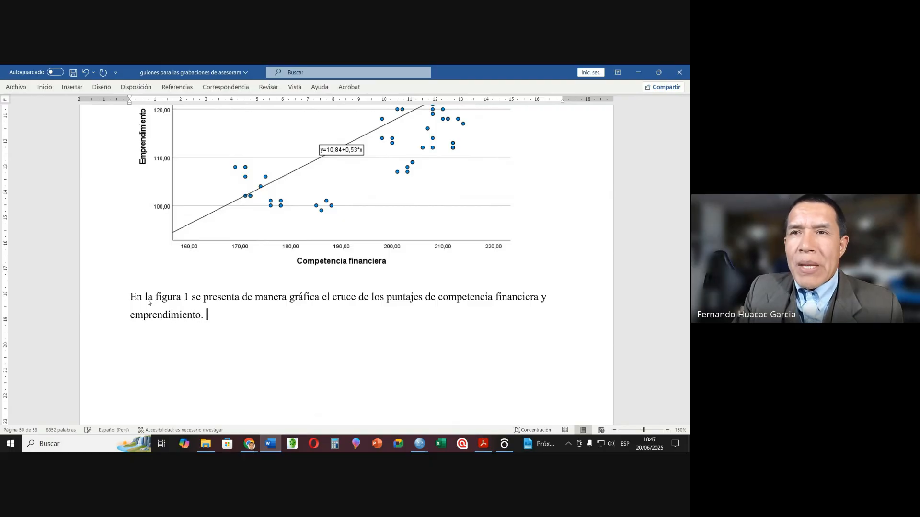
Continue the Figura 1 paragraph with "Los puntos forman una tendencia progresiva desde la esquina inferior izquierda hasta la parte superior derecha".
text(Los )
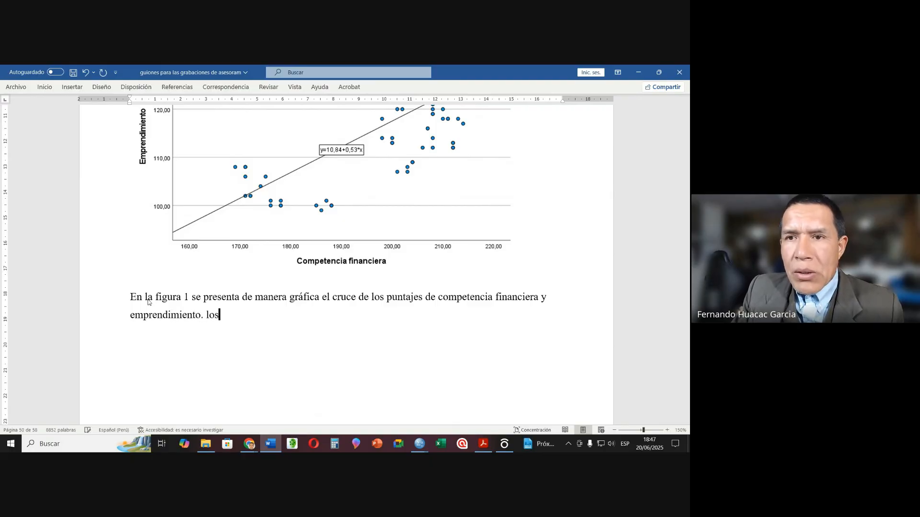
text(pun)
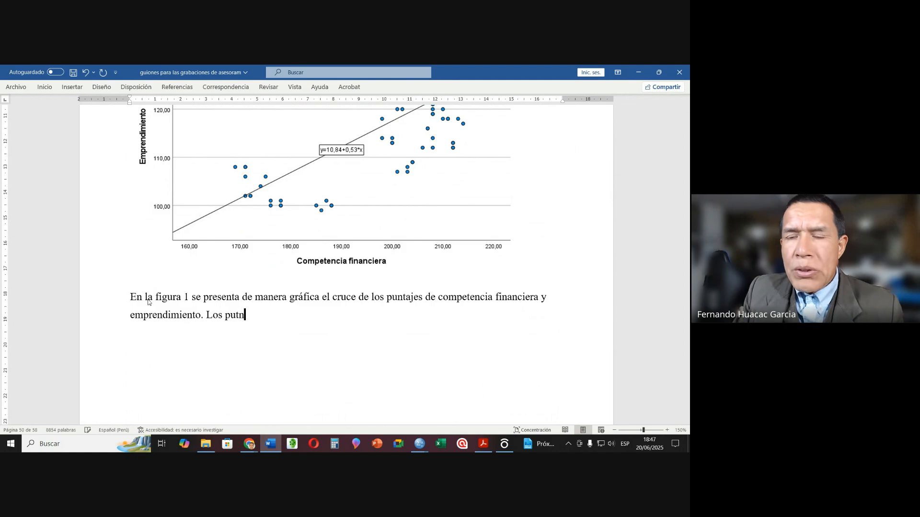
text(tos forman )
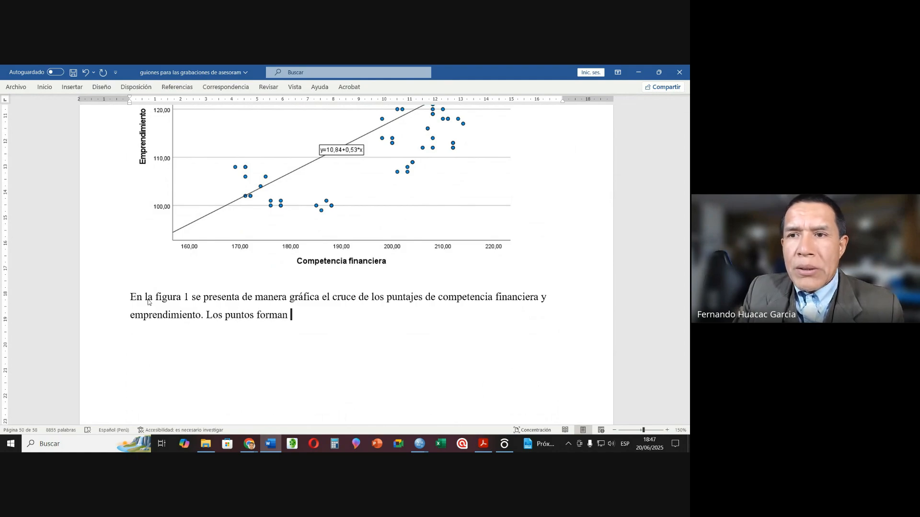
text(una tendencia)
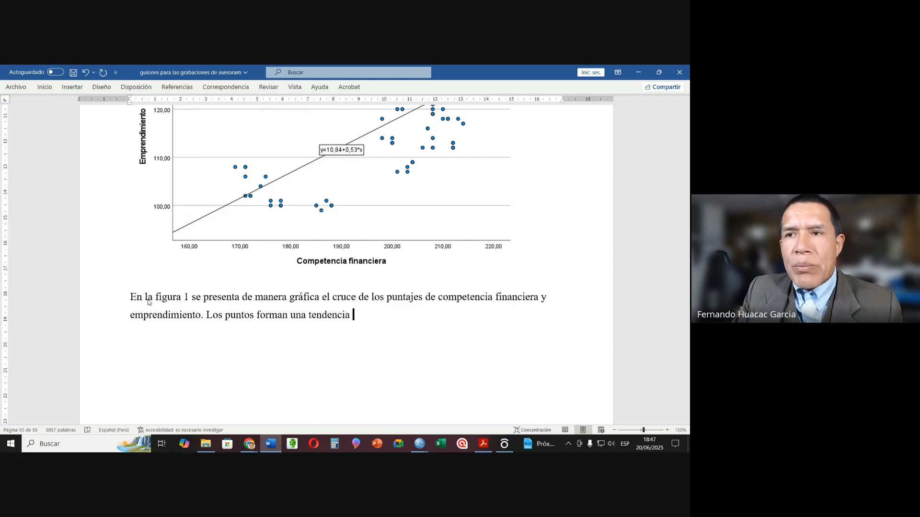
text( progresiva)
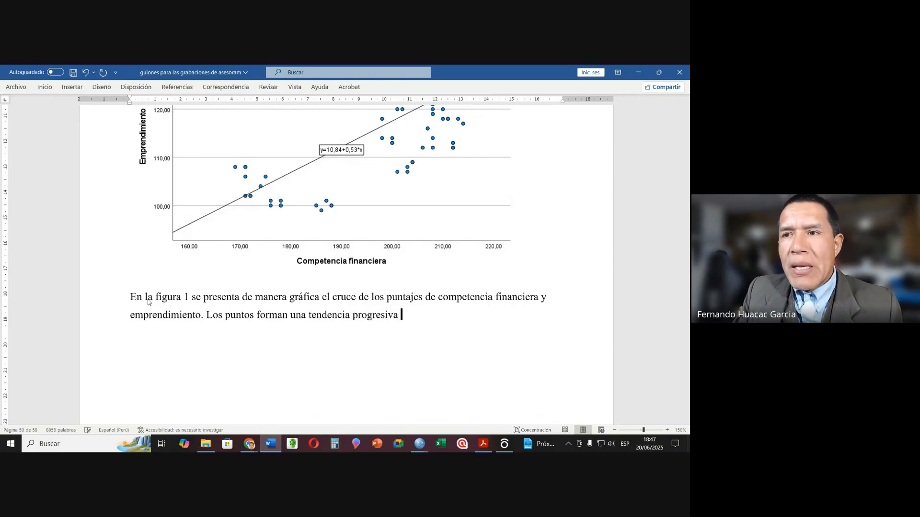
text( desde la e)
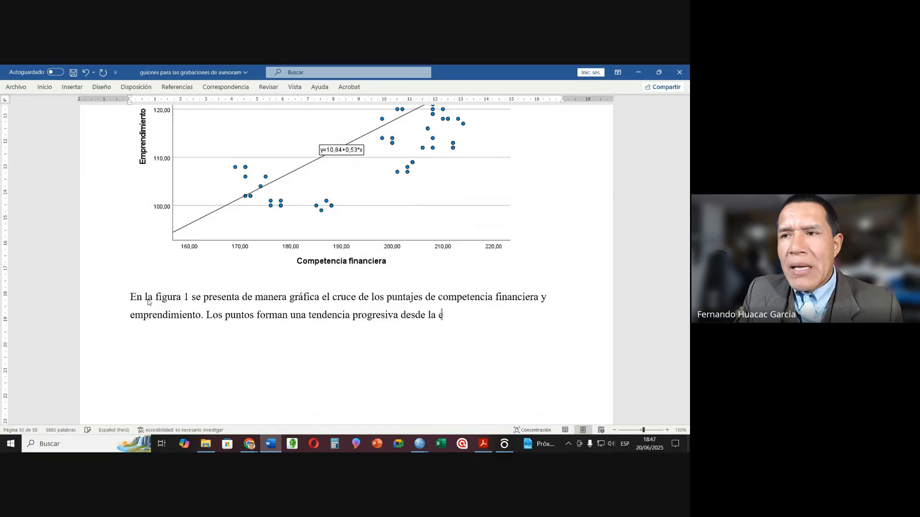
text(squina infe)
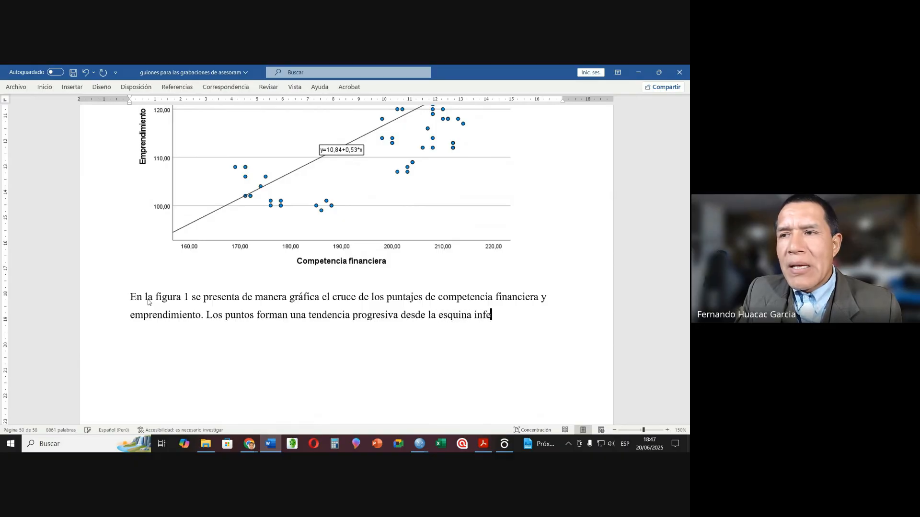
text(rior )
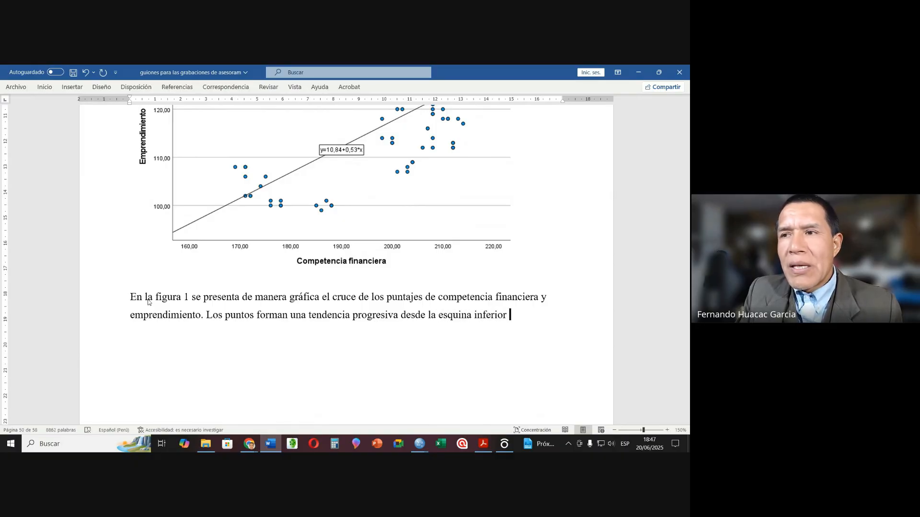
text(izqui)
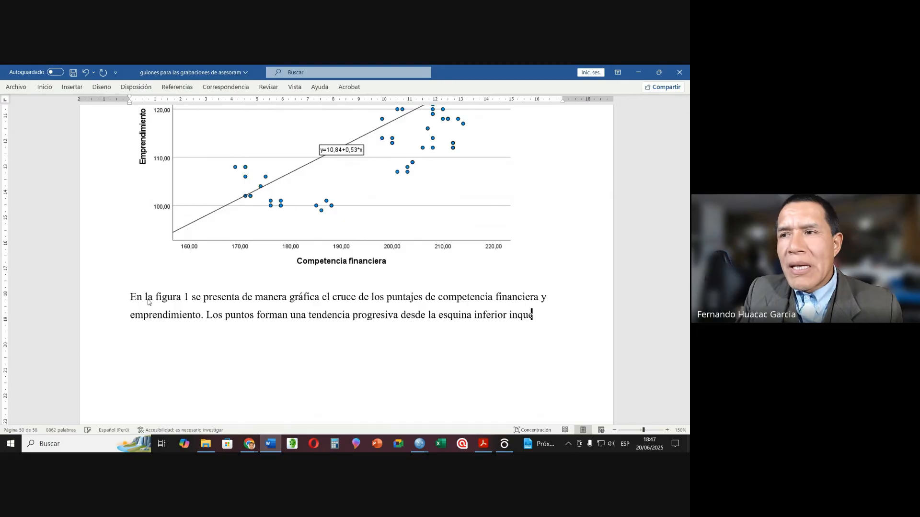
key(BackSpace)
key(BackSpace)
key(BackSpace)
key(BackSpace)
text(zquier)
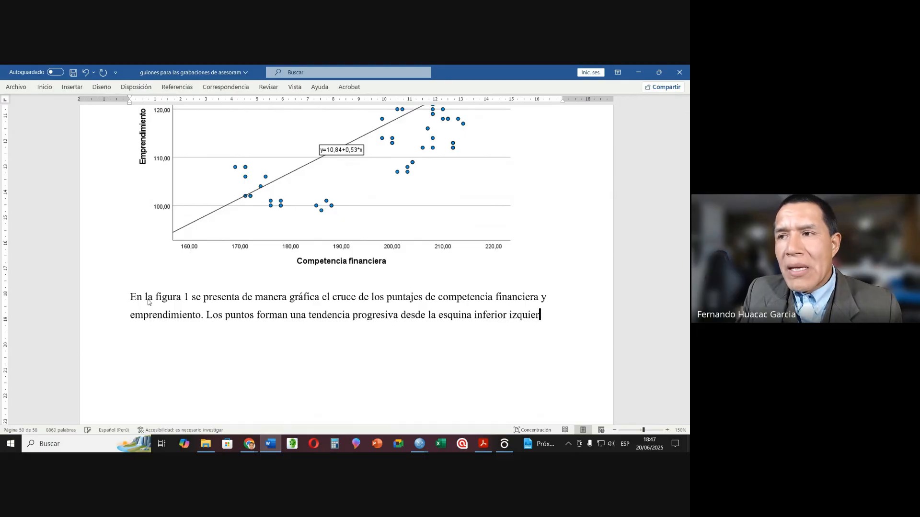
text(da hasta la )
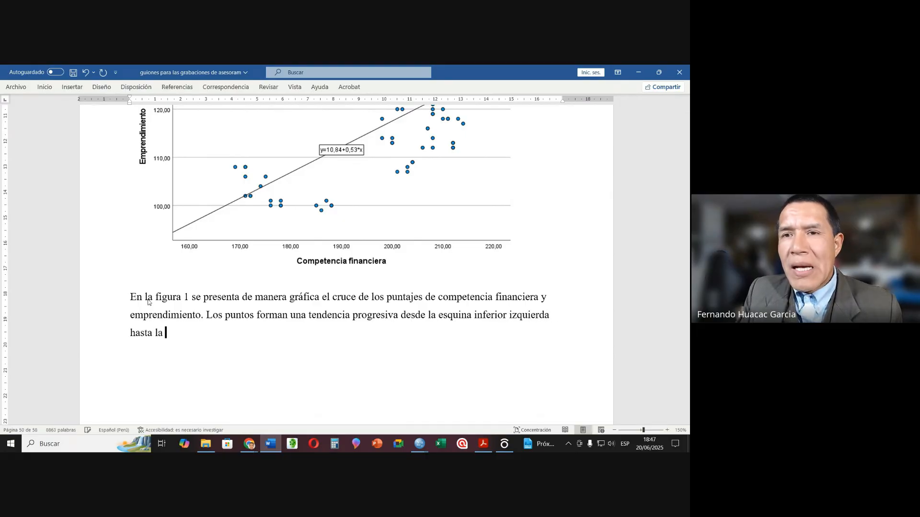
text(earte )
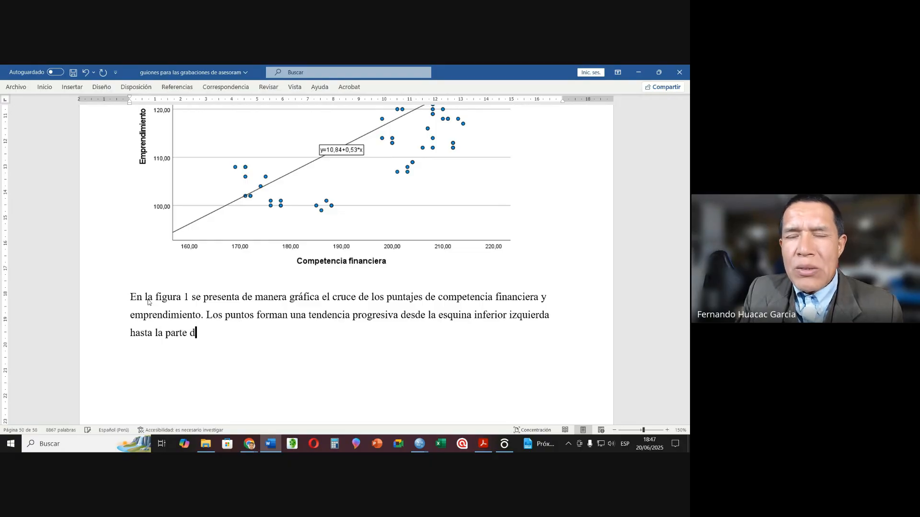
text(superior derecha)
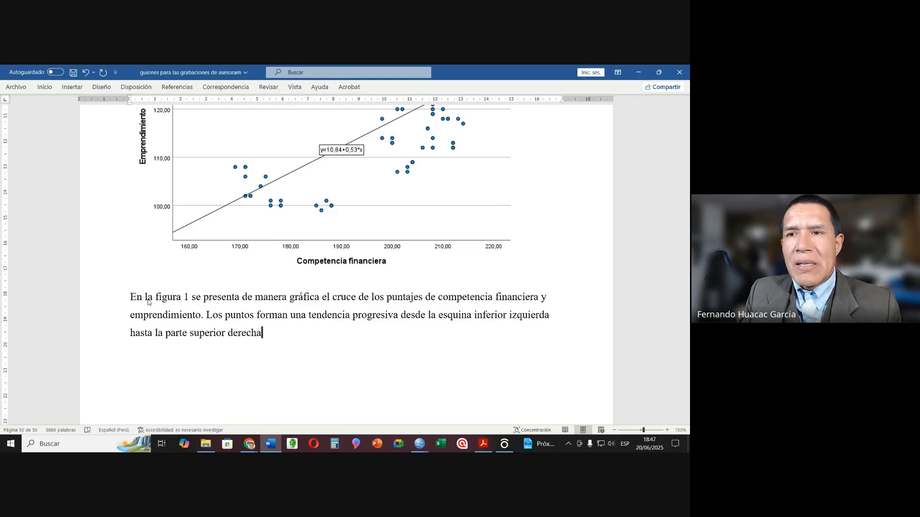
Complete the sentence about the point trend with ", esto confirma que sí existe correlación entre las variables.".
text(, esto c)
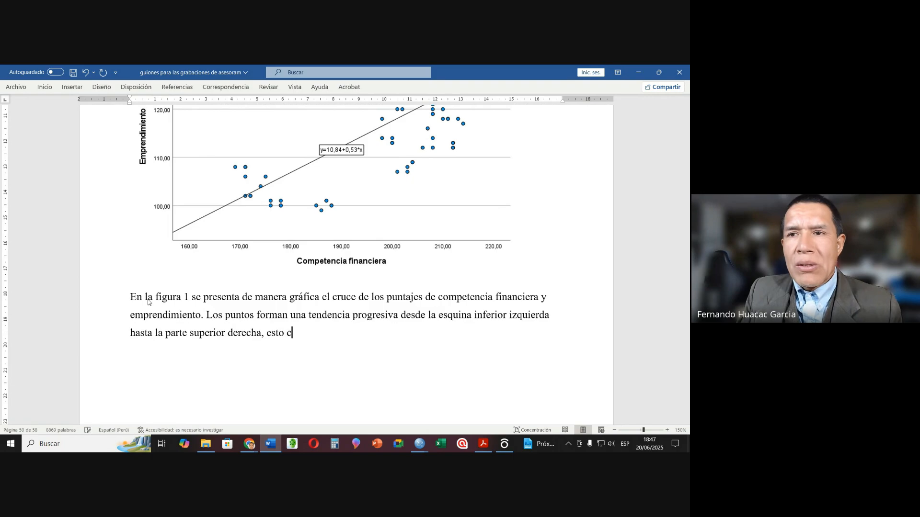
text(onfirma que sí)
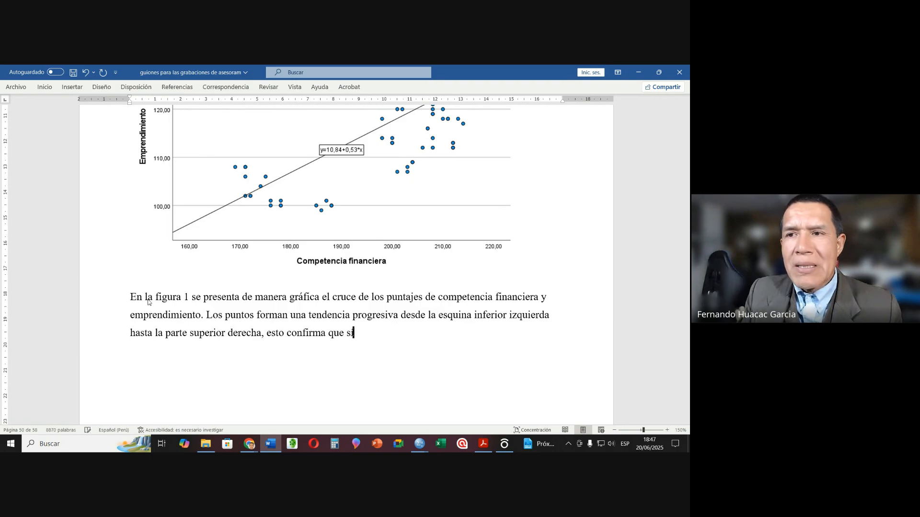
text( existe corre)
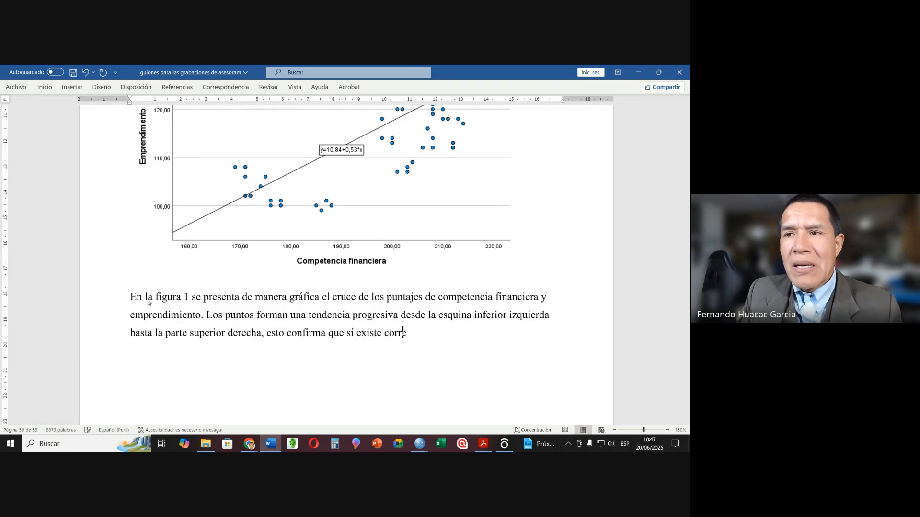
text(lación entre la)
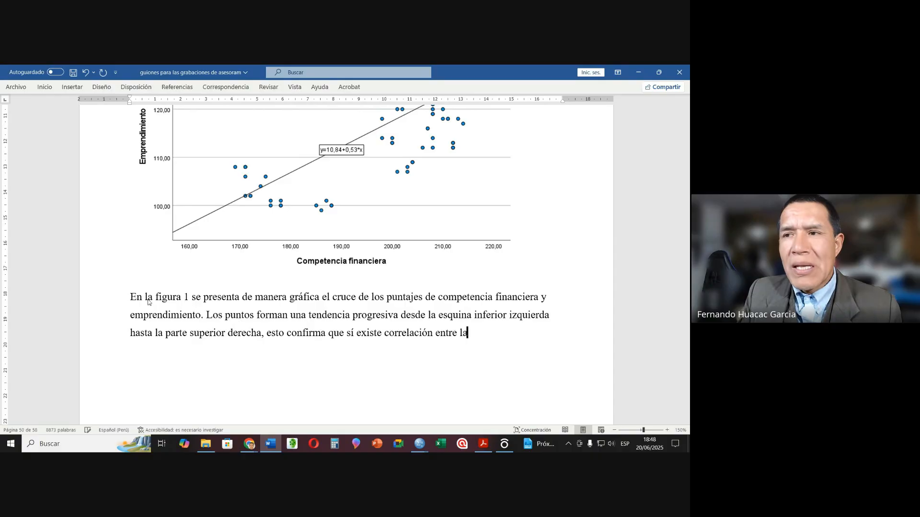
text(s variables.)
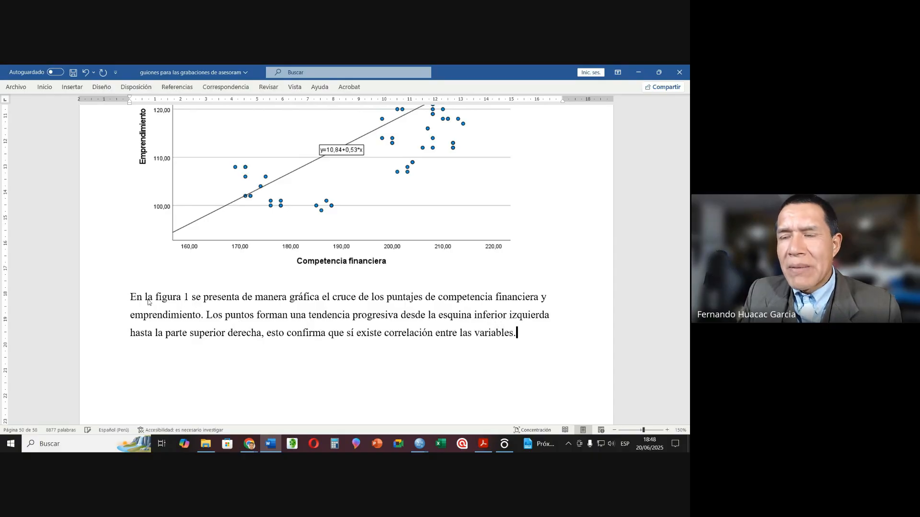
Insert an empty line between the scatter plot and the paragraph starting with "En la figura 1".
key(Up)
key(Up)
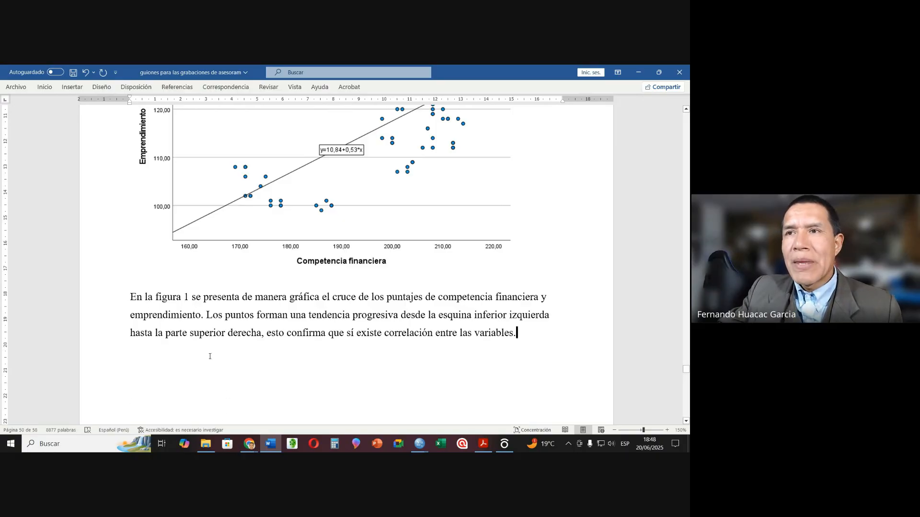
scroll(136, 308, up, 5)
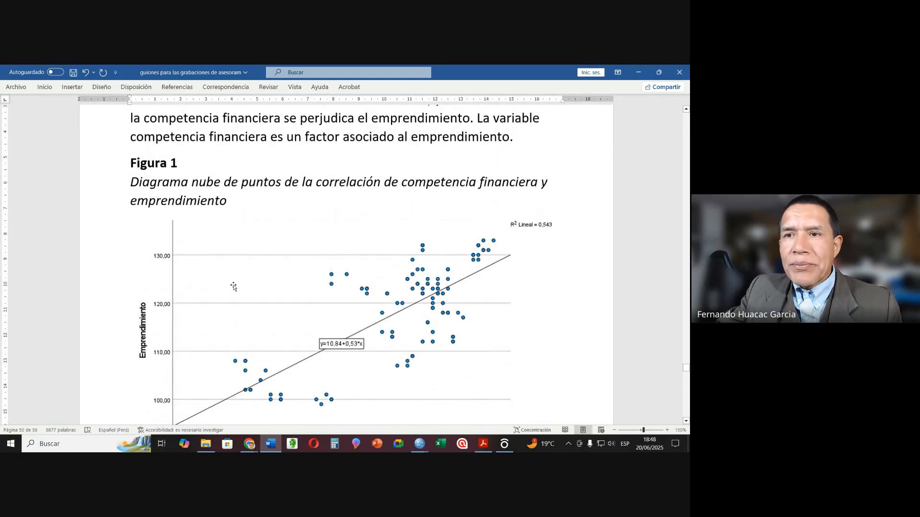
click(213, 291)
scroll(213, 291, down, 3)
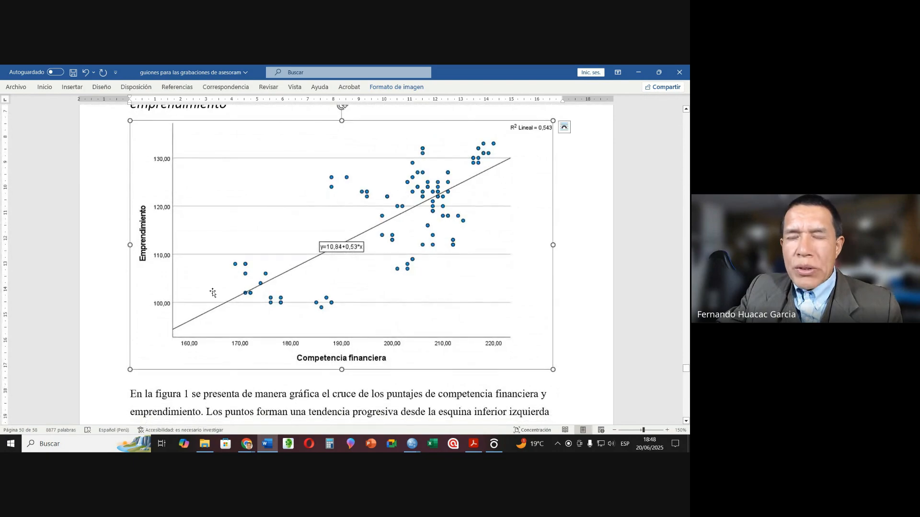
scroll(191, 304, down, 2)
scroll(176, 315, down, 1)
click(137, 302)
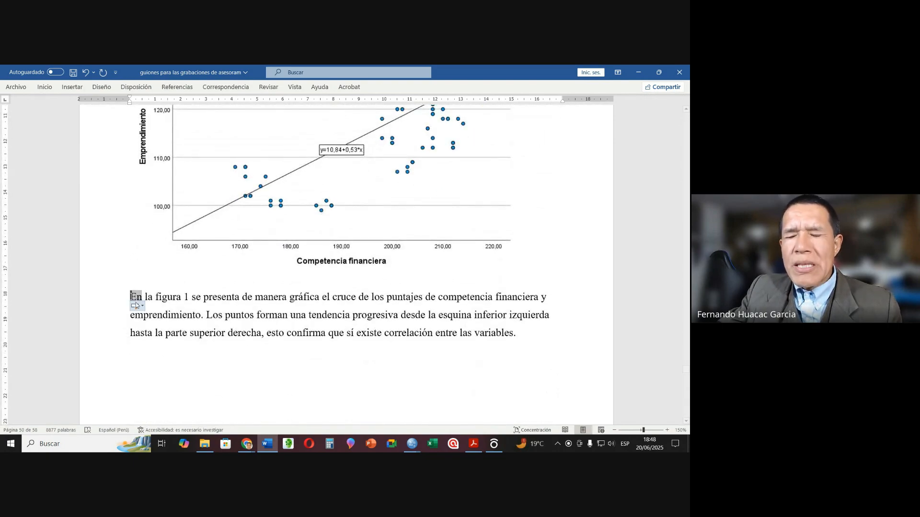
key(Return)
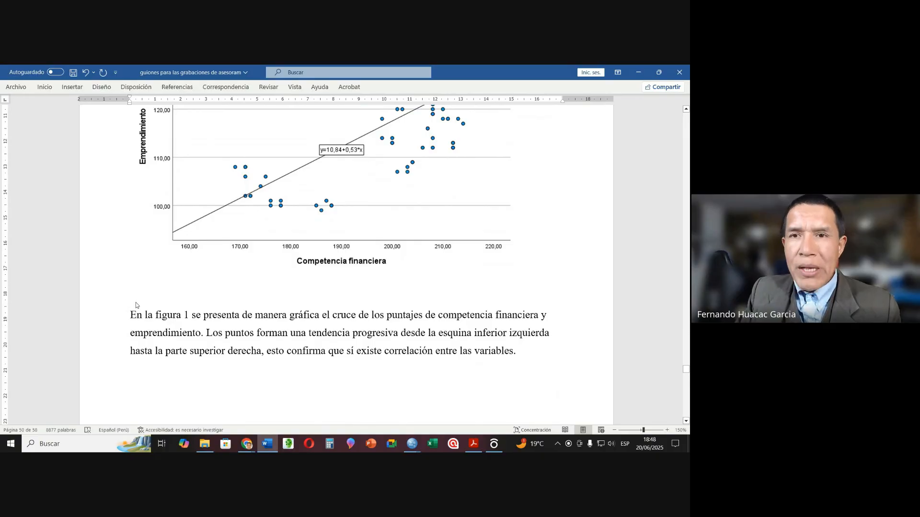
Write the source note "Nota: Elaboración propia." directly below the Figura 1 scatter plot.
text(nota)
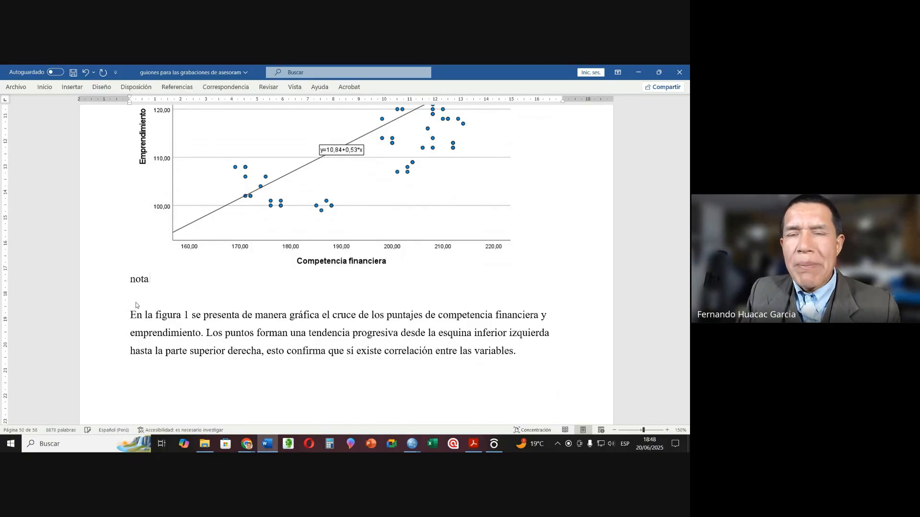
text(:)
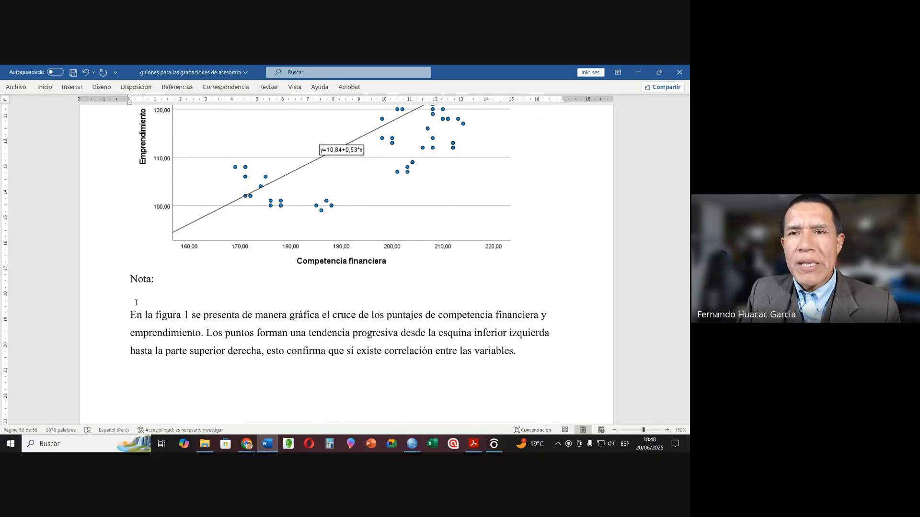
text( elabor)
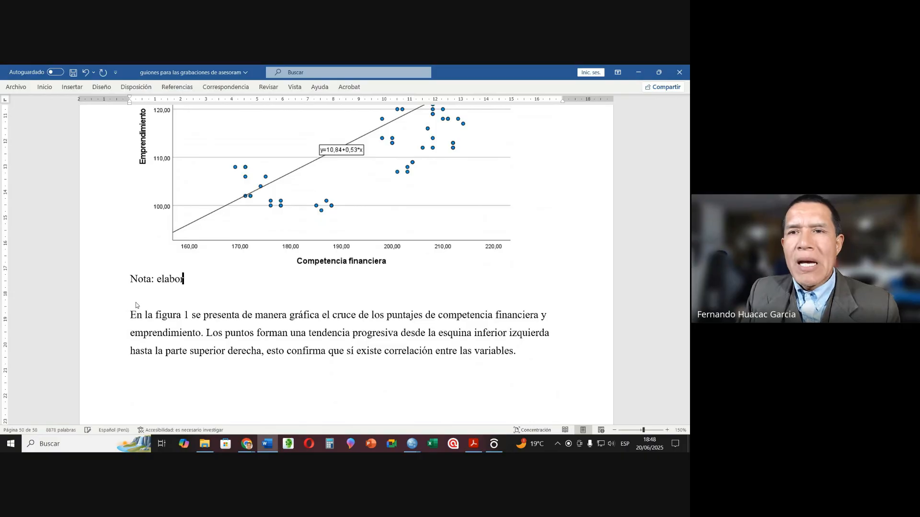
key(BackSpace)
key(BackSpace)
key(BackSpace)
key(BackSpace)
key(BackSpace)
key(BackSpace)
text(El)
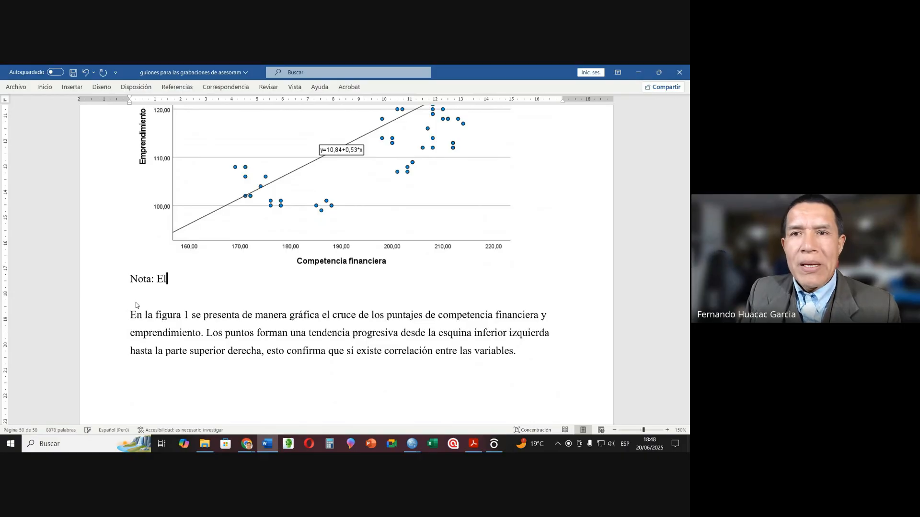
text(aboración propia.)
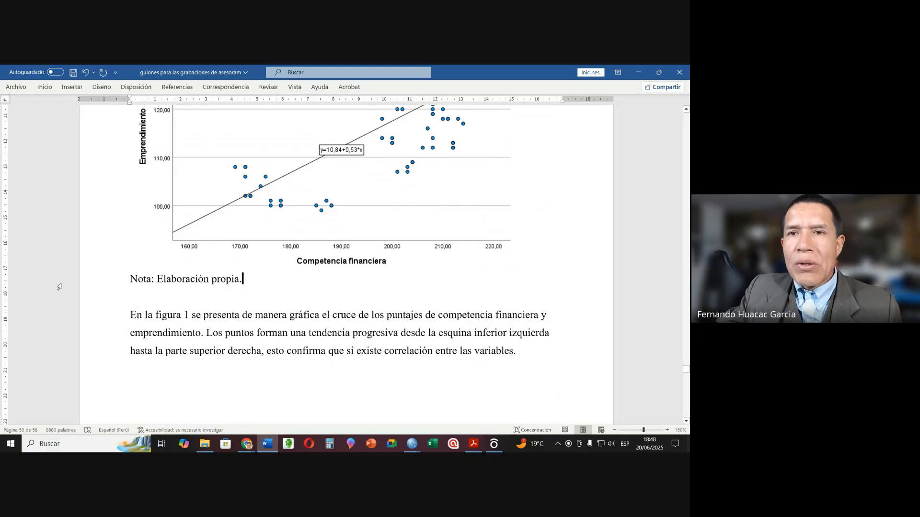
Format the whole "Nota: Elaboración propia." line in italics.
click(103, 284)
click(126, 265)
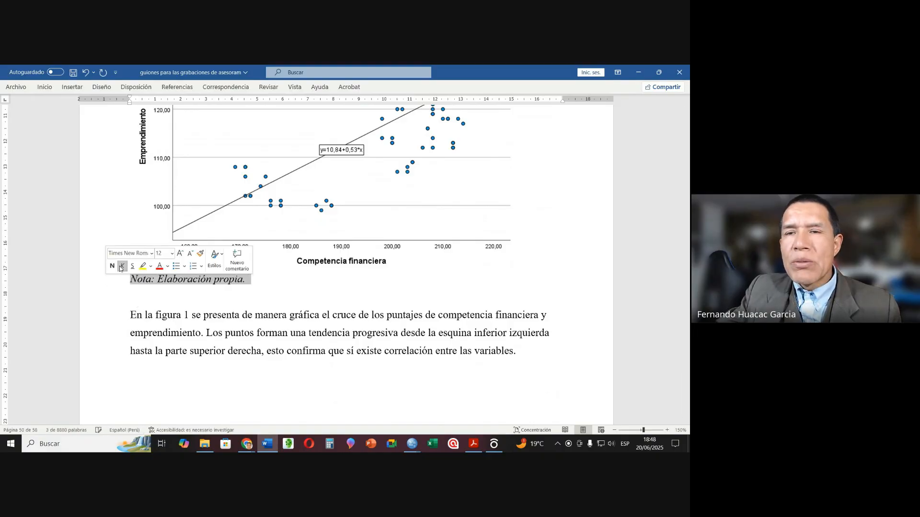
click(179, 300)
Review the finished section 5.3 at 200% zoom: the Ha and Ho statements, the Spearman table and its written interpretation.
ctrl+scroll(178, 300, up, 5)
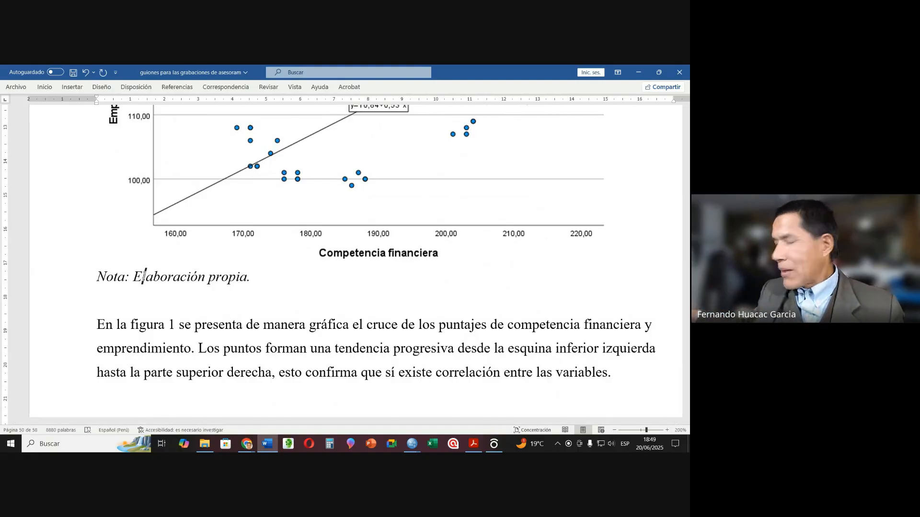
scroll(227, 298, up, 4)
scroll(227, 298, up, 12)
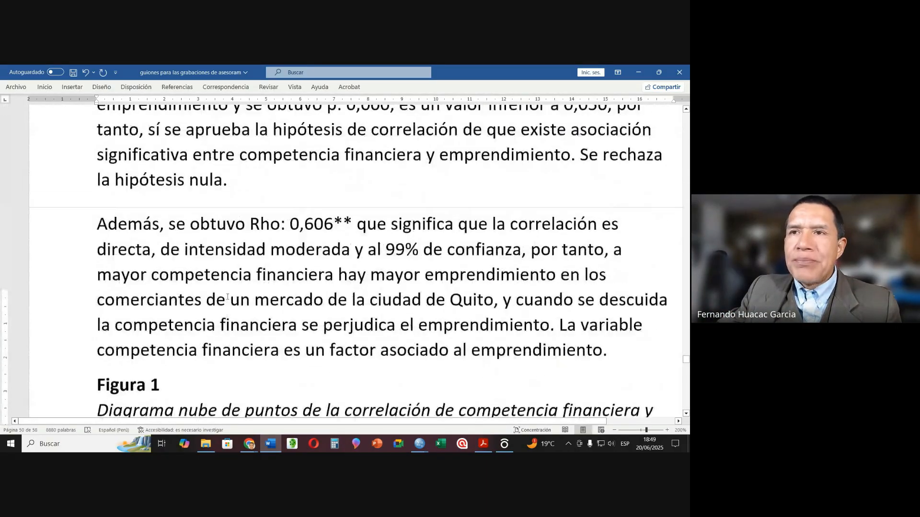
scroll(228, 295, up, 4)
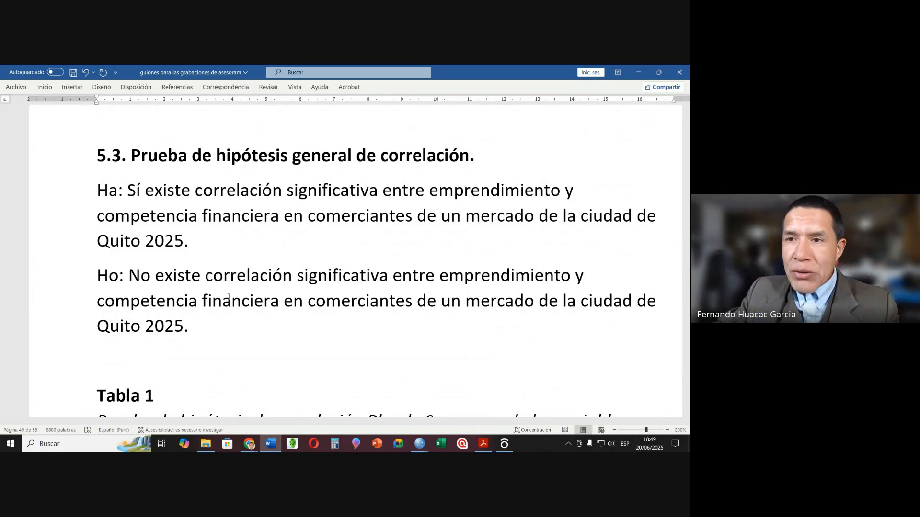
scroll(433, 325, down, 4)
scroll(433, 325, down, 6)
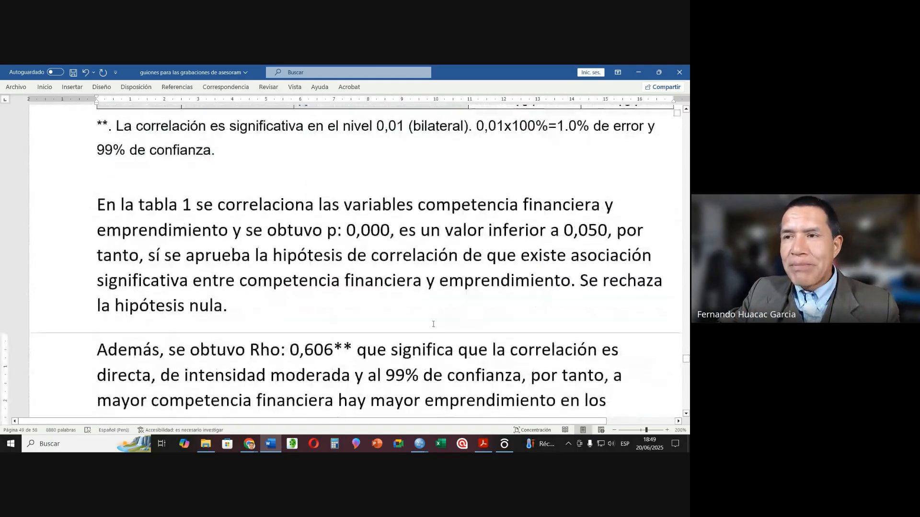
scroll(425, 321, down, 1)
scroll(383, 299, up, 5)
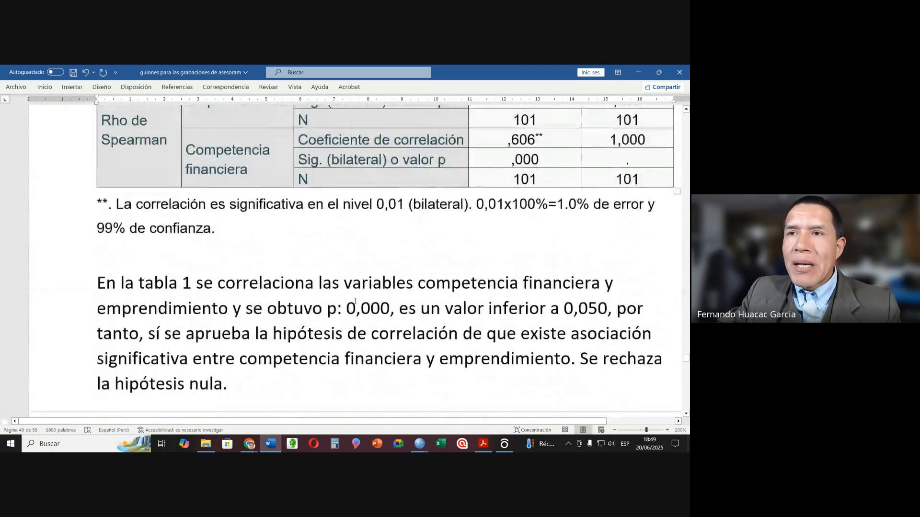
scroll(364, 283, down, 2)
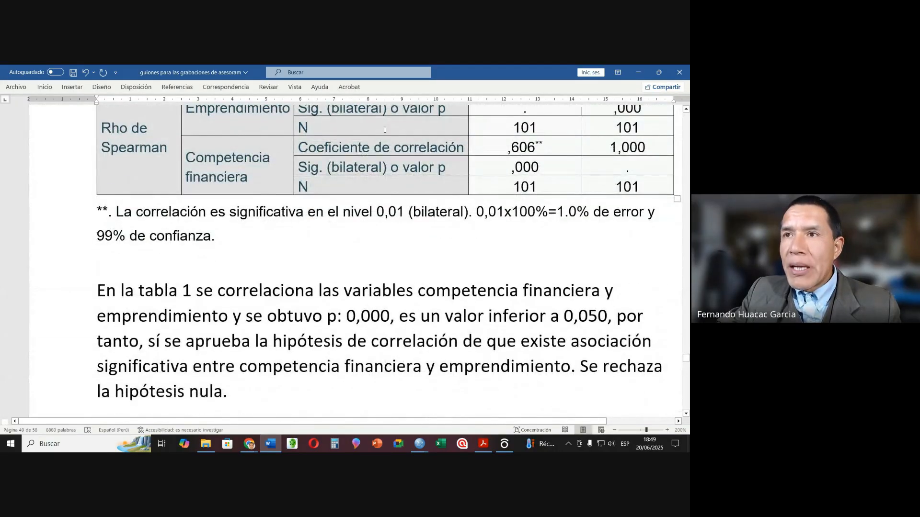
Review the Tabla 1 interpretation, the Figura 1 scatter plot with its paragraph, and the correlation criteria in Tabla 2.
drag(385, 129, 534, 227)
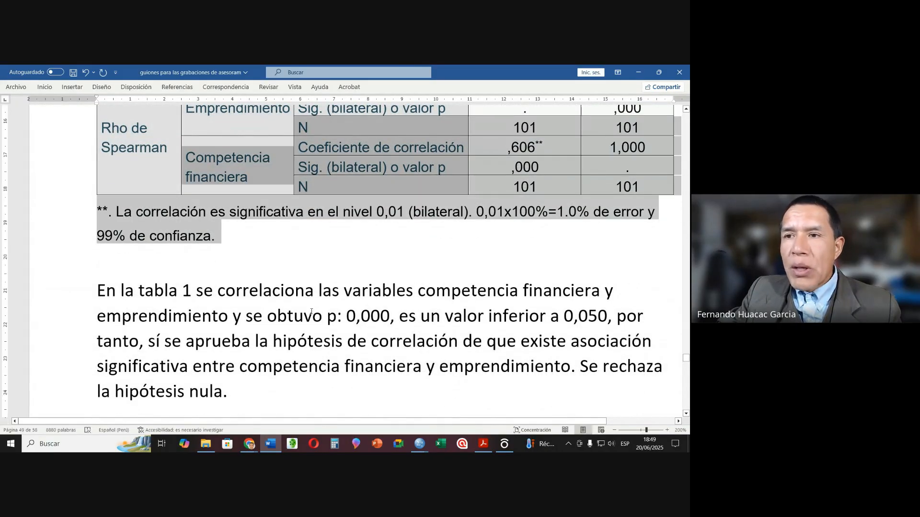
drag(246, 315, 259, 376)
scroll(262, 380, down, 1)
scroll(262, 380, down, 10)
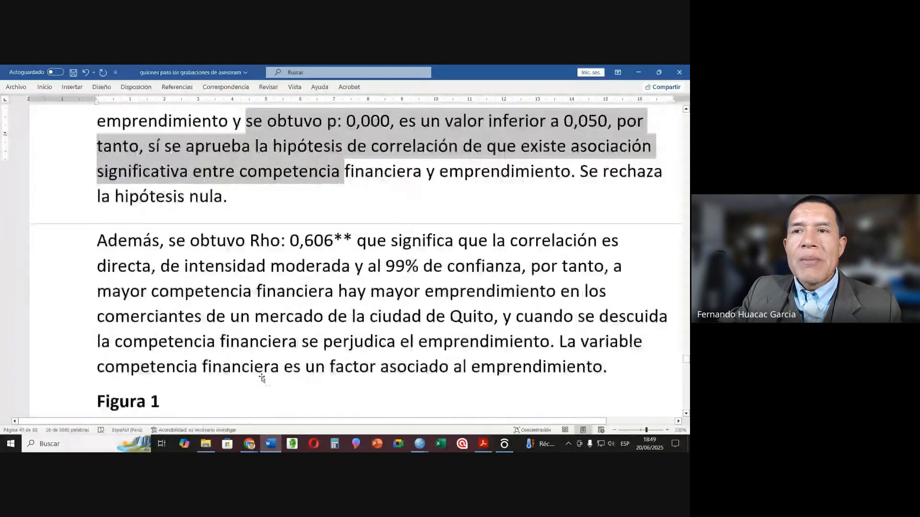
scroll(379, 234, down, 4)
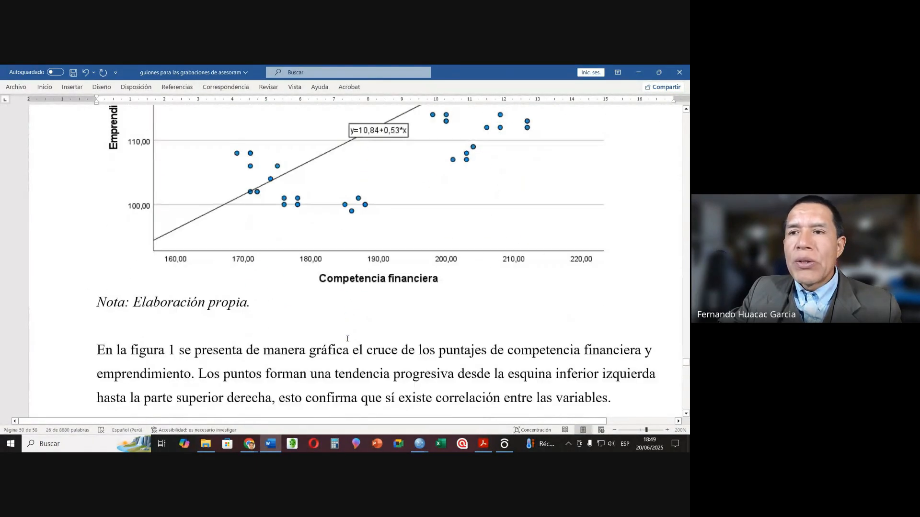
click(246, 280)
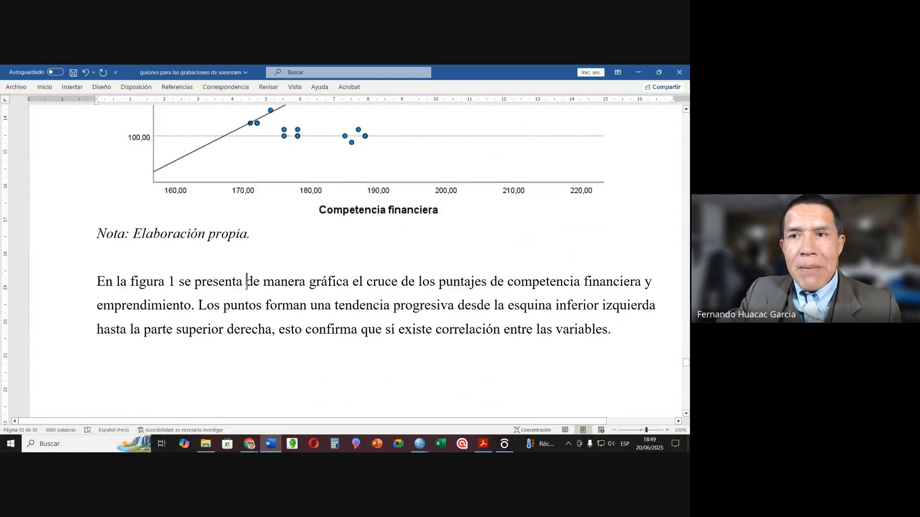
scroll(241, 318, down, 14)
scroll(240, 317, up, 18)
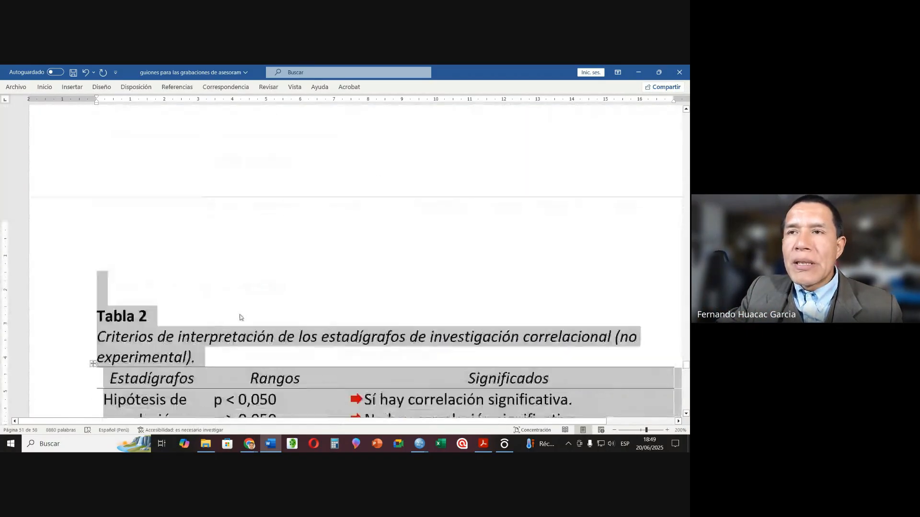
scroll(240, 308, up, 15)
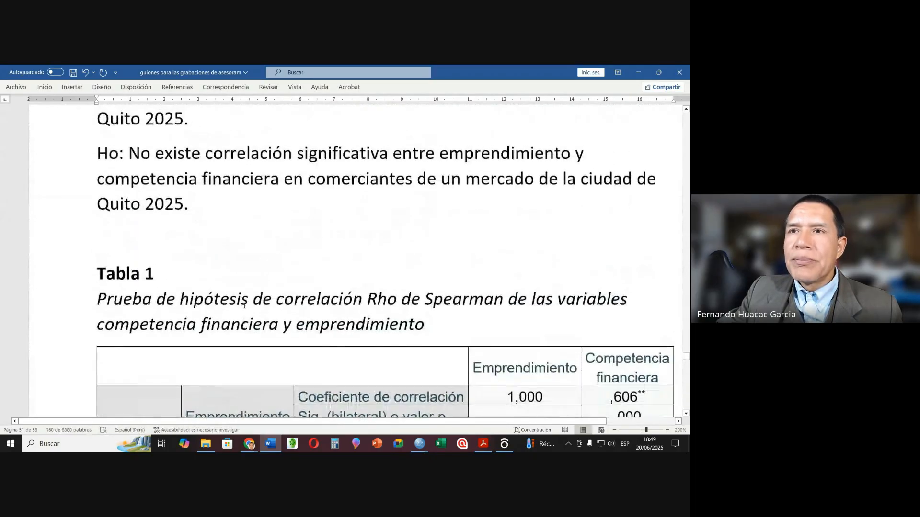
scroll(242, 304, up, 20)
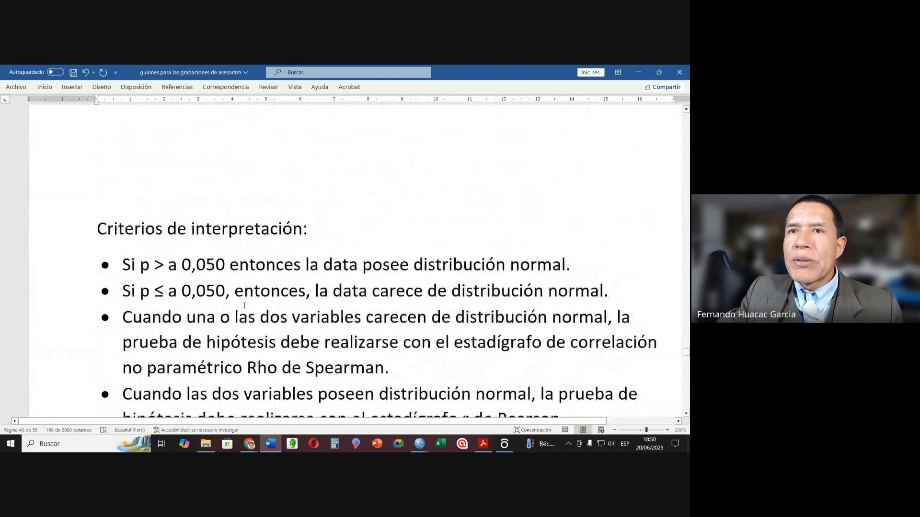
Insert a block of empty lines between the Tabla 1 significance note and the paragraph starting with "En la tabla 1".
click(132, 279)
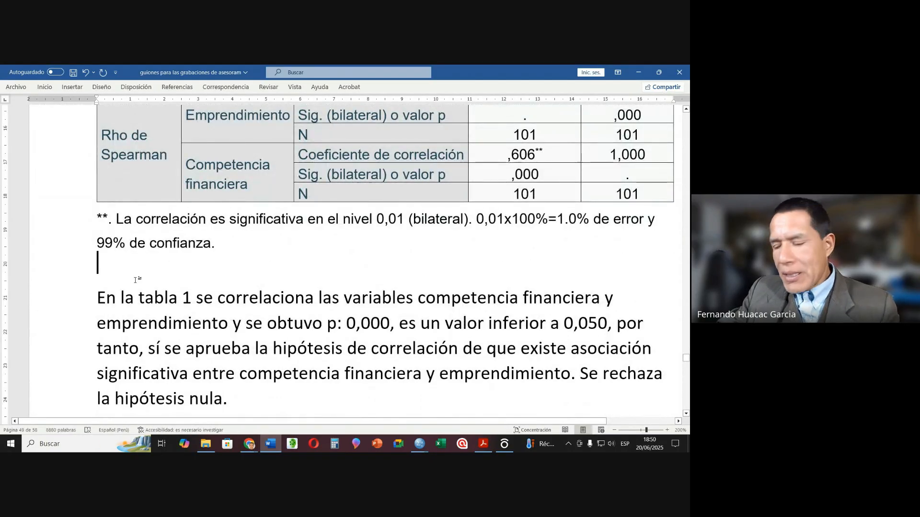
key(Return)
key(Return)
key(Return)
key(Return)
key(Return)
key(Return)
Move Tabla 2, with its title, note and reference, from below the Figura 1 paragraph into the empty space under the Tabla 1 significance note.
scroll(216, 391, down, 15)
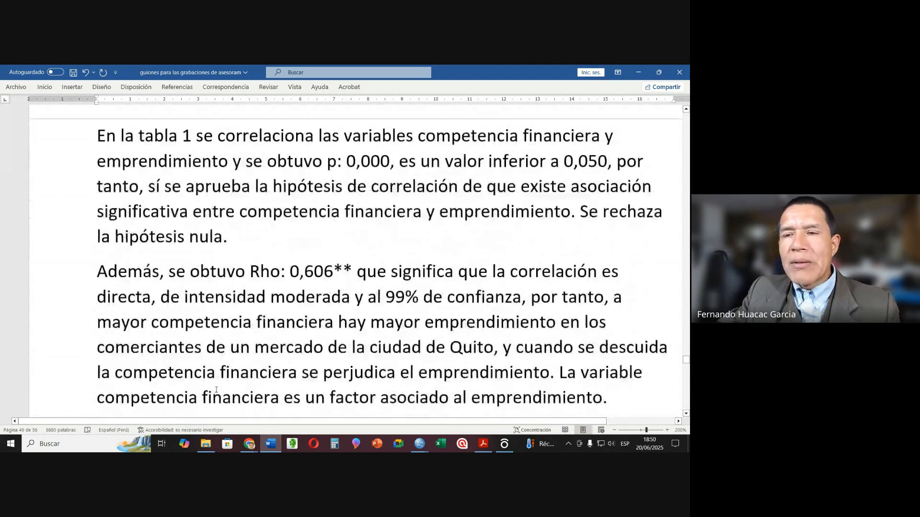
scroll(217, 388, down, 3)
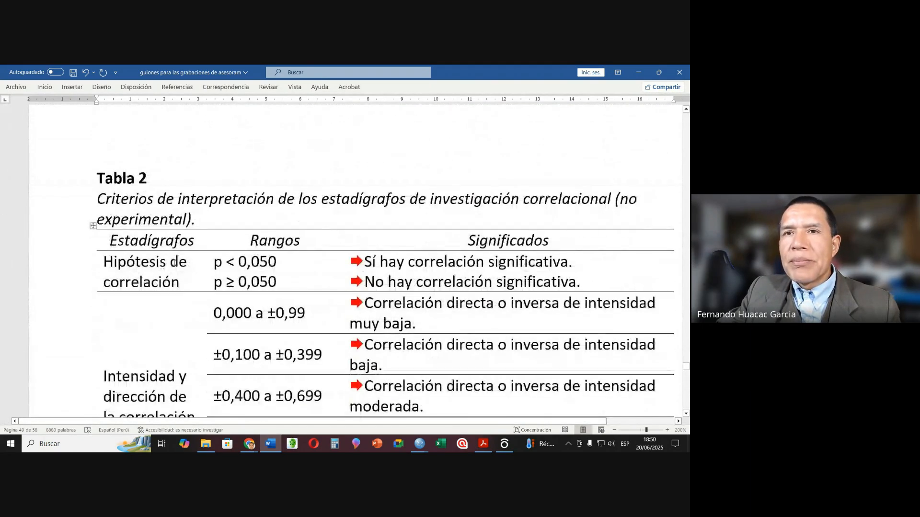
drag(125, 143, 507, 254)
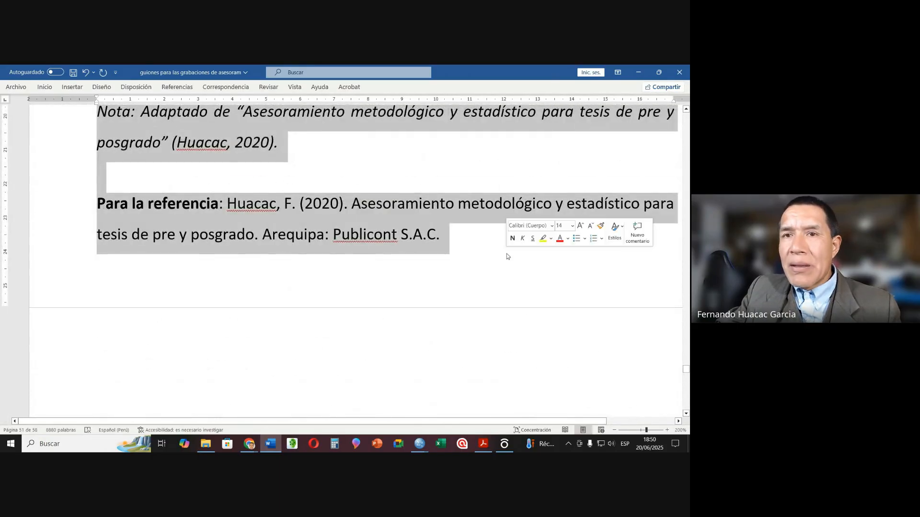
key(Delete)
scroll(501, 257, up, 5)
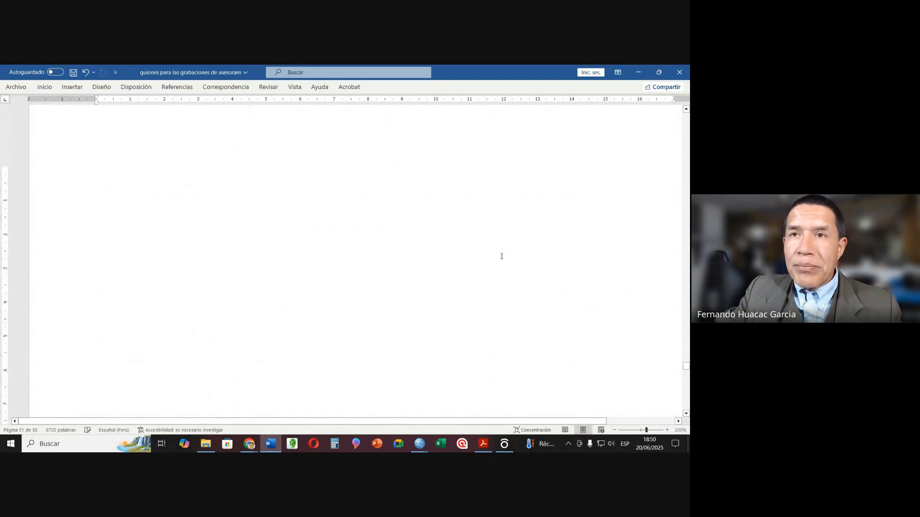
scroll(521, 254, up, 10)
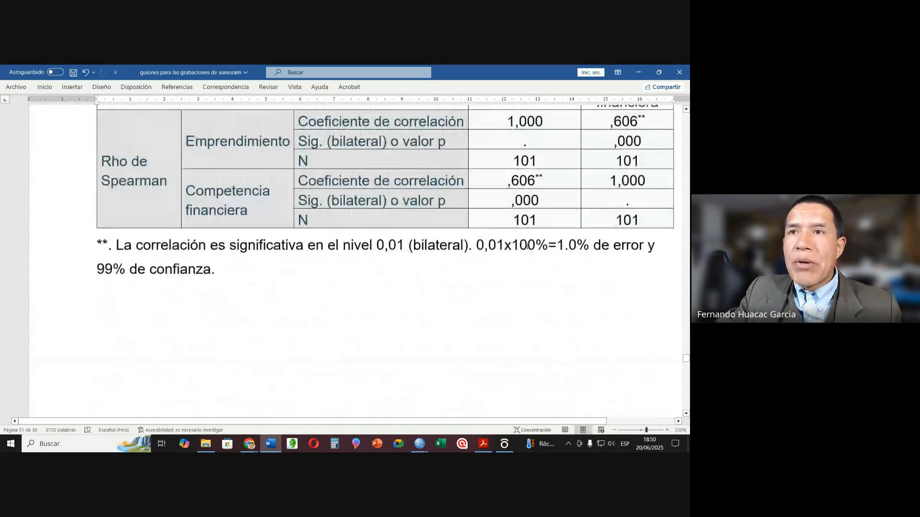
scroll(528, 243, up, 1)
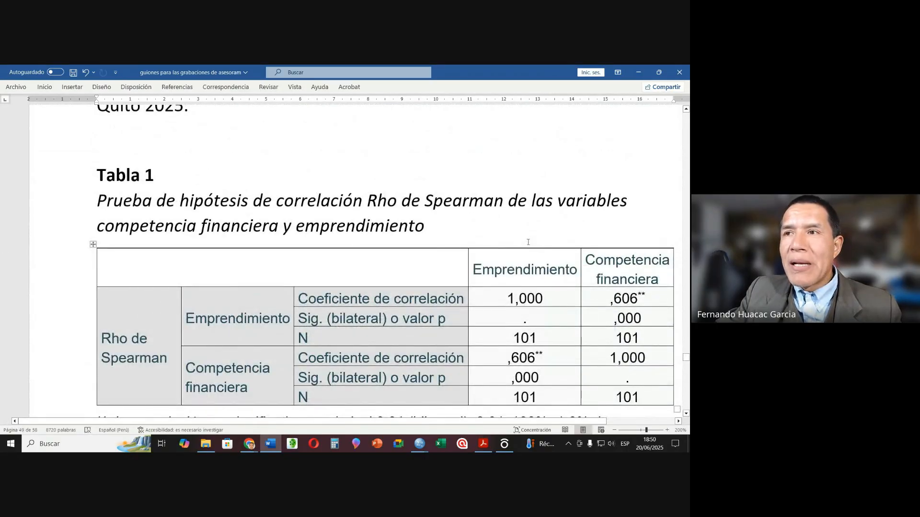
scroll(528, 242, down, 7)
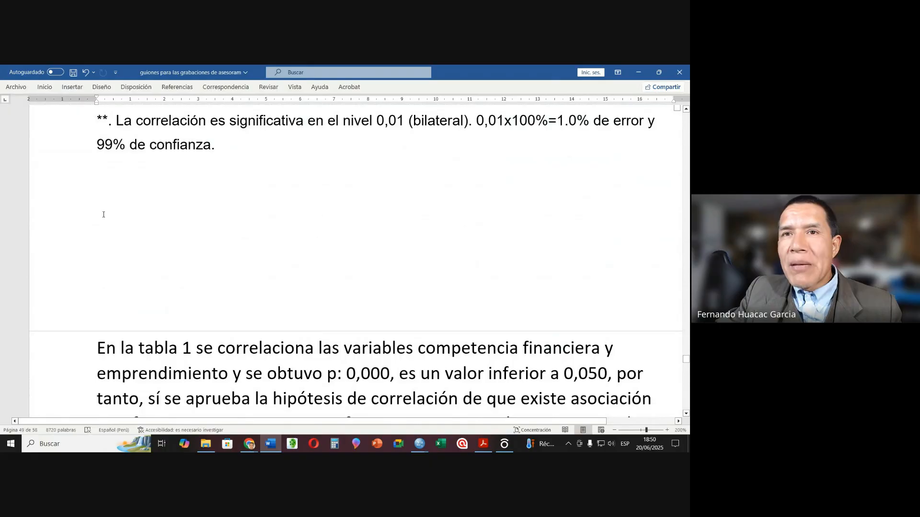
click(103, 214)
key(ctrl+v)
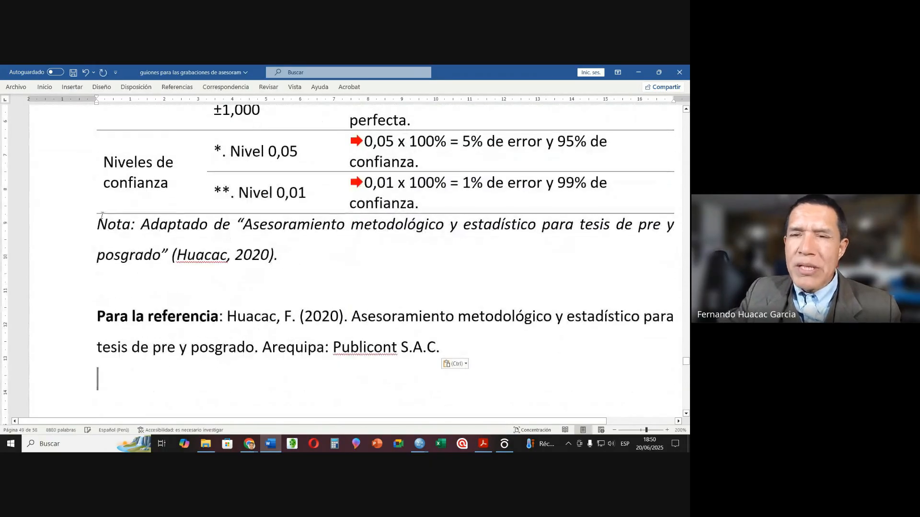
Delete the surplus empty lines between the Tabla 2 reference and the paragraph starting with "En la tabla 1", leaving one.
scroll(213, 275, down, 5)
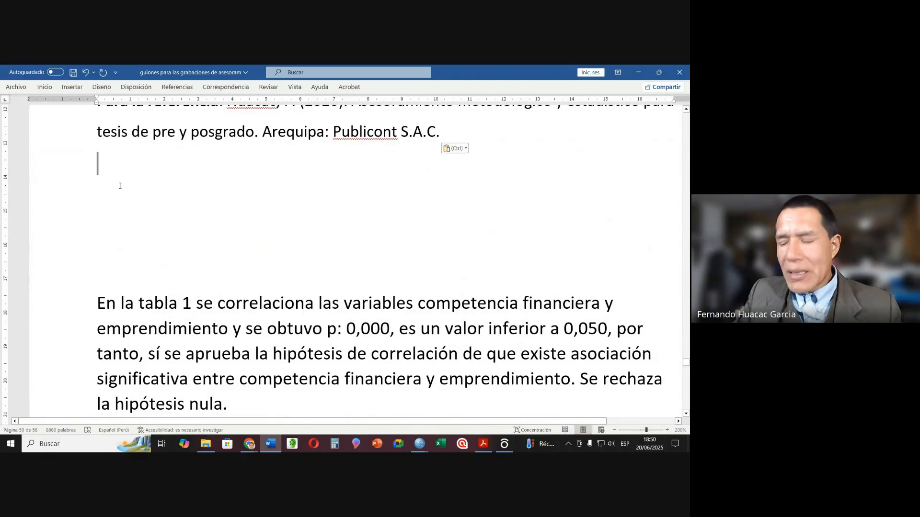
key(Down)
key(Delete)
key(Delete)
key(Delete)
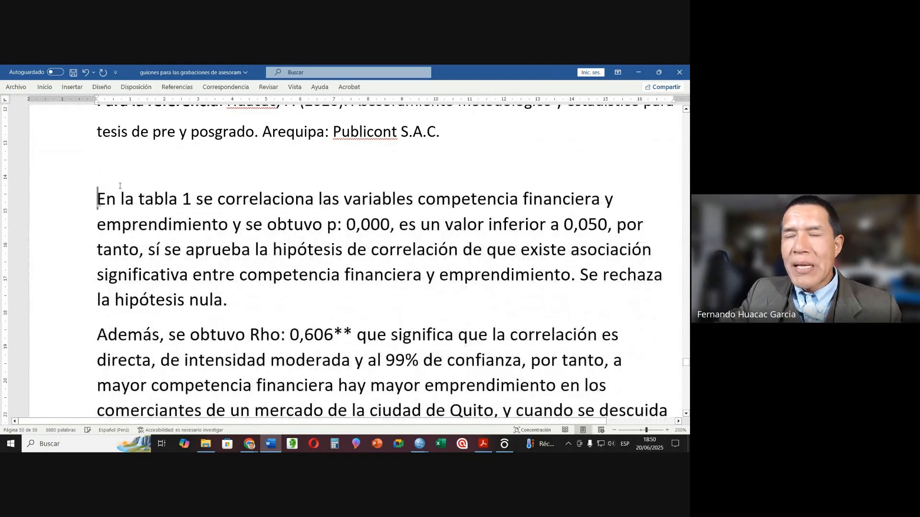
Delete the extra empty lines between the Figura 1 interpretation and the heading "5.4. Prueba de hipótesis específica 1.".
scroll(120, 186, down, 12)
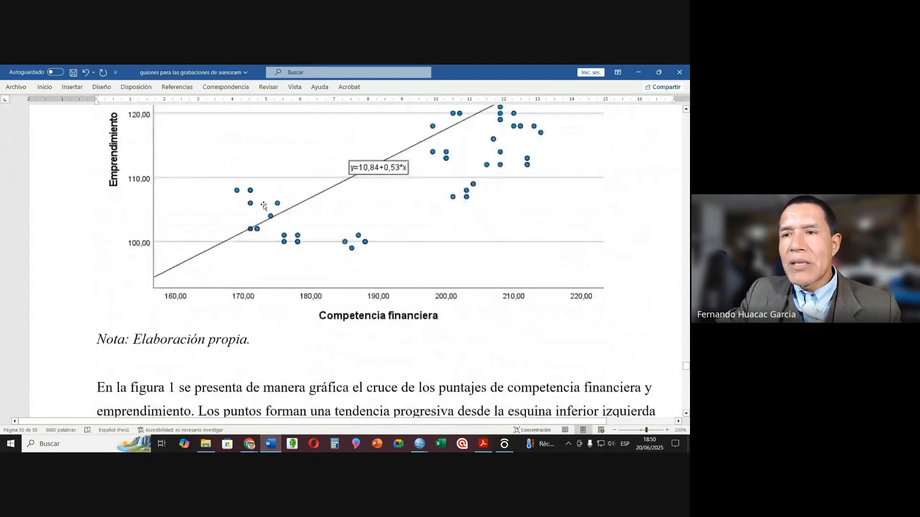
scroll(264, 206, down, 10)
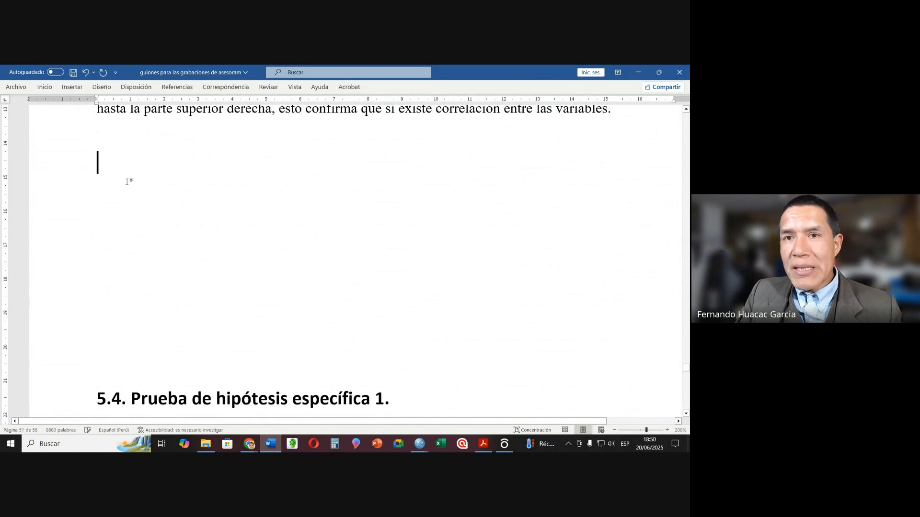
key(Delete)
key(Delete)
key(Delete)
key(Delete)
key(Delete)
key(Delete)
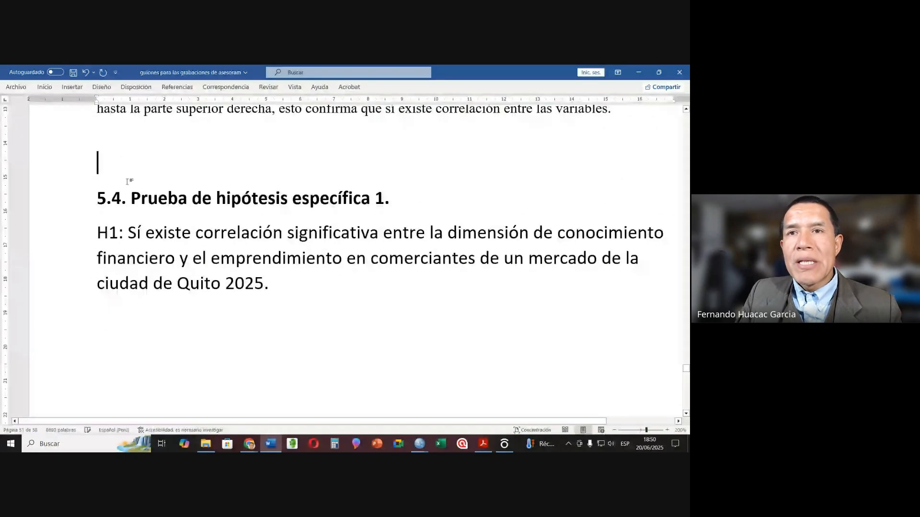
key(Delete)
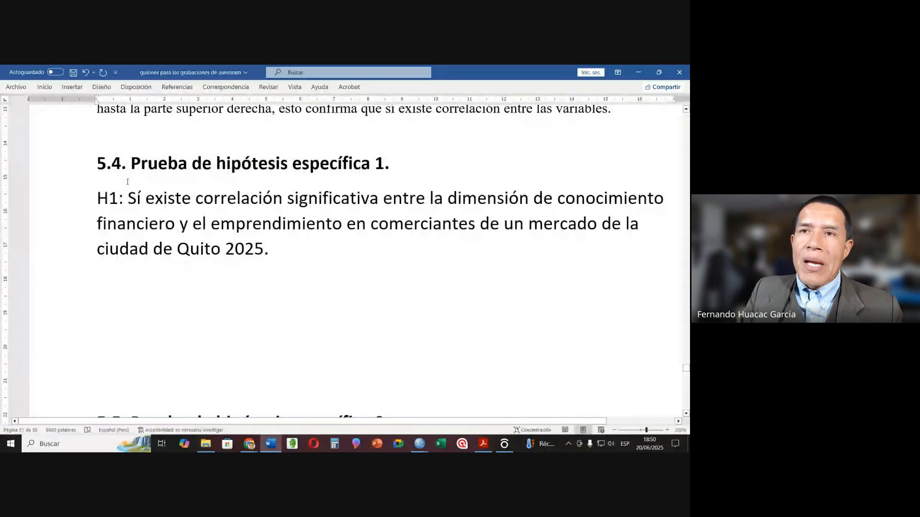
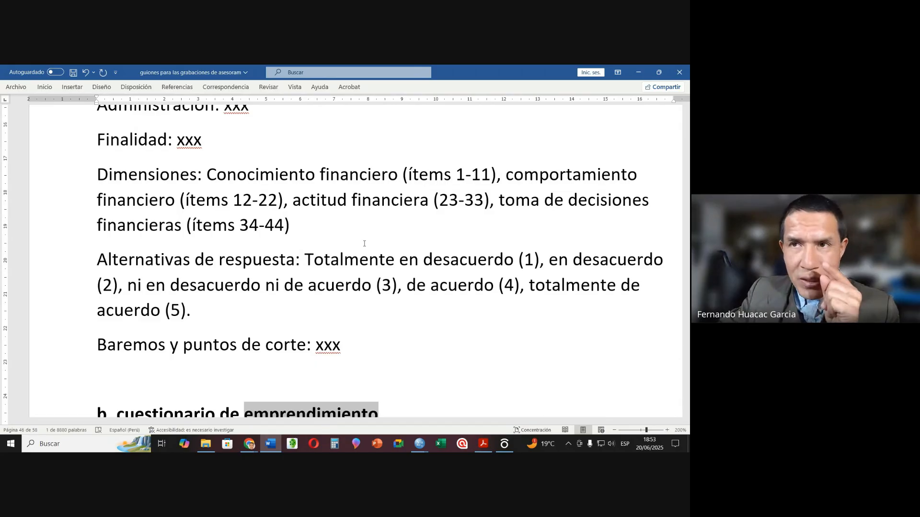
Check the Dimensiones line above the emprendimiento questionnaire for the item ranges of Conocimiento financiero and the other dimensions.
drag(286, 174, 360, 176)
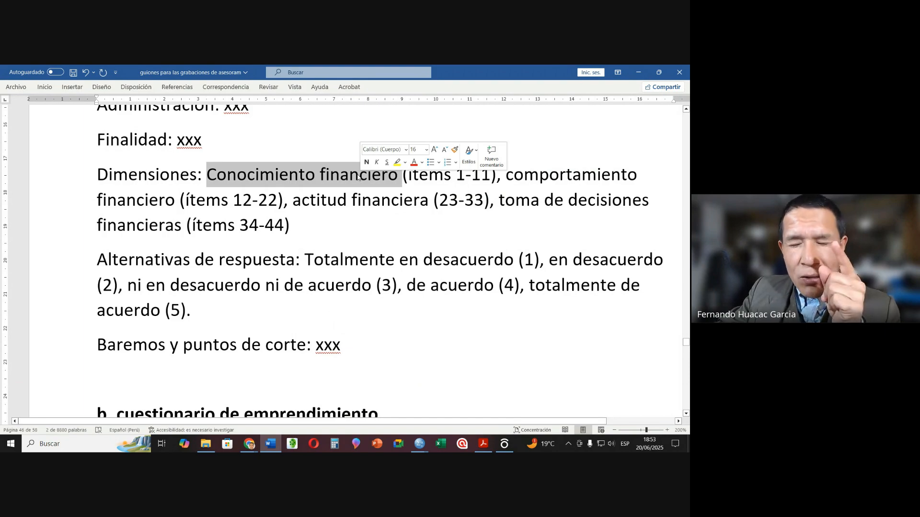
drag(456, 176, 489, 181)
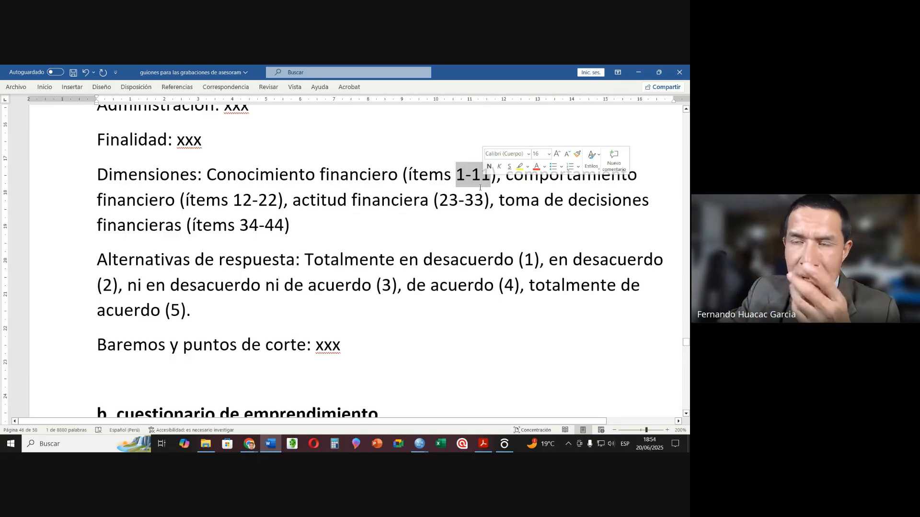
drag(288, 177, 353, 177)
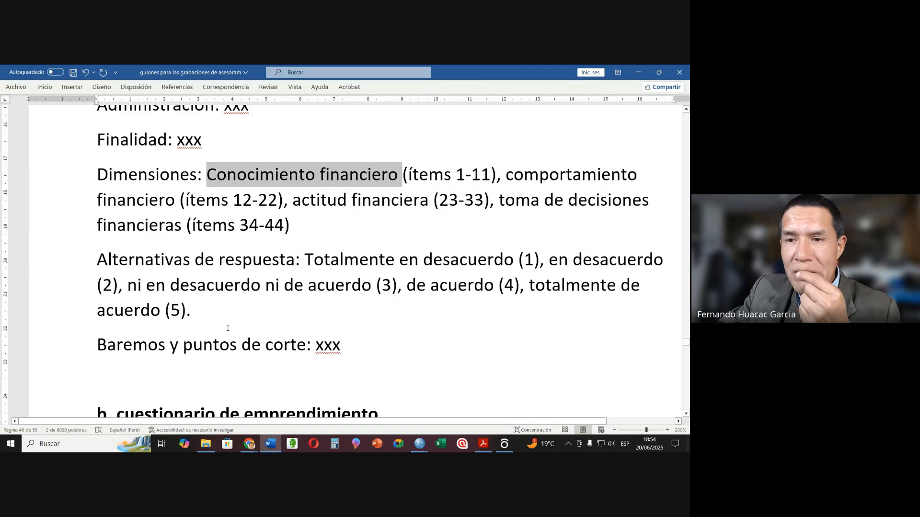
drag(292, 410, 380, 380)
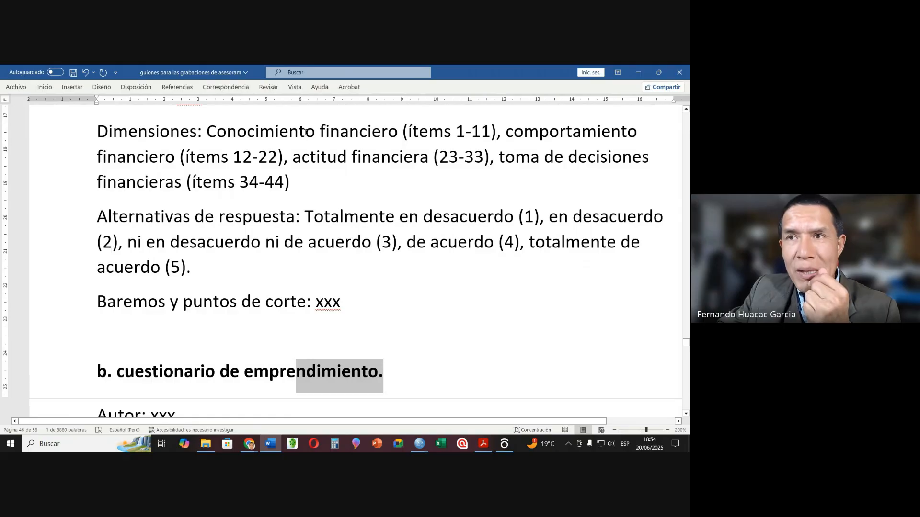
drag(305, 133, 536, 165)
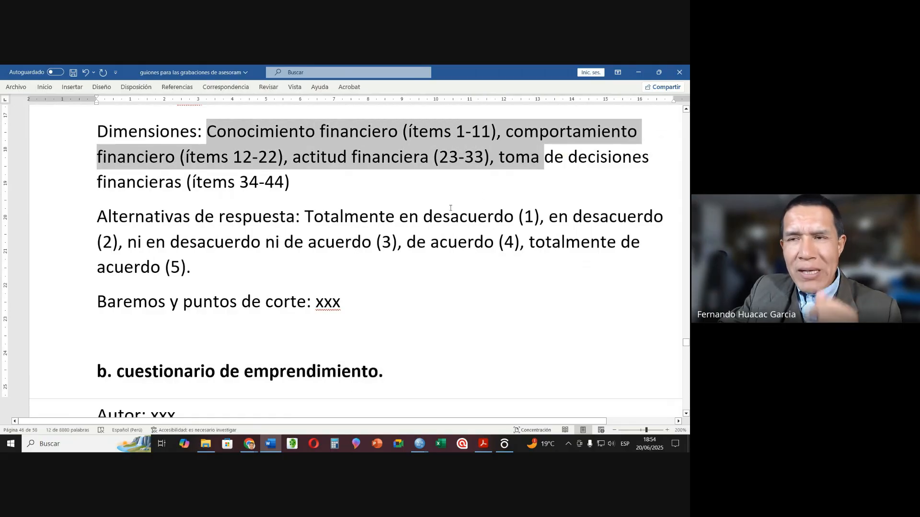
click(290, 312)
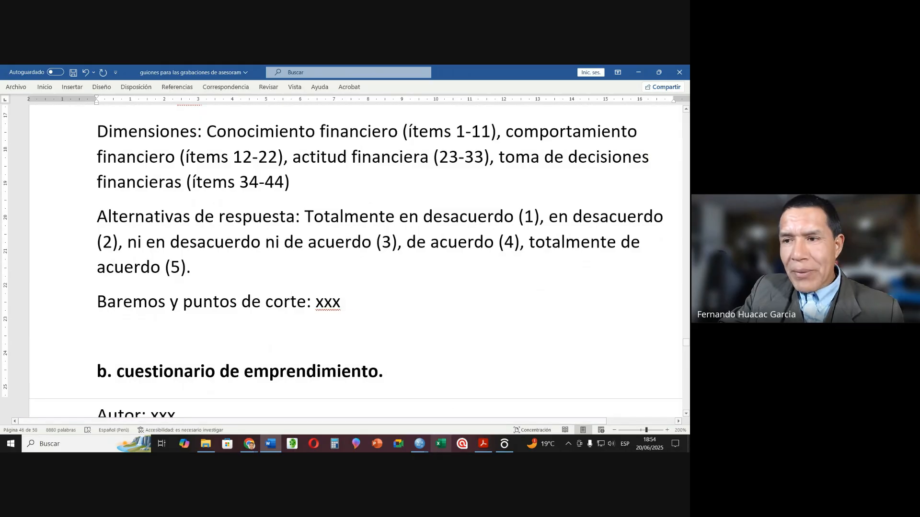
Switch to the SPSS data editor and start a computed variable with COMPETENCIA1 as the target variable.
mouse_move(414, 436)
click(468, 406)
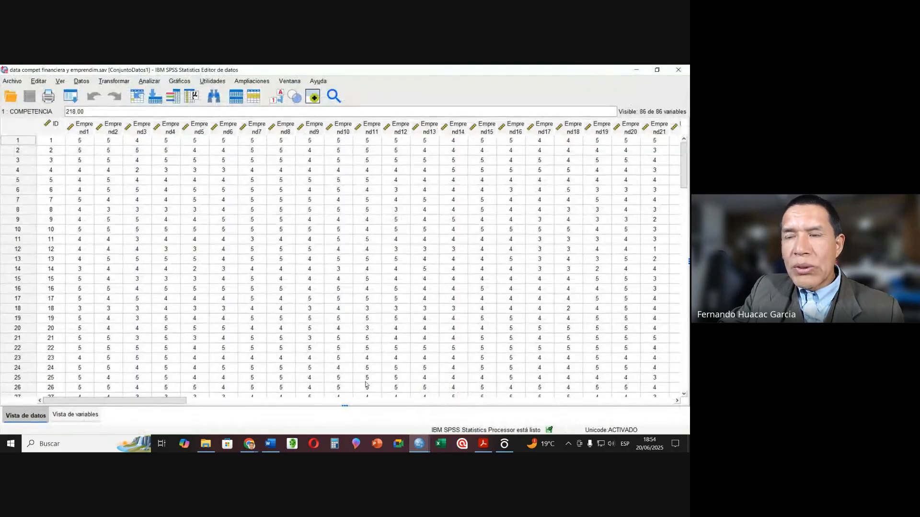
click(119, 85)
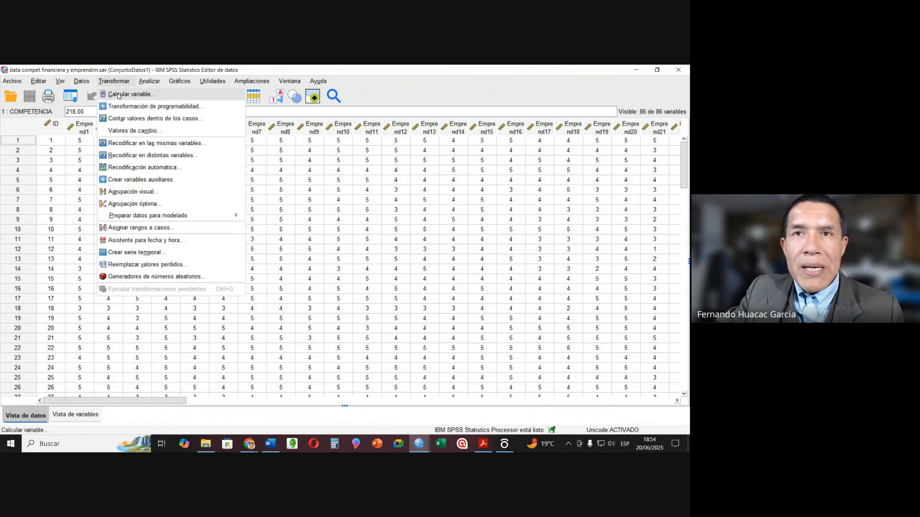
click(118, 95)
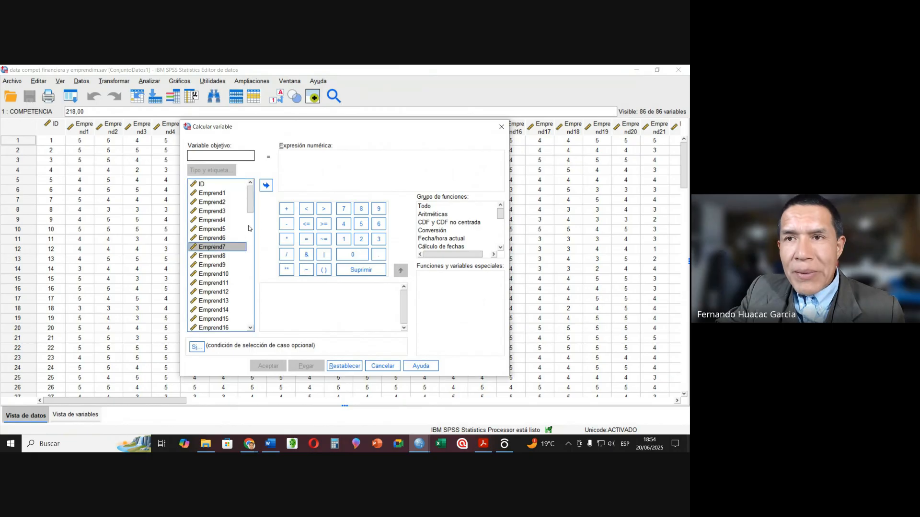
drag(251, 207, 259, 251)
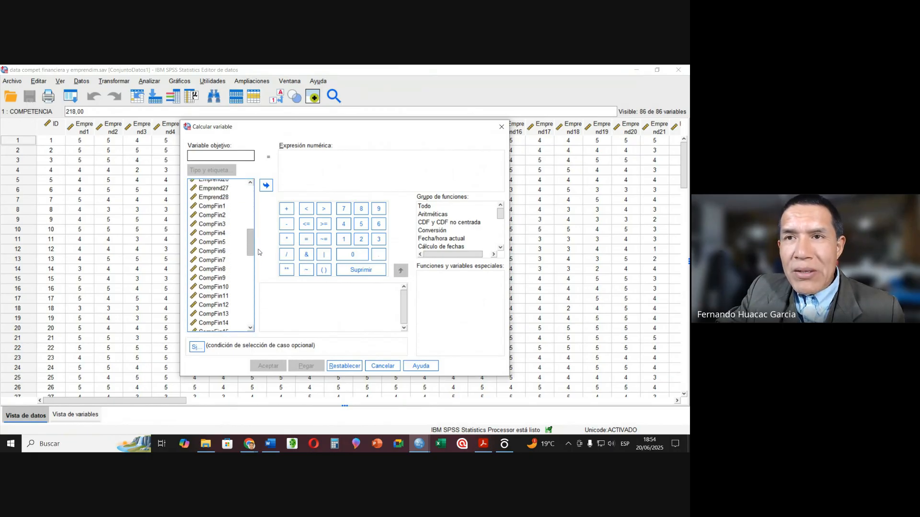
click(212, 206)
click(217, 158)
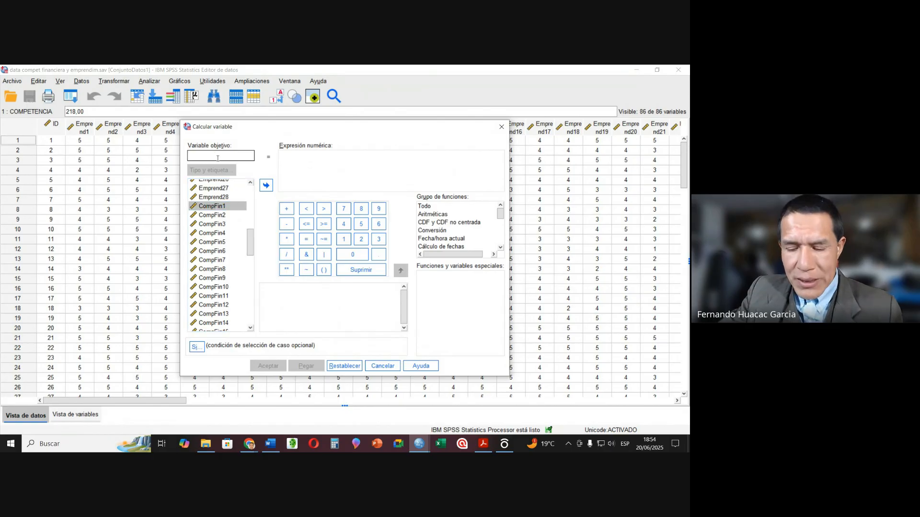
text(CO)
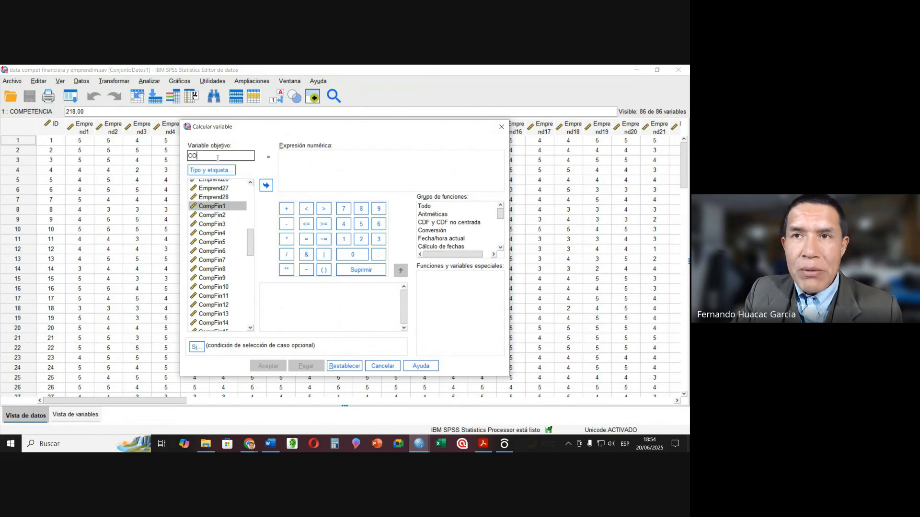
text(MPETWNCIA)
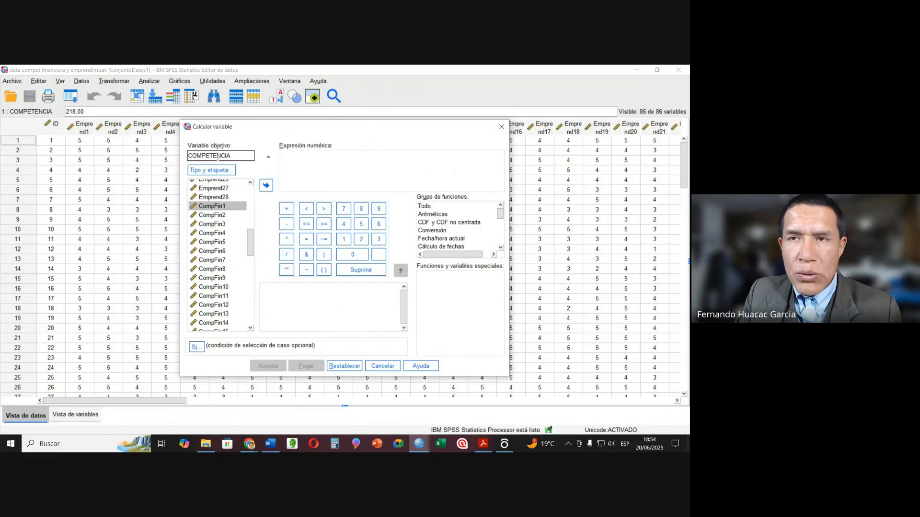
text(1)
Label the target variable "Dimensión de conocimiento financiero", keeping the type numeric, after checking the dimension's name in the Word document.
click(213, 171)
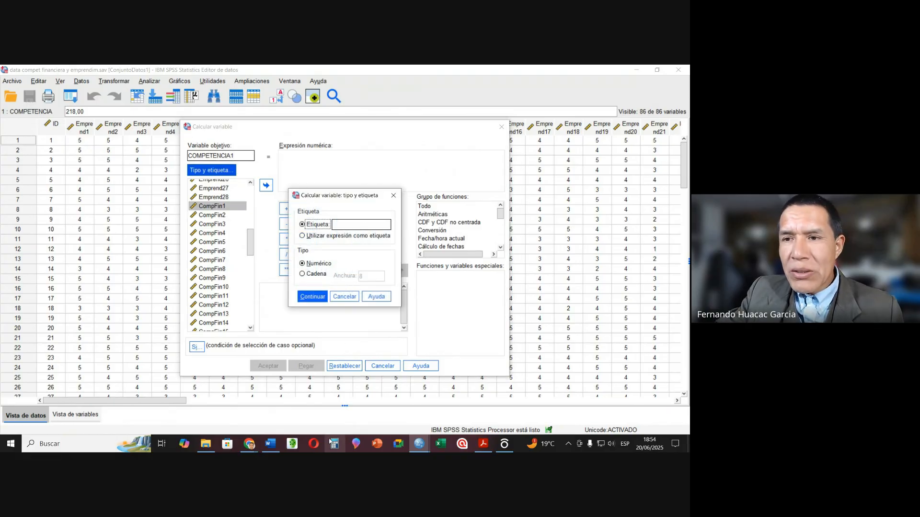
click(271, 443)
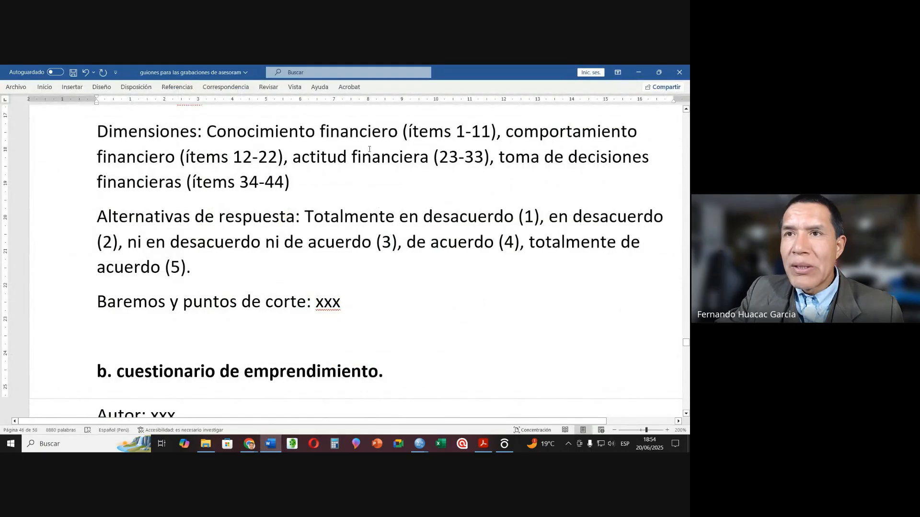
click(271, 444)
click(341, 225)
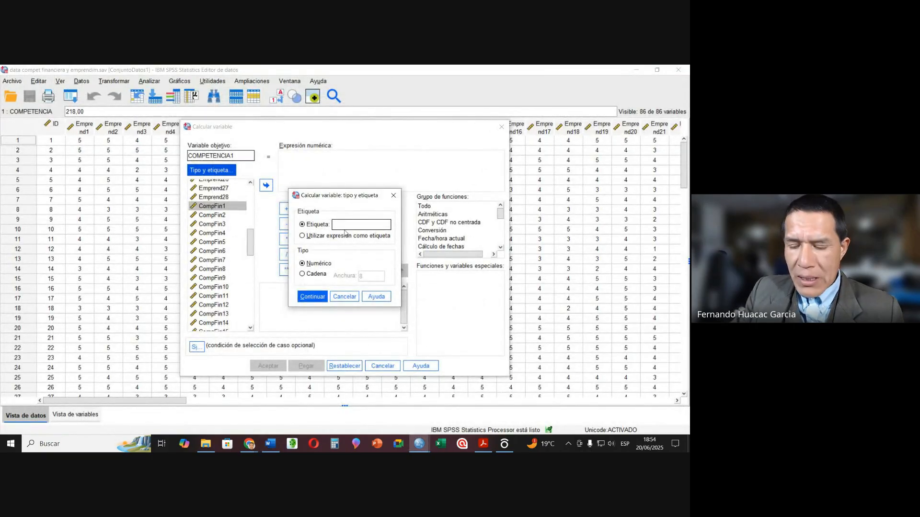
text(dl)
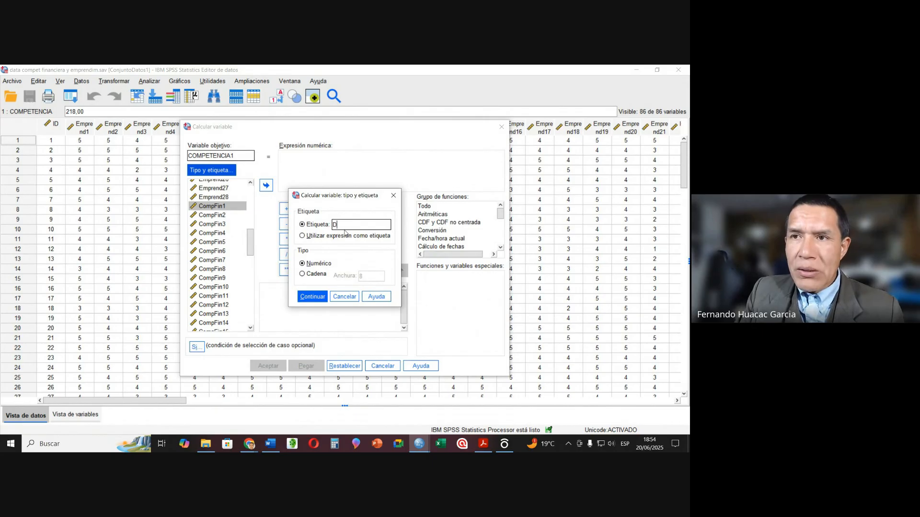
text(mensión d)
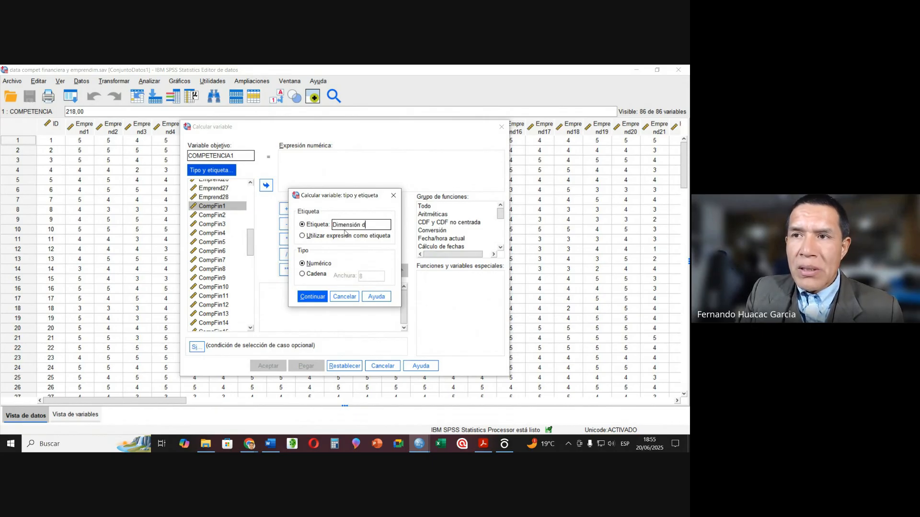
text(e conocimiento )
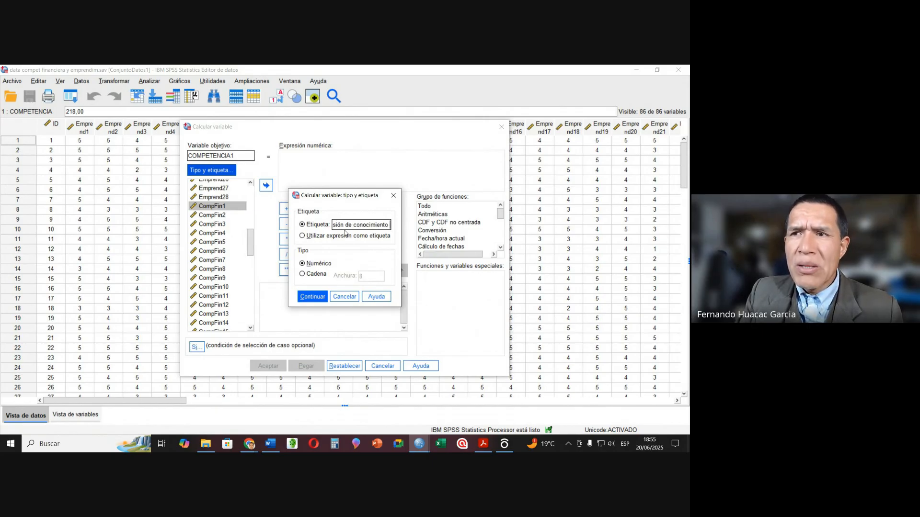
text(financiero)
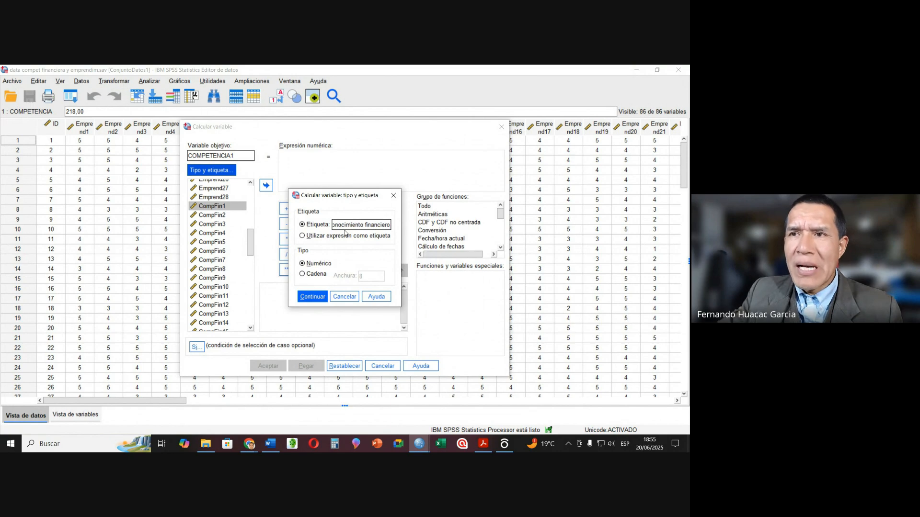
click(312, 298)
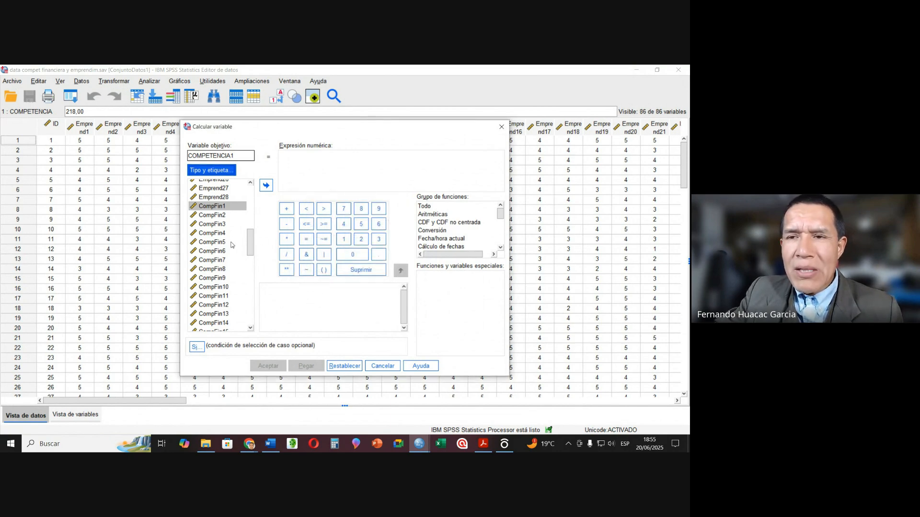
Build the numeric expression as the sum of CompFin1 + CompFin2 + CompFin3 + CompFin4 + CompFin5 + CompFin6 and submit the computation.
click(216, 209)
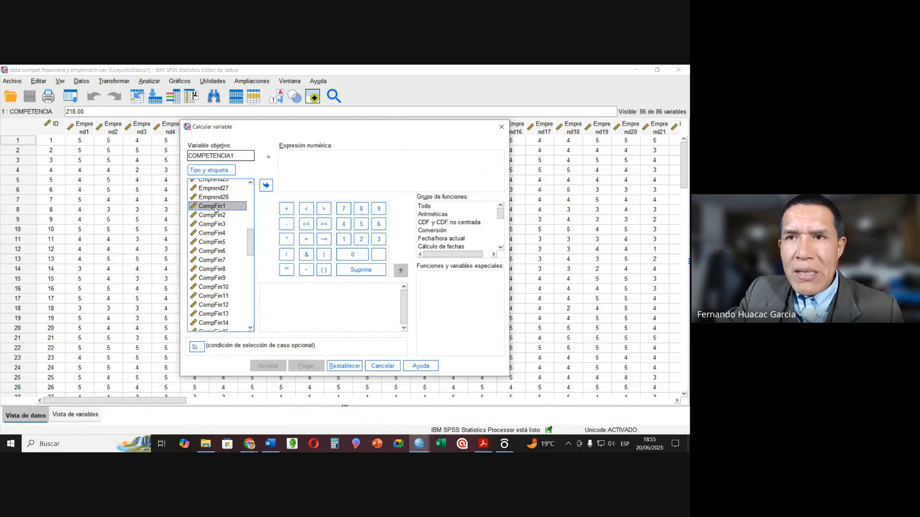
click(266, 185)
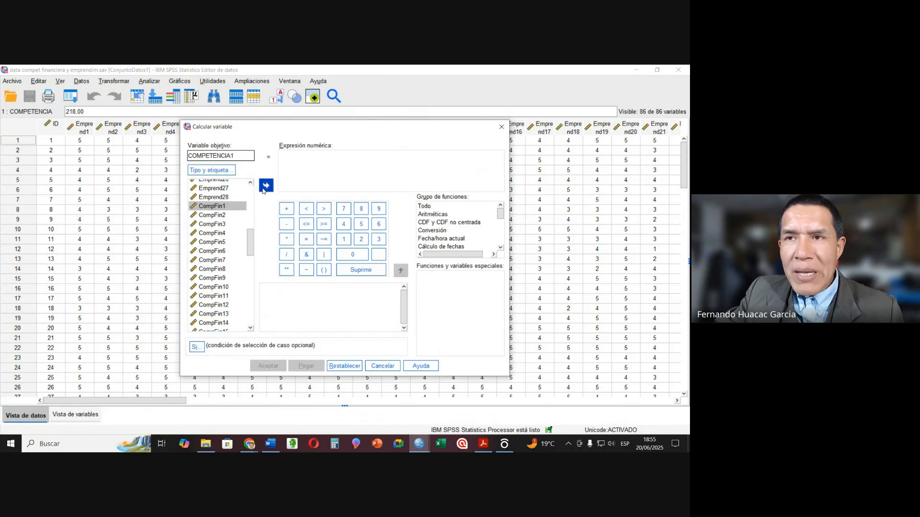
click(286, 209)
click(211, 215)
click(265, 185)
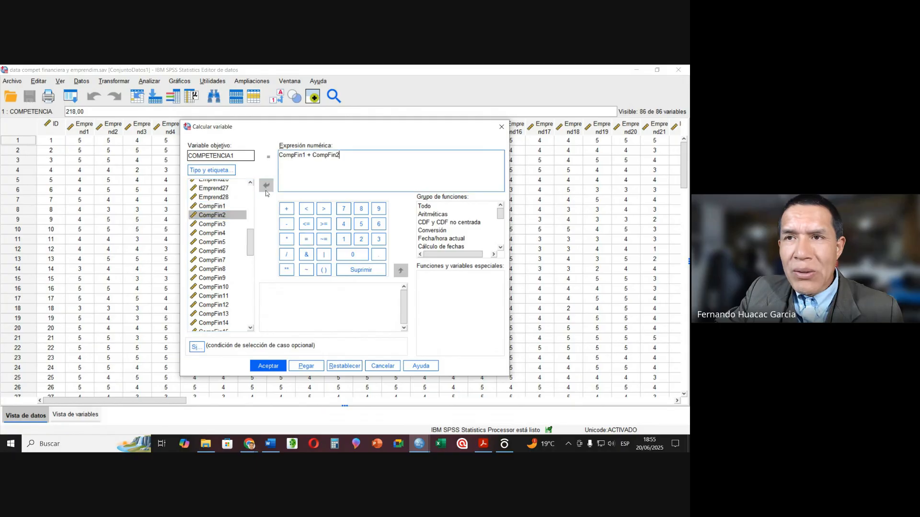
click(286, 209)
click(211, 225)
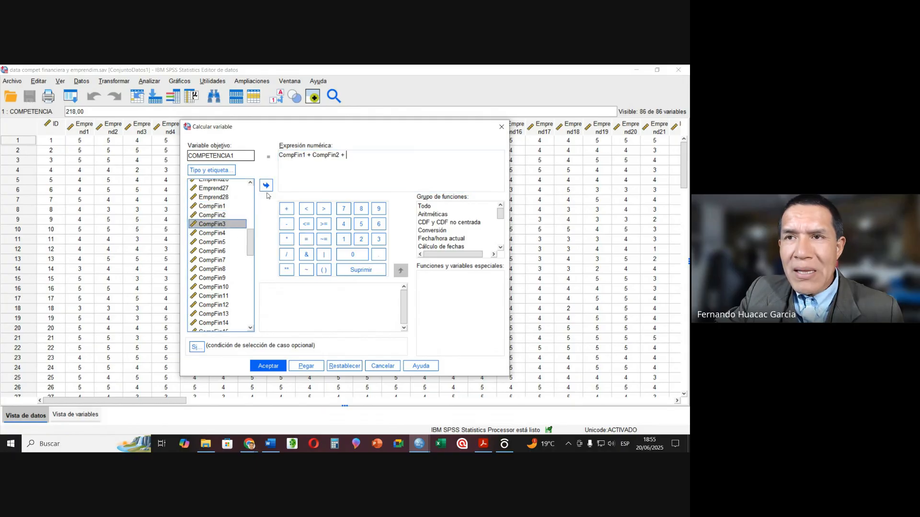
click(265, 185)
click(286, 209)
click(212, 233)
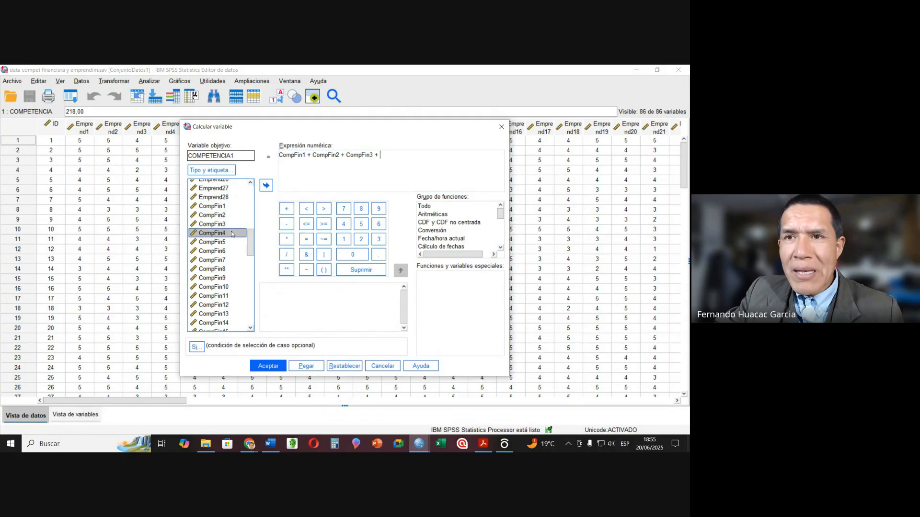
click(266, 185)
click(286, 208)
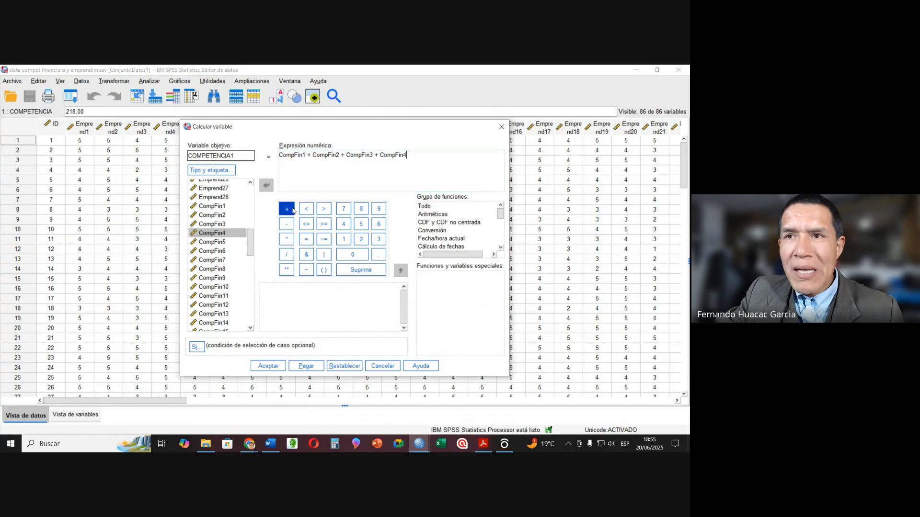
click(211, 242)
click(266, 185)
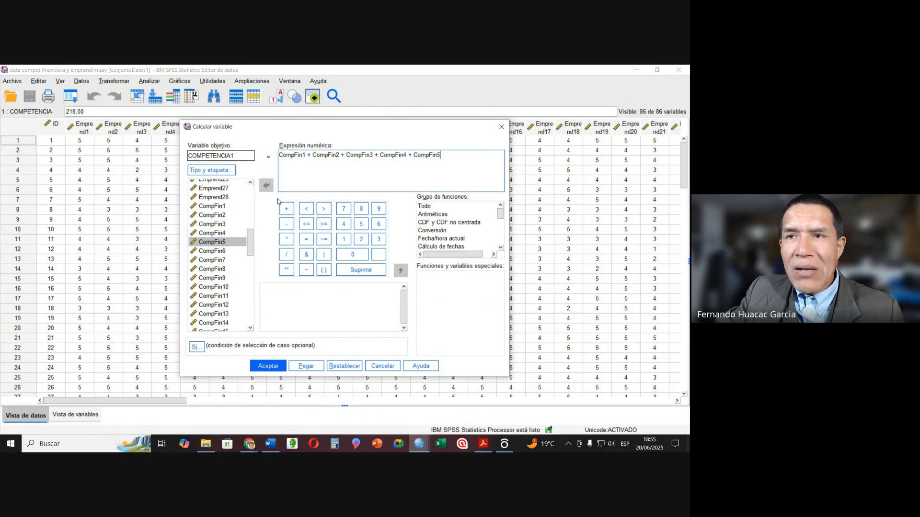
click(287, 209)
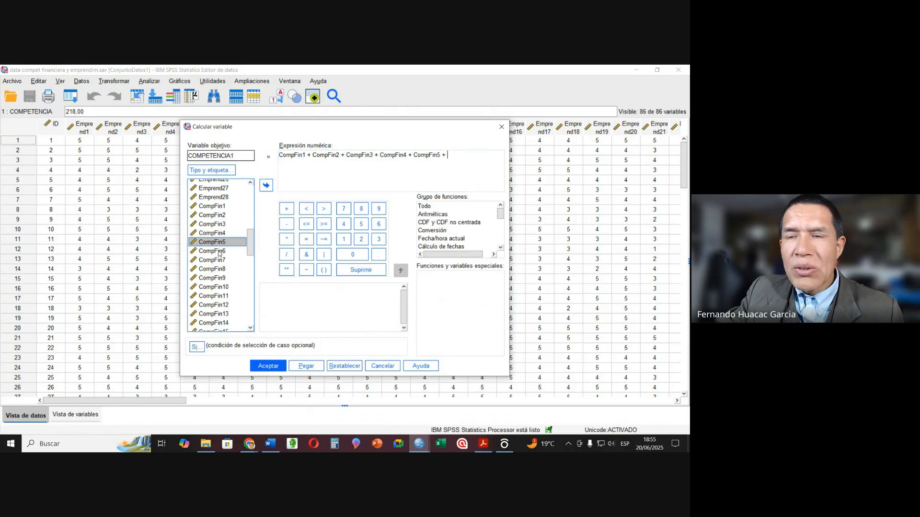
click(212, 251)
click(266, 185)
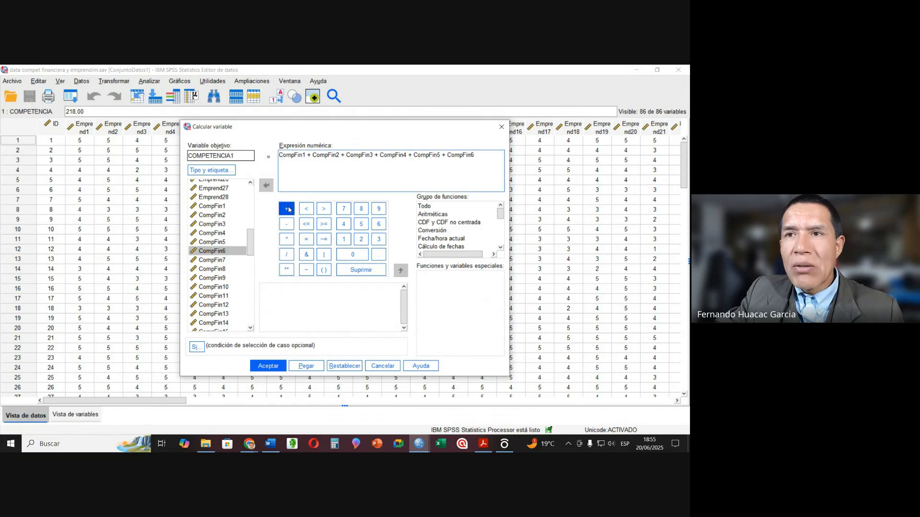
click(287, 209)
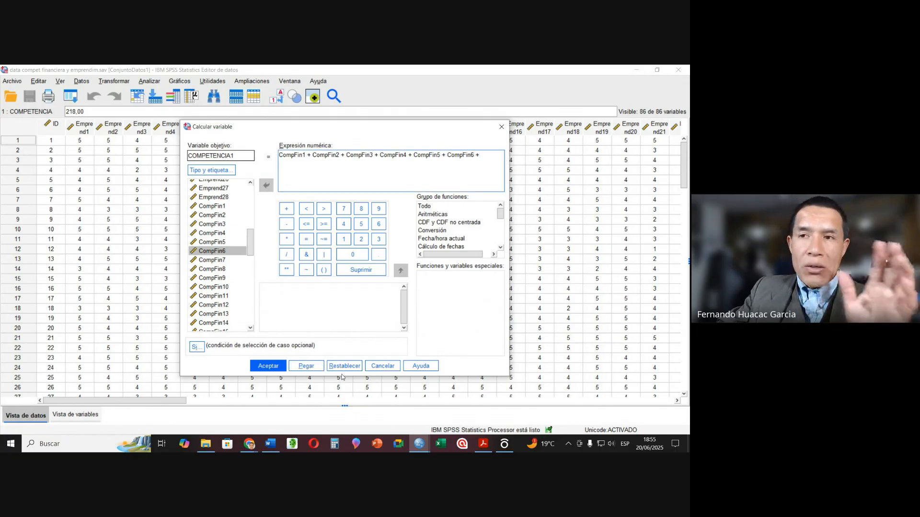
click(274, 368)
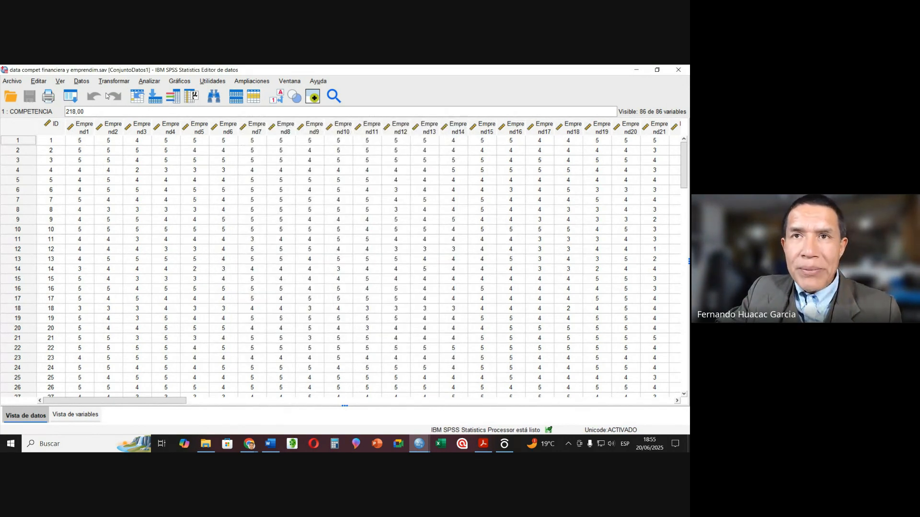
Switch to the Word document and review hypotheses H2 and H1 under sections 5.5 and 5.4 for the dimension each one tests.
click(115, 82)
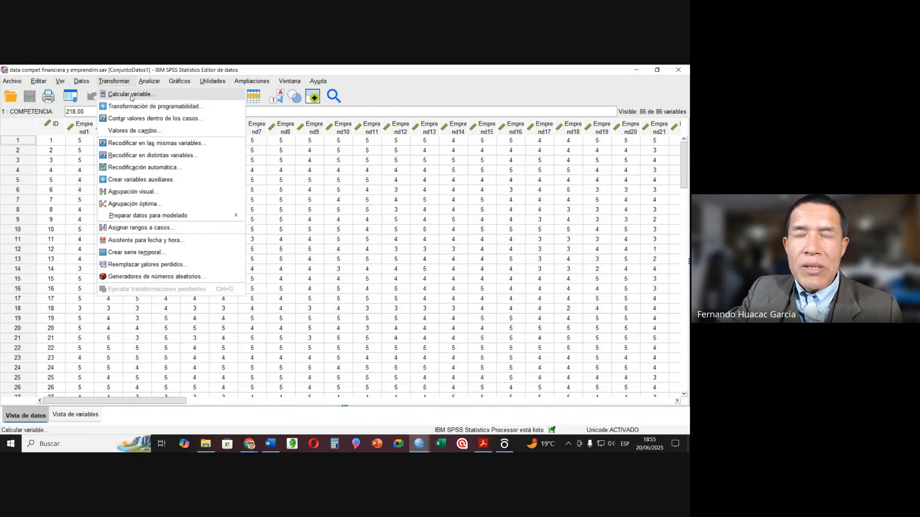
click(271, 443)
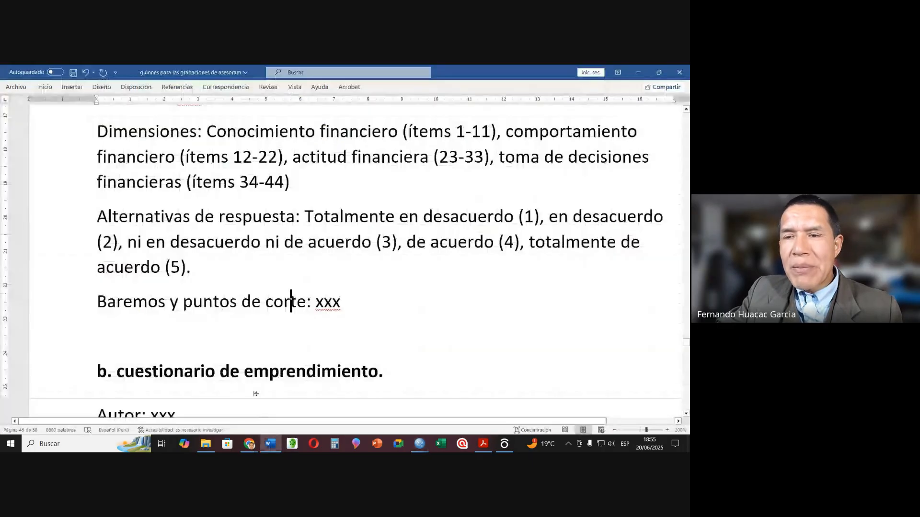
scroll(262, 327, down, 20)
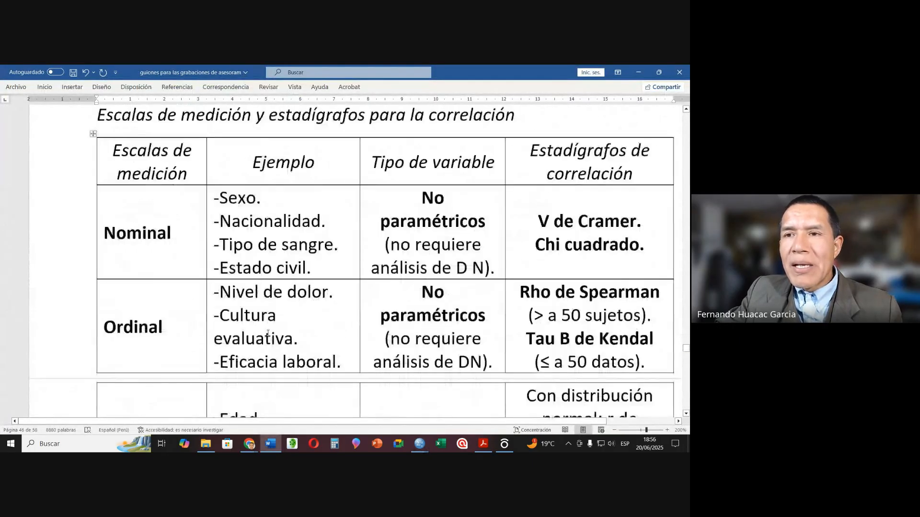
scroll(268, 332, down, 20)
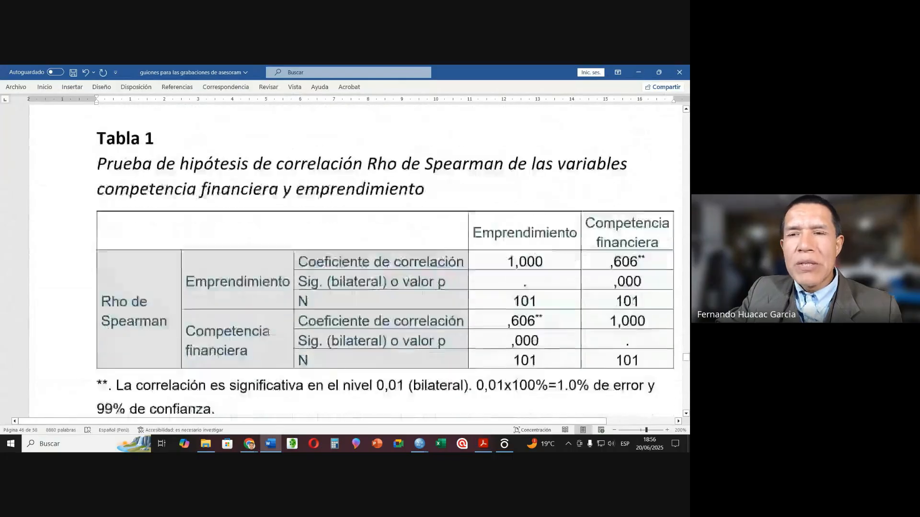
scroll(268, 332, down, 20)
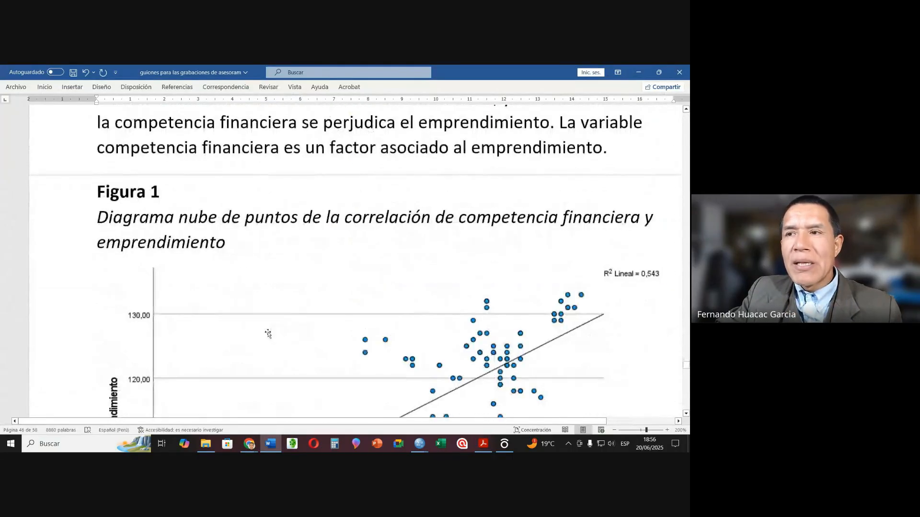
scroll(269, 333, down, 10)
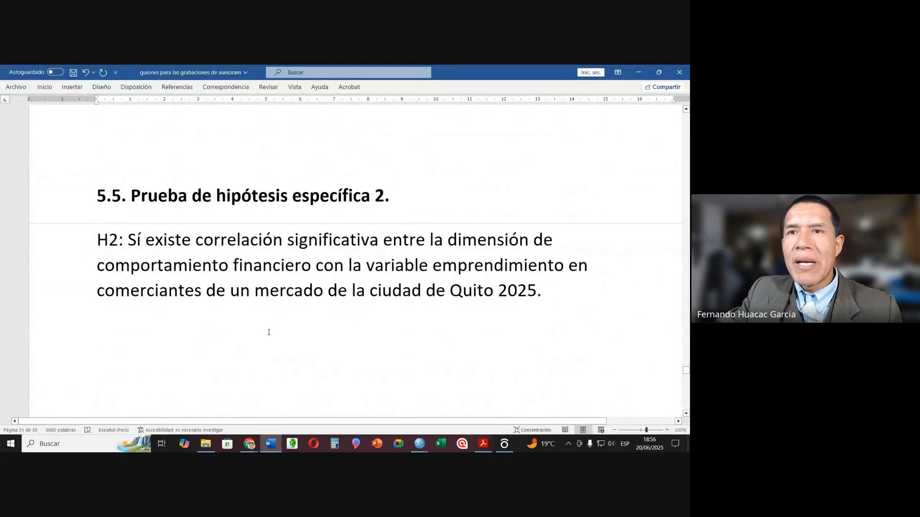
scroll(269, 332, up, 1)
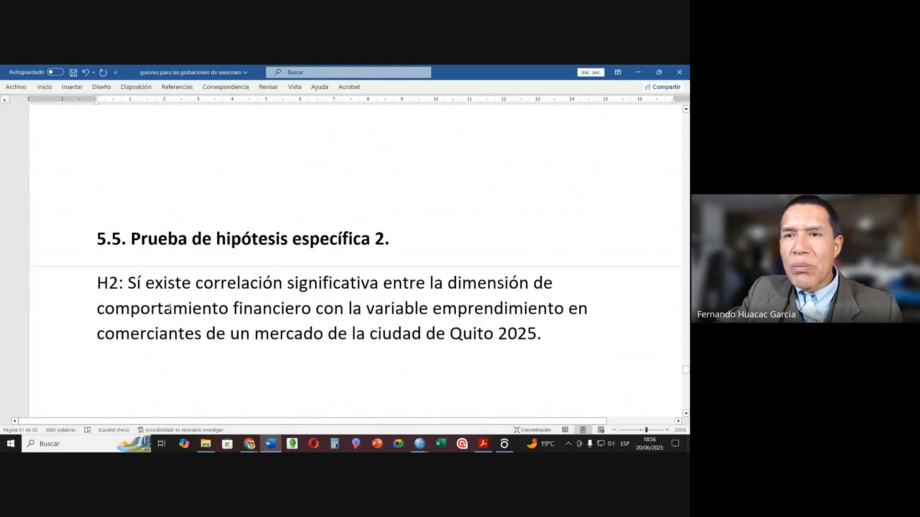
drag(201, 312, 269, 314)
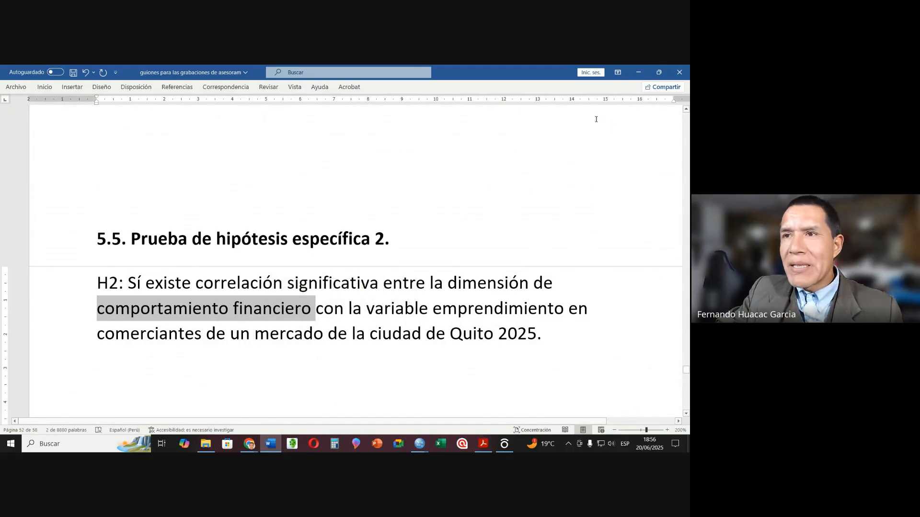
scroll(464, 223, up, 3)
scroll(464, 224, up, 5)
scroll(455, 311, down, 3)
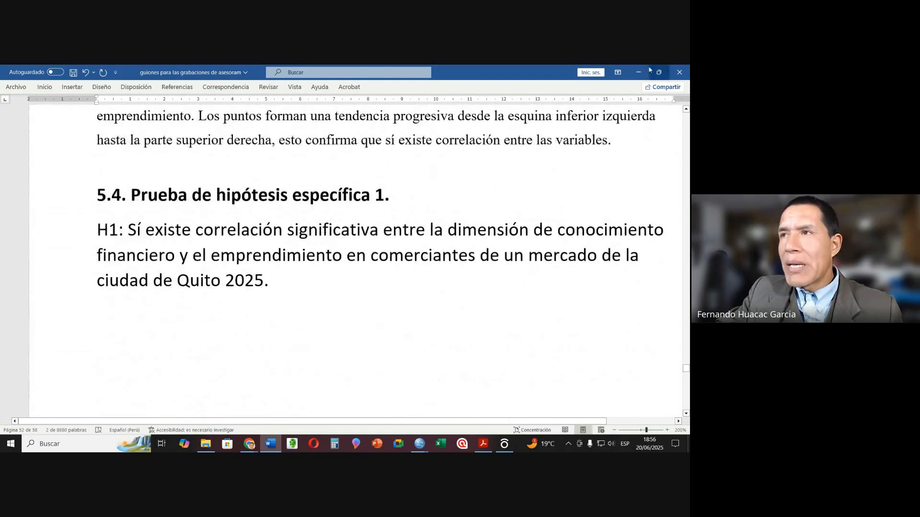
Switch to the SPSS data editor and start a computed variable with COMPETENCIA2 as the target variable.
mouse_move(420, 444)
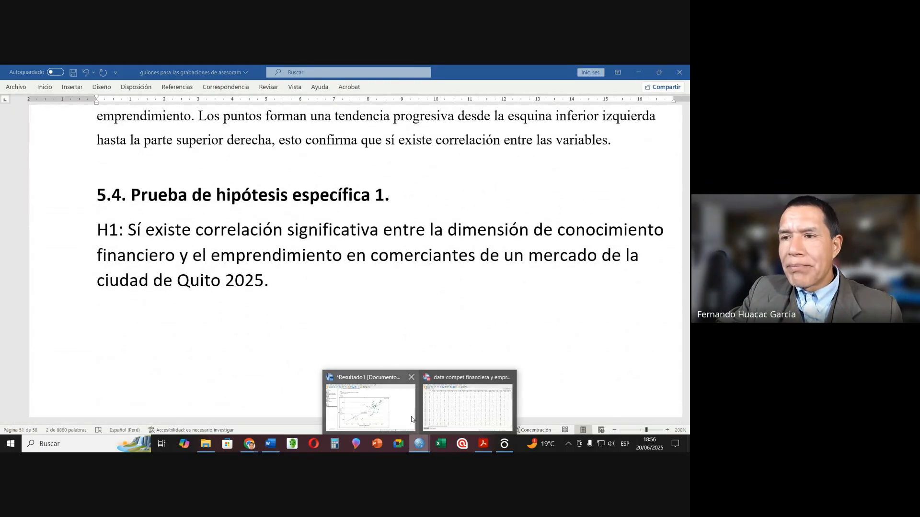
click(454, 407)
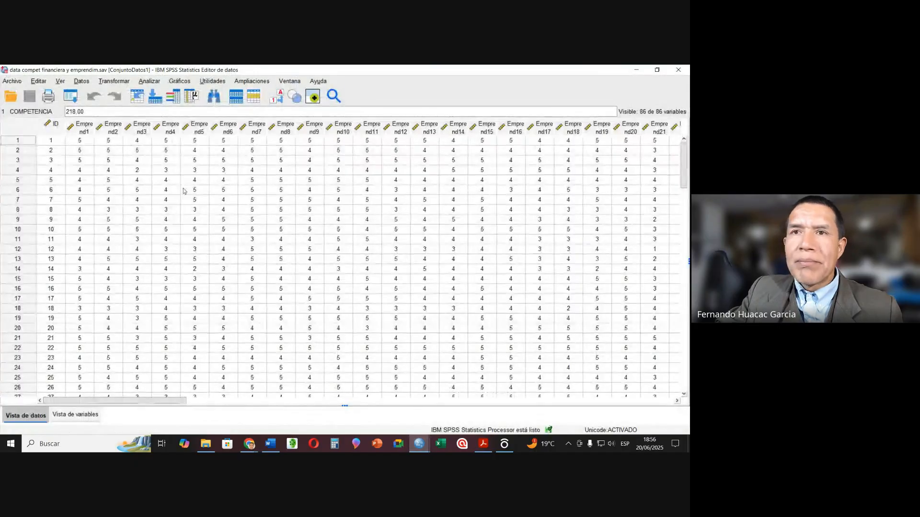
click(119, 82)
click(128, 94)
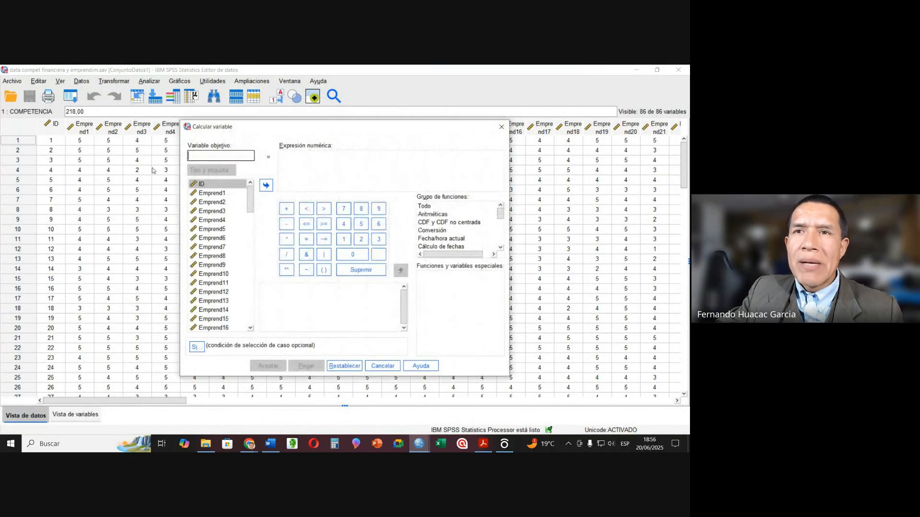
text(COMPETENCIA FIN)
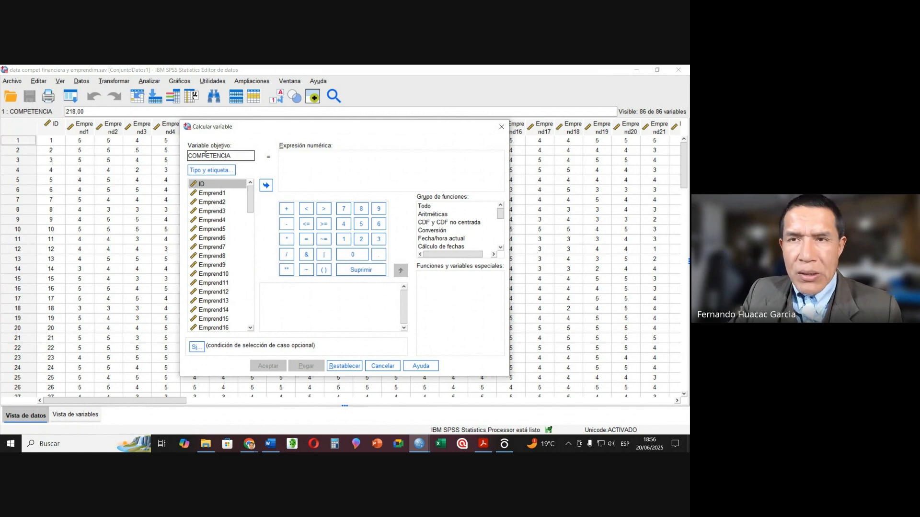
text(2)
Begin the numeric expression for COMPETENCIA2 as the sum CompFin12 + CompFin13 + CompFin14 +.
drag(250, 199, 253, 247)
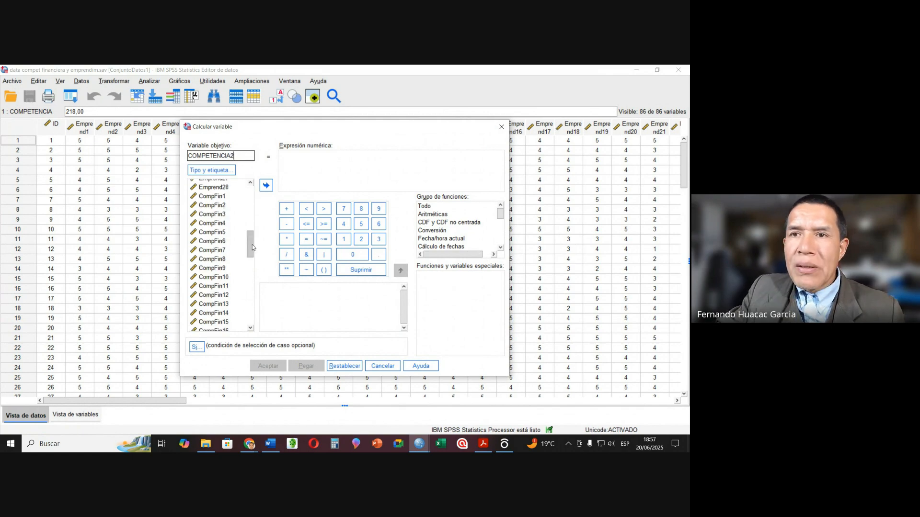
click(222, 297)
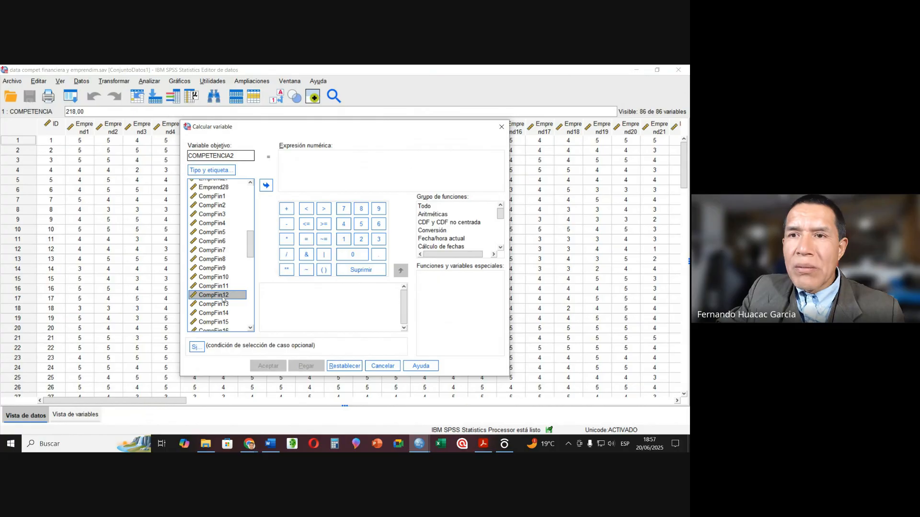
click(266, 185)
click(287, 211)
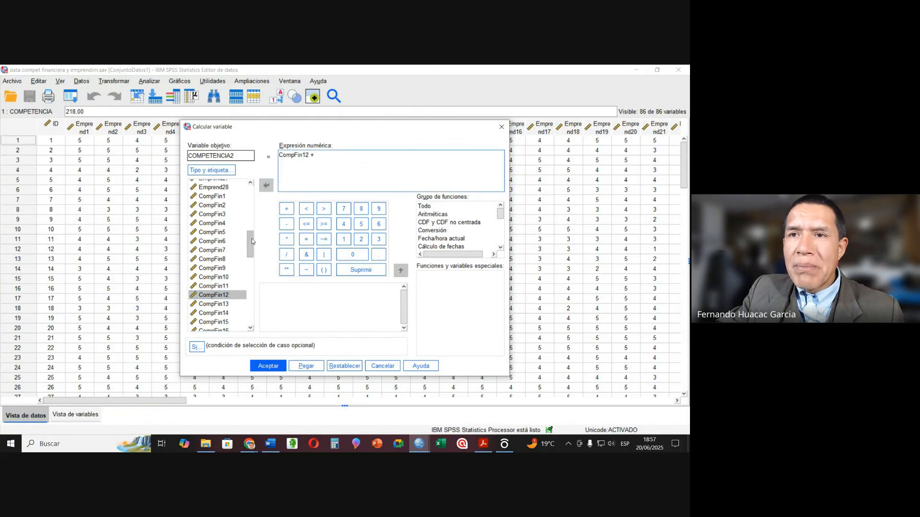
click(222, 306)
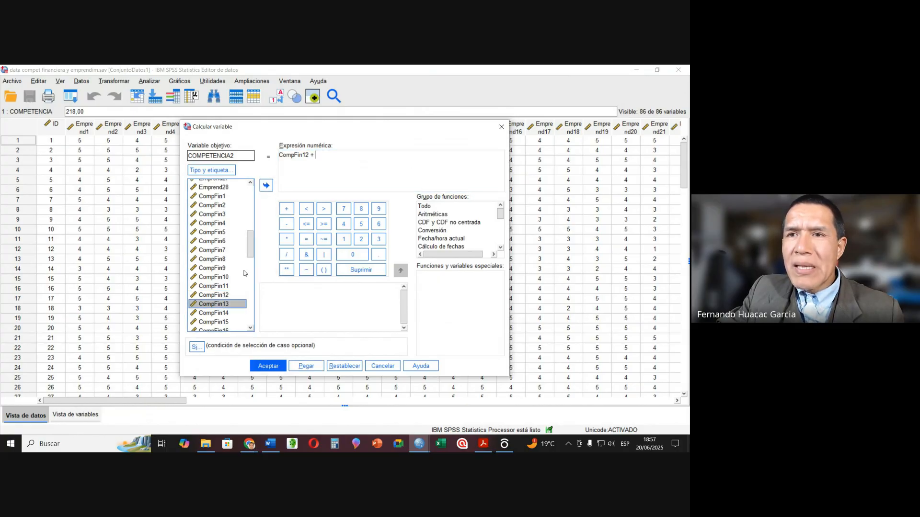
click(270, 187)
click(286, 209)
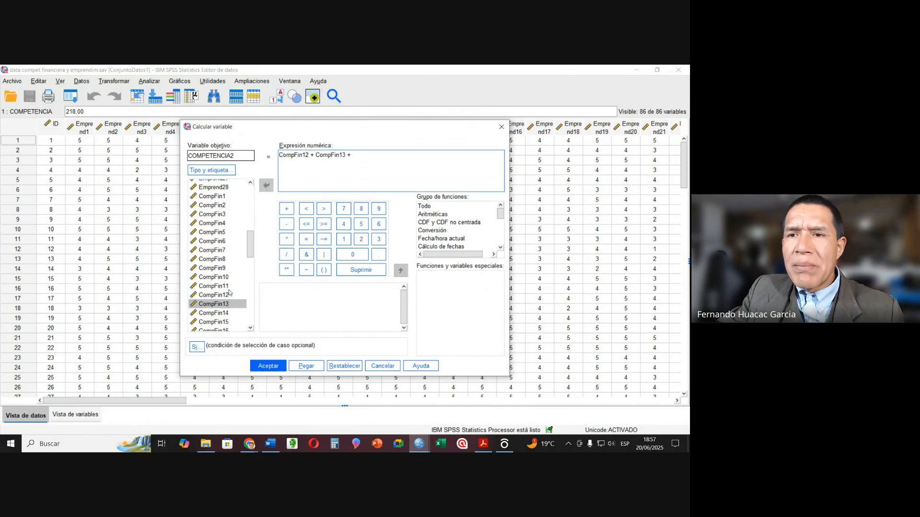
click(217, 314)
click(266, 186)
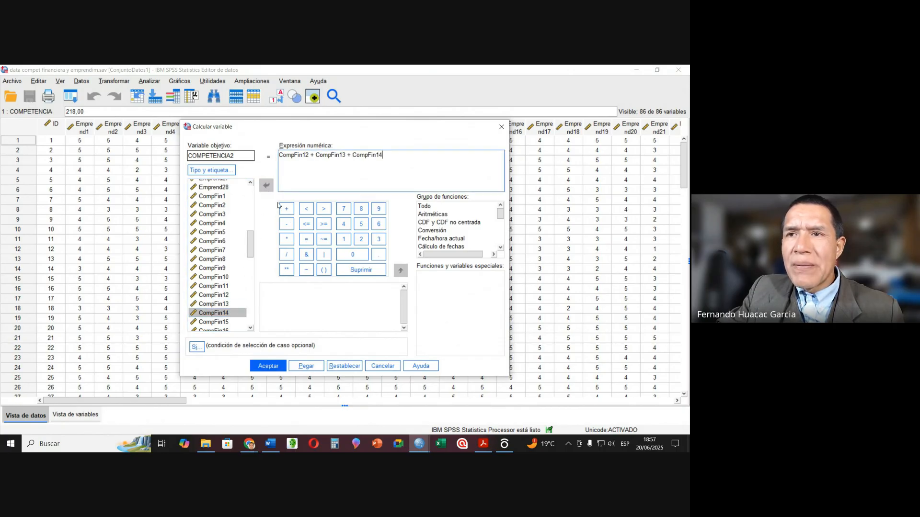
click(287, 209)
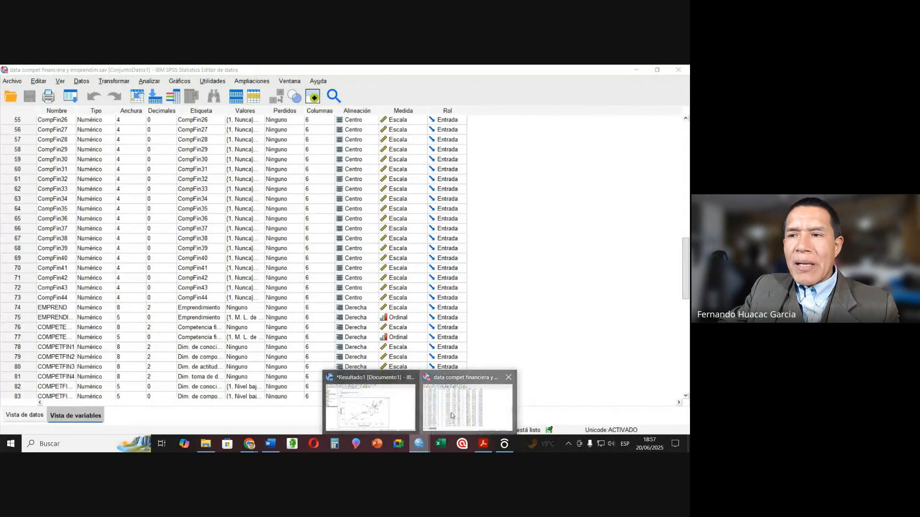
Start a new computed variable and begin its target variable name with CO.
click(119, 85)
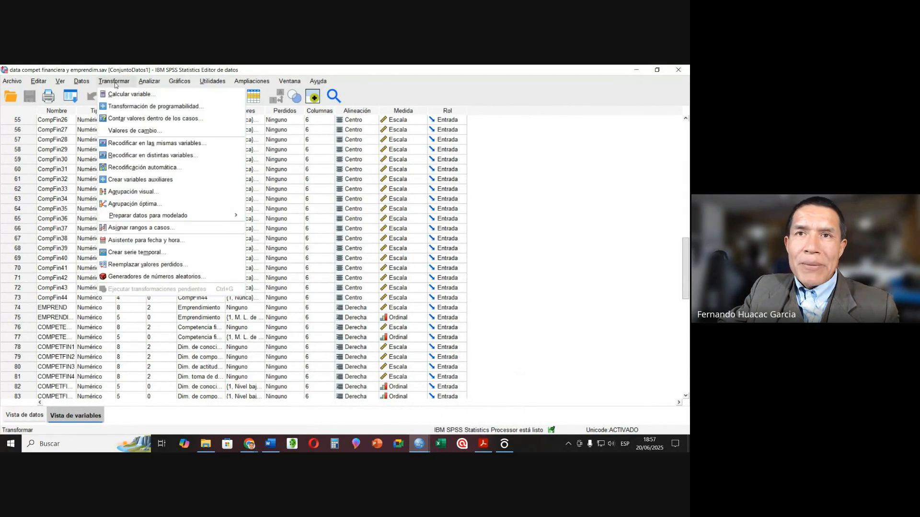
click(120, 96)
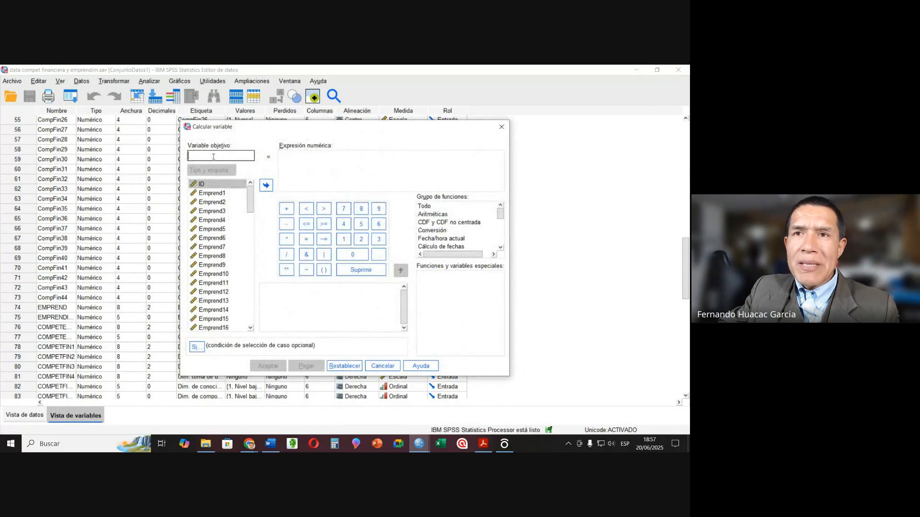
text(CO)
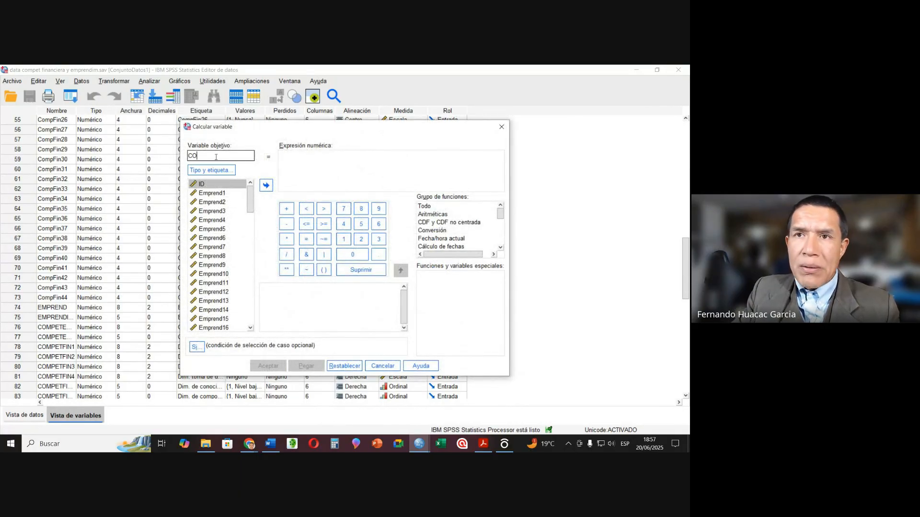
Name the target variable COMPETENCIA3 and label it "Dimensión de actitud financiera", checking the dimension's items in the Word document.
text(MPETENCIA)
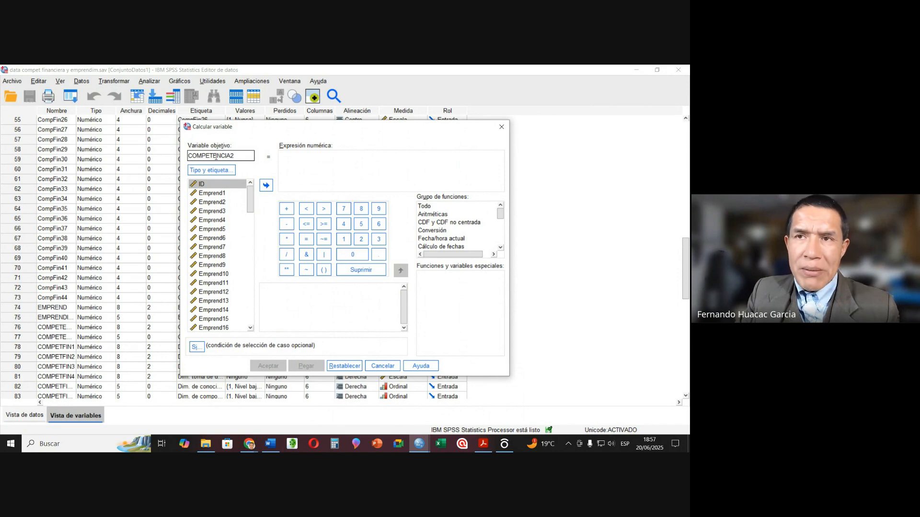
text(3)
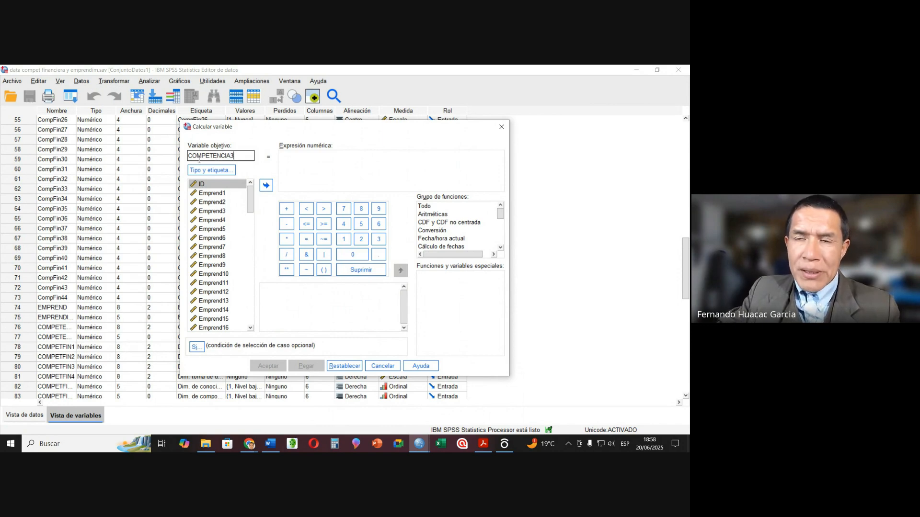
click(204, 171)
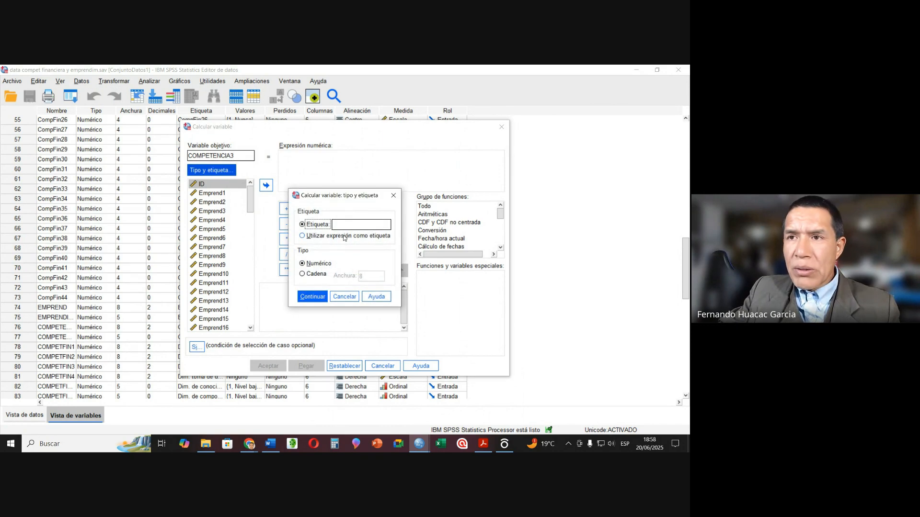
click(349, 228)
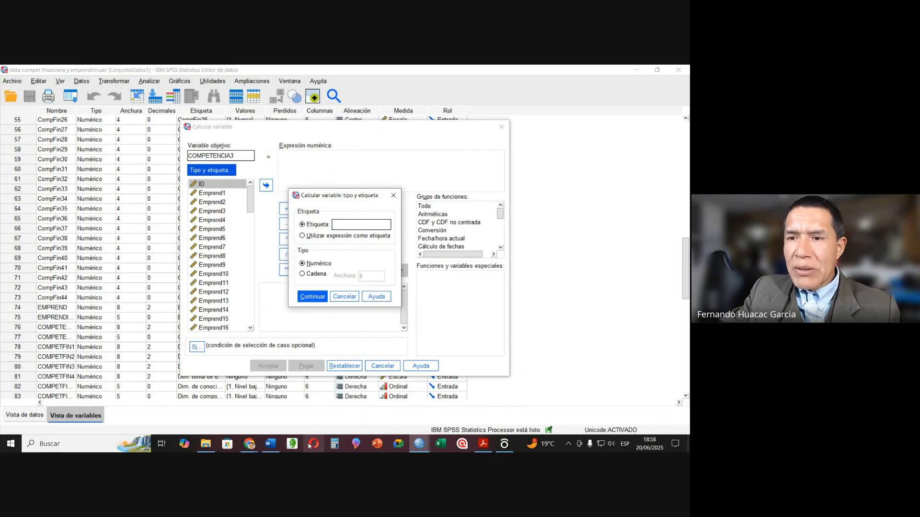
click(270, 443)
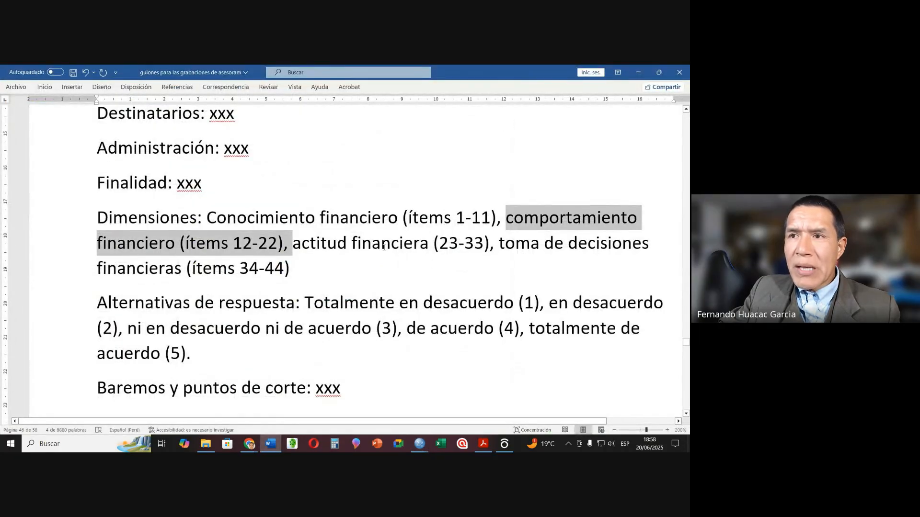
scroll(474, 287, down, 10)
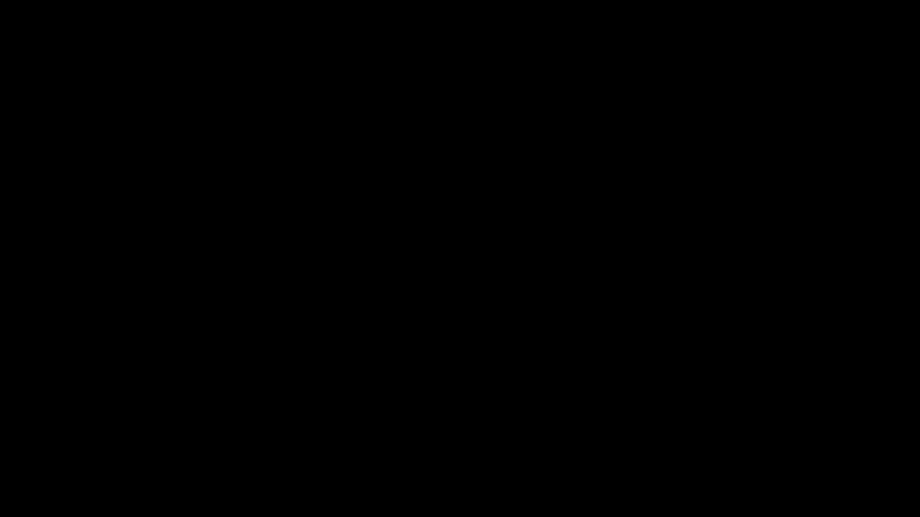
text(ensi)
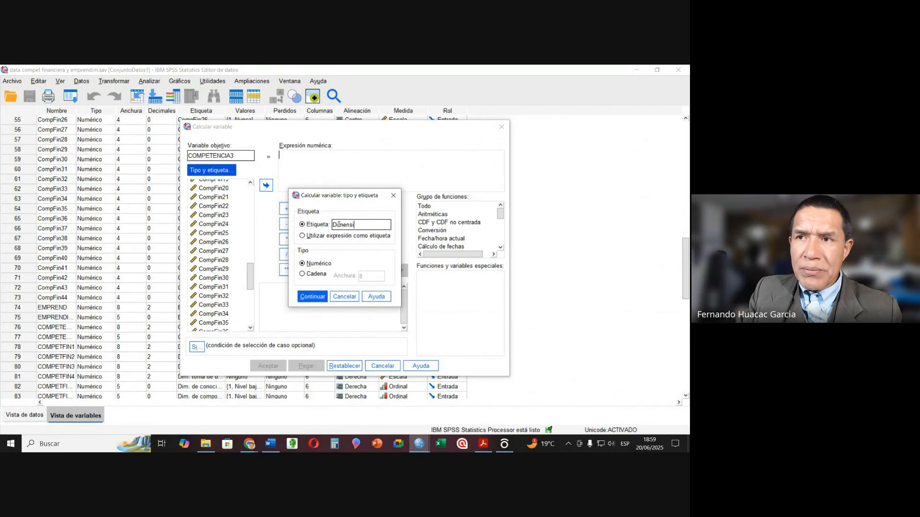
text(´´on de actitud)
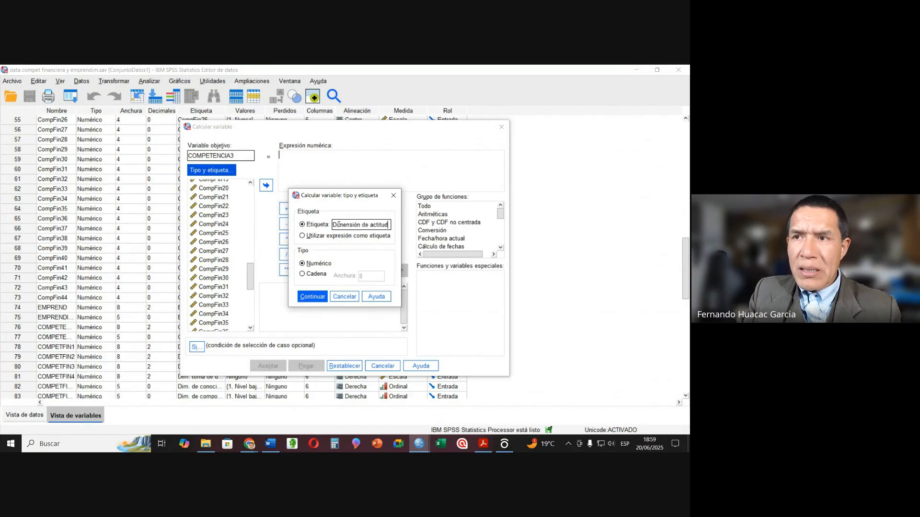
text( financiera)
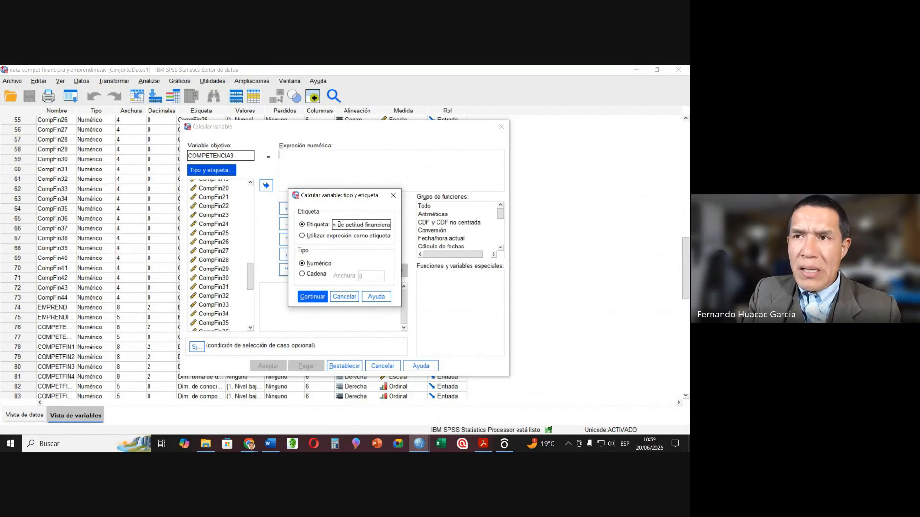
click(312, 297)
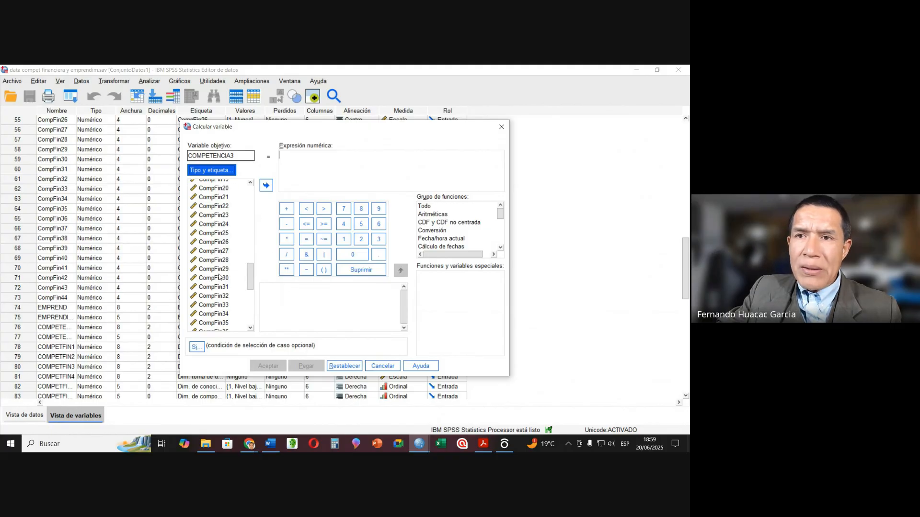
Start the numeric expression as the sum CompFin23 + CompFin24 + CompFin25 + CompFin26 +.
click(217, 216)
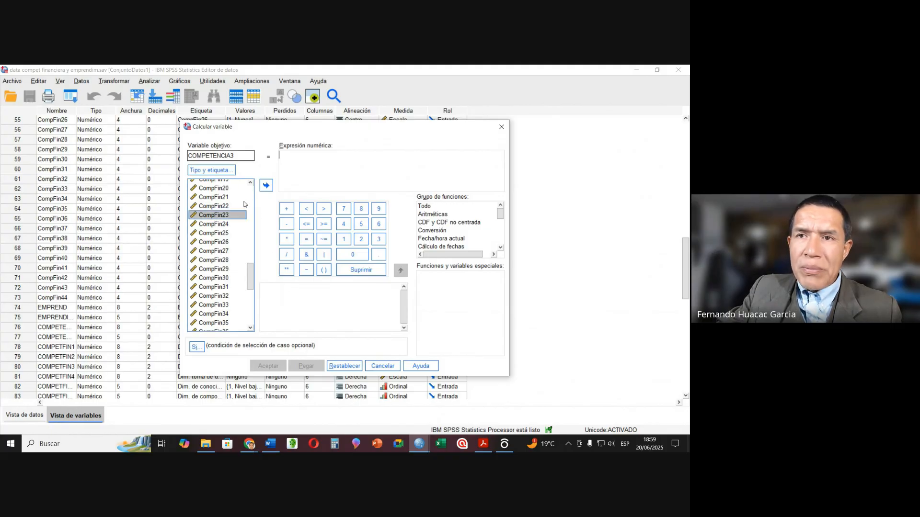
click(266, 186)
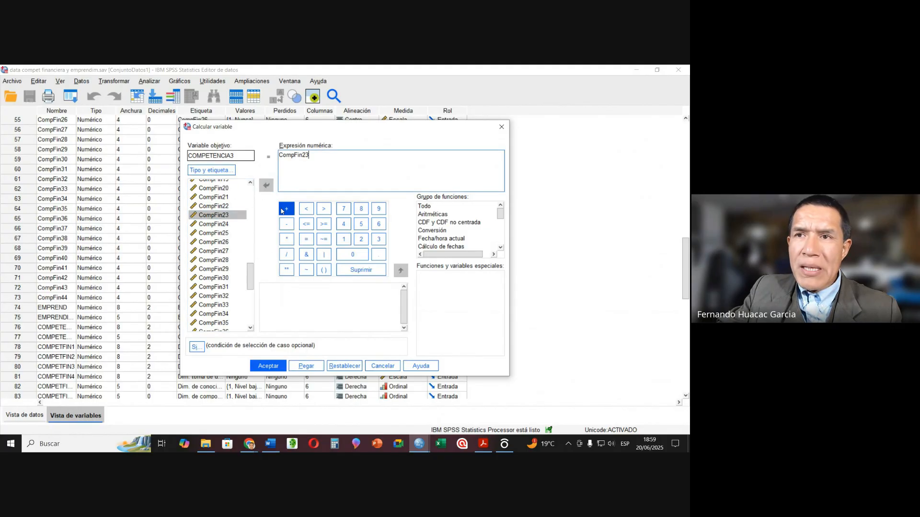
click(287, 209)
click(236, 224)
click(267, 187)
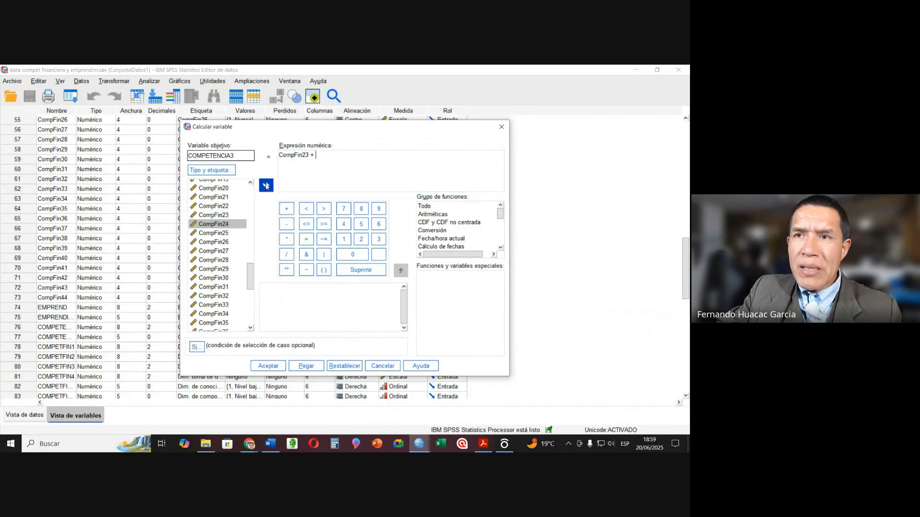
click(286, 209)
click(222, 232)
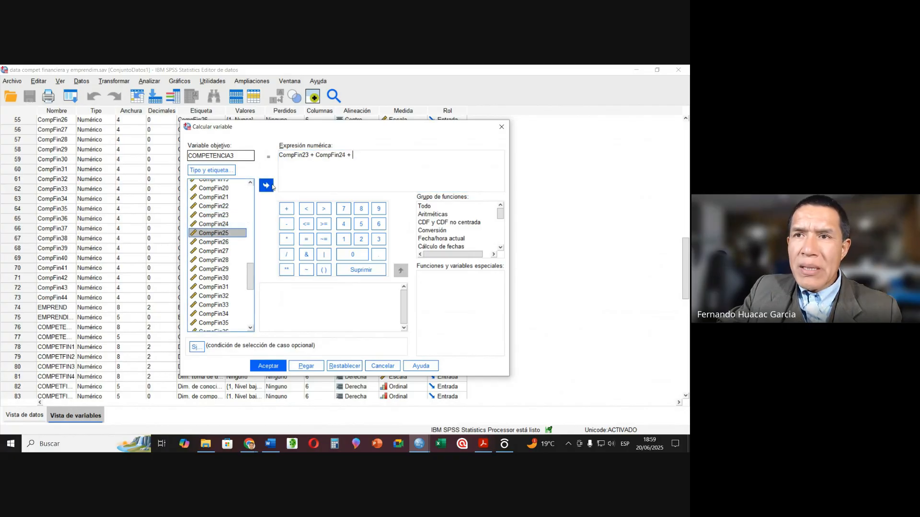
click(267, 186)
click(287, 208)
click(224, 243)
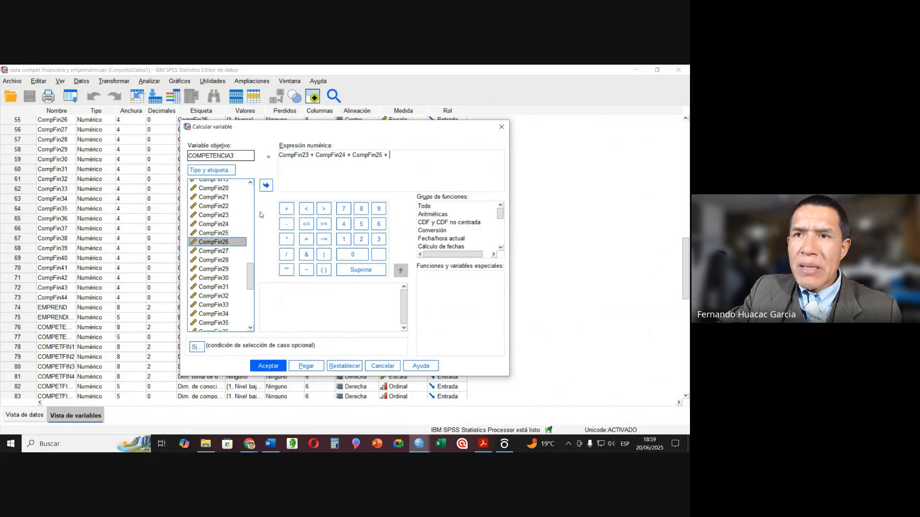
click(266, 186)
click(287, 211)
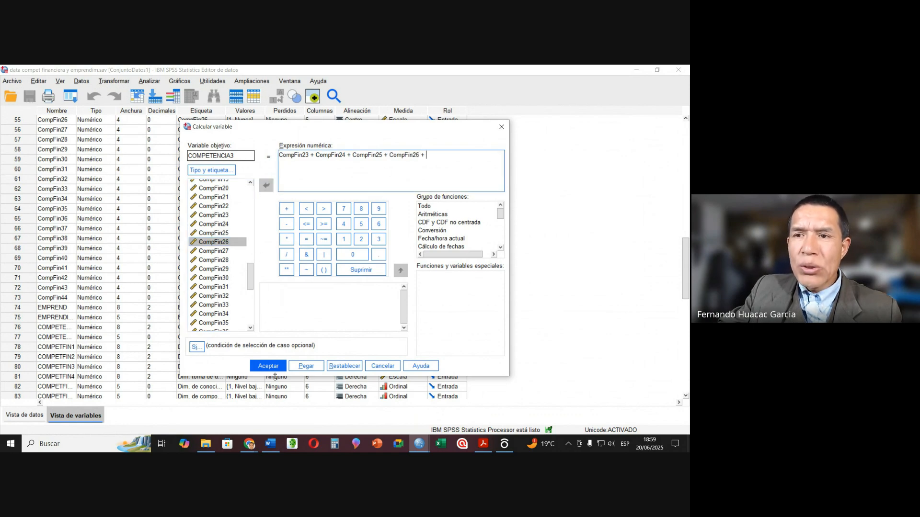
Try to compute the variable from the unfinished sum and discard the calculation.
click(268, 366)
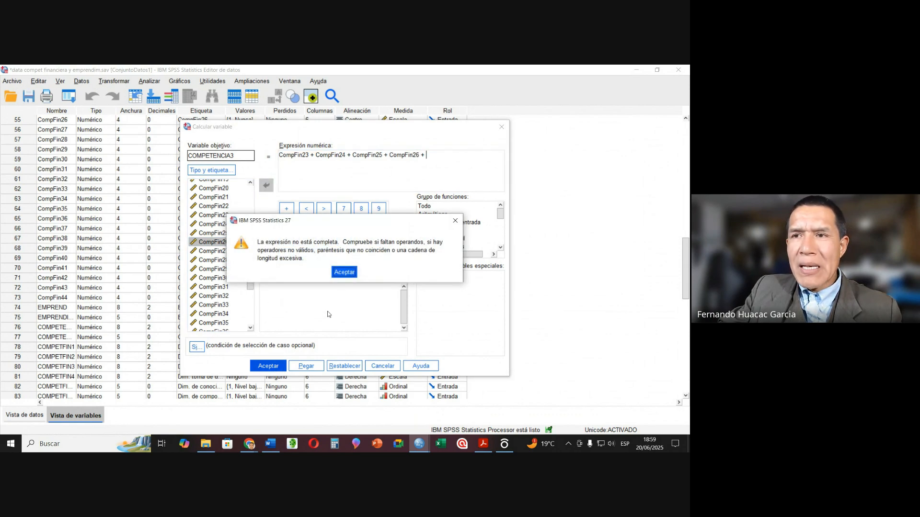
click(343, 272)
click(381, 367)
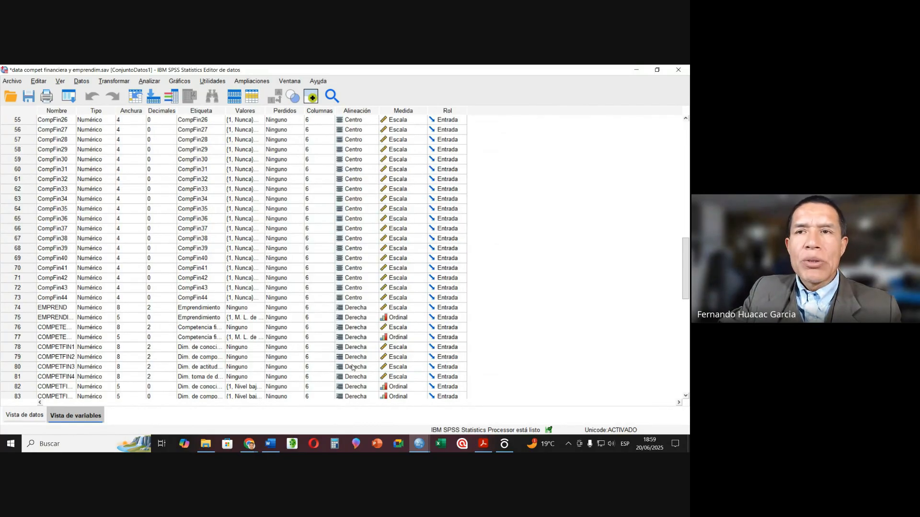
Set up a bivariate correlation and remove COMPETENCIA from the analysed variables, keeping EMPREND.
click(150, 80)
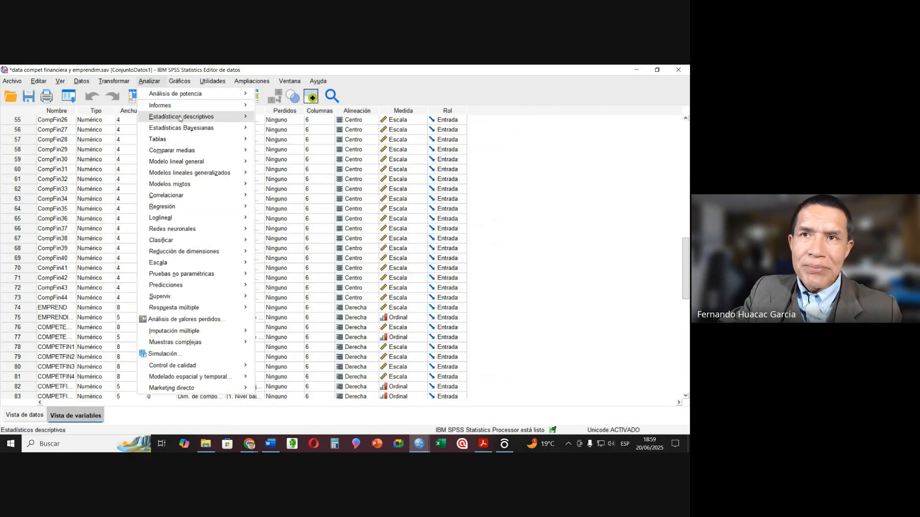
mouse_move(176, 199)
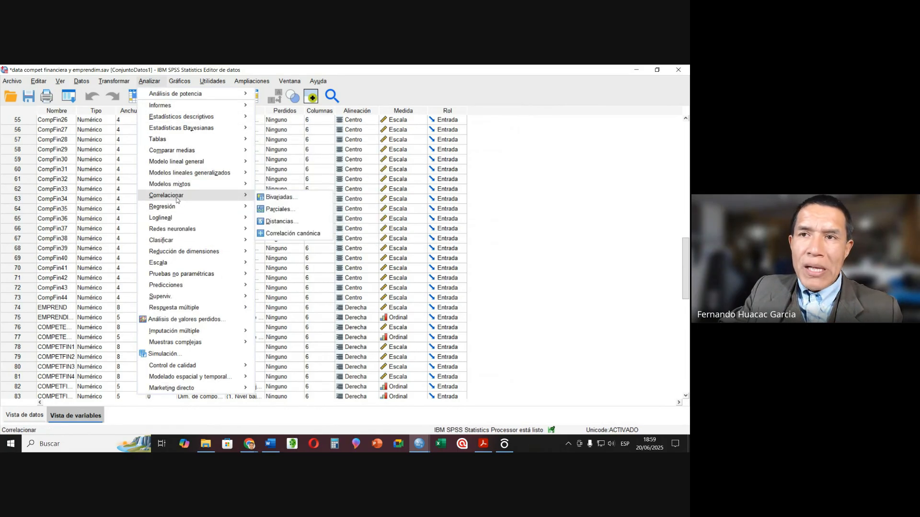
click(281, 197)
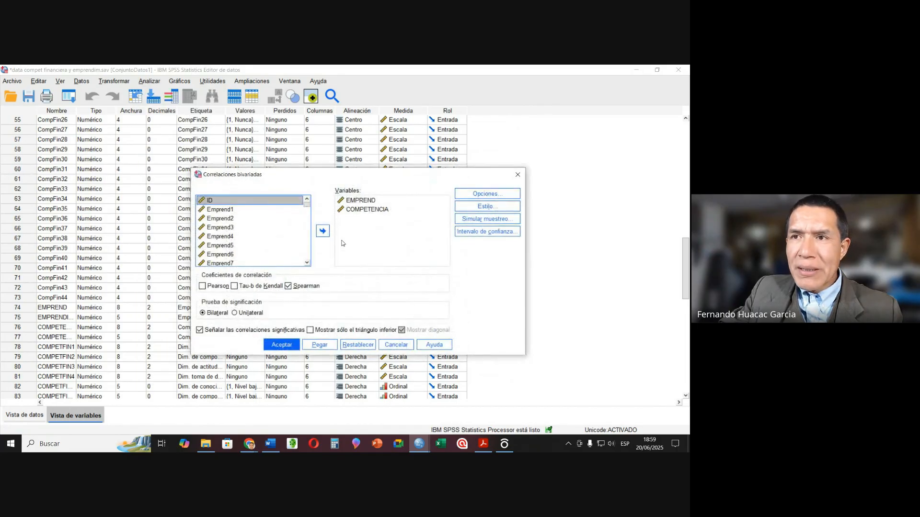
click(357, 201)
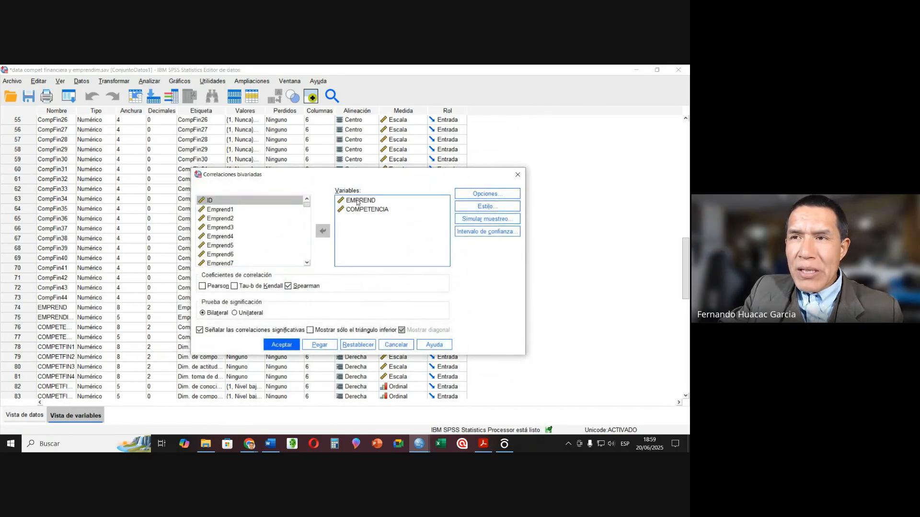
drag(356, 215, 359, 210)
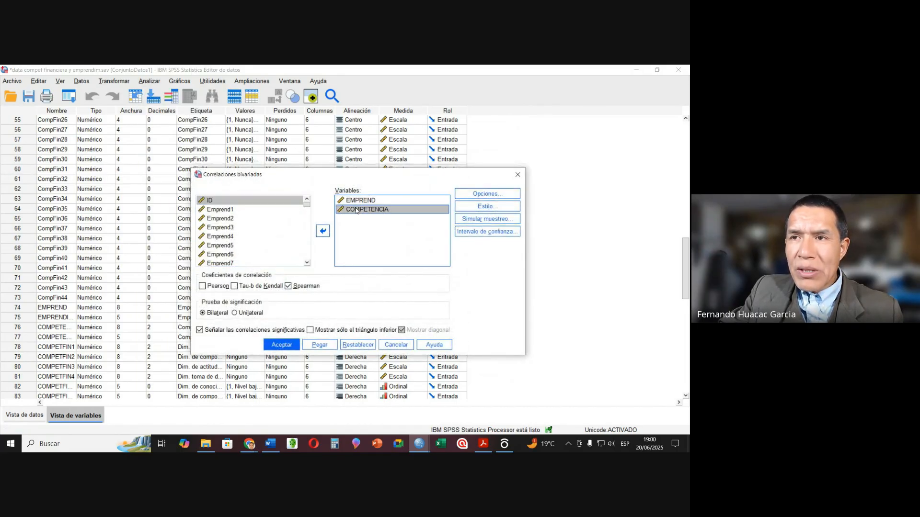
click(323, 231)
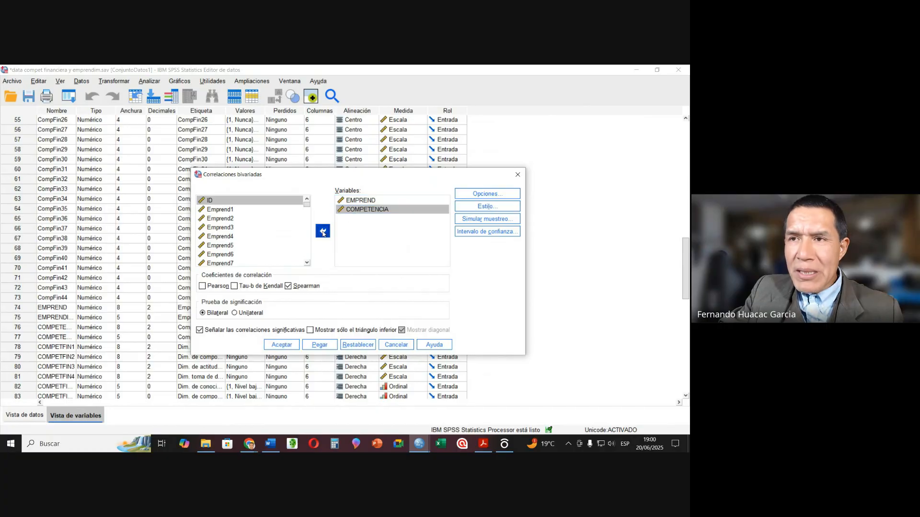
Add COMPETFIN1 to the analysis and run its Spearman correlation with EMPREND.
scroll(306, 263, down, 3)
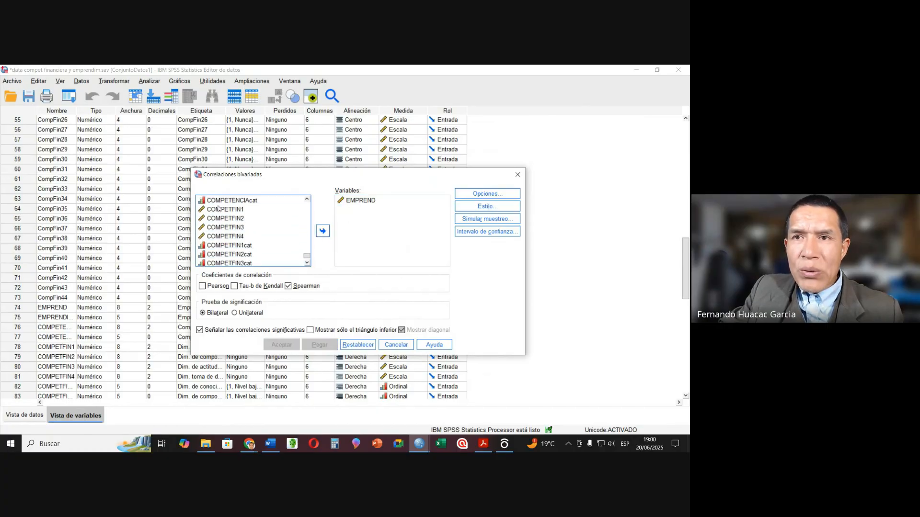
click(223, 211)
click(323, 231)
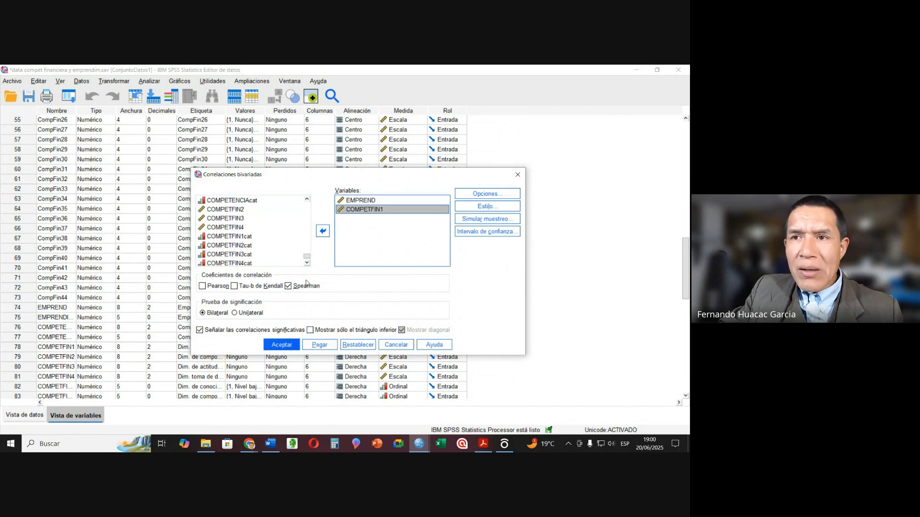
click(288, 346)
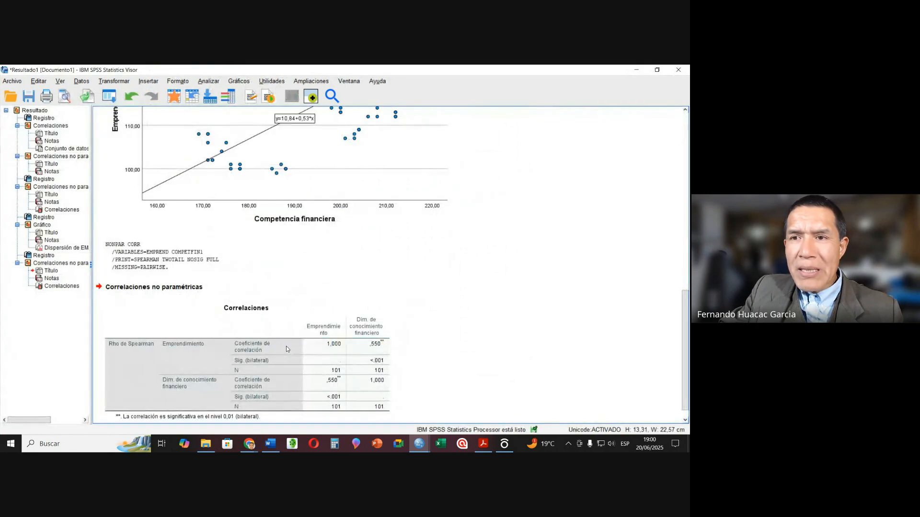
Copy the new Spearman correlations table for entrepreneurship and financial knowledge from the output.
click(224, 342)
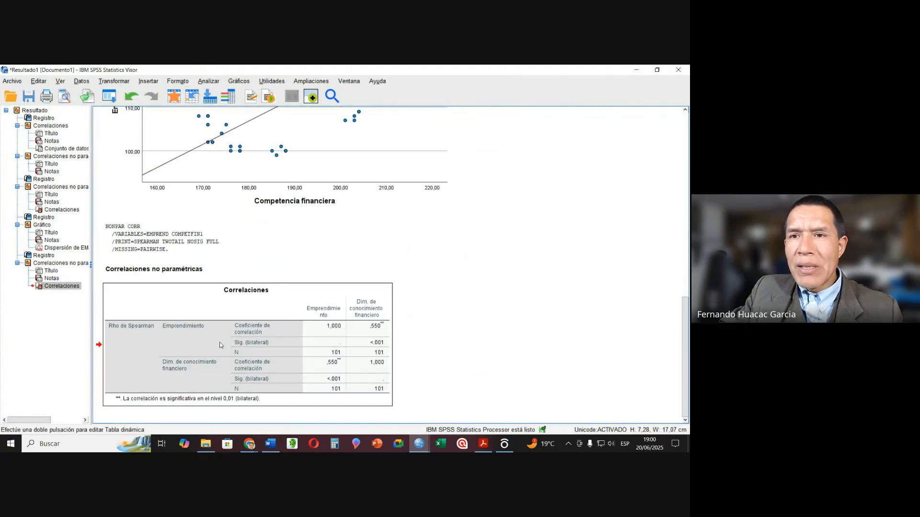
right_click(218, 341)
click(236, 362)
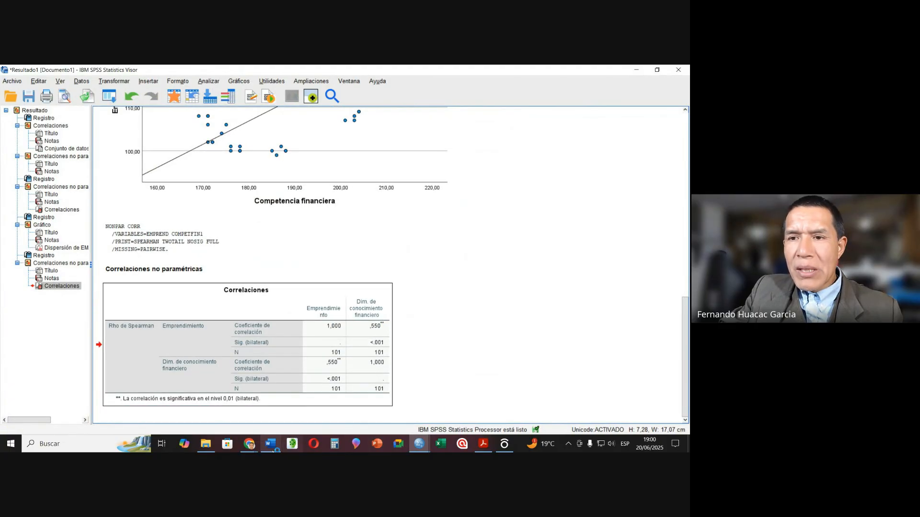
Switch to the Word document and paste the correlations table below hypothesis H1 in section 5.4, Prueba de hipótesis específica 1.
click(271, 444)
scroll(253, 302, down, 3)
scroll(253, 303, down, 15)
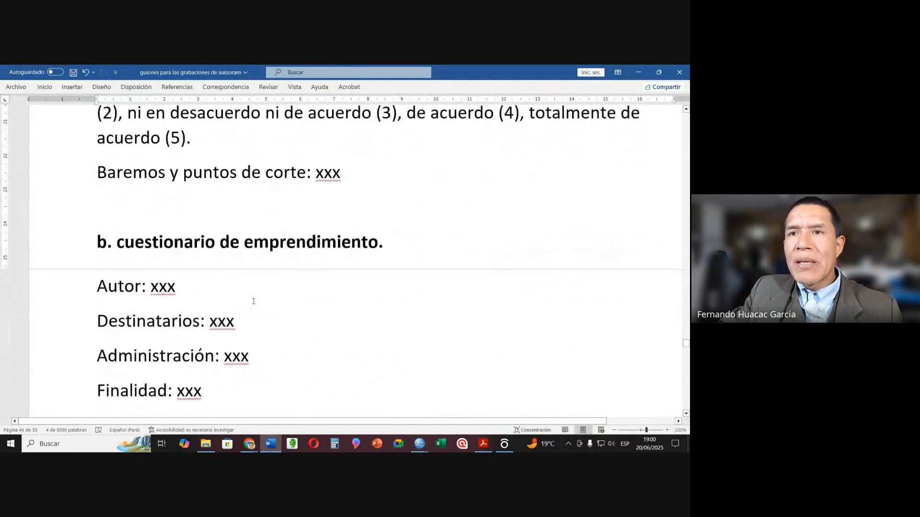
scroll(257, 295, down, 20)
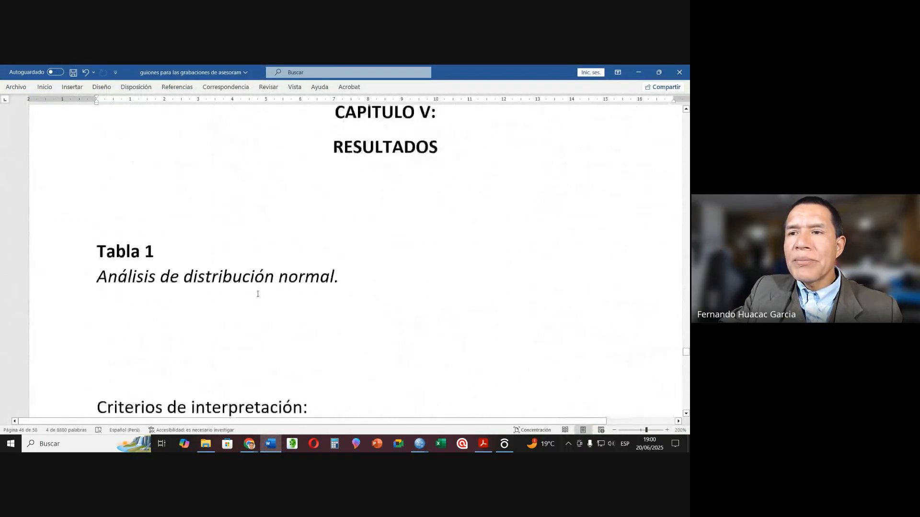
scroll(259, 287, down, 20)
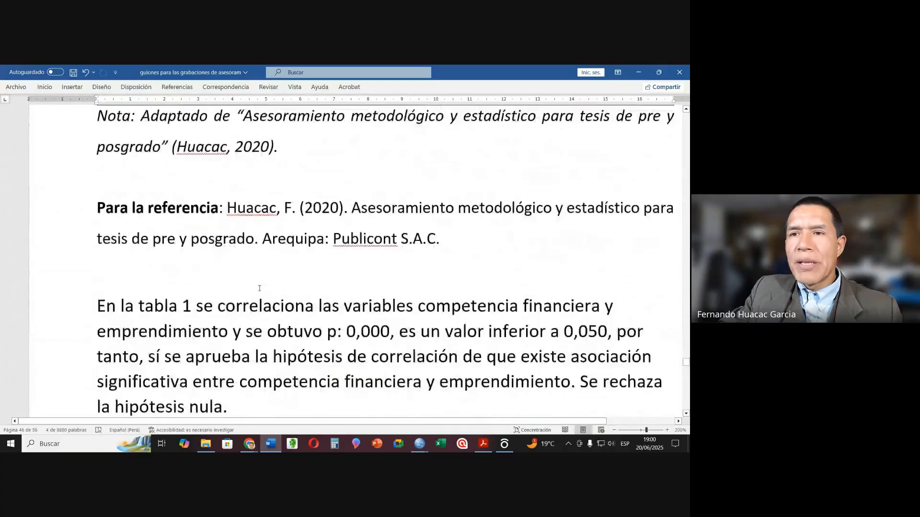
scroll(92, 124, up, 1)
click(101, 138)
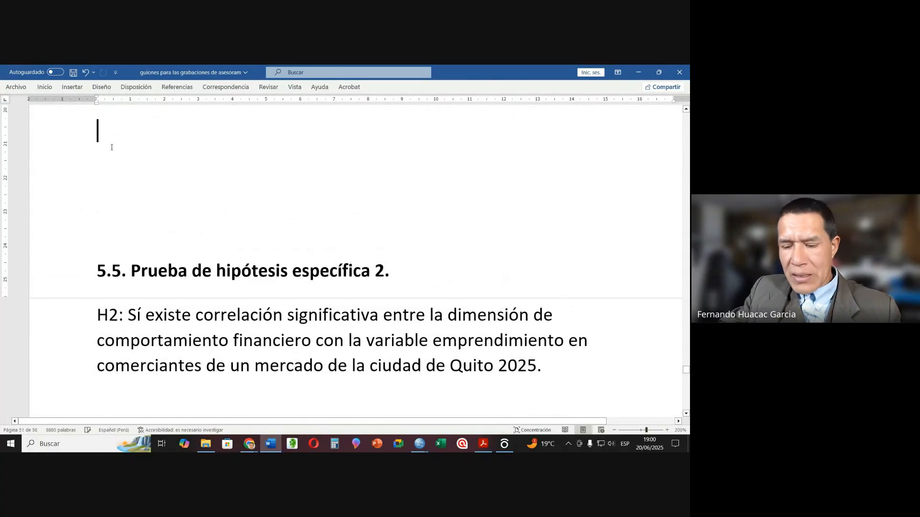
key(ctrl+v)
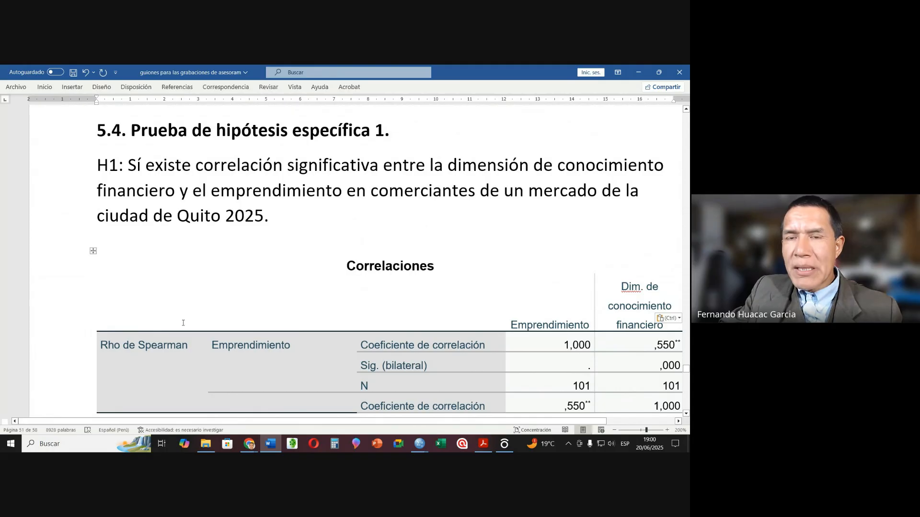
scroll(183, 323, down, 4)
scroll(216, 287, up, 3)
scroll(269, 236, down, 10)
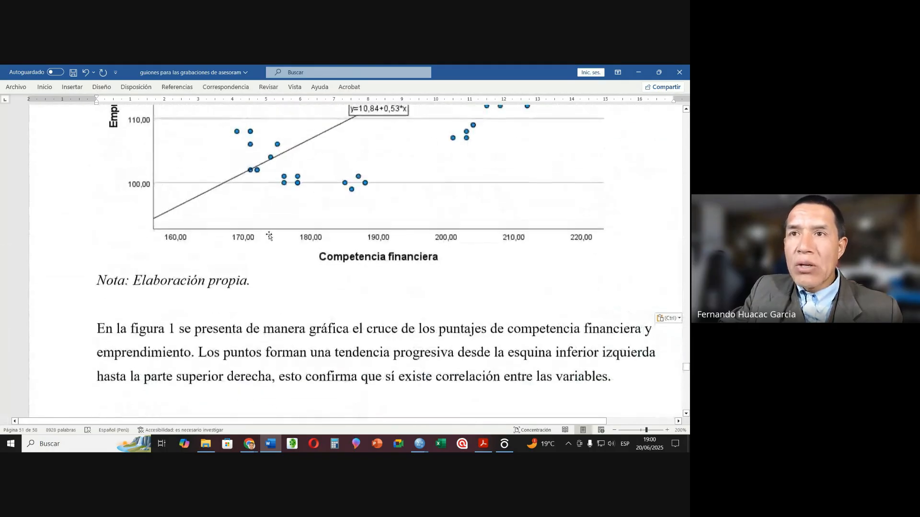
Examine the interpretation paragraphs for table 1 as a model, and return to section 5.5, Prueba de hipótesis específica 2.
scroll(269, 236, up, 10)
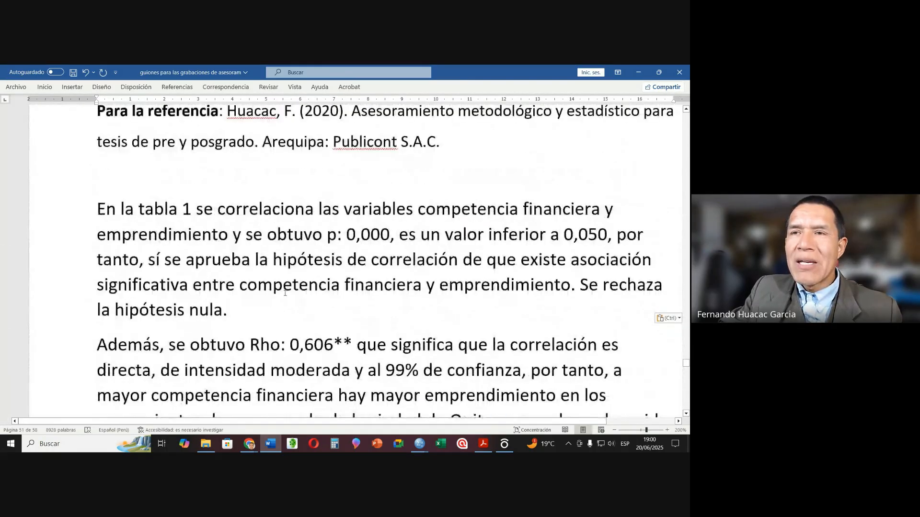
scroll(285, 293, up, 6)
scroll(284, 293, down, 5)
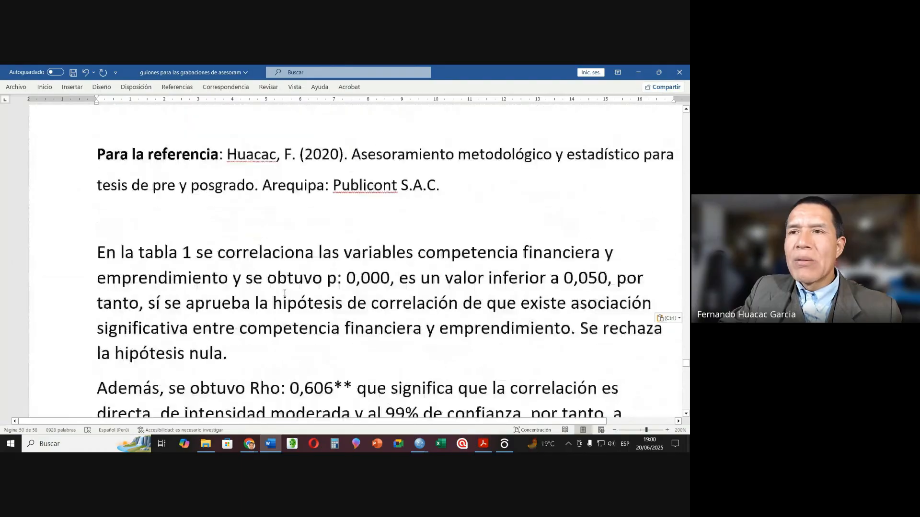
scroll(285, 293, down, 1)
drag(98, 210, 364, 282)
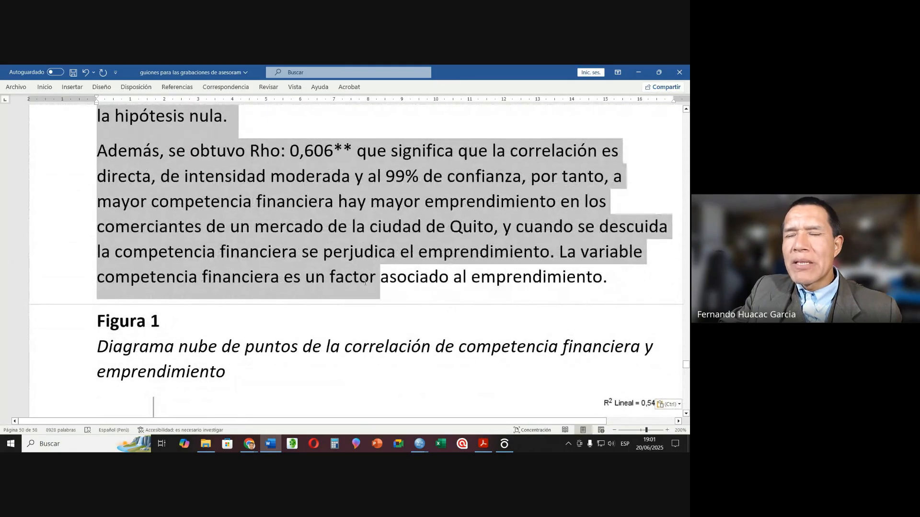
scroll(322, 331, down, 10)
scroll(322, 331, down, 12)
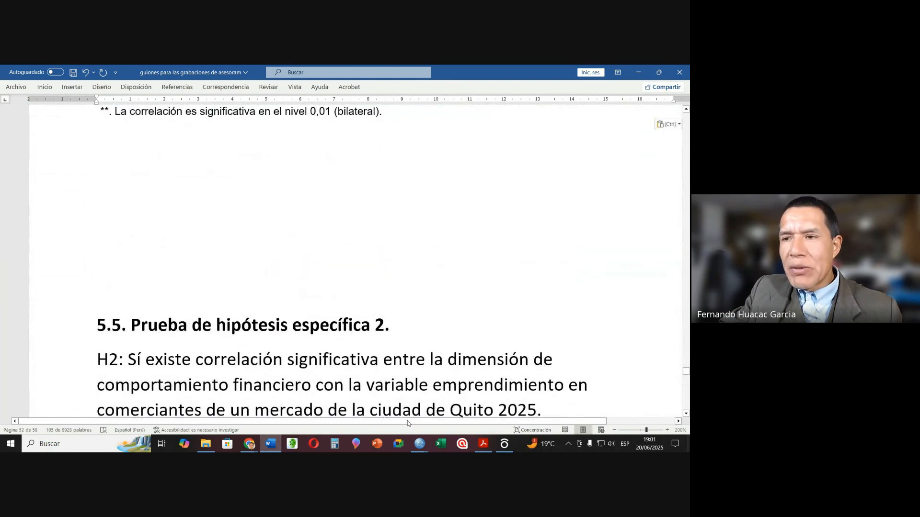
Switch to the SPSS data editor, set up a bivariate correlation and remove COMPETFIN1 from the analysed variables, keeping EMPREND.
mouse_move(419, 444)
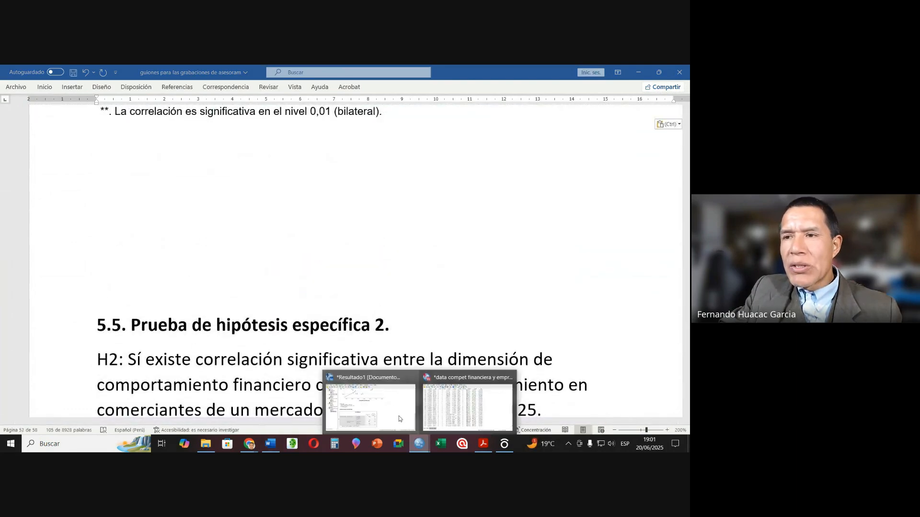
click(471, 408)
click(148, 82)
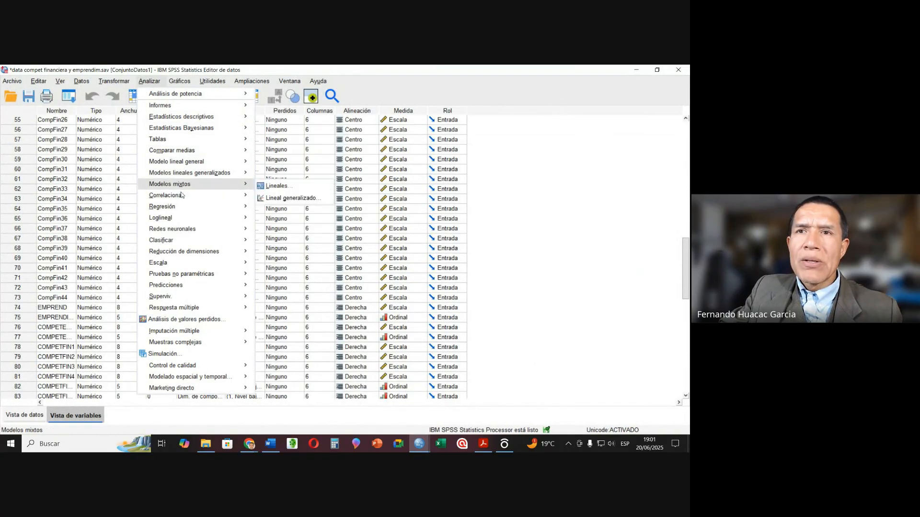
mouse_move(185, 200)
click(262, 197)
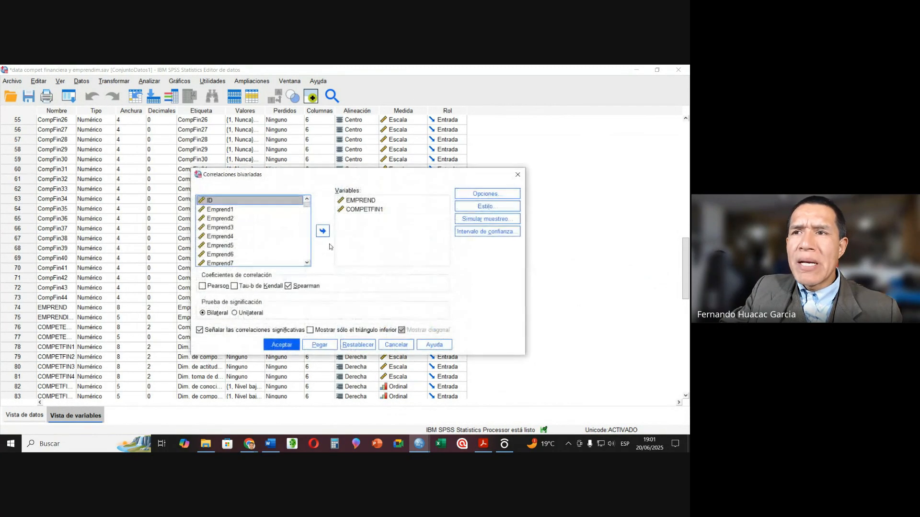
click(356, 211)
click(323, 231)
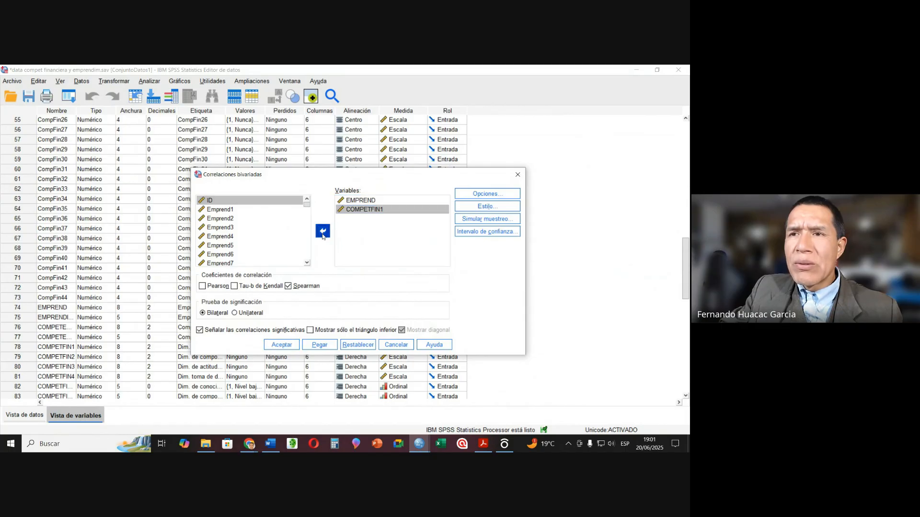
Add COMPETFIN2 to the analysis and run its Spearman correlation with EMPREND.
click(305, 265)
click(305, 264)
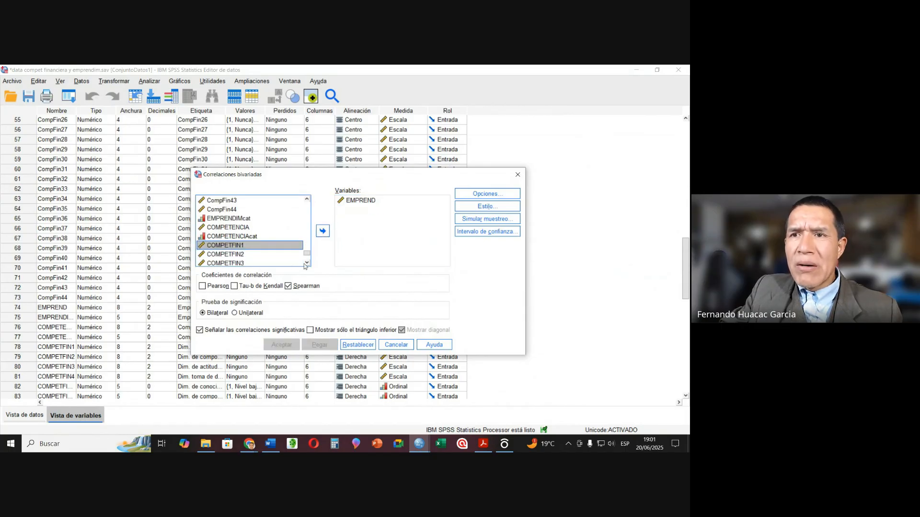
click(239, 255)
click(323, 231)
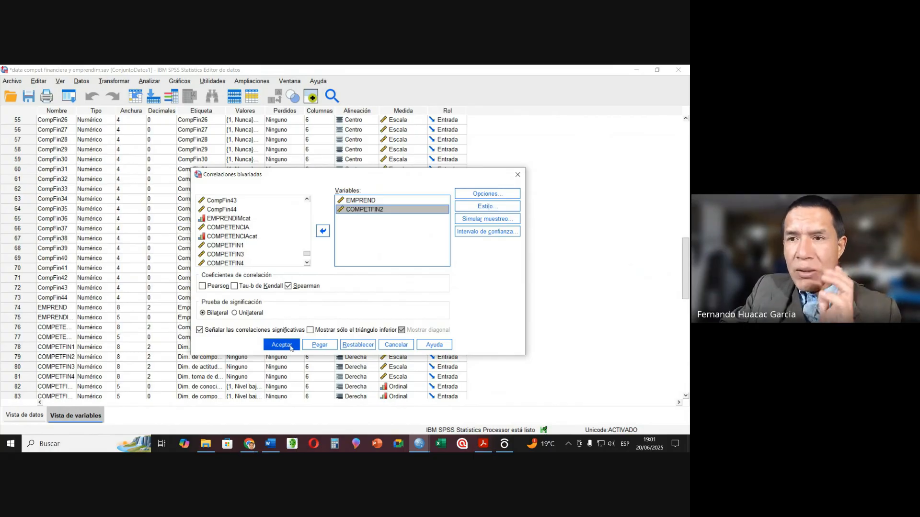
click(290, 345)
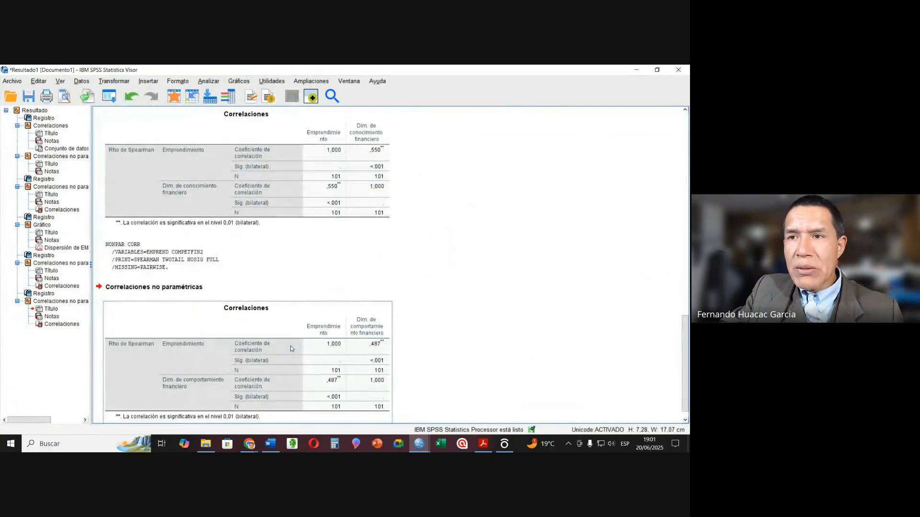
Copy the new Spearman correlations table for entrepreneurship and financial behaviour from the output.
click(249, 364)
right_click(232, 353)
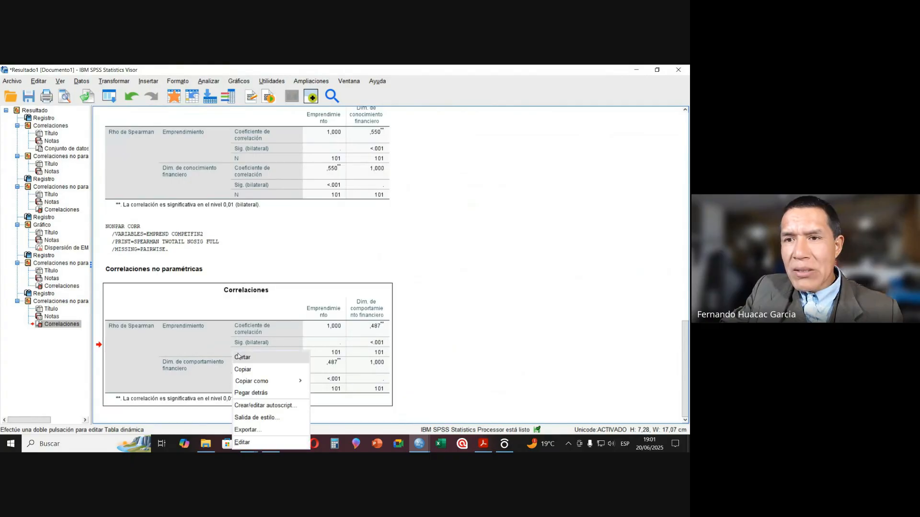
click(249, 371)
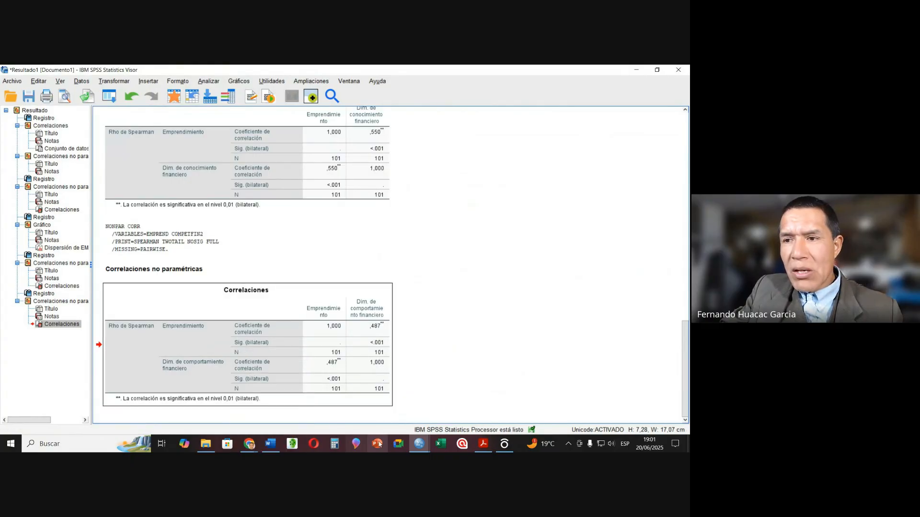
Switch to the Word document and paste the correlations table below hypothesis H2 in section 5.5.
click(271, 444)
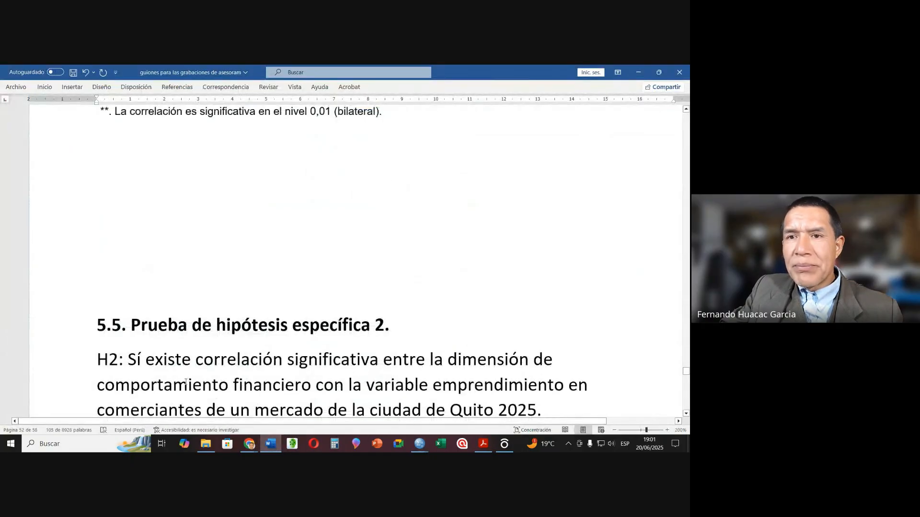
scroll(184, 376, down, 4)
click(127, 266)
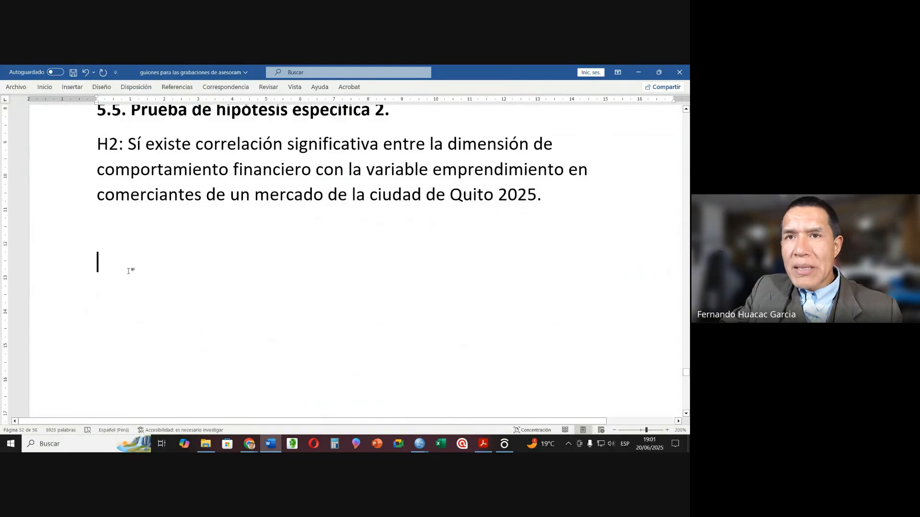
key(ctrl+v)
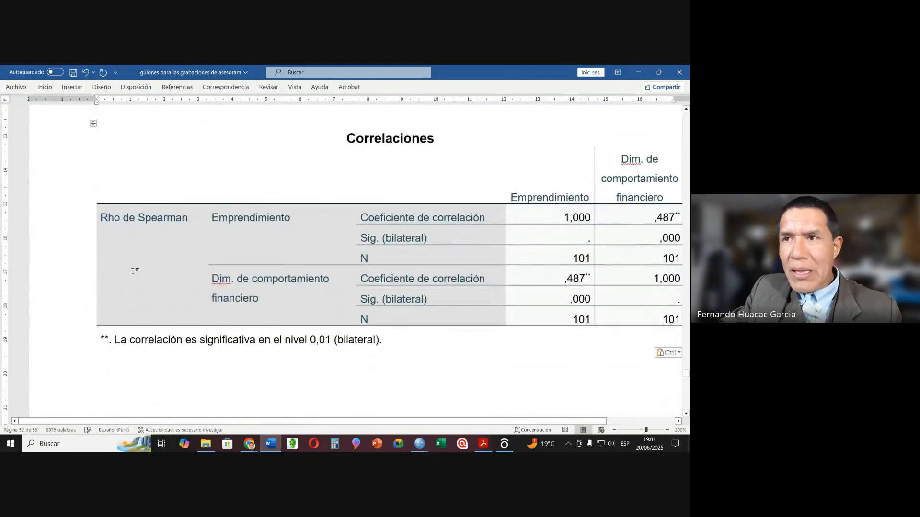
Examine the pasted H2 correlations table and the blank areas above and below it.
scroll(241, 282, up, 2)
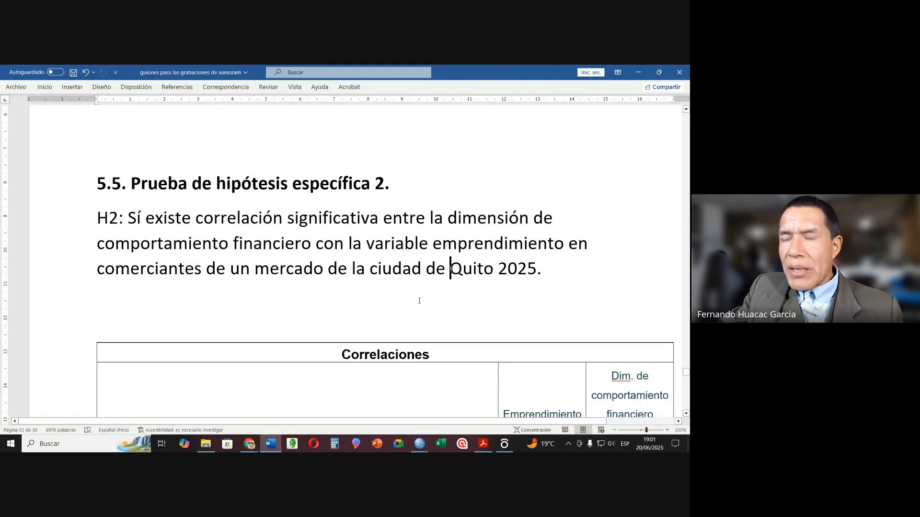
scroll(422, 303, down, 4)
scroll(125, 143, up, 1)
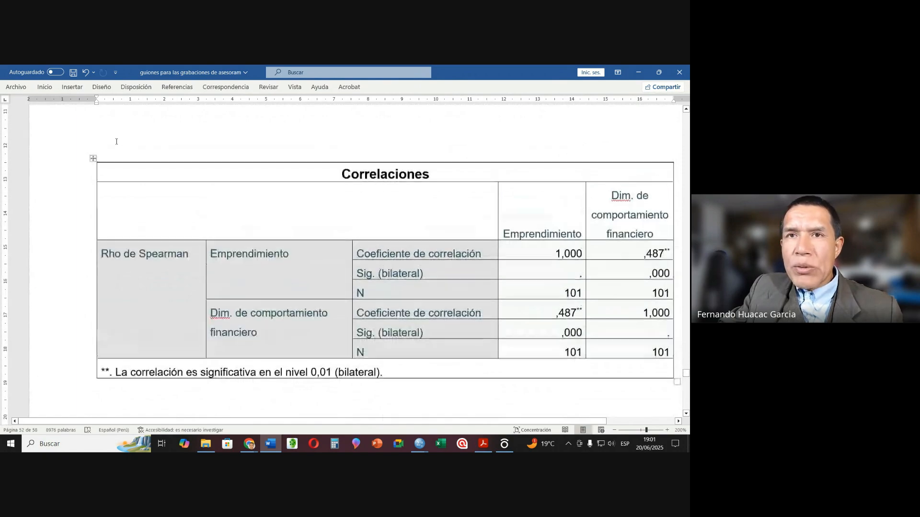
drag(107, 148, 144, 163)
scroll(143, 220, down, 4)
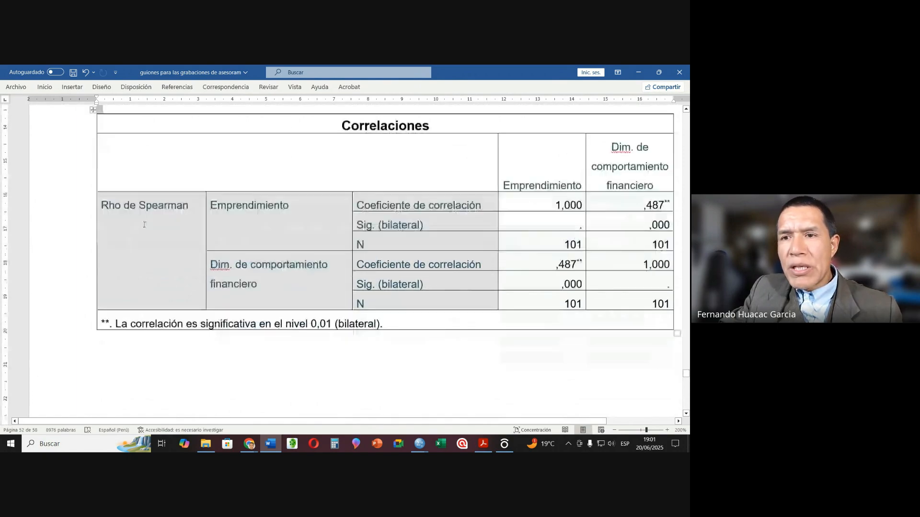
drag(107, 262, 174, 354)
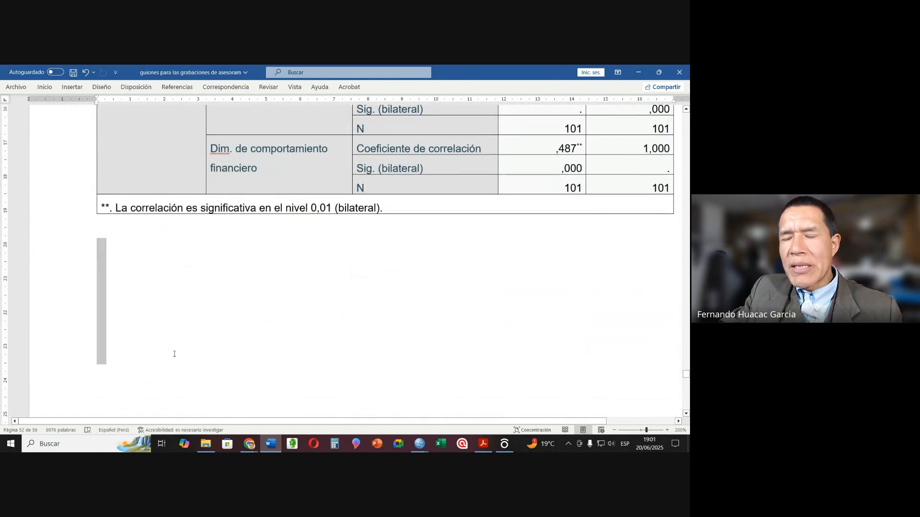
click(376, 381)
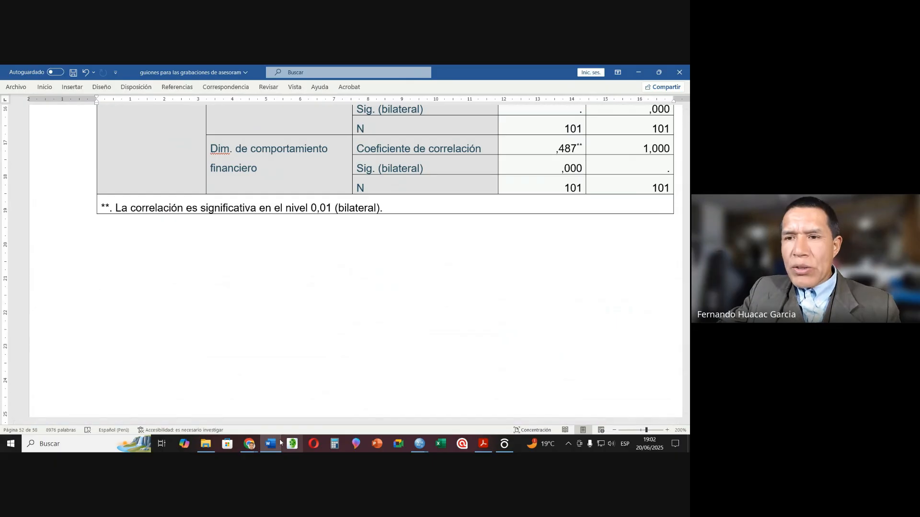
Go back to the table of correlation tests by measurement level and examine its nominal, ordinal and continuous rows.
scroll(493, 288, up, 10)
scroll(491, 241, up, 15)
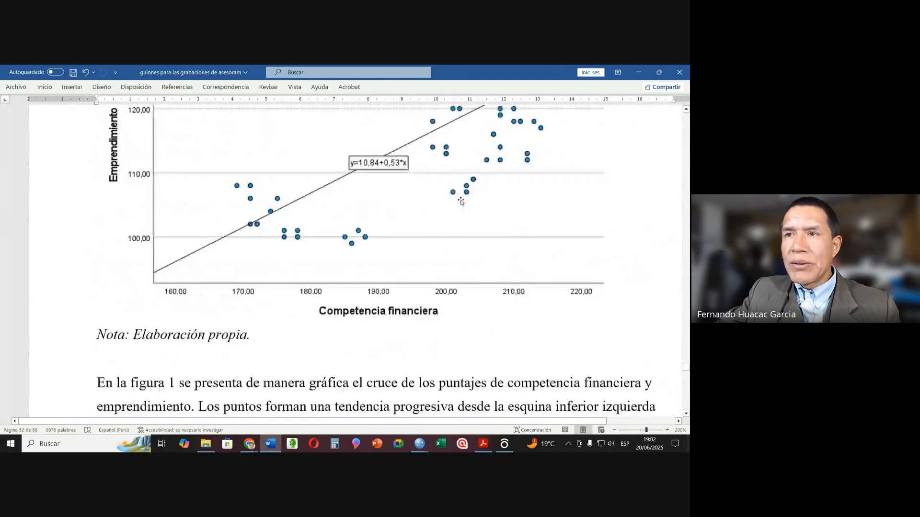
scroll(381, 124, up, 15)
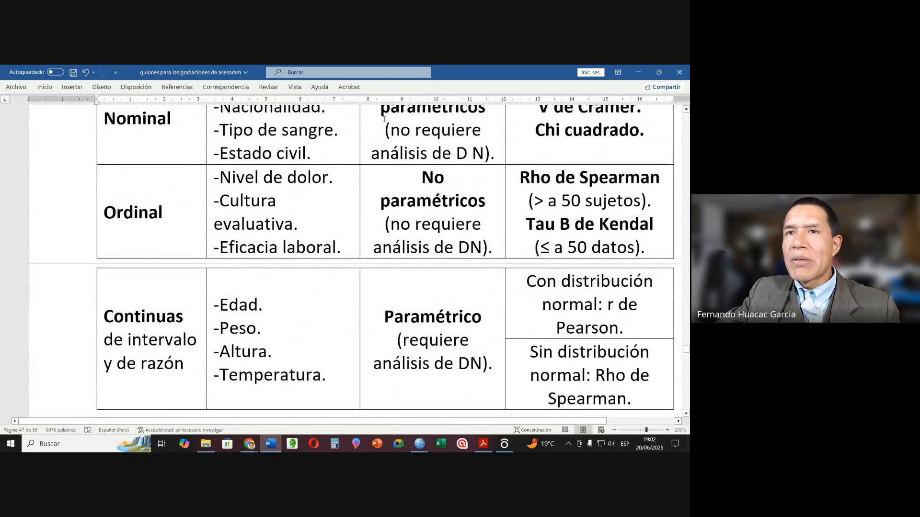
scroll(384, 119, up, 2)
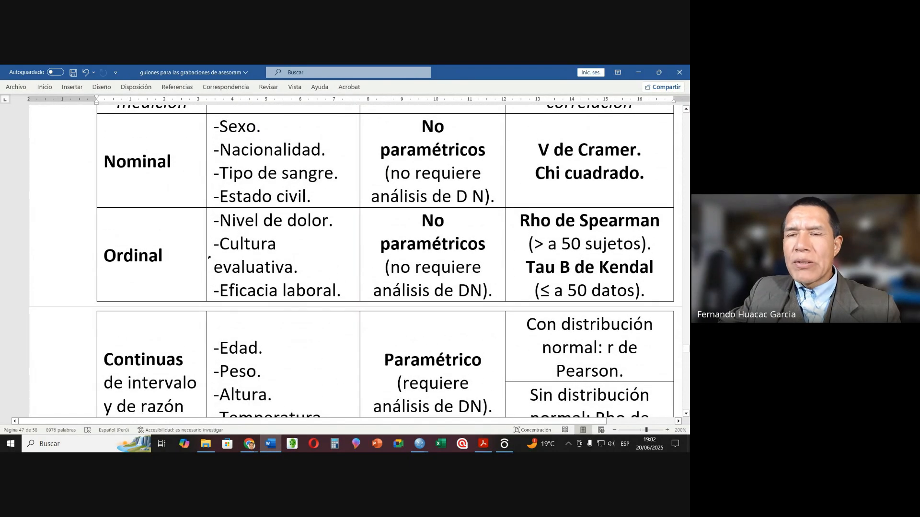
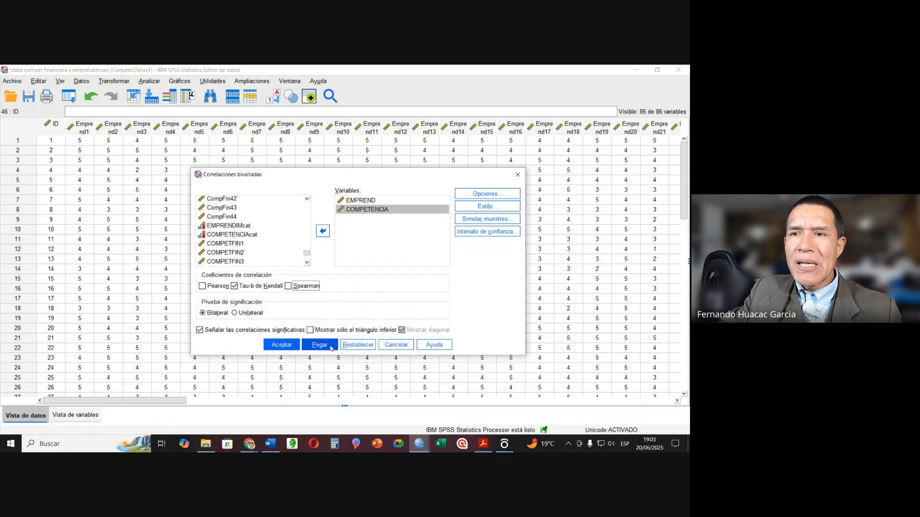
Run the Kendall Tau-b correlation between EMPREND and COMPETENCIA and examine its table in the output.
click(289, 346)
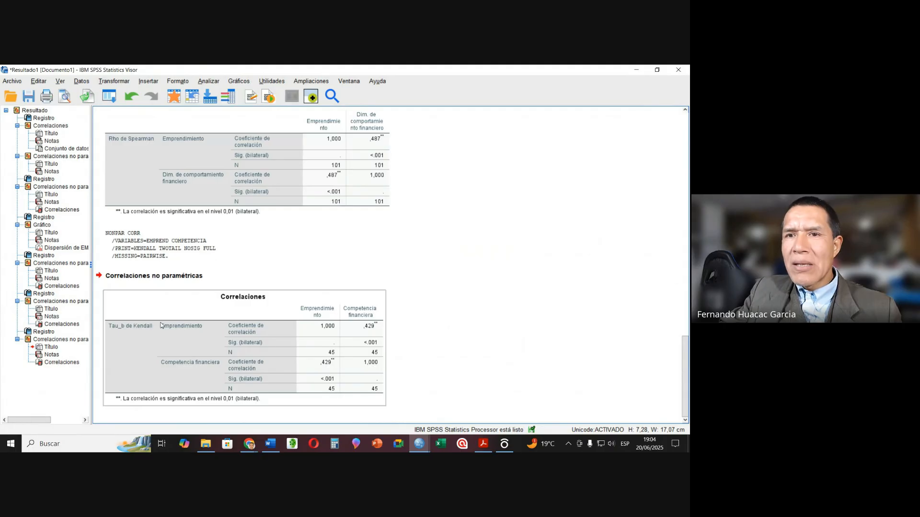
click(134, 328)
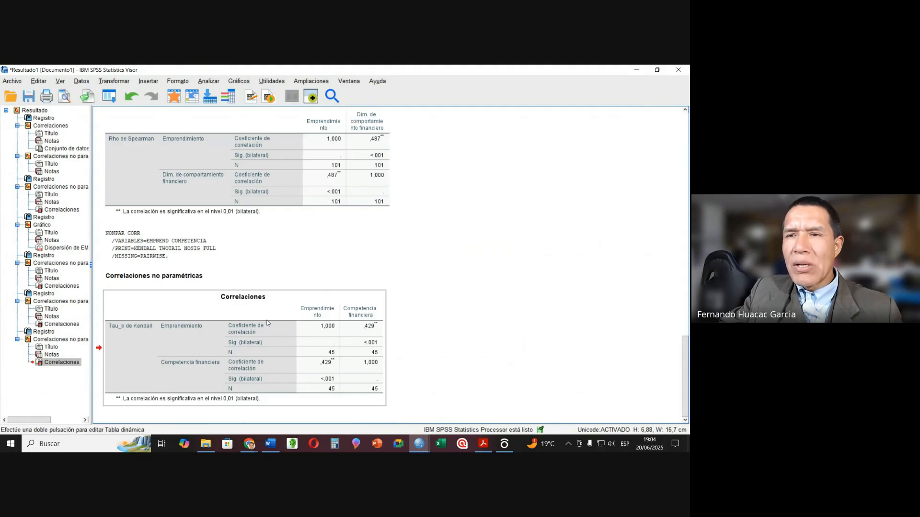
right_click(267, 322)
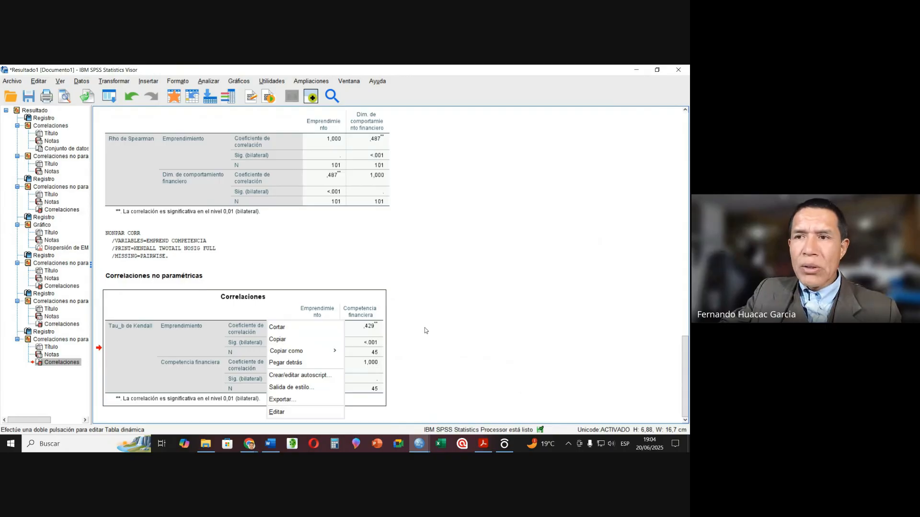
click(441, 337)
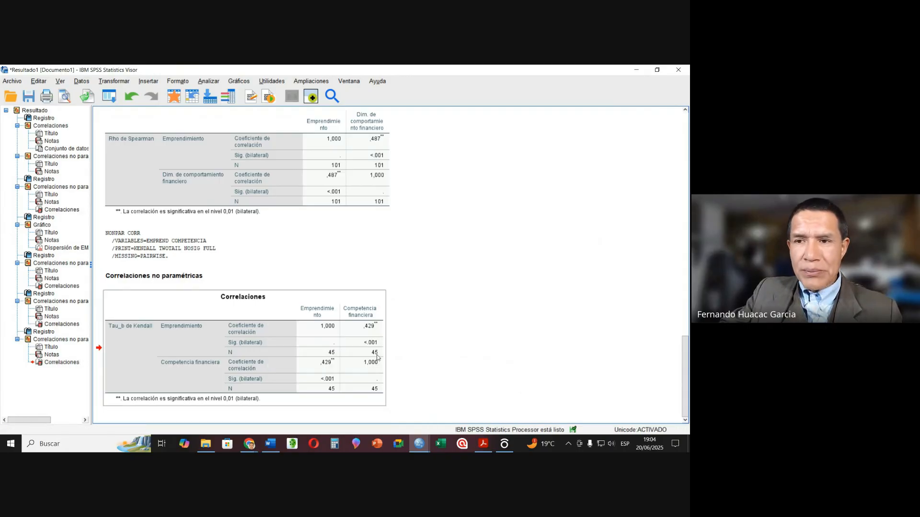
Consult the ordinal row of the tests table in Word, and open edad y glicemia.sav from the distribuc normal folder in SPSS.
click(271, 444)
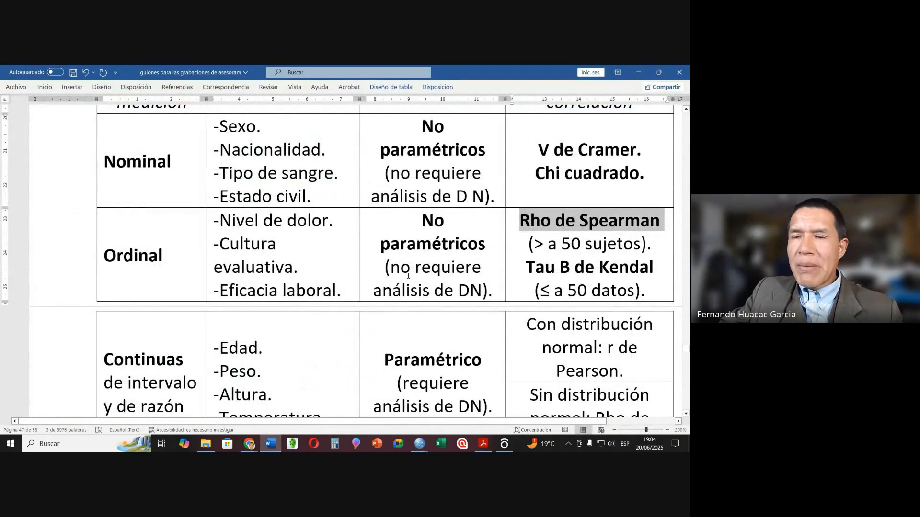
click(265, 242)
key(alt+Tab)
click(42, 135)
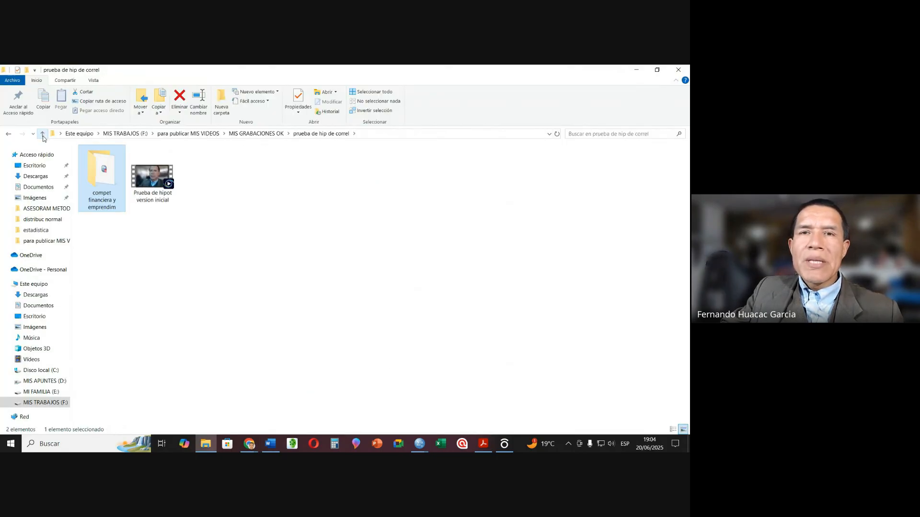
click(42, 134)
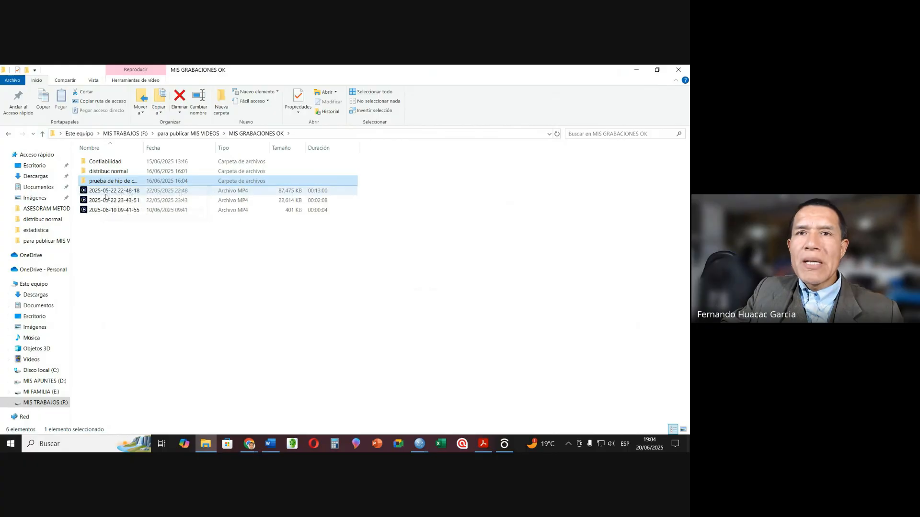
double_click(115, 175)
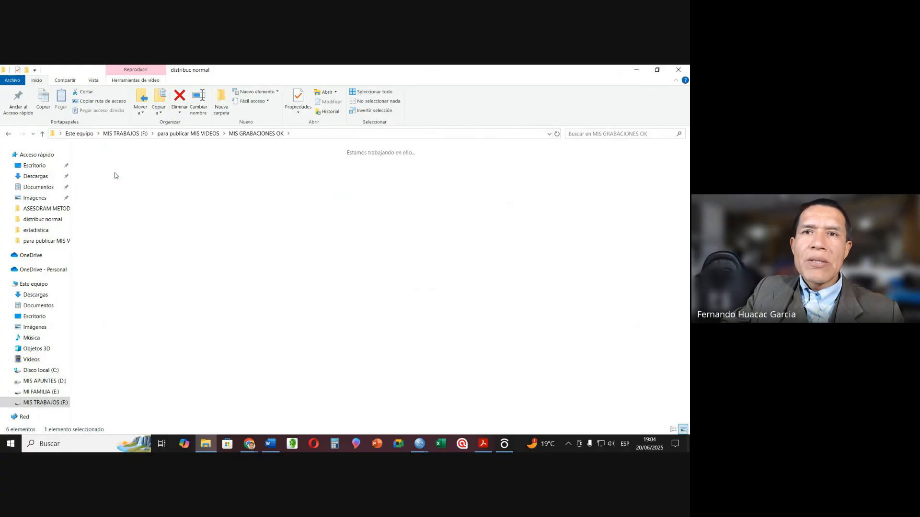
click(204, 179)
double_click(204, 179)
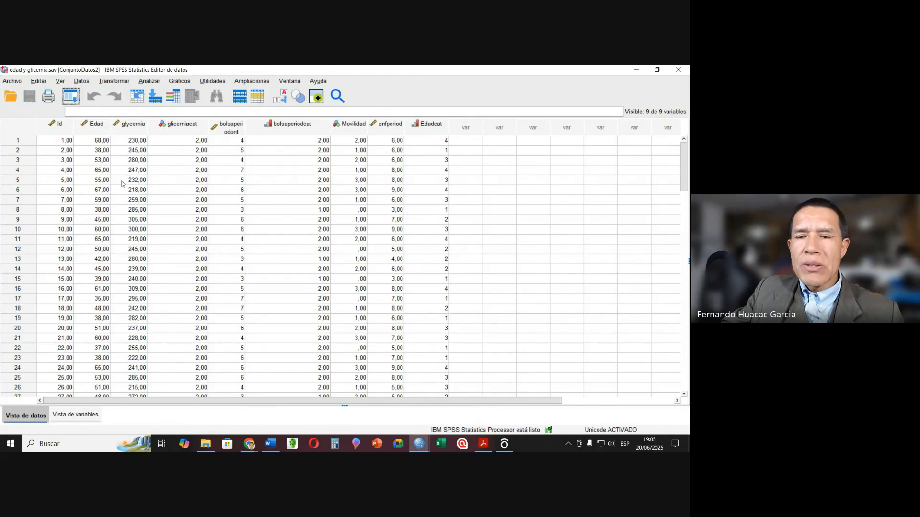
Switch back to the Word document to consult the continuous variables row of the correlation tests table.
click(271, 444)
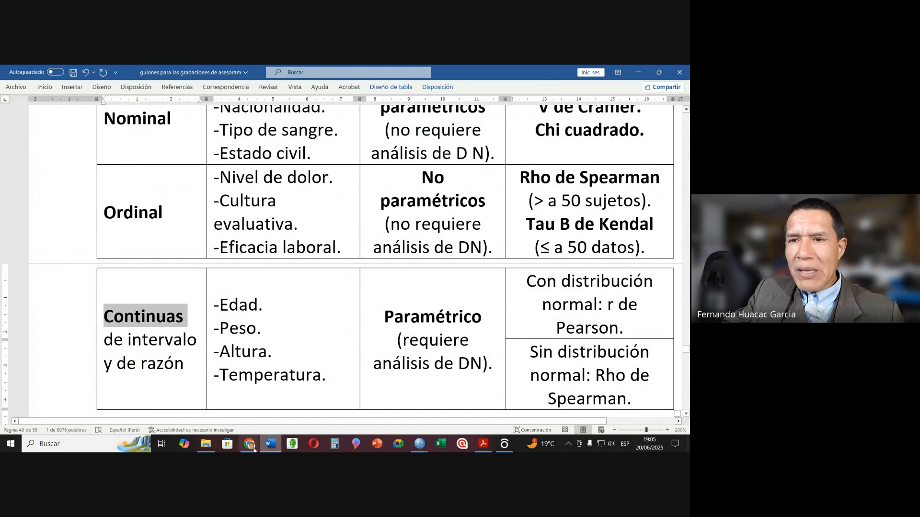
Run a one-sample Kolmogorov-Smirnov test against the normal distribution on Edad and glycemia from edad y glicemia.sav in SPSS.
click(424, 444)
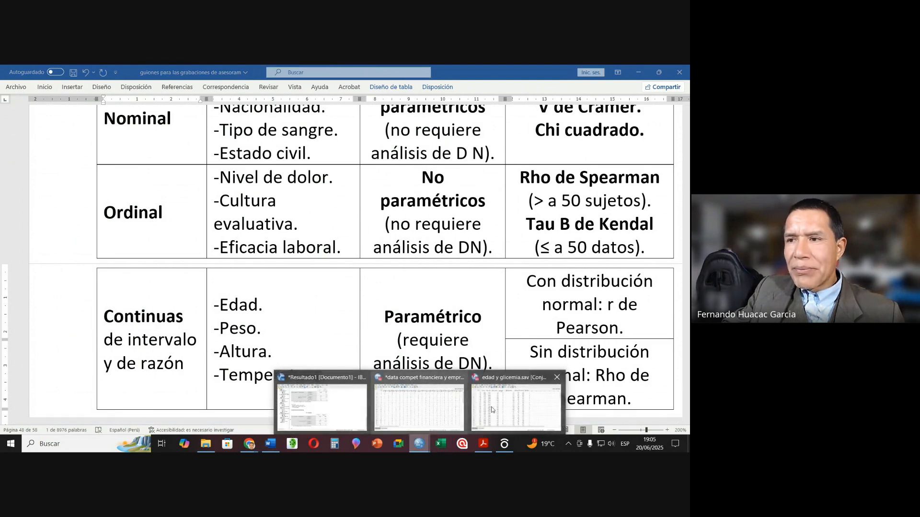
click(476, 407)
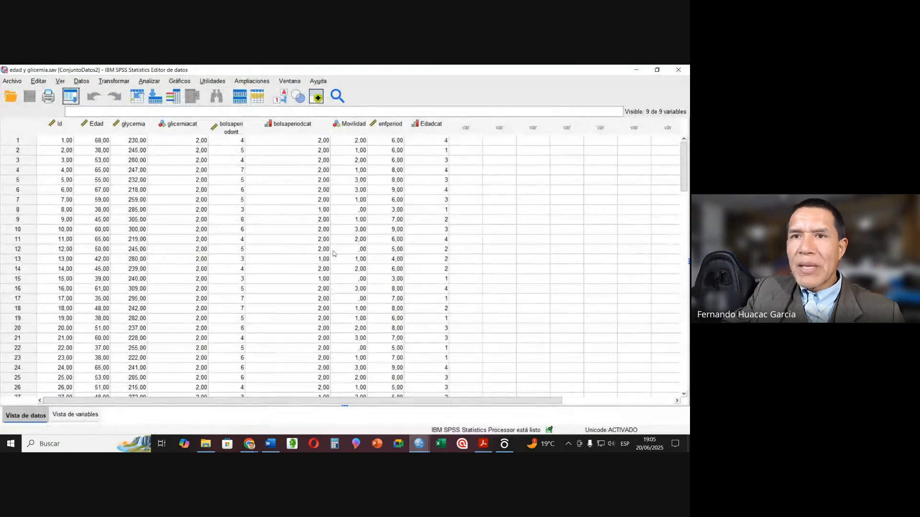
click(156, 84)
mouse_move(169, 277)
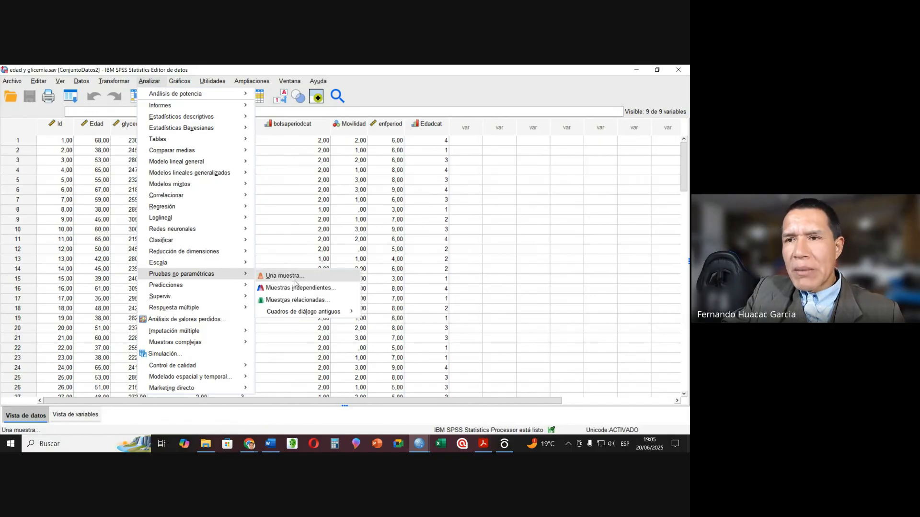
mouse_move(317, 312)
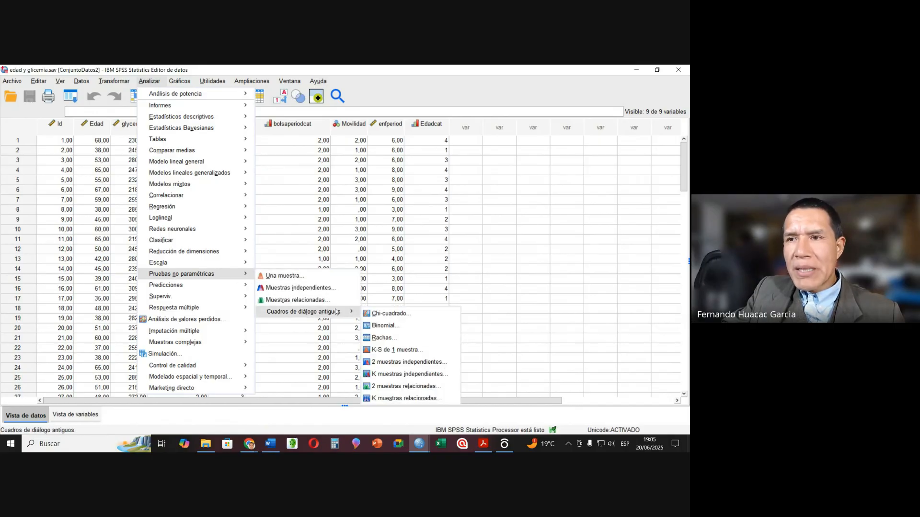
click(411, 351)
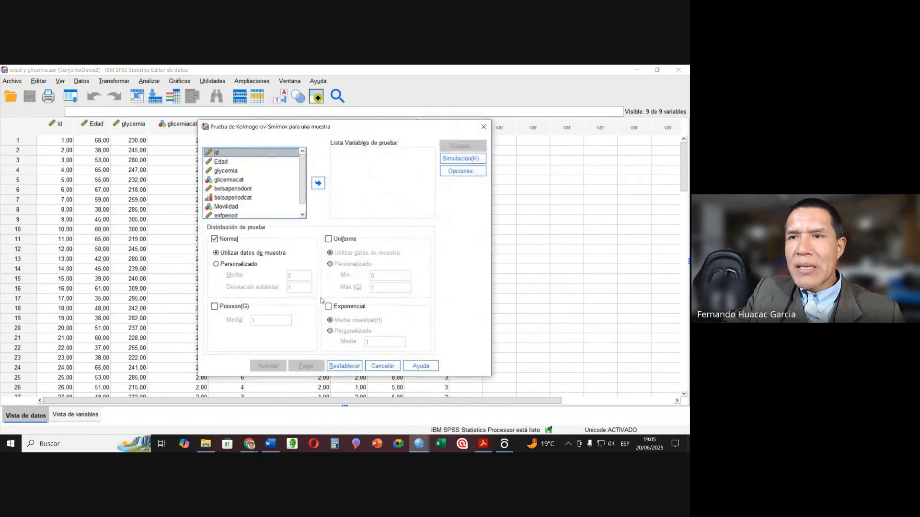
click(221, 162)
click(318, 183)
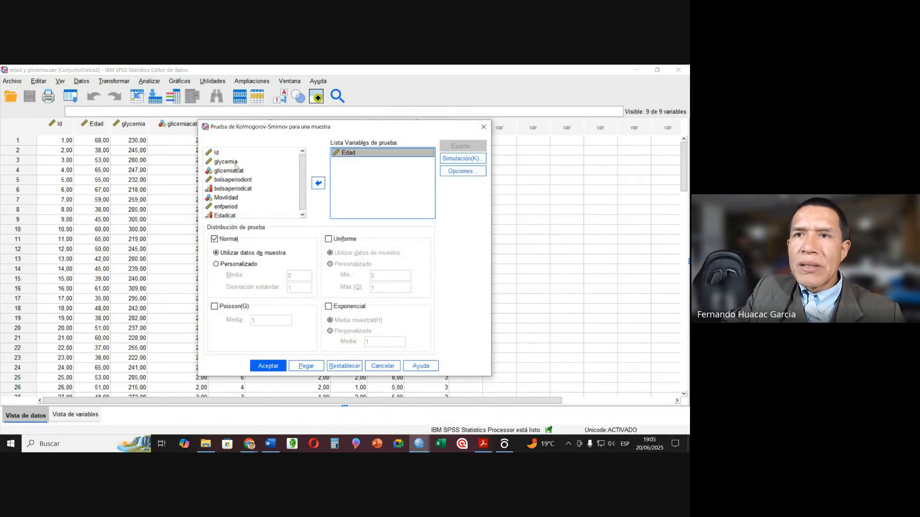
click(225, 162)
click(318, 183)
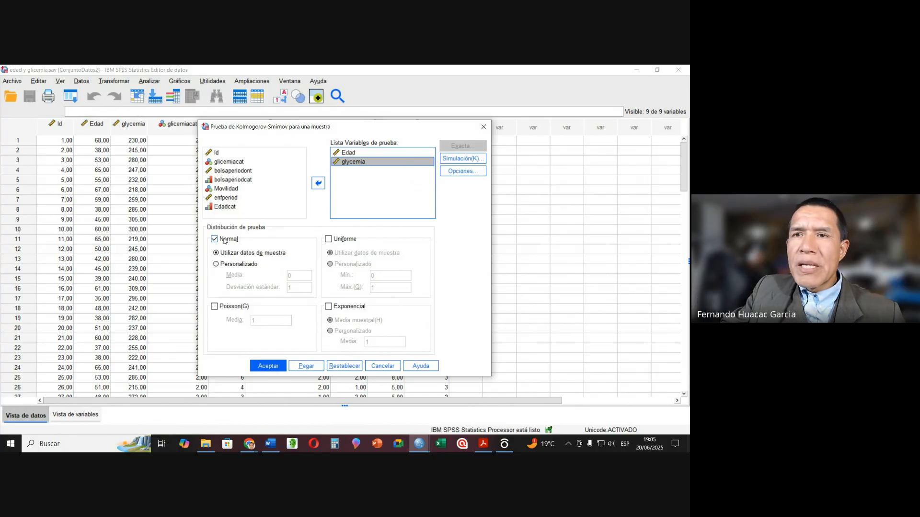
click(268, 366)
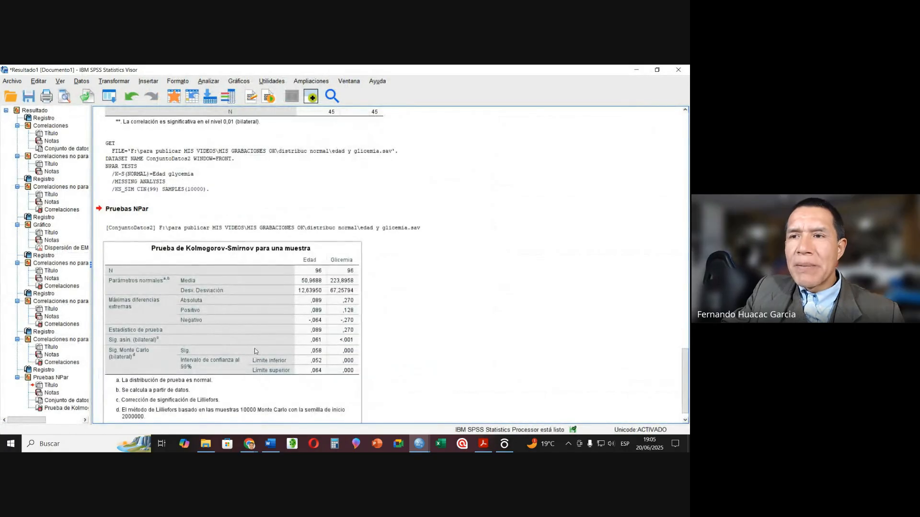
Examine the Kolmogorov-Smirnov output table, and highlight "r de Pearson" in the continuous variables row of the Word table.
scroll(295, 331, down, 1)
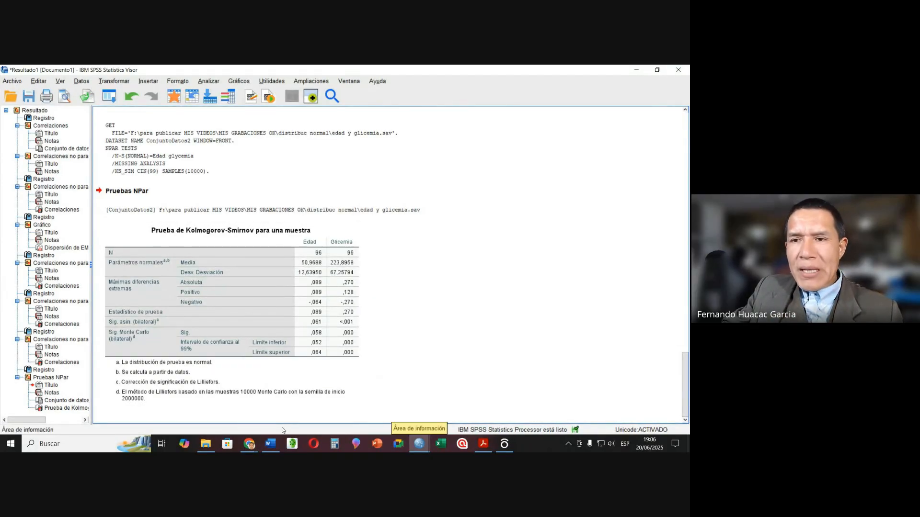
click(269, 443)
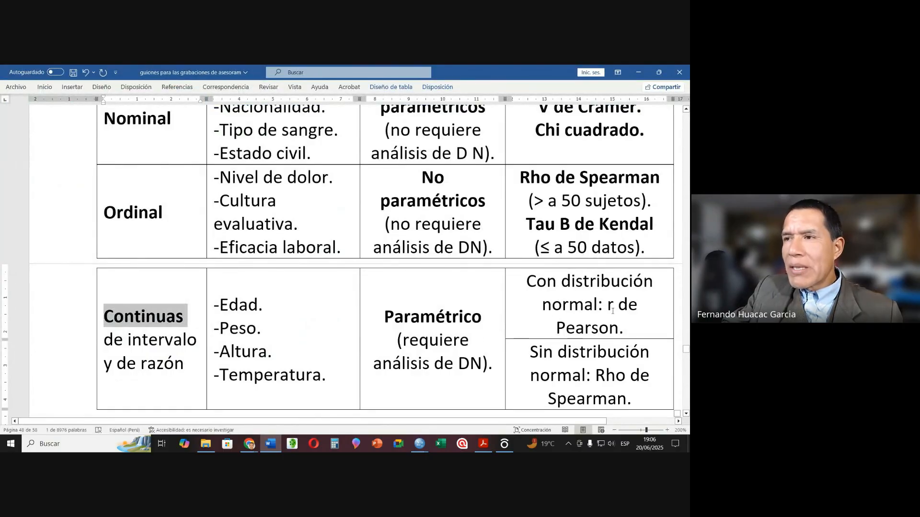
drag(609, 306, 624, 330)
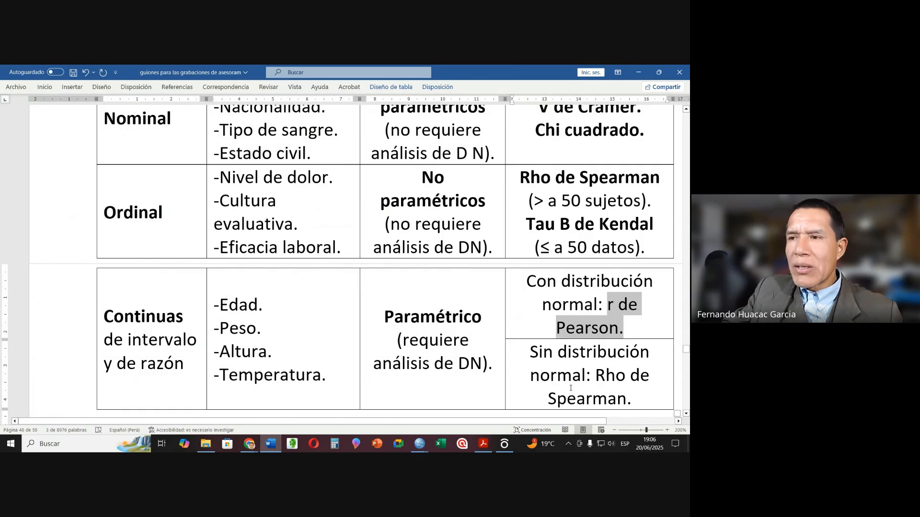
Back in SPSS, run a bivariate two-tailed correlation between Edad and glycemia using only the Spearman coefficient, without Pearson.
key(alt+Tab)
click(149, 81)
mouse_move(173, 196)
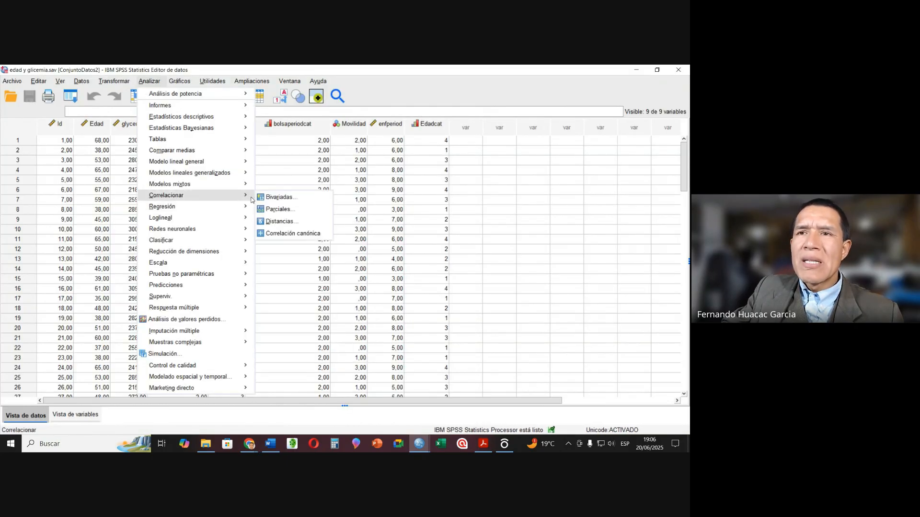
click(285, 198)
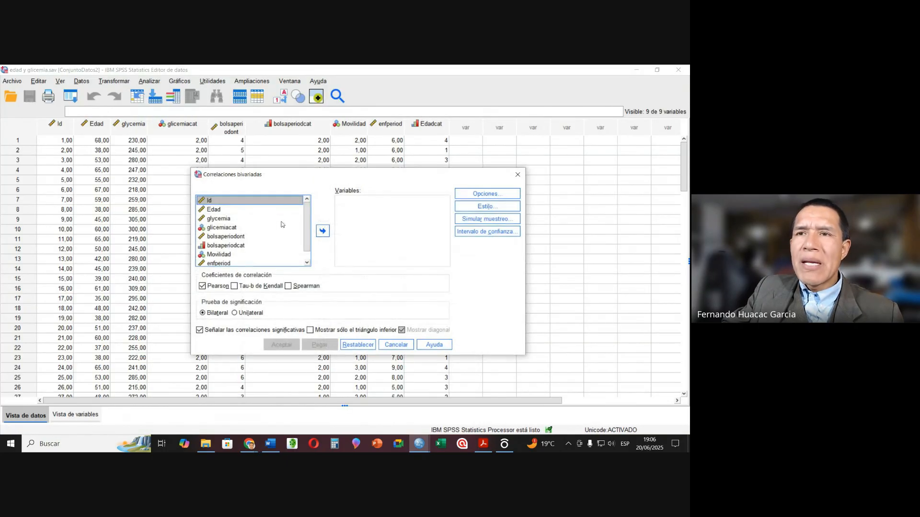
click(214, 209)
click(322, 231)
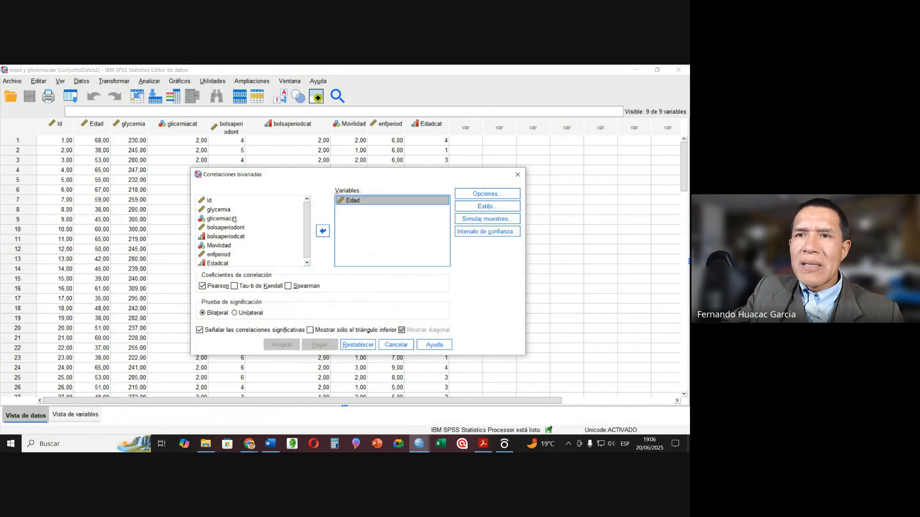
click(219, 210)
click(322, 231)
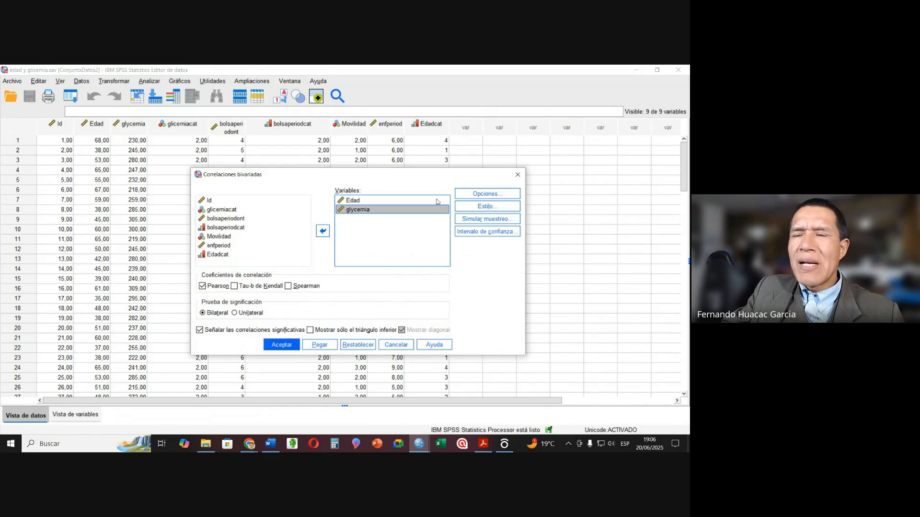
click(289, 286)
click(202, 286)
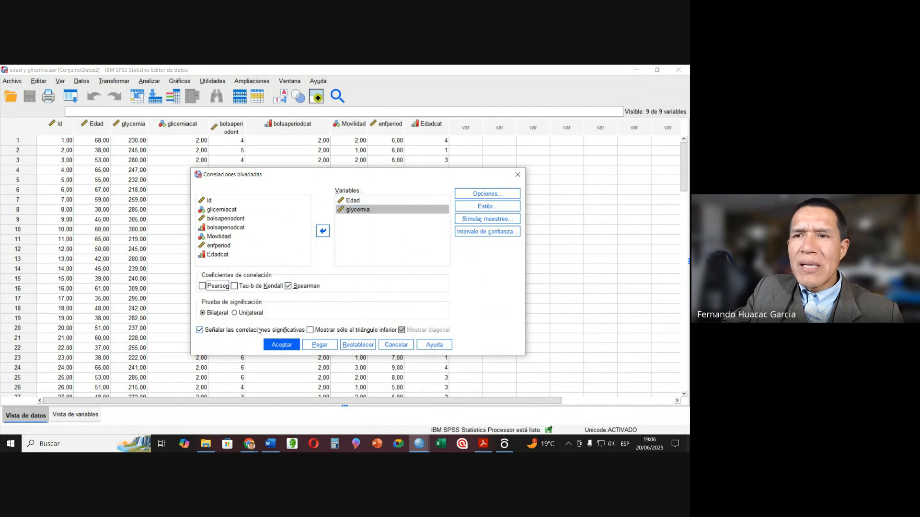
click(281, 345)
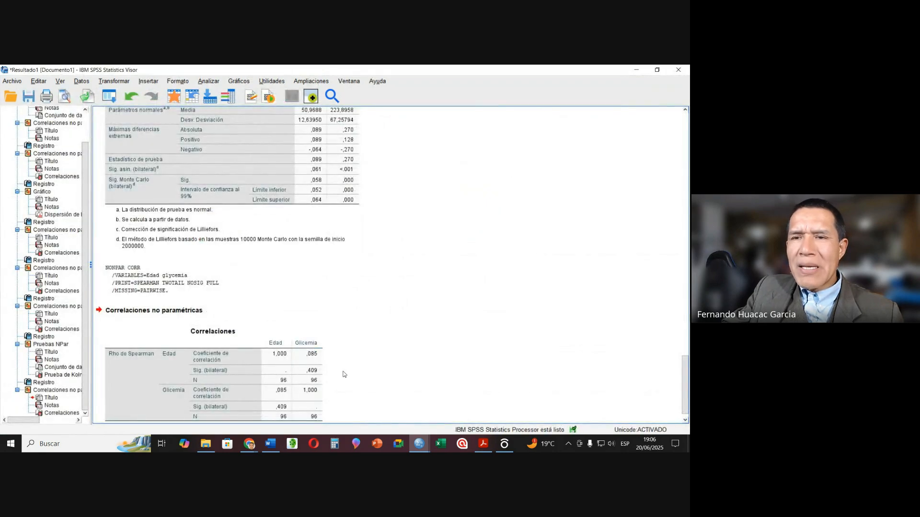
Copy the Rho de Spearman correlation table for Edad and Glicemia from the SPSS output.
click(238, 355)
right_click(238, 353)
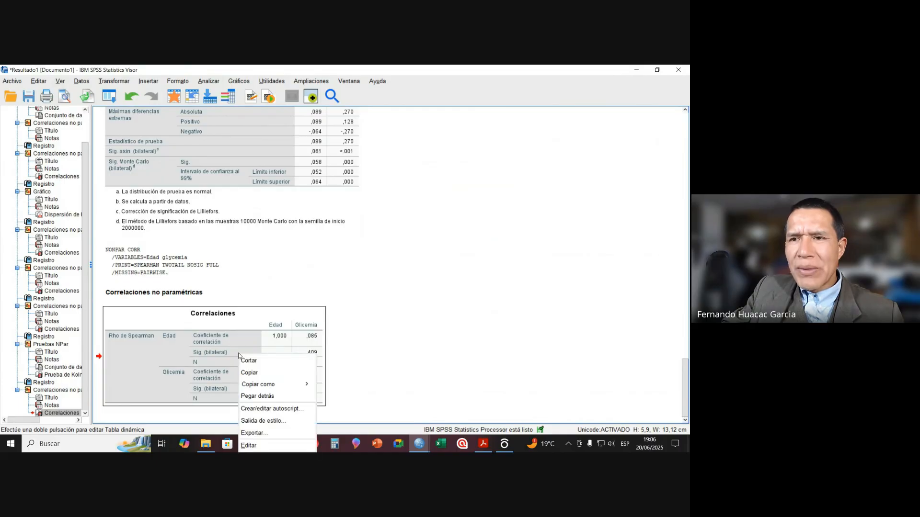
click(257, 374)
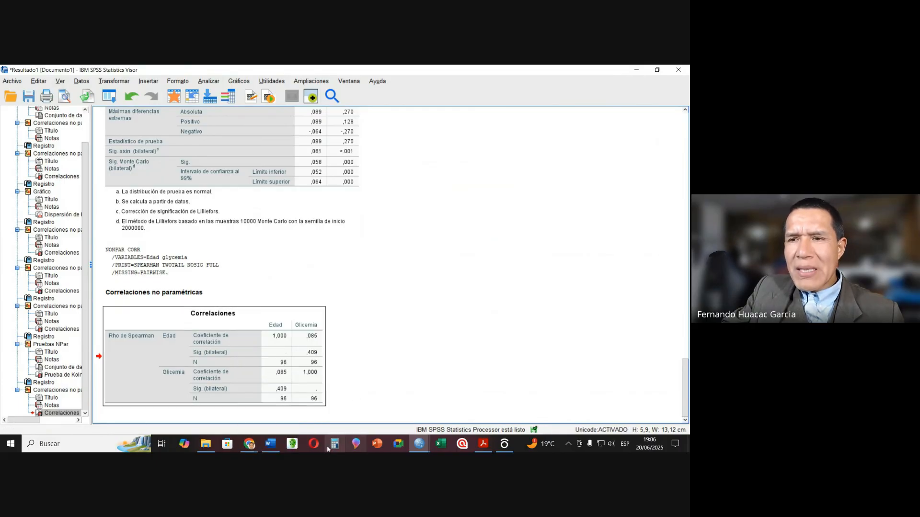
Paste the copied correlation table into the Word document, in the blank area ahead of the Estadígrafos, Rangos and Significados table.
click(271, 444)
scroll(340, 337, down, 20)
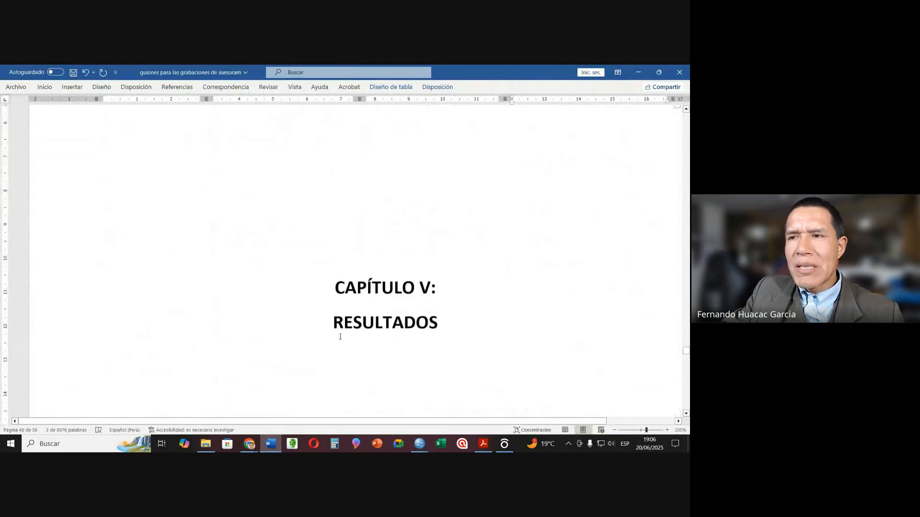
scroll(351, 307, down, 20)
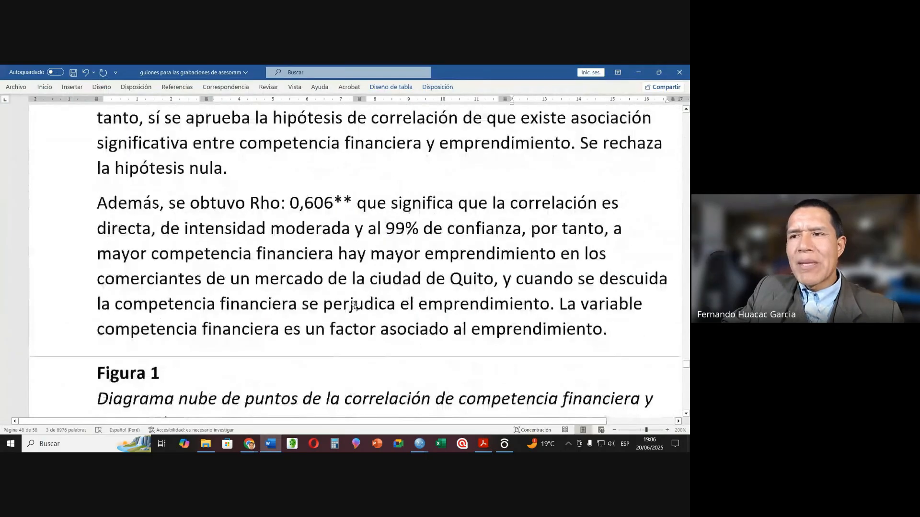
scroll(356, 302, down, 5)
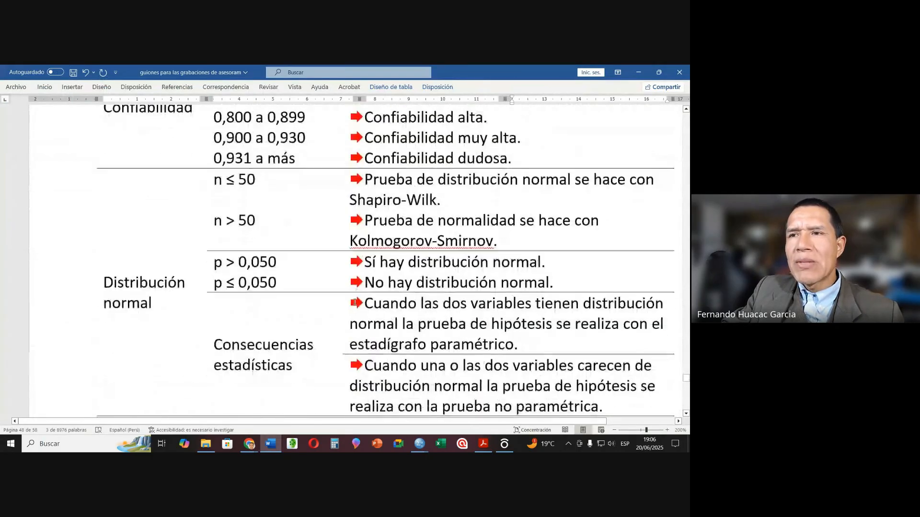
scroll(355, 303, down, 15)
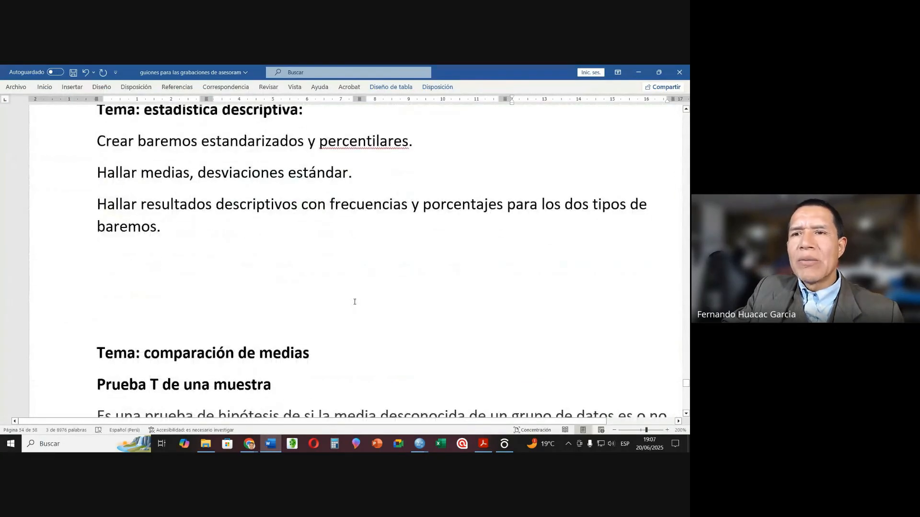
scroll(356, 300, up, 15)
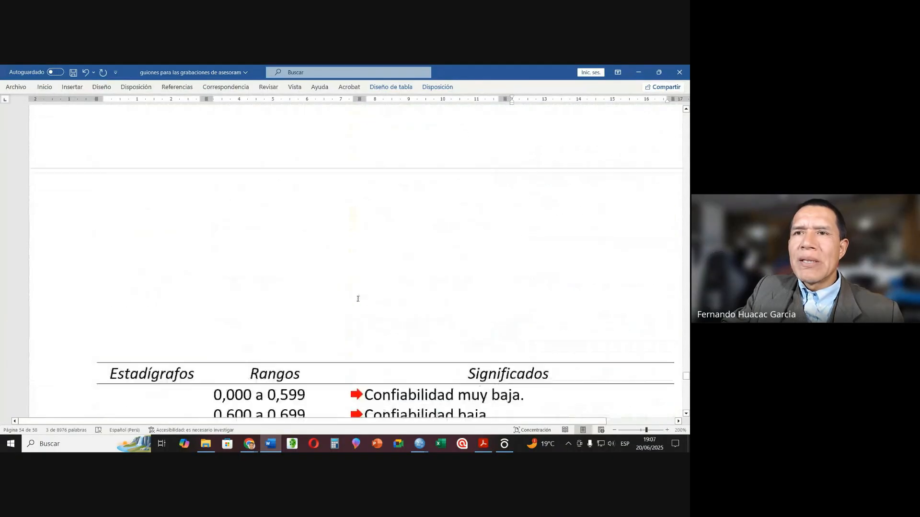
scroll(357, 298, up, 3)
click(142, 314)
scroll(152, 302, down, 2)
key(Return)
key(Return)
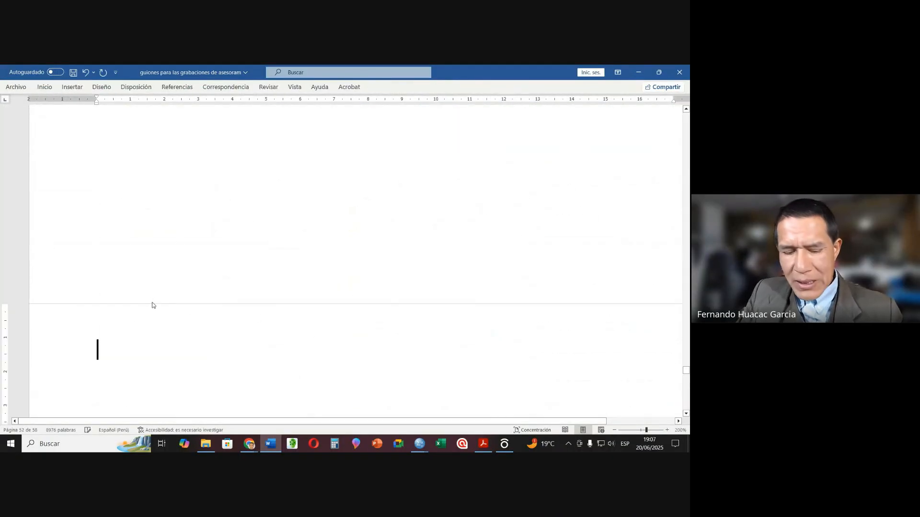
text(Correlaciones 			Edad	Glicemia Rho de Spearman	Edad	Coeficiente de correlación	1,000	,085 		Sig. (bilateral)	.	,409 		N	96	96 	Glicemia	Coeficiente de correlación	,085	1,000 		Sig. (bilateral)	,409	. 		N	96	96)
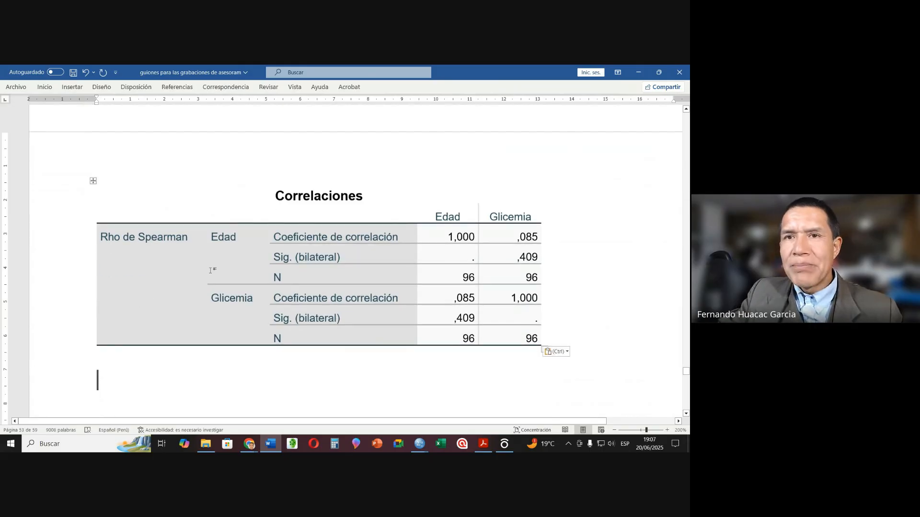
Apply borders to all cells of the pasted Correlaciones table and autofit it to the window.
click(93, 182)
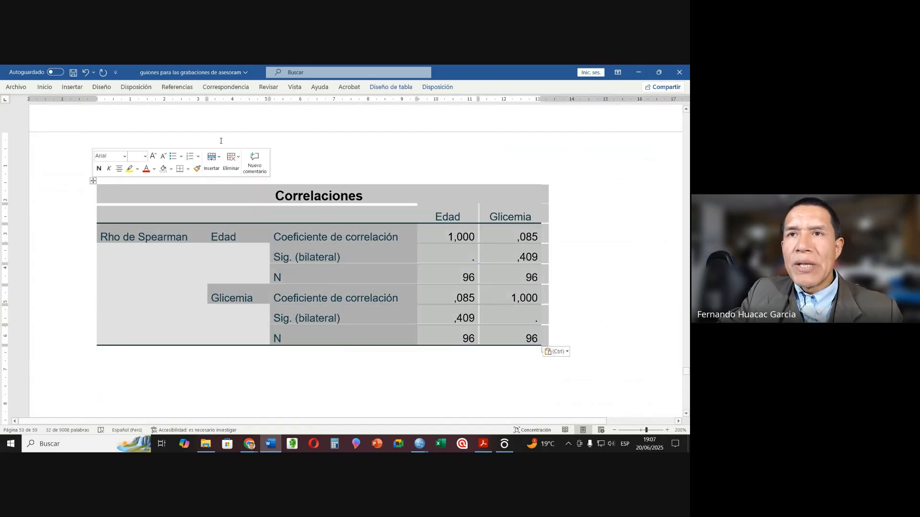
right_click(275, 225)
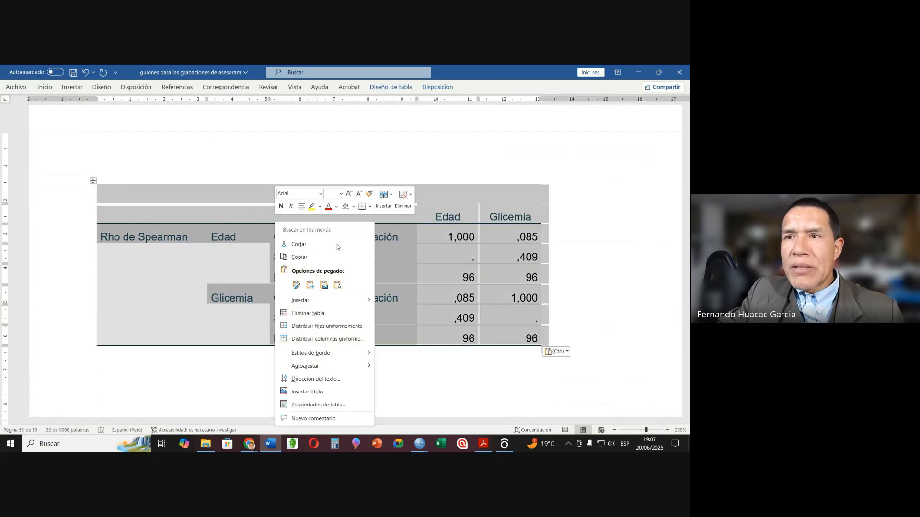
click(371, 207)
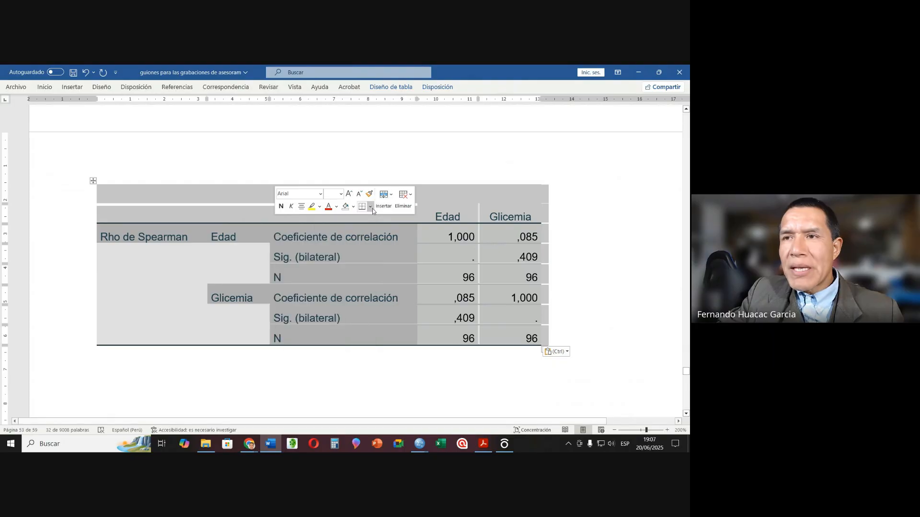
click(381, 280)
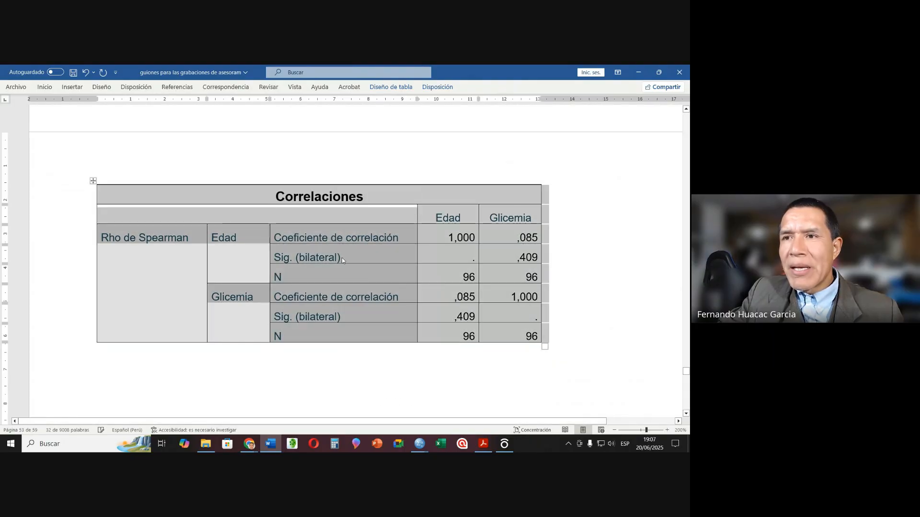
right_click(343, 229)
mouse_move(384, 373)
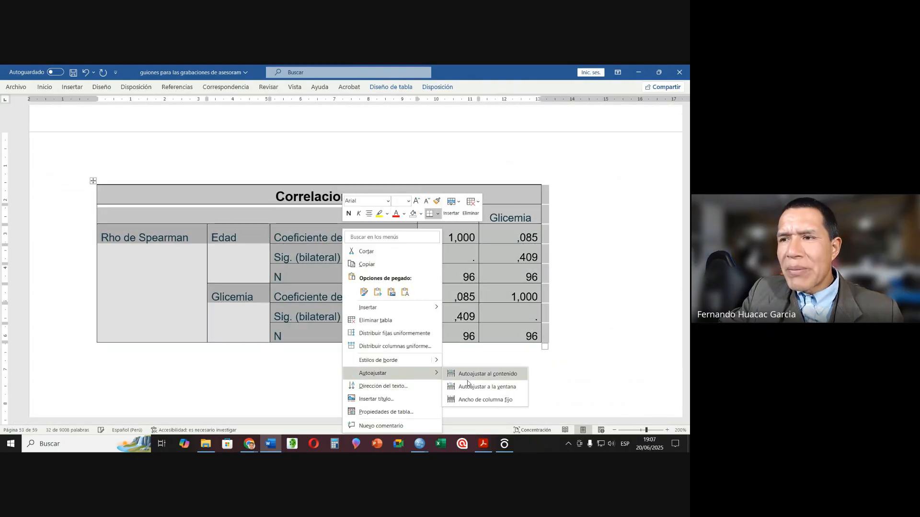
click(474, 386)
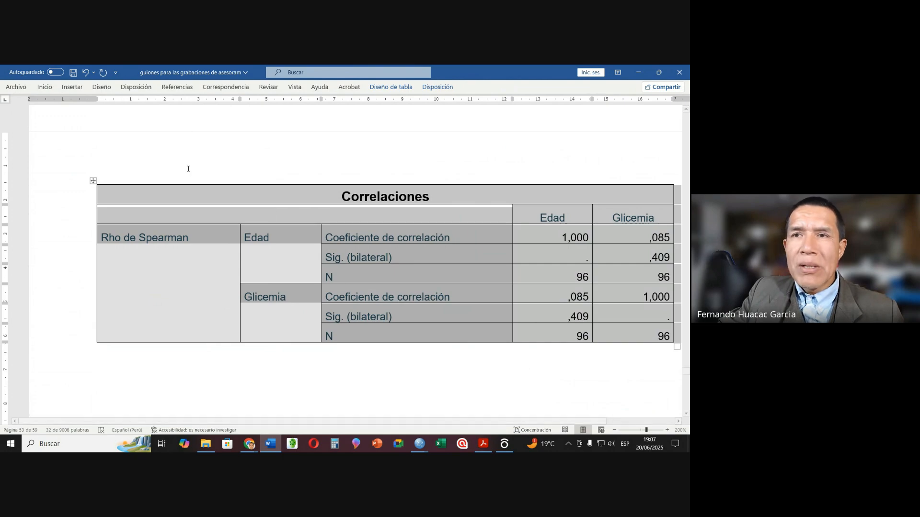
Set the font size of the whole Correlaciones table to 12.
right_click(243, 197)
click(301, 170)
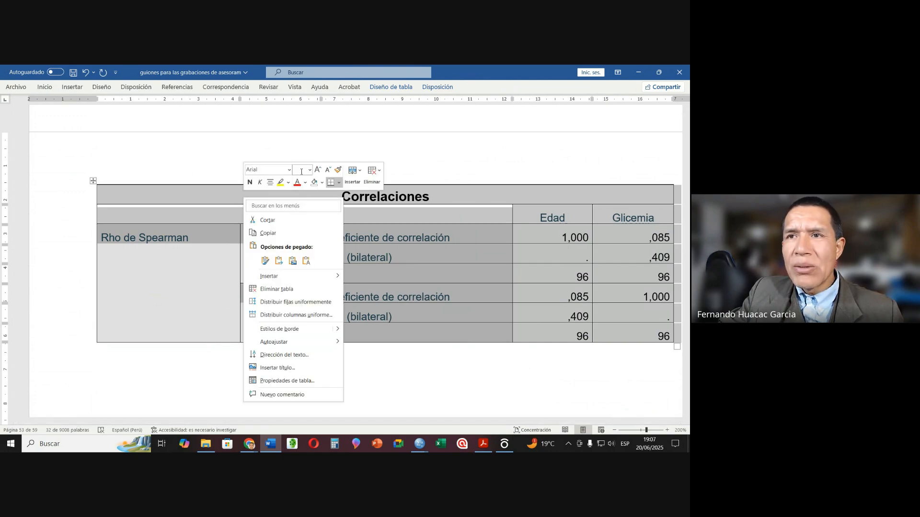
text(12)
key(Return)
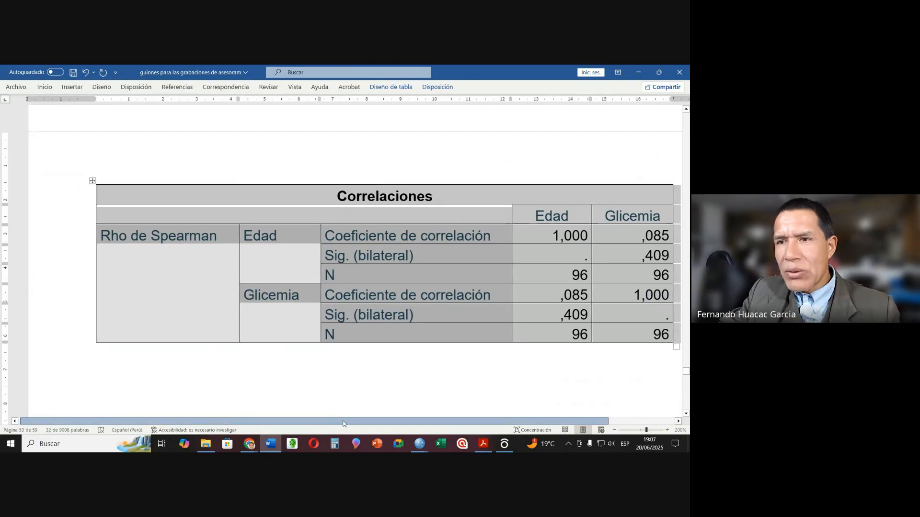
drag(337, 421, 387, 417)
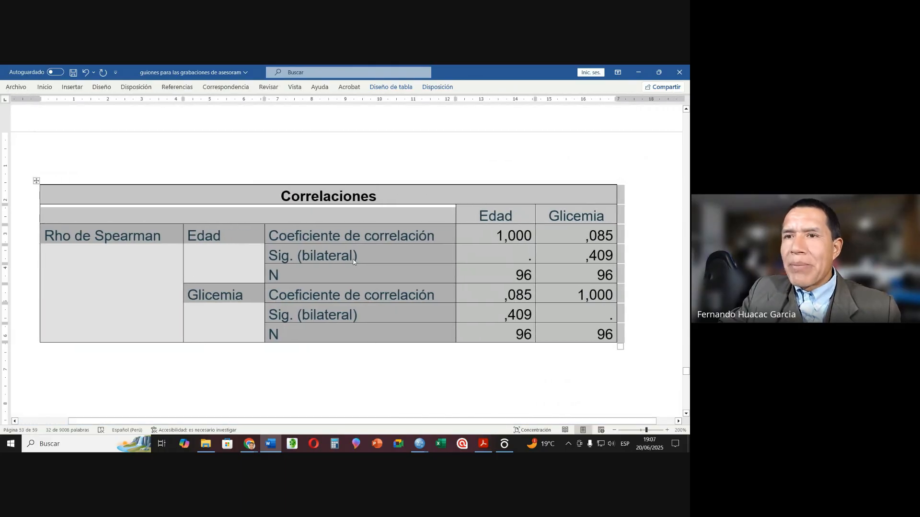
Add "valor p" after Sig. (bilateral) in the Glicemia rows of the Correlaciones table.
click(353, 257)
drag(226, 296, 425, 298)
drag(497, 217, 500, 335)
click(499, 318)
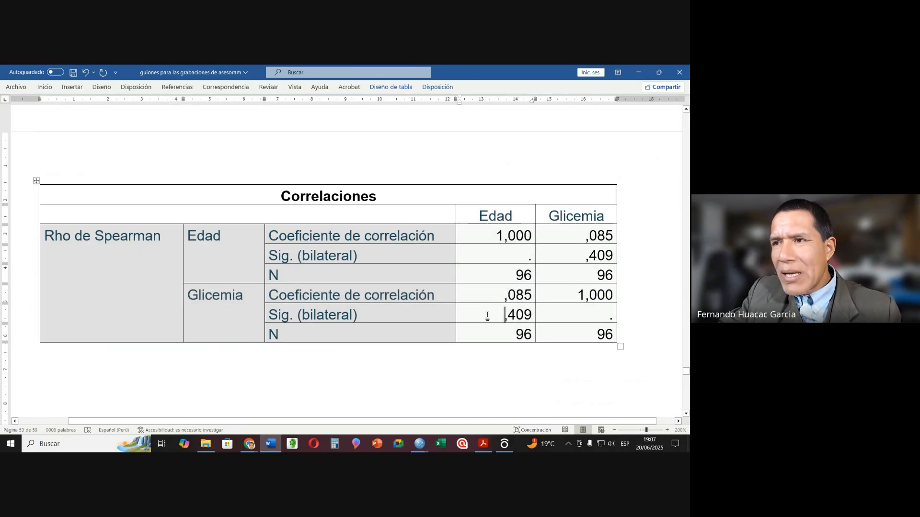
click(366, 316)
text(valor p)
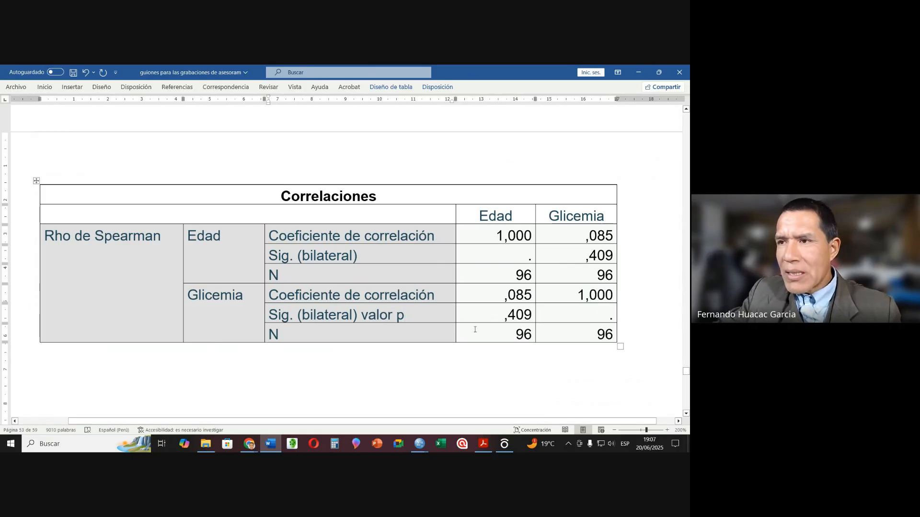
Examine the Rho de Spearman coefficient and the p value between Glicemia and Edad in the Correlaciones table.
drag(503, 316, 527, 314)
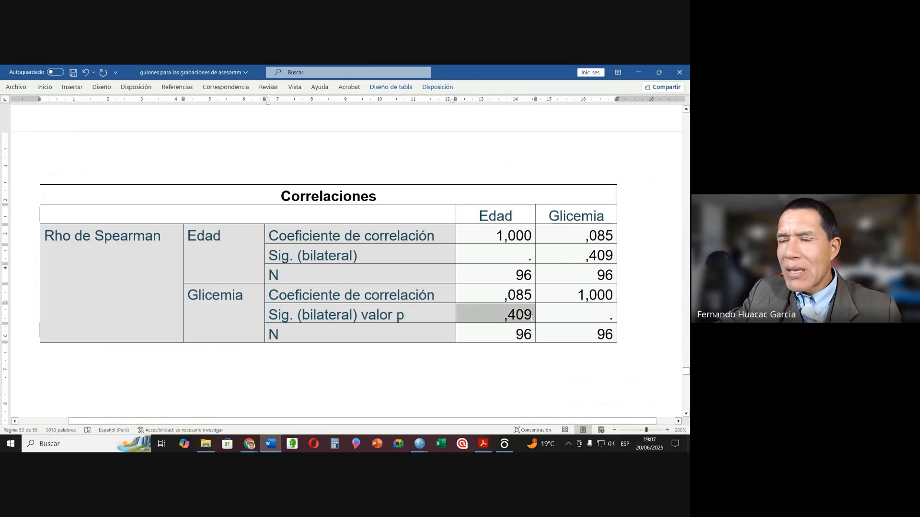
click(362, 302)
drag(131, 237, 161, 238)
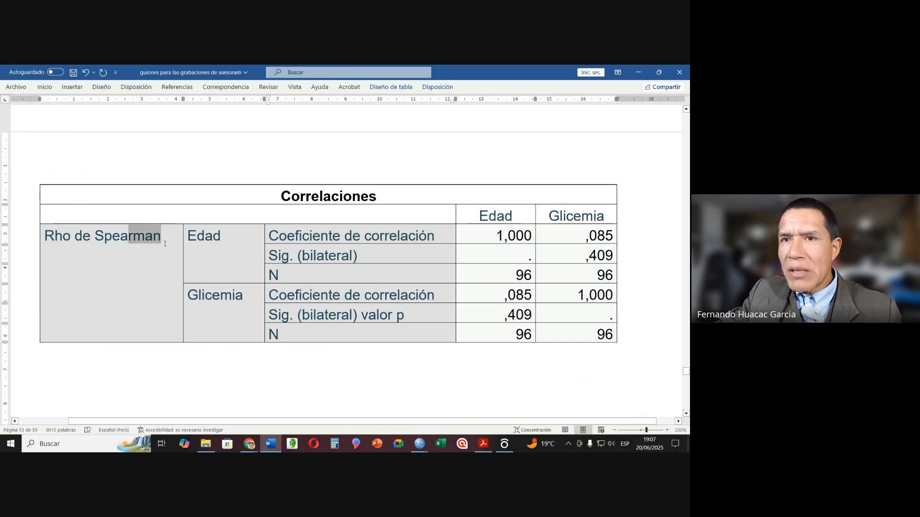
drag(493, 298, 520, 301)
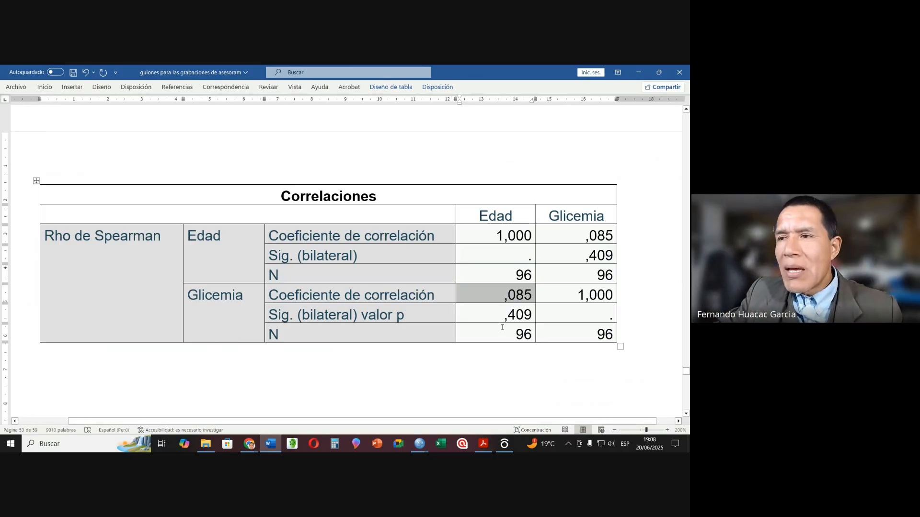
drag(504, 319, 527, 316)
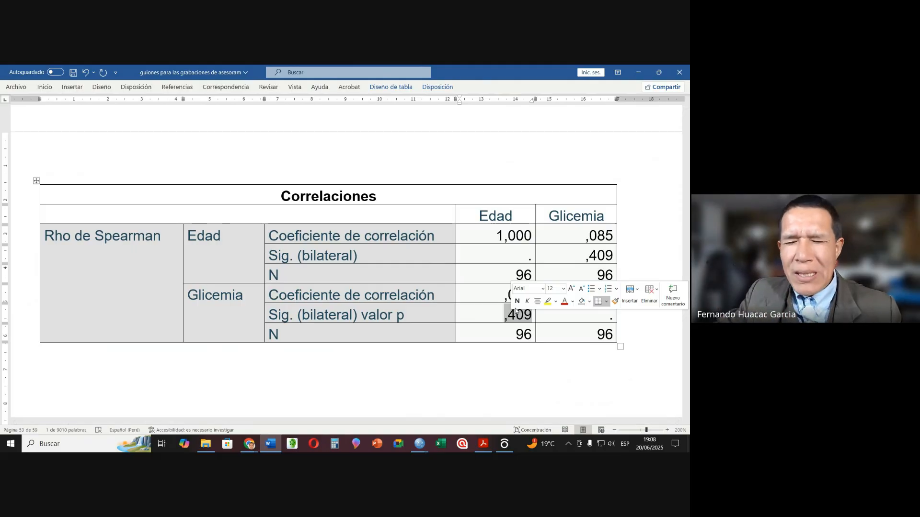
Below the Correlaciones table, write "En la tabla 6 se correlacionó con el estadígrafo Rho de Spearman".
click(143, 390)
text(En la tabla )
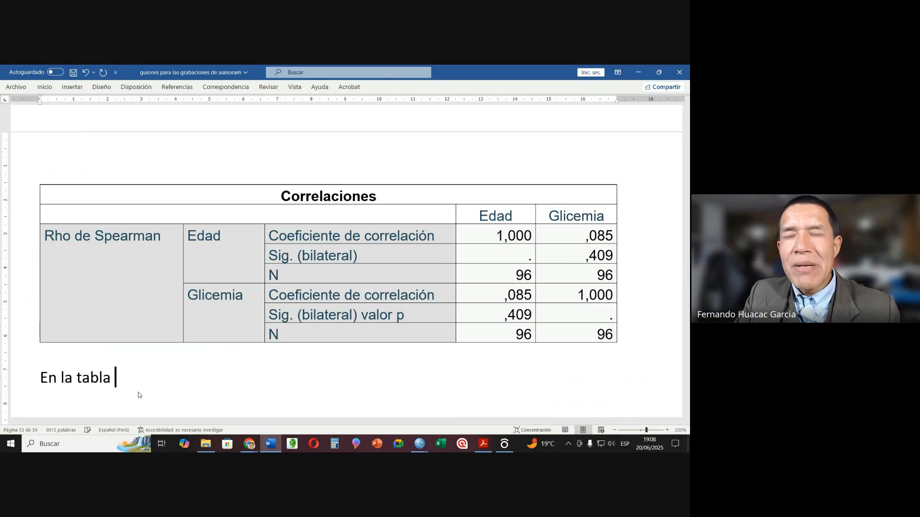
text(6 se correlacionó )
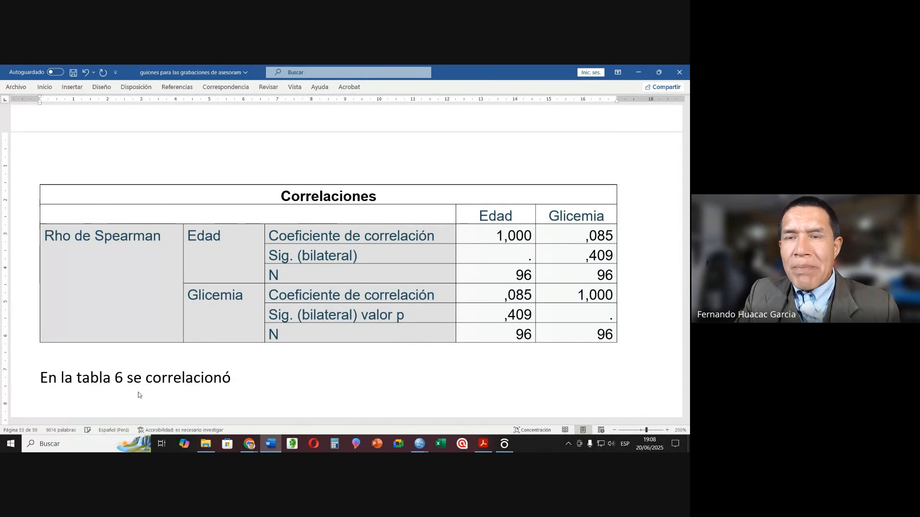
text(con el est)
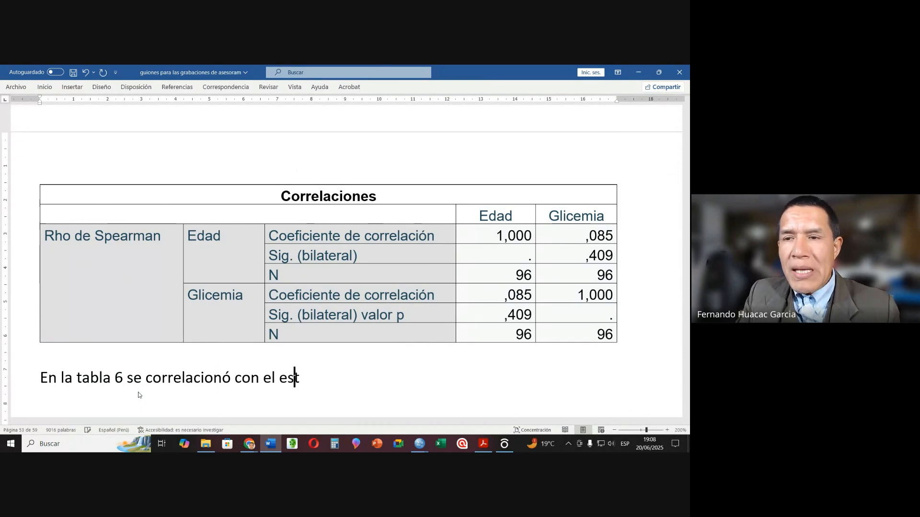
text(adígrafo R)
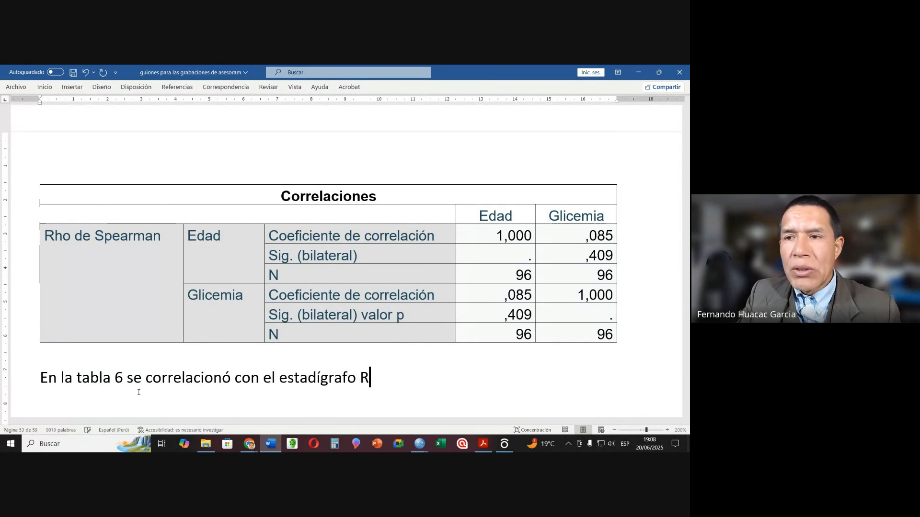
text(ho de Spearman)
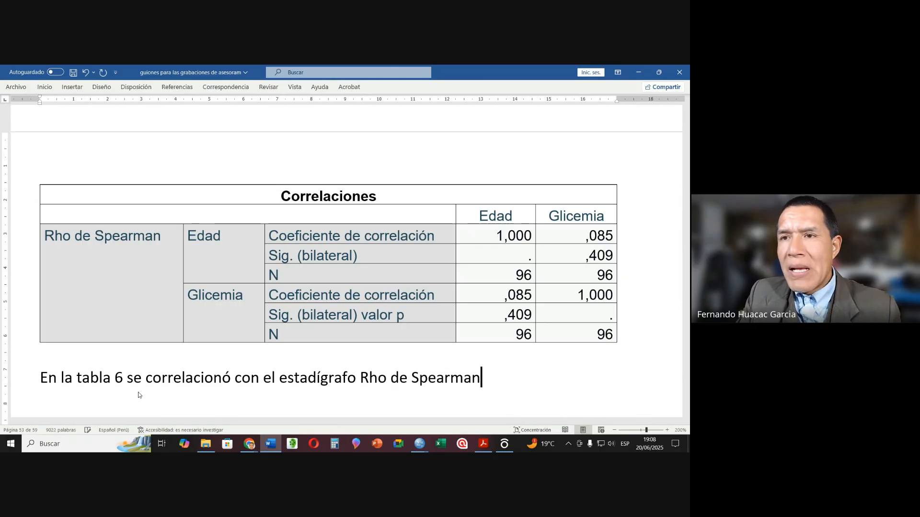
Continue the interpretation sentence with "las variables edad y glicemia y se".
text( las varaibl)
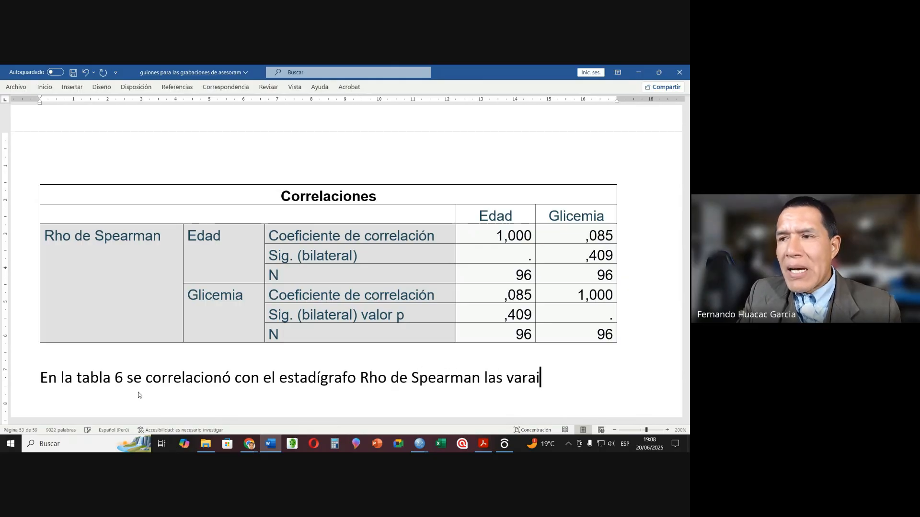
key(BackSpace)
key(BackSpace)
key(BackSpace)
key(BackSpace)
text(iables )
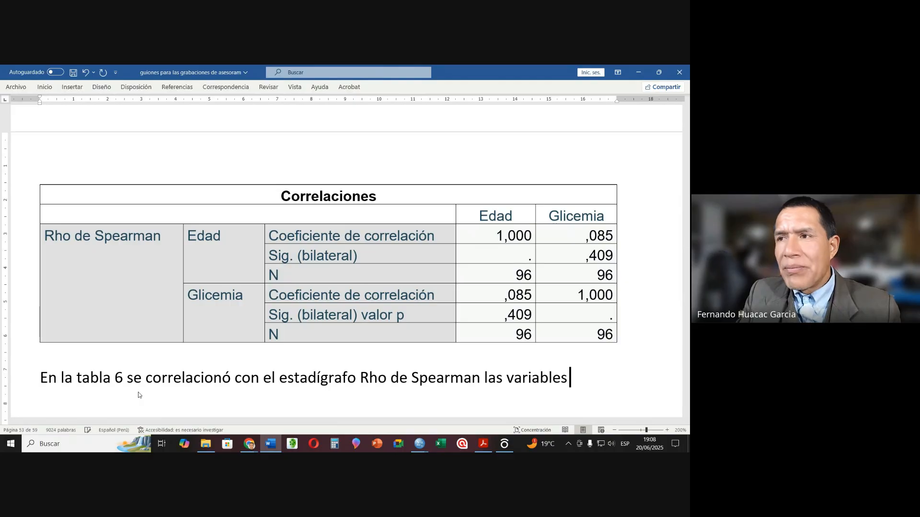
text(Eda)
key(BackSpace)
key(BackSpace)
key(BackSpace)
key(BackSpace)
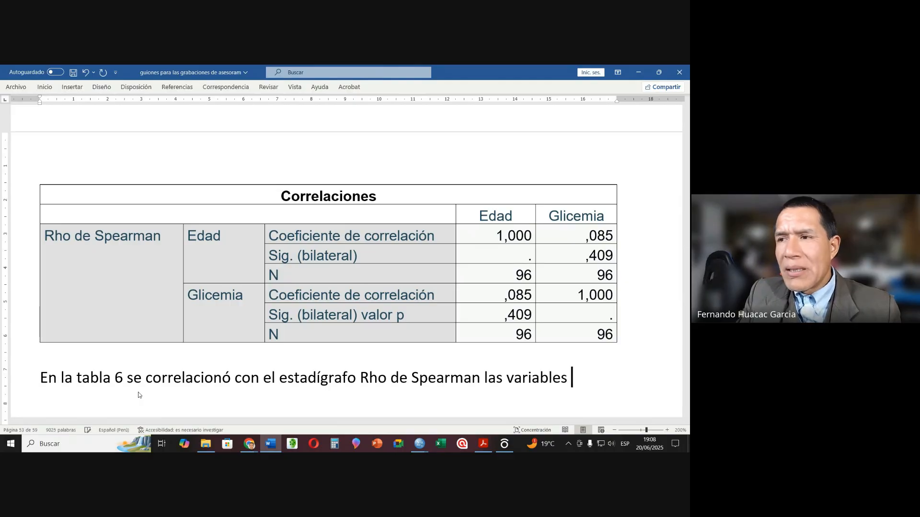
key(BackSpace)
text(s eda)
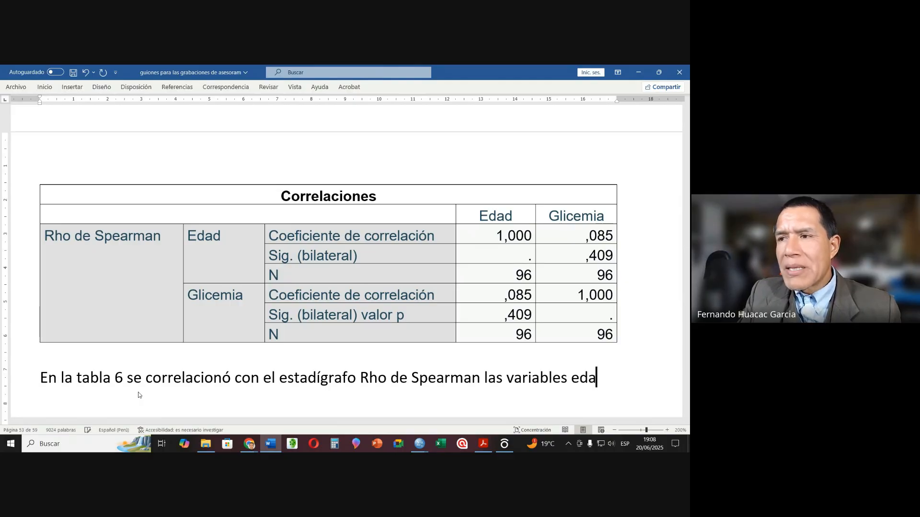
text(d y glicemia y se)
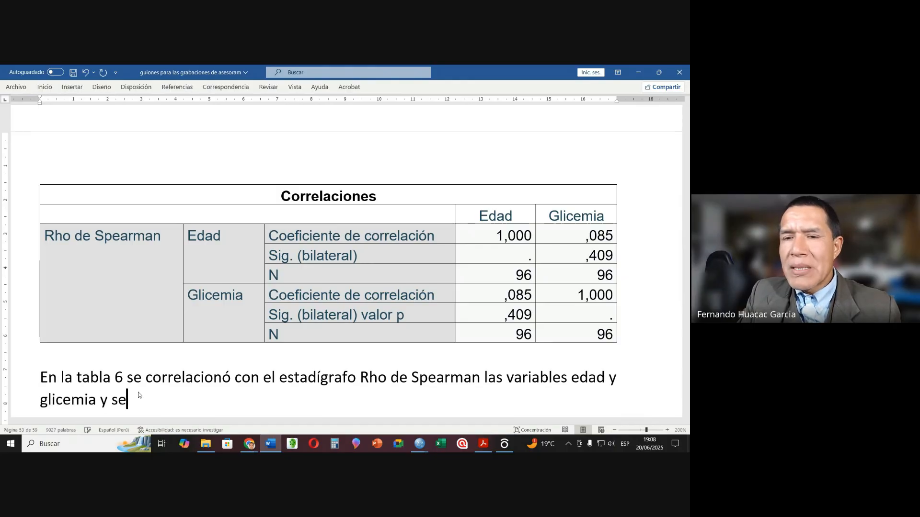
Extend the interpretation sentence with the p value by adding "halló P: 0,409".
text( halló )
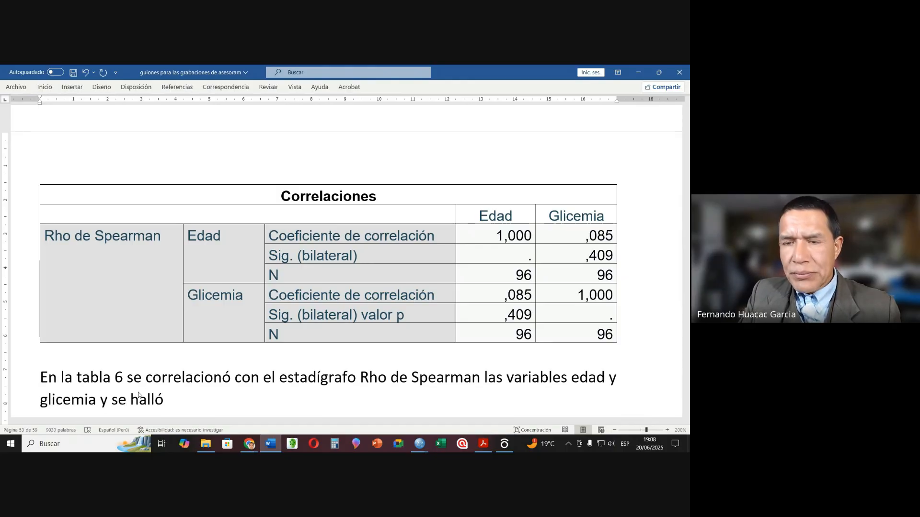
text(P)
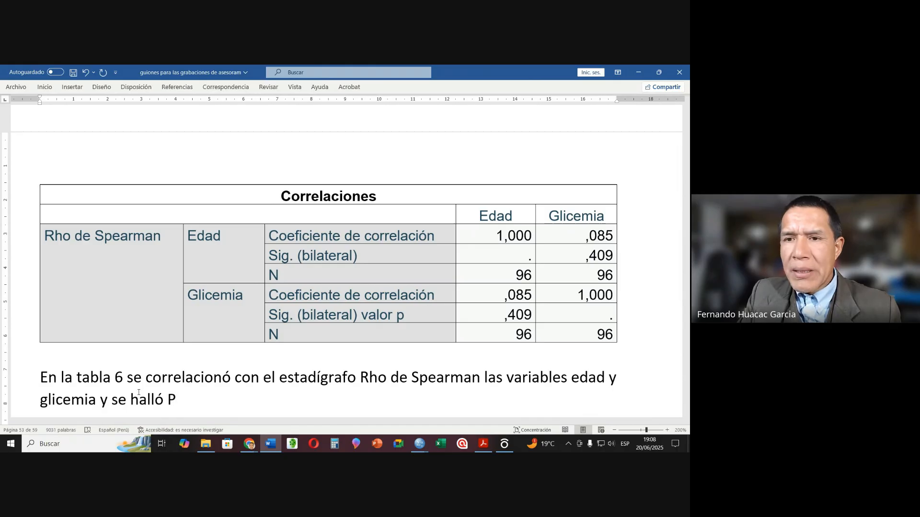
text(: 0,)
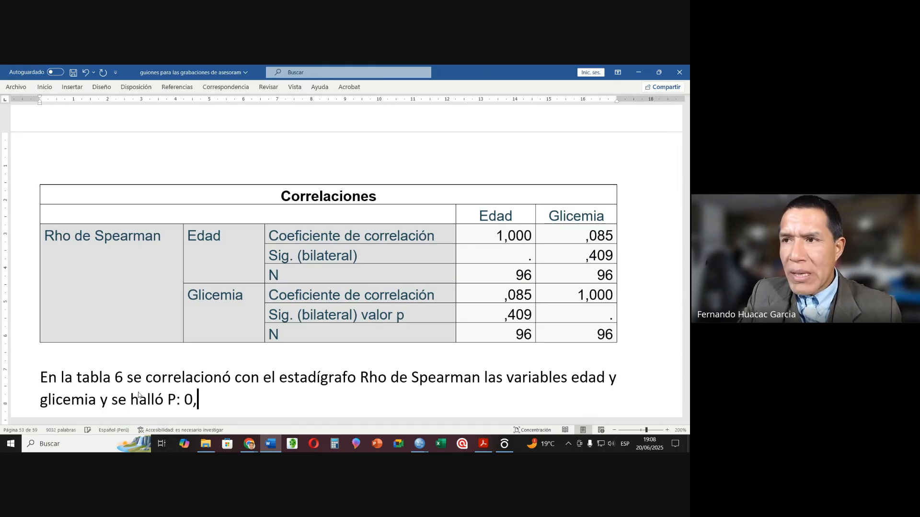
text(409)
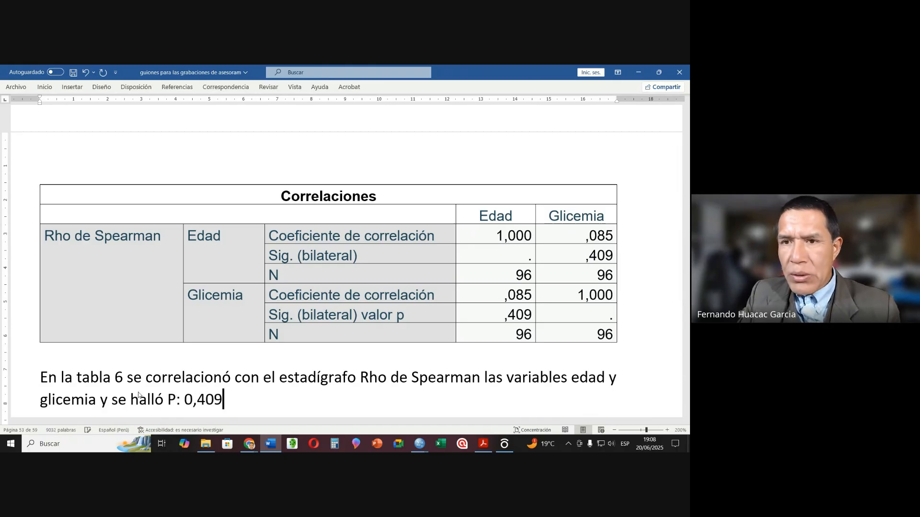
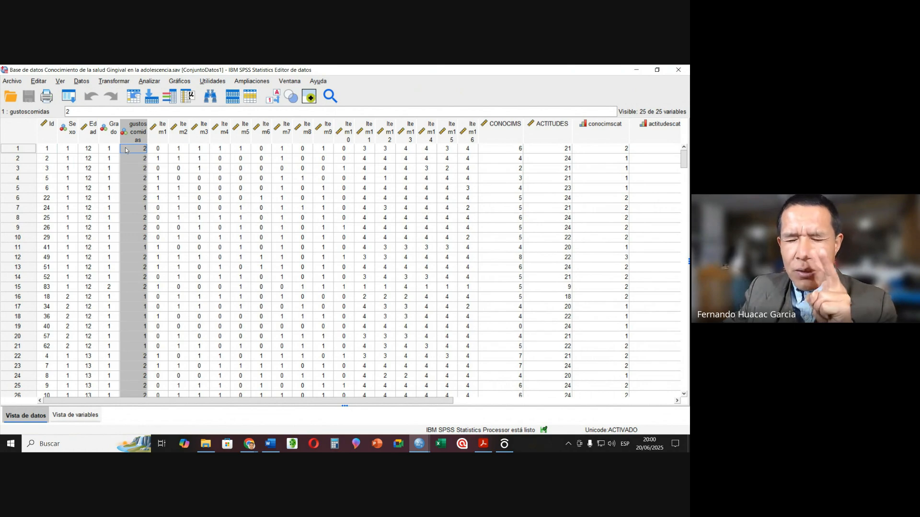
In the SPSS gingival health dataset, start a Tablas cruzadas analysis and reset its previous settings.
mouse_move(134, 141)
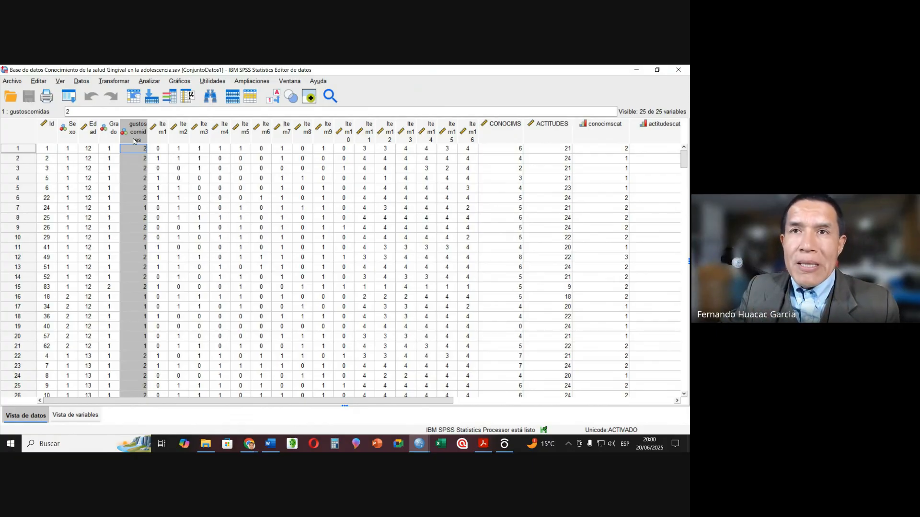
click(154, 84)
mouse_move(179, 119)
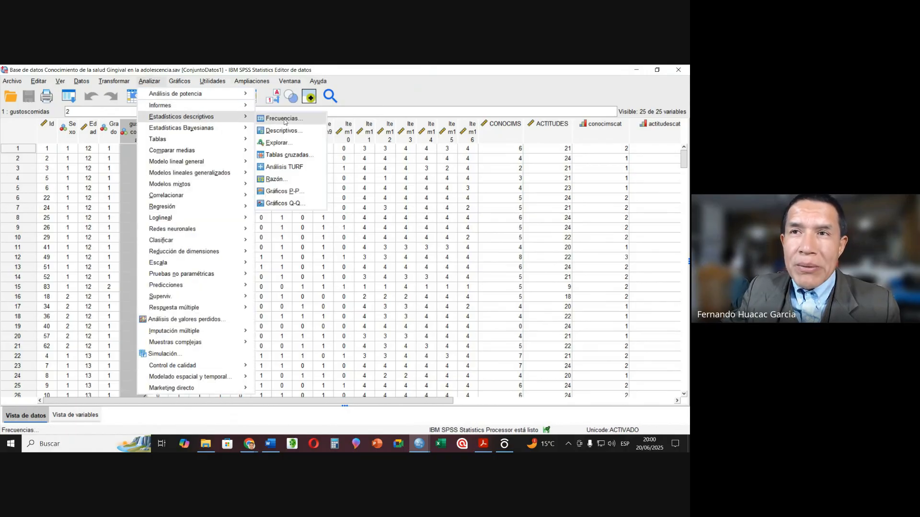
click(286, 155)
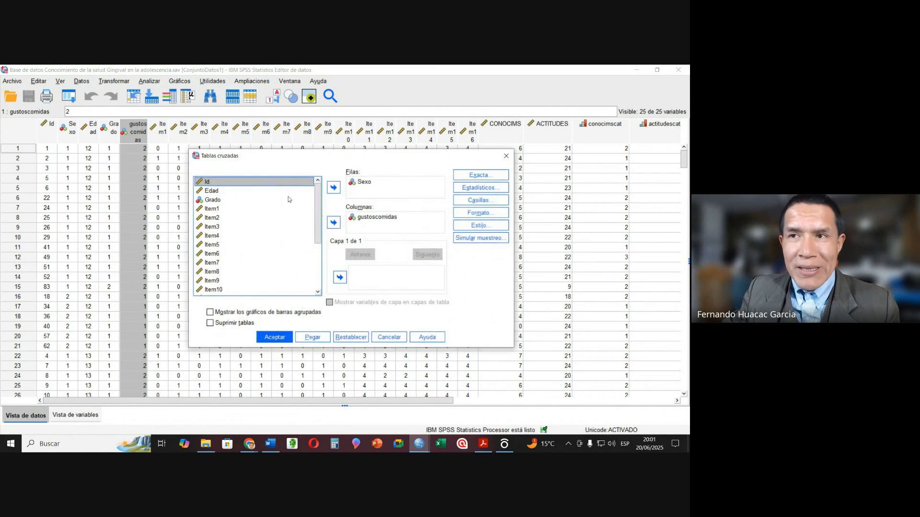
mouse_move(317, 219)
mouse_down()
mouse_move(320, 236)
mouse_move(331, 208)
mouse_up()
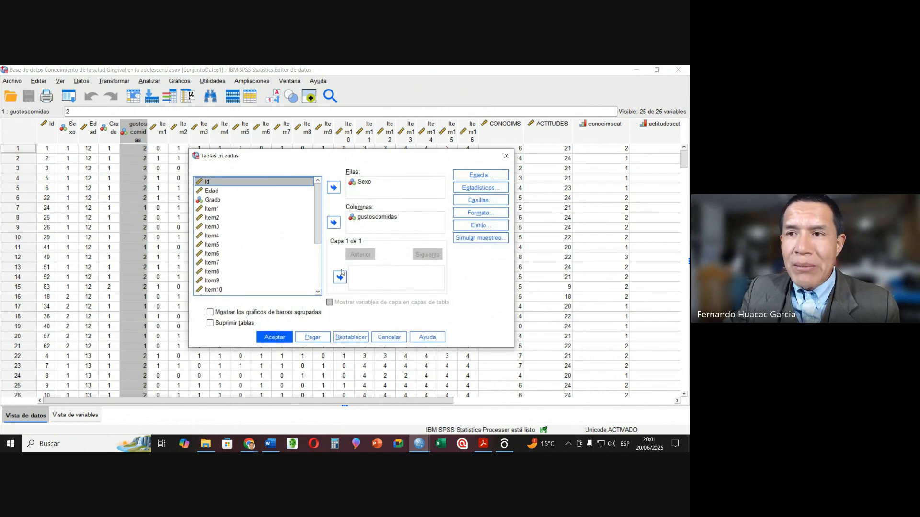
click(350, 336)
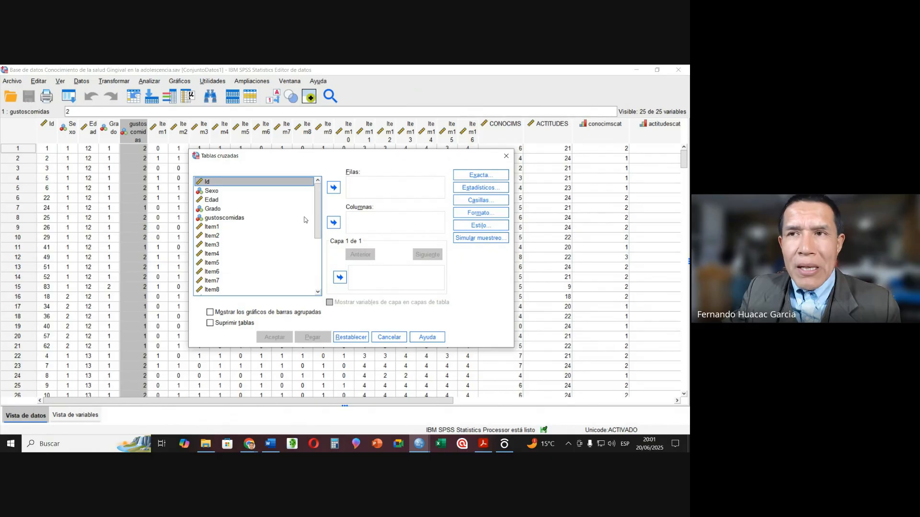
Assign Sexo to the rows and gustoscomidas to the columns of the crosstab.
click(211, 190)
click(334, 188)
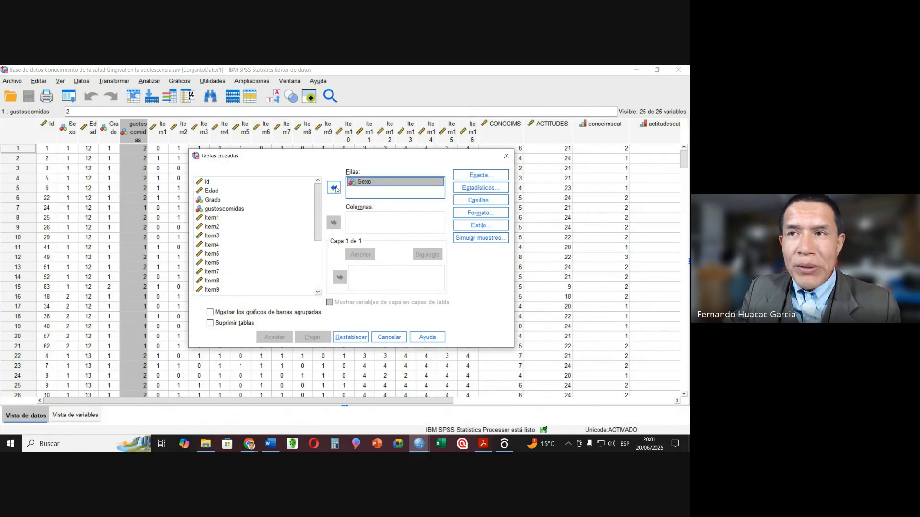
click(222, 210)
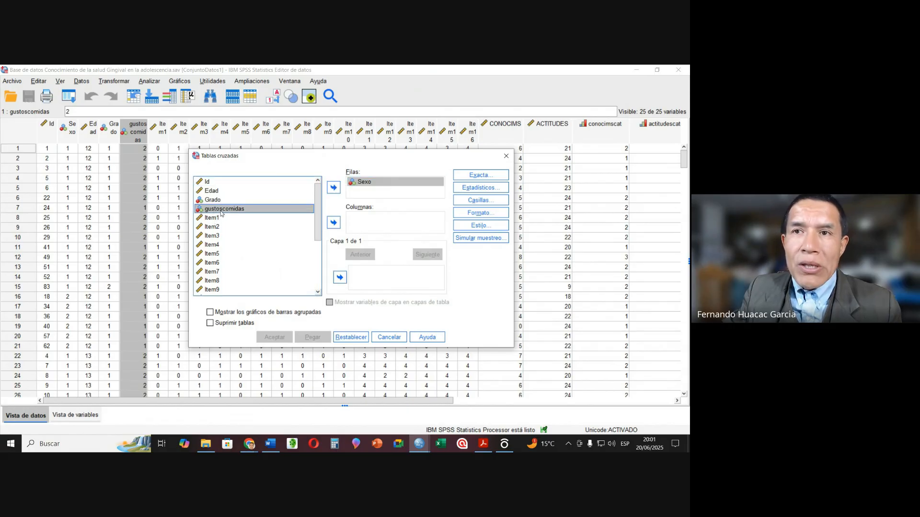
click(334, 223)
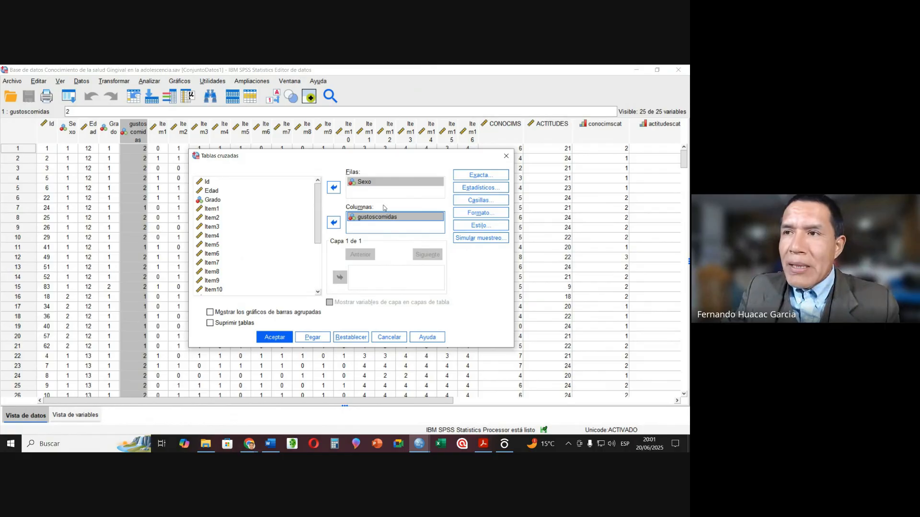
Keep the default row order format and have the crosstab cells show column percentages.
click(484, 217)
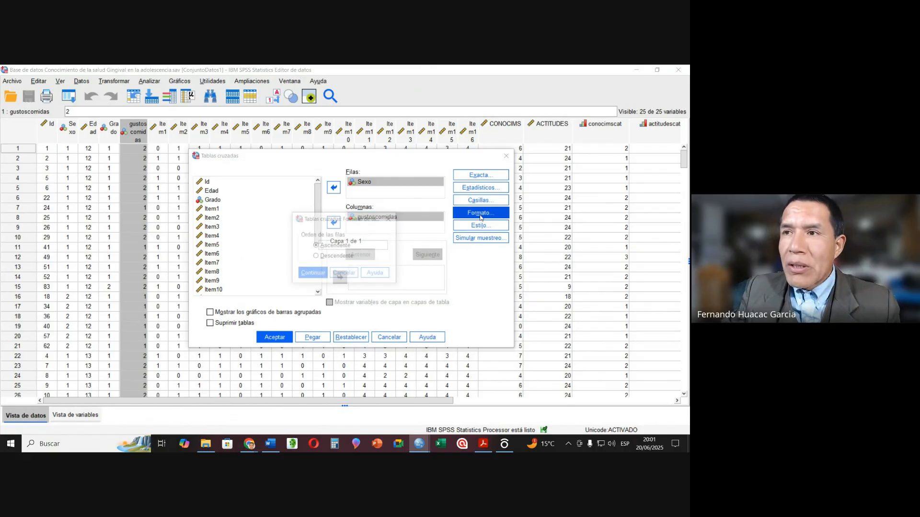
click(312, 271)
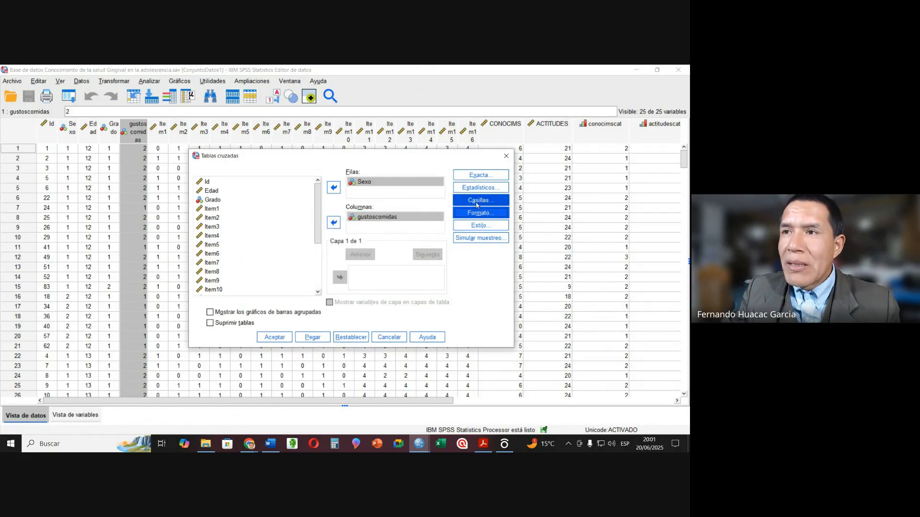
click(479, 201)
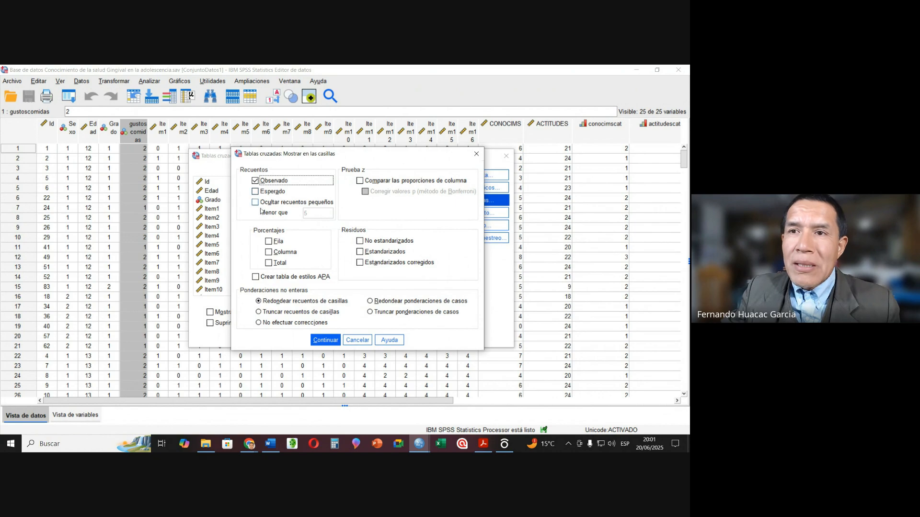
click(279, 254)
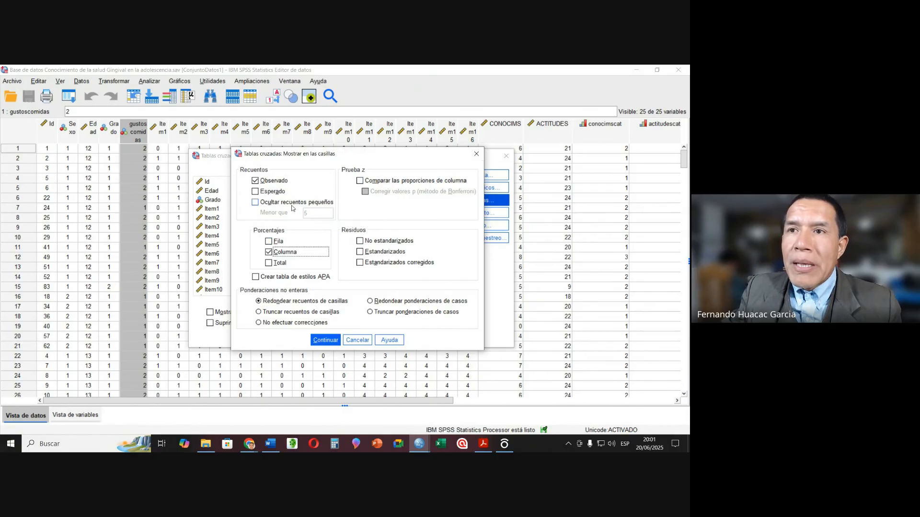
click(322, 341)
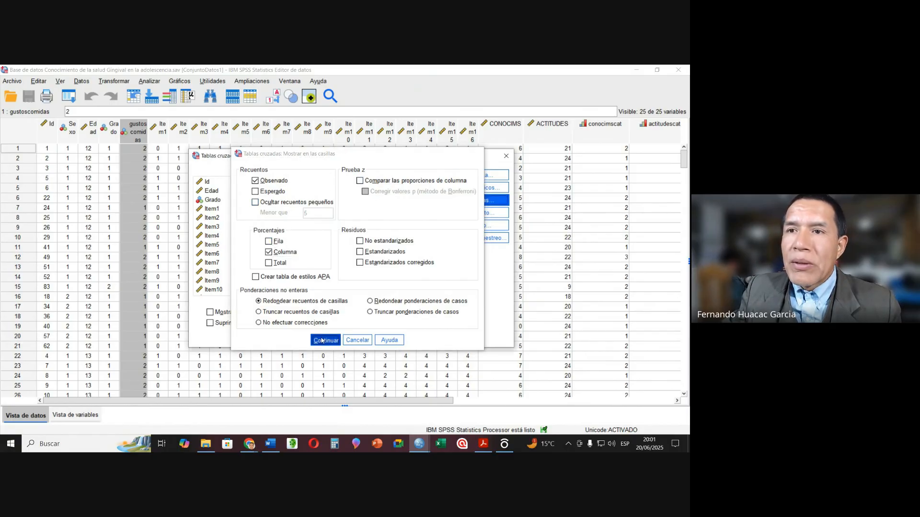
Add the Chi-cuadrado and Phi y V de Cramer statistics to the crosstab and run the analysis.
click(479, 188)
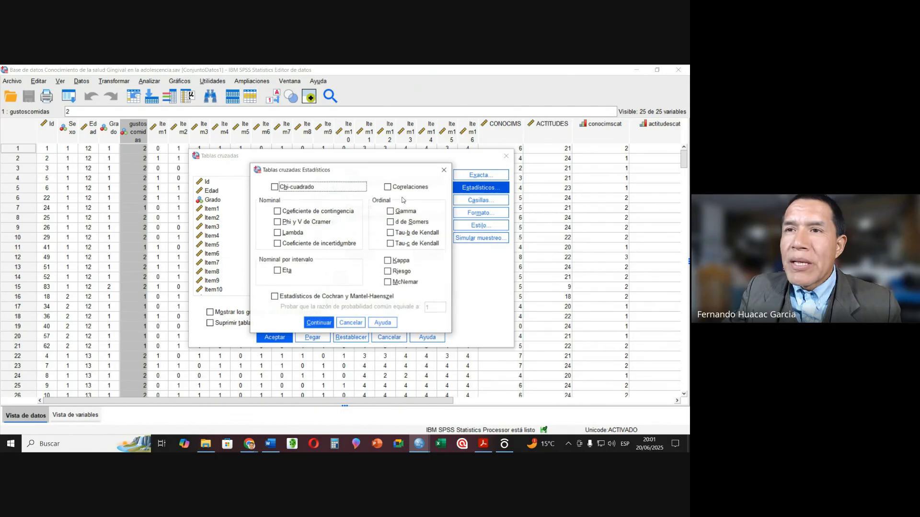
click(314, 187)
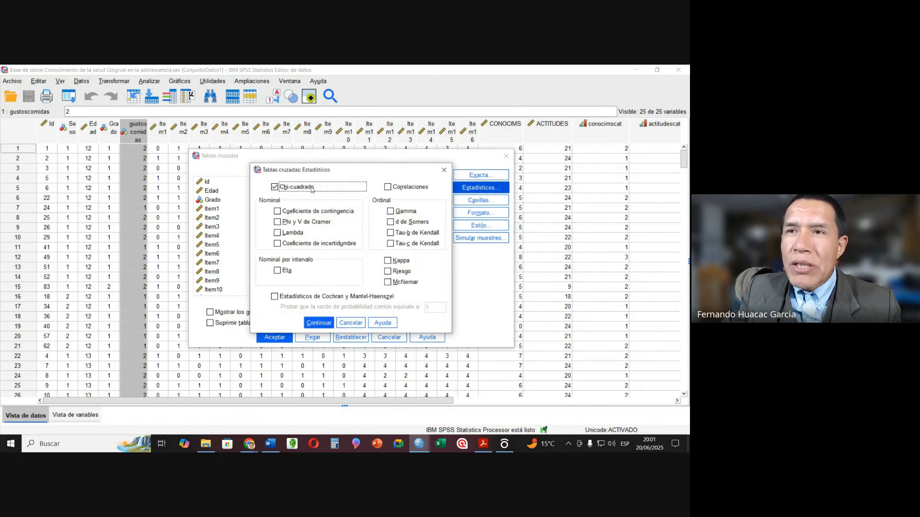
click(307, 226)
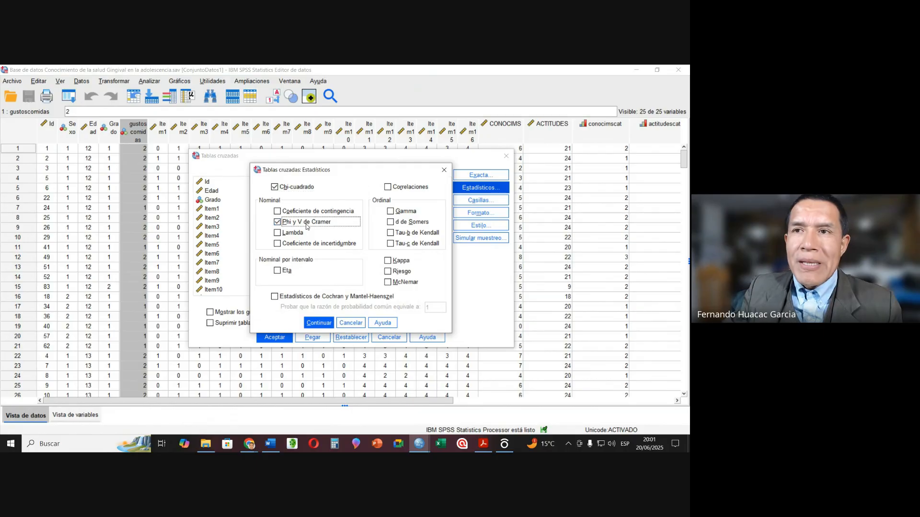
click(319, 323)
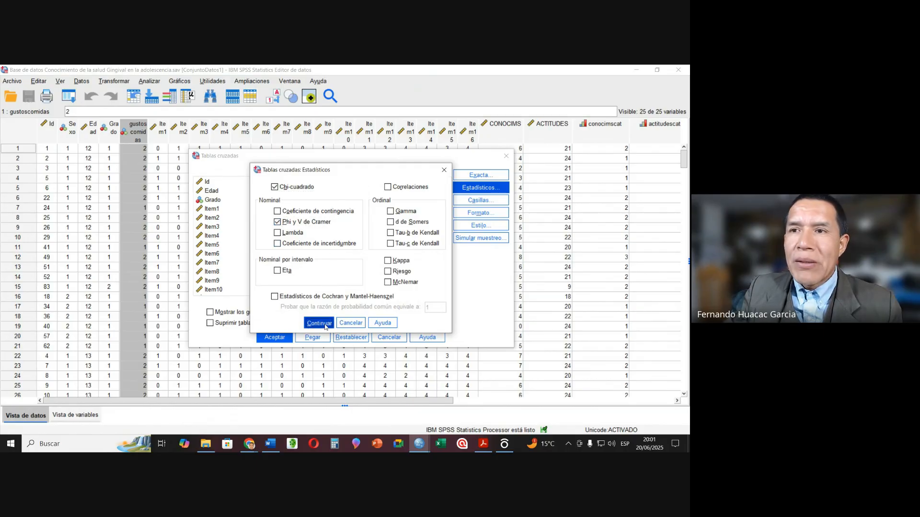
click(282, 339)
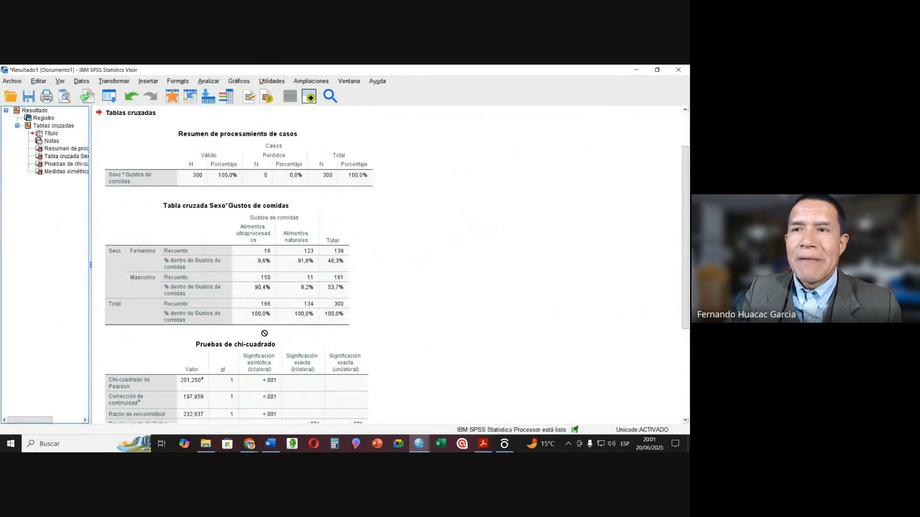
Examine the Sexo by Gustos de comidas crosstab, the chi-square tests and the symmetric measures in the output.
scroll(269, 286, down, 3)
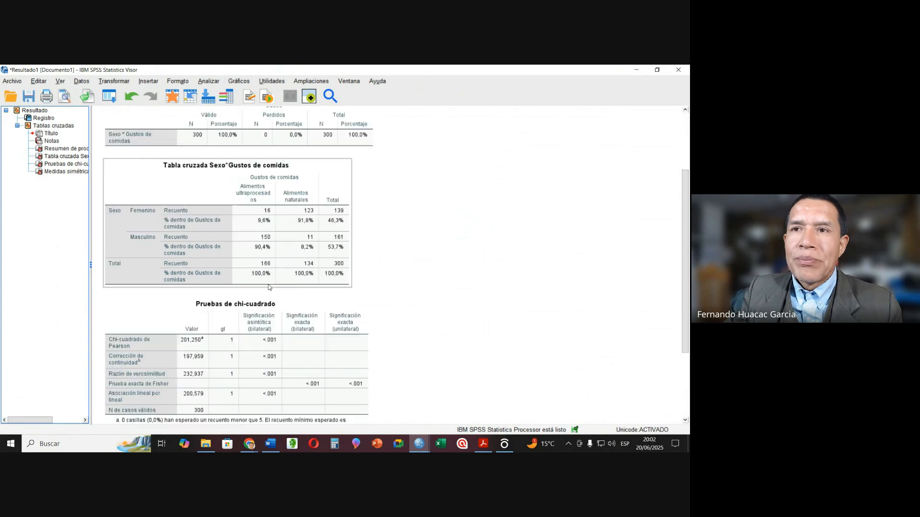
scroll(269, 287, up, 1)
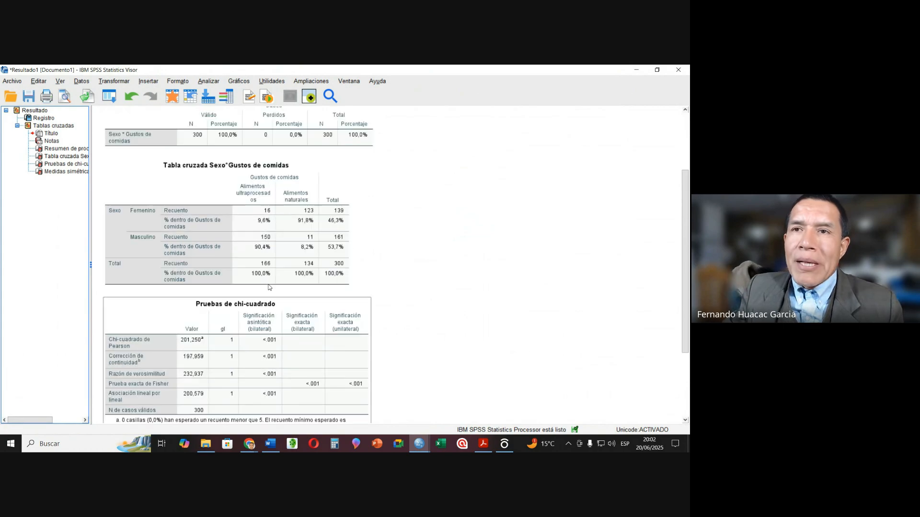
click(171, 221)
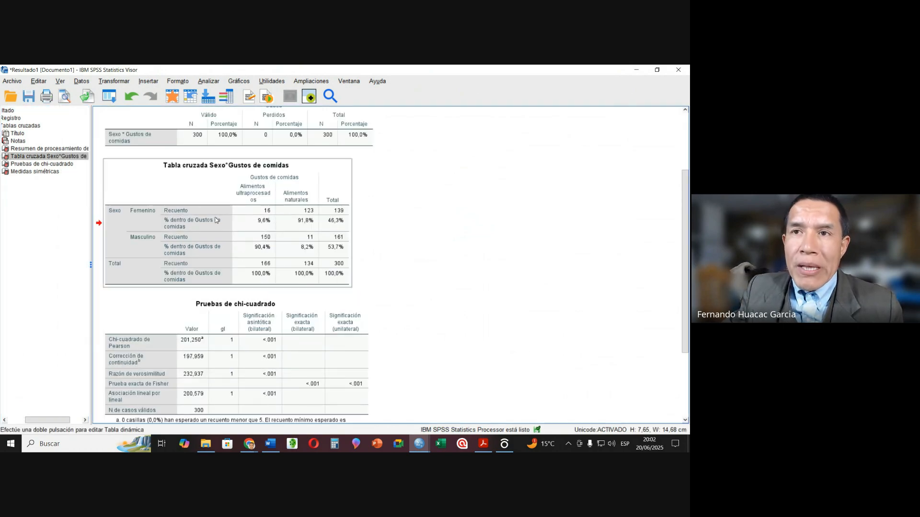
scroll(243, 256, down, 1)
click(210, 298)
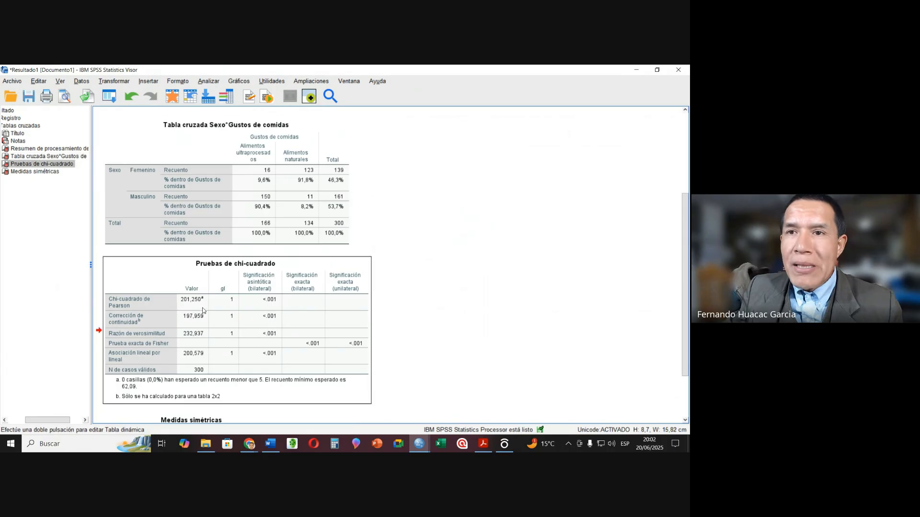
scroll(203, 312, down, 2)
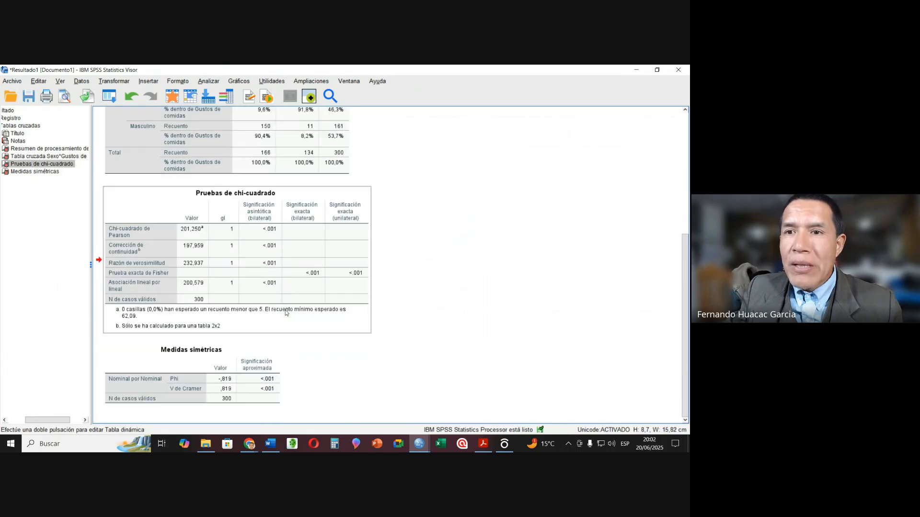
click(182, 375)
scroll(220, 344, up, 1)
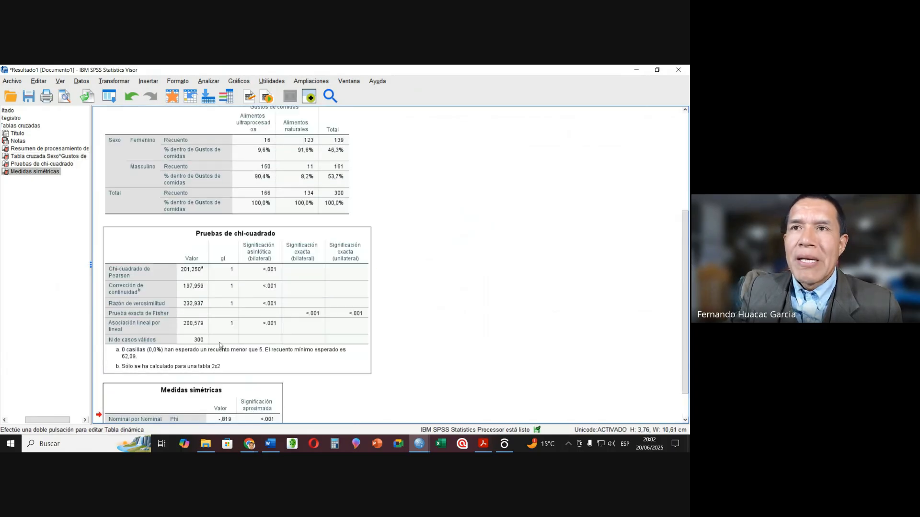
scroll(235, 269, up, 1)
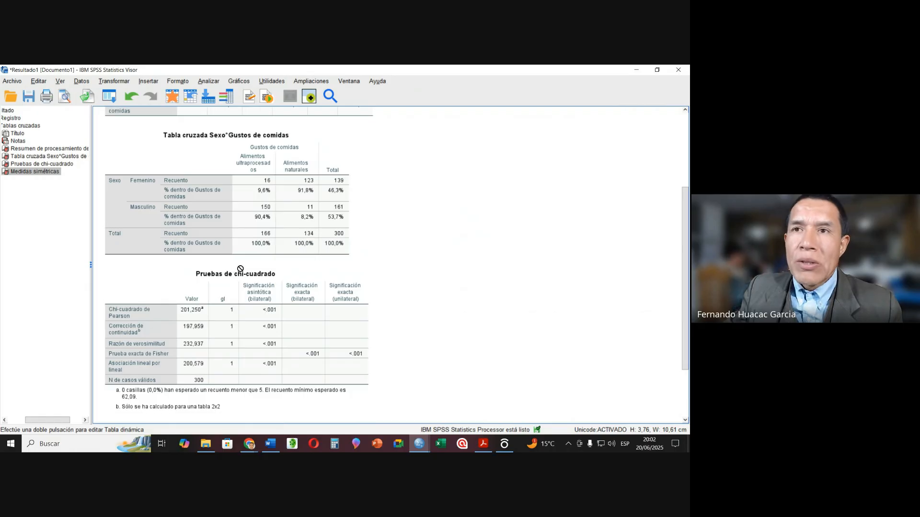
click(263, 234)
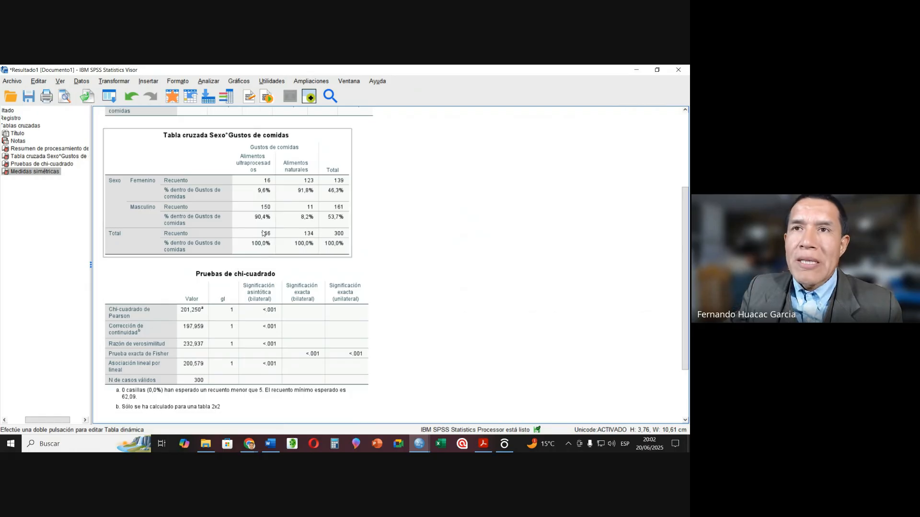
click(241, 183)
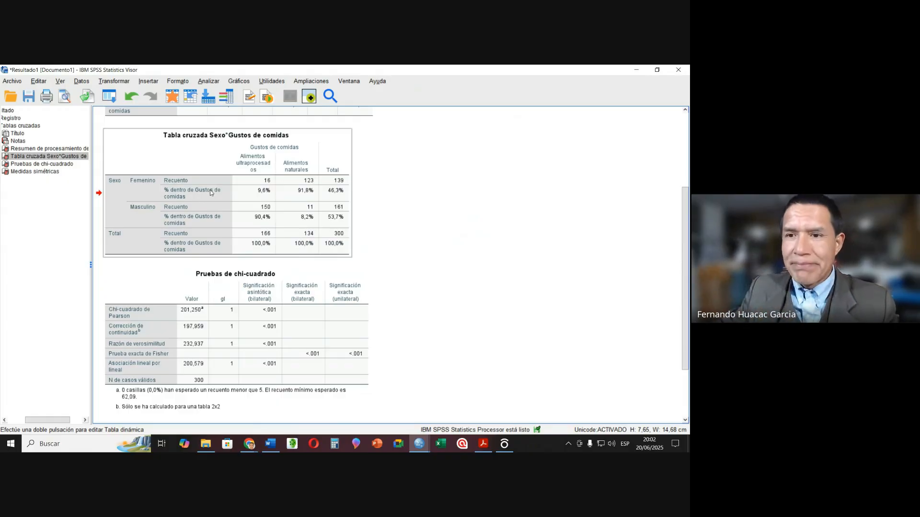
Switch to the Word document and find the "Tabla cruzada Sexo*Gustos de comidas" table after the Edad and Glicemia interpretation.
click(273, 449)
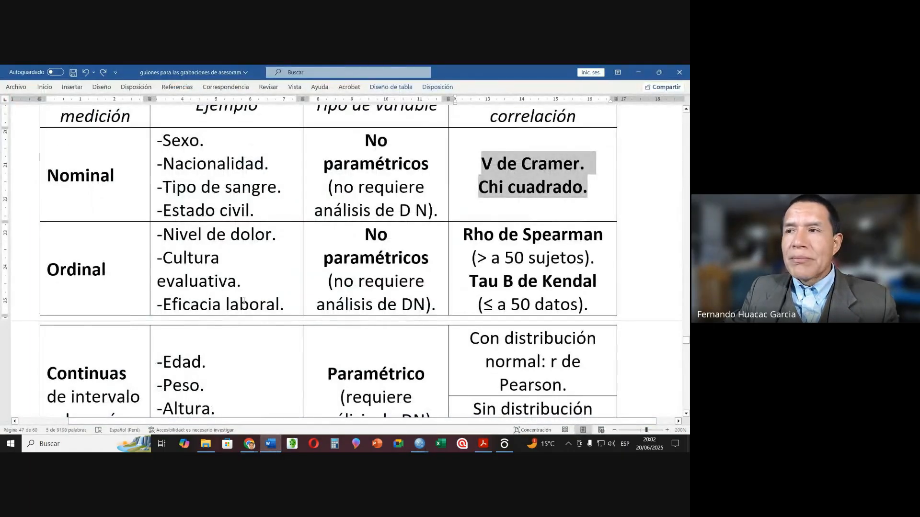
scroll(243, 301, down, 20)
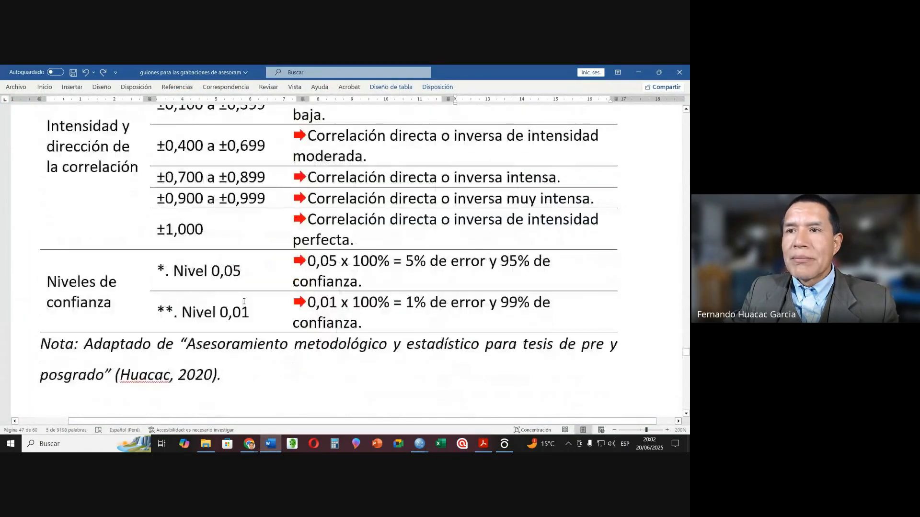
scroll(244, 301, down, 20)
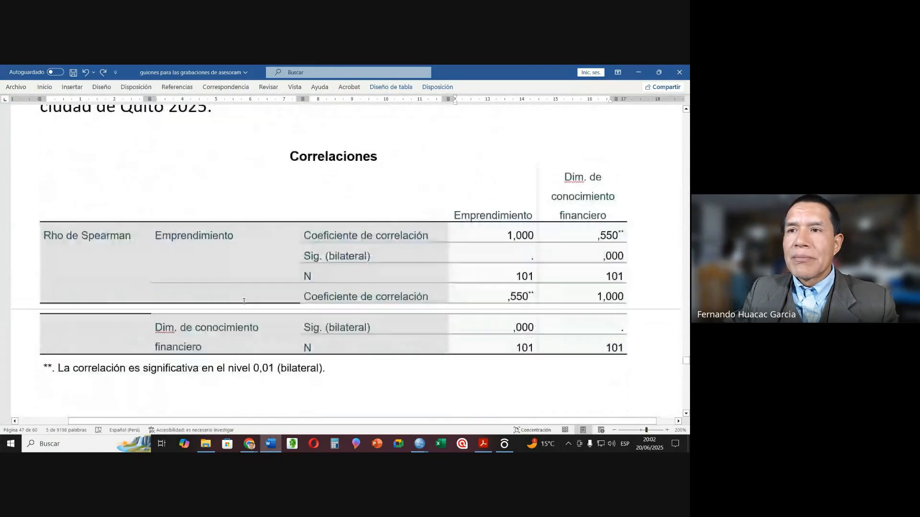
scroll(244, 301, down, 20)
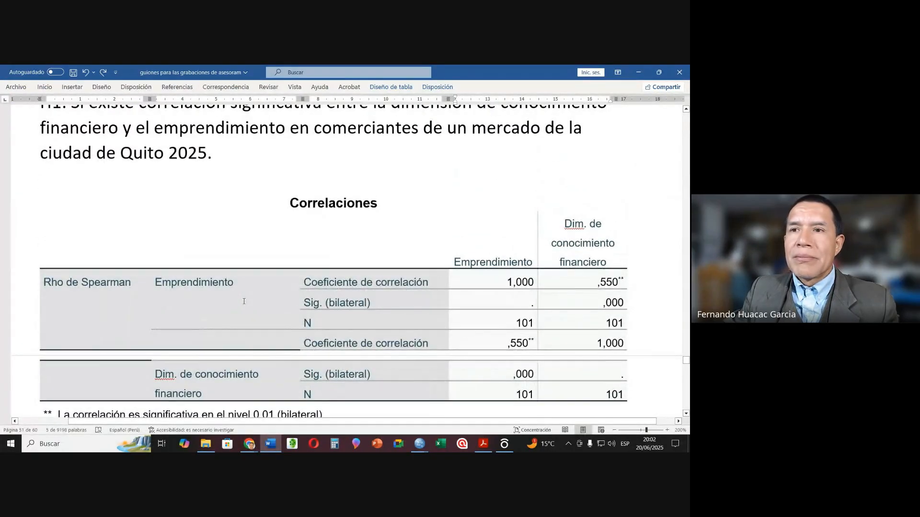
scroll(244, 301, down, 15)
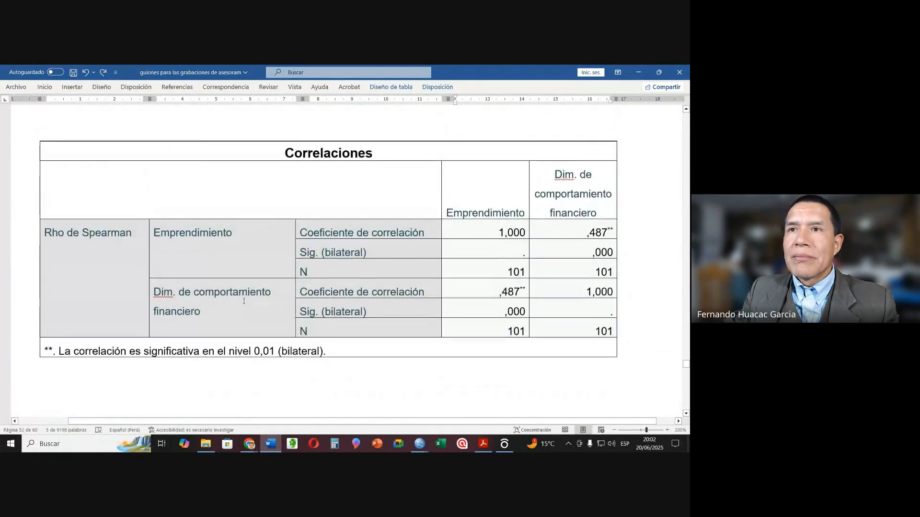
scroll(244, 301, down, 15)
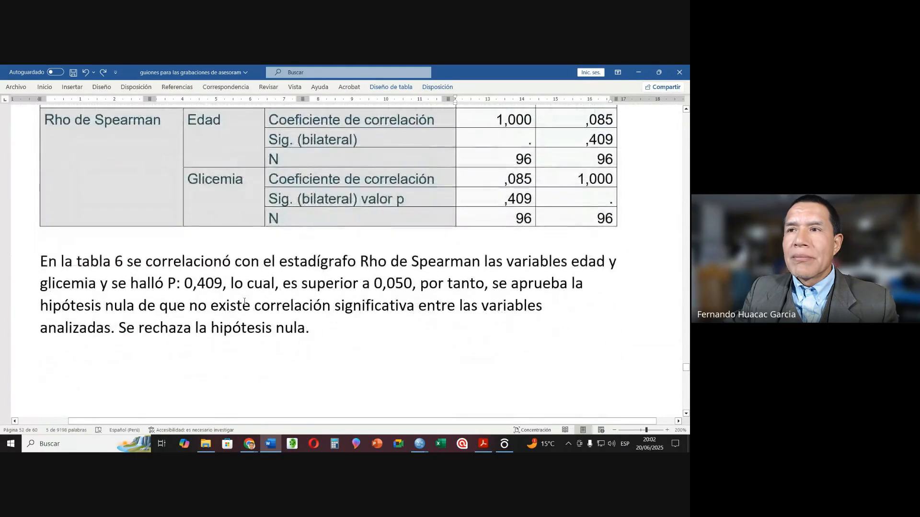
scroll(244, 301, down, 5)
scroll(244, 301, up, 3)
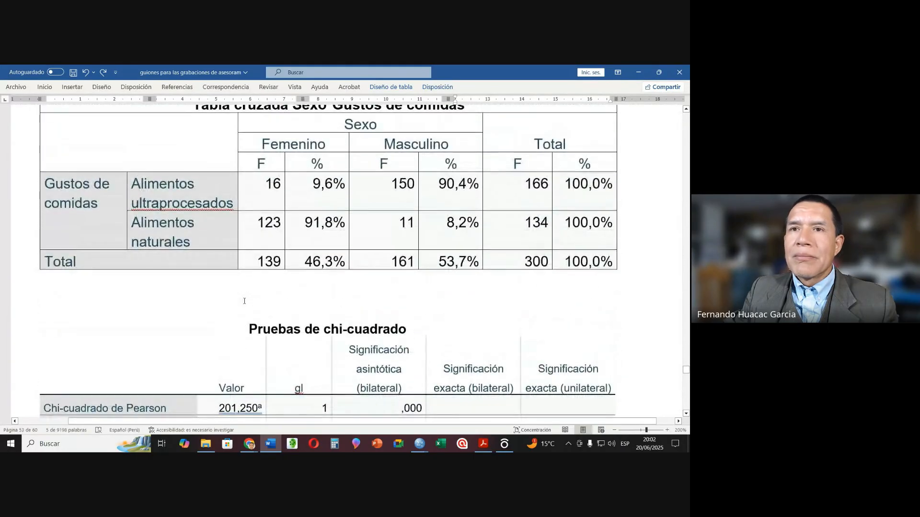
scroll(244, 301, down, 2)
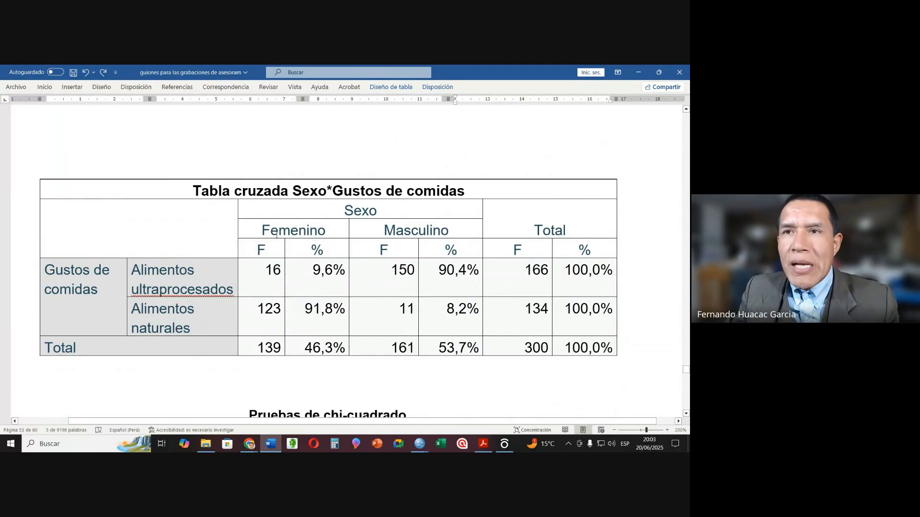
Examine how the Word crosstab arranges the Femenino and Masculino columns against the Gustos de comidas categories.
click(282, 232)
drag(276, 231, 389, 235)
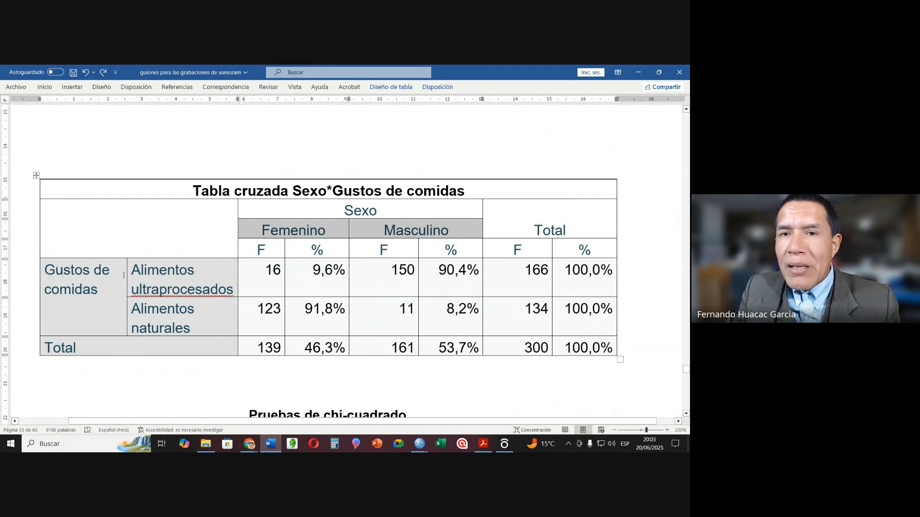
drag(45, 271, 91, 290)
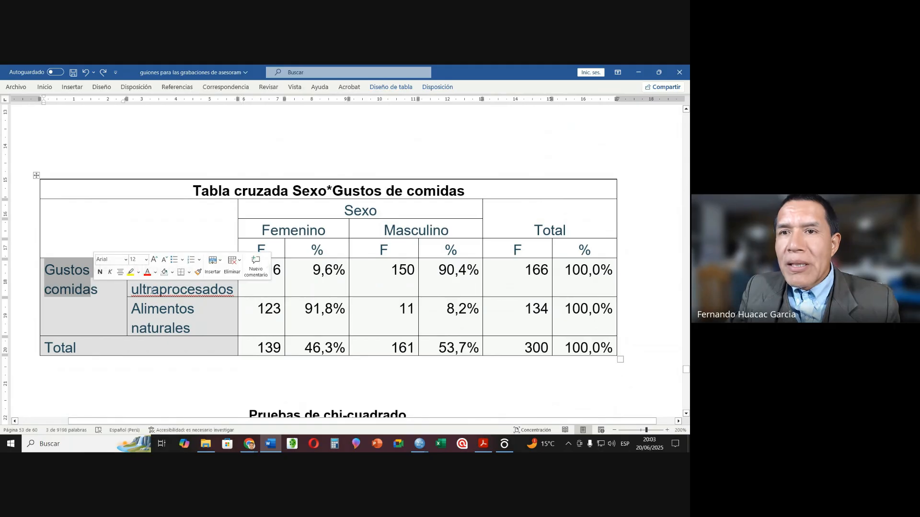
drag(152, 291, 184, 309)
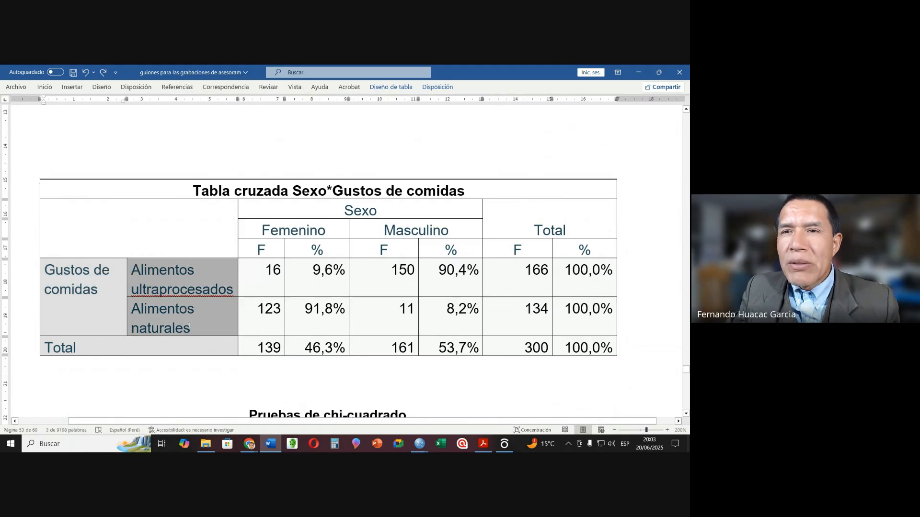
click(314, 270)
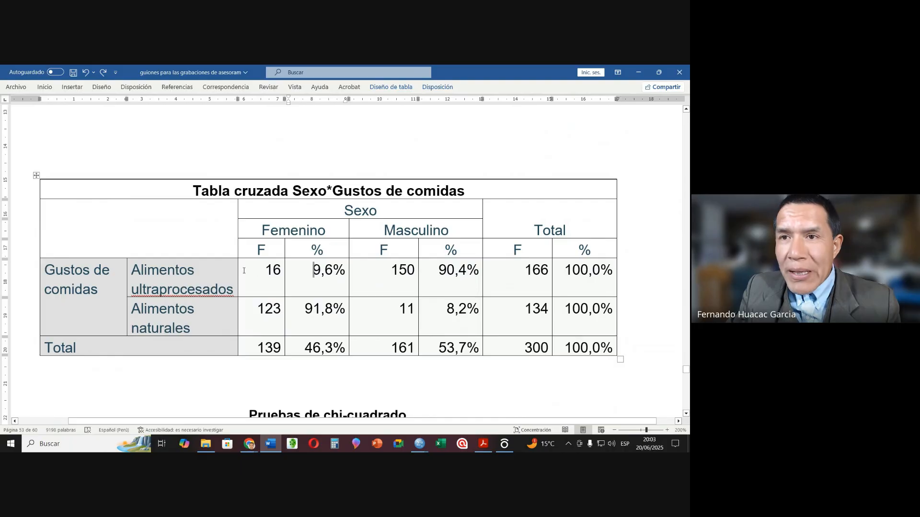
mouse_move(288, 235)
mouse_down()
mouse_move(450, 252)
mouse_move(431, 254)
mouse_move(416, 285)
mouse_move(435, 324)
mouse_up()
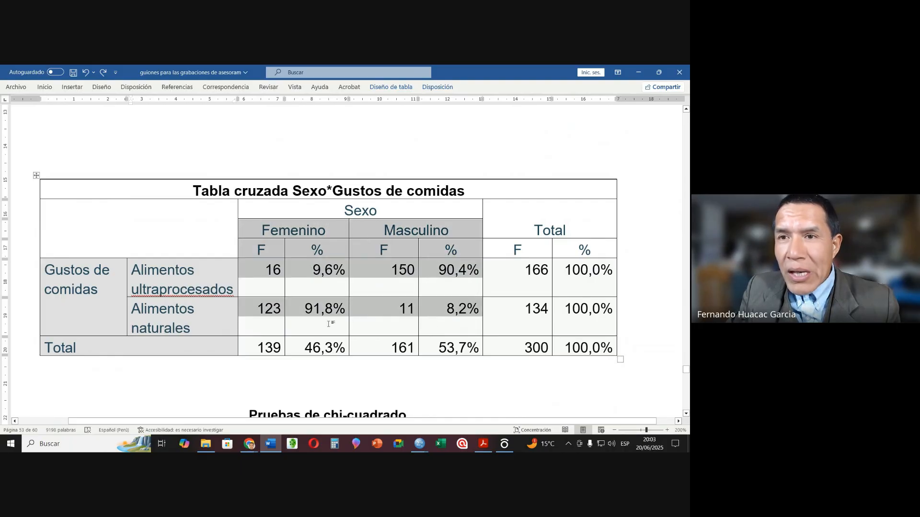
Compare the female and male percentages for ultra-processed and natural foods in the Word crosstab, highlighting each value.
click(262, 272)
drag(276, 271, 438, 314)
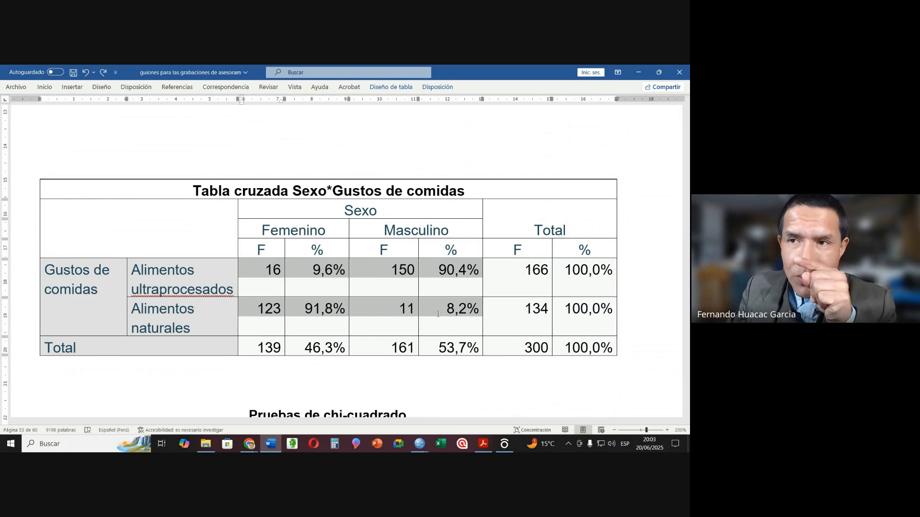
click(325, 278)
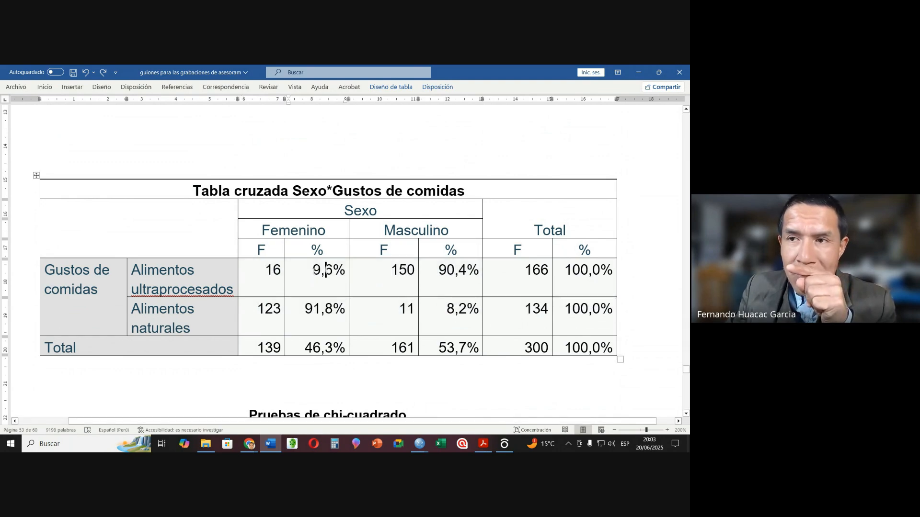
double_click(326, 272)
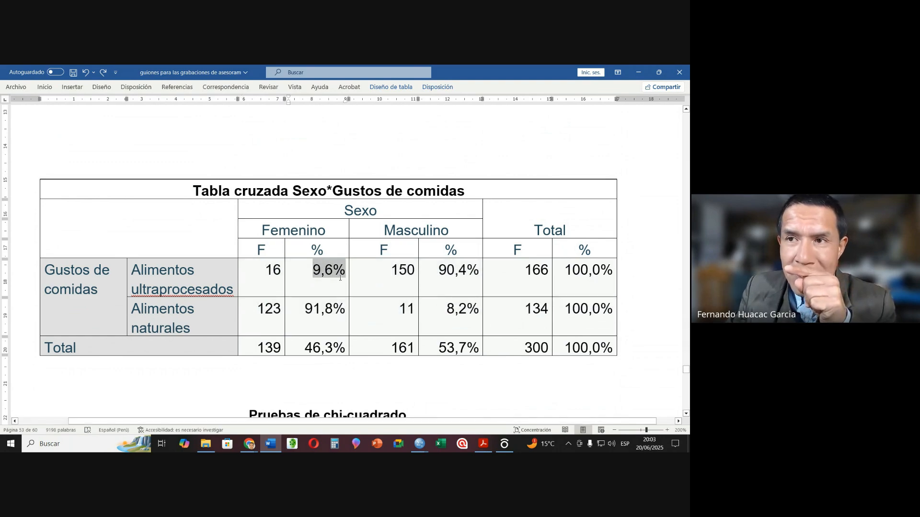
double_click(437, 276)
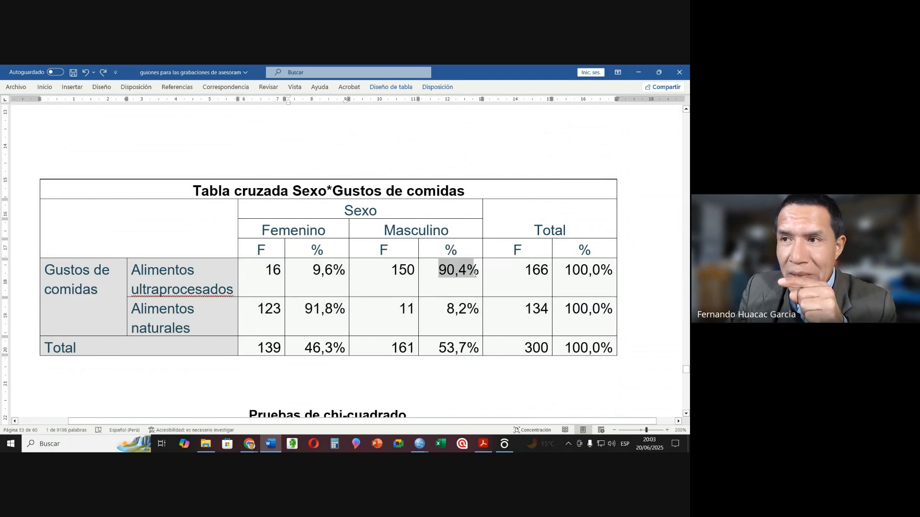
double_click(304, 316)
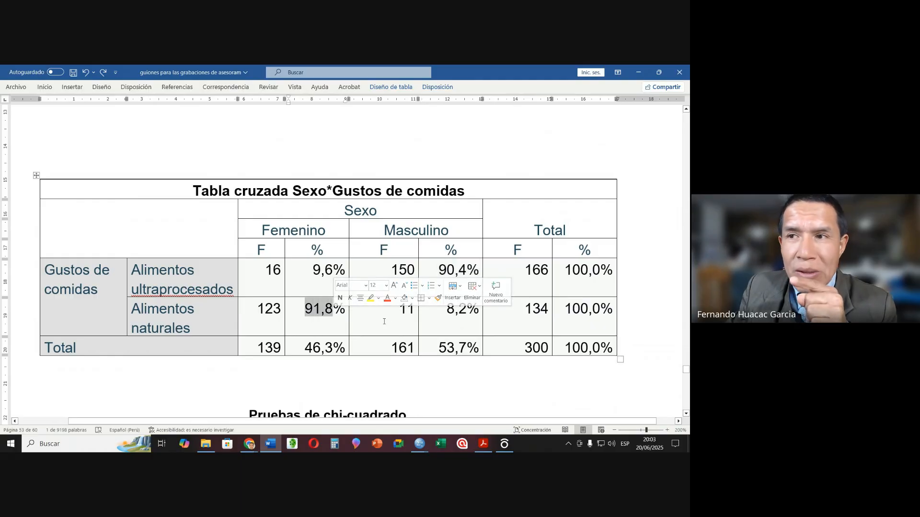
drag(446, 315, 478, 316)
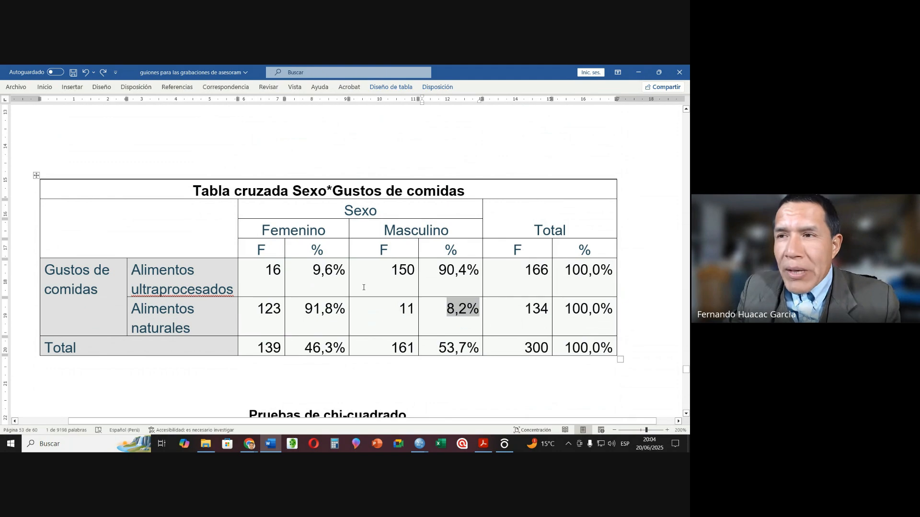
click(434, 287)
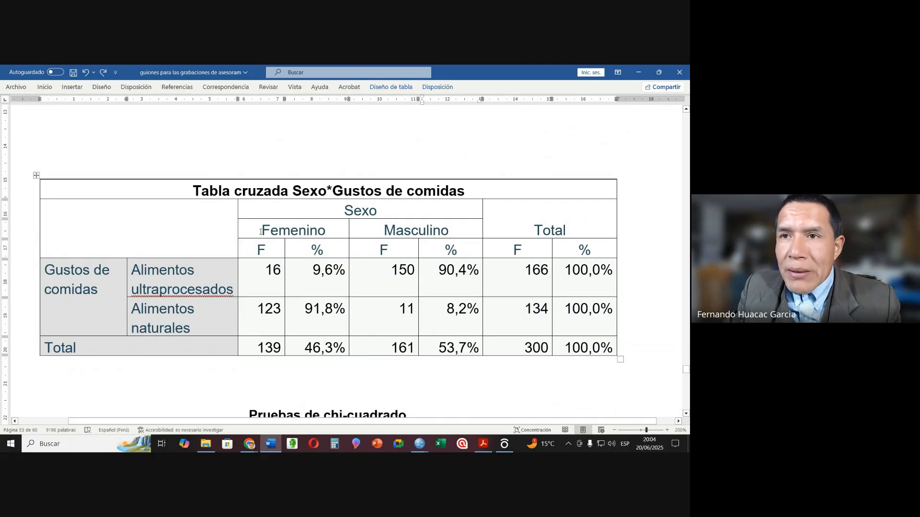
drag(260, 232, 338, 273)
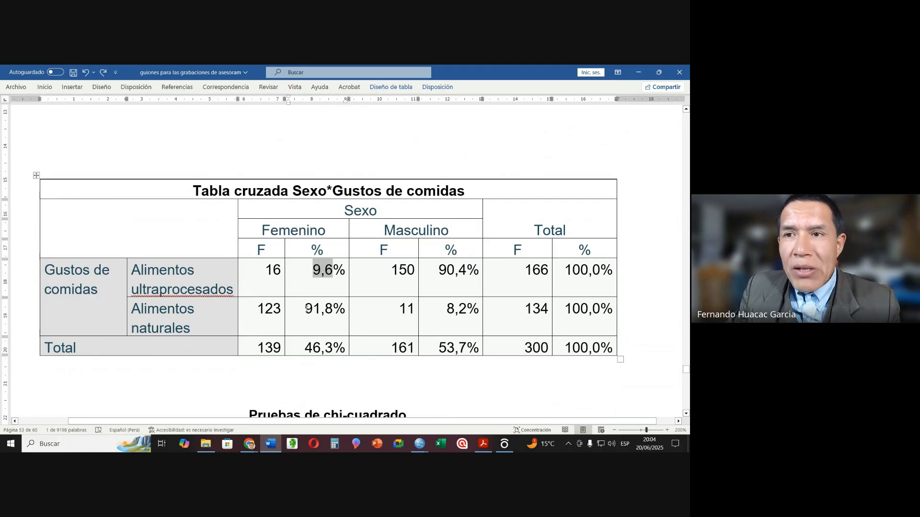
Review the women's natural-food percentage and the men's percentages for both food categories in the crosstab, highlighting each figure and category label.
drag(305, 309, 333, 309)
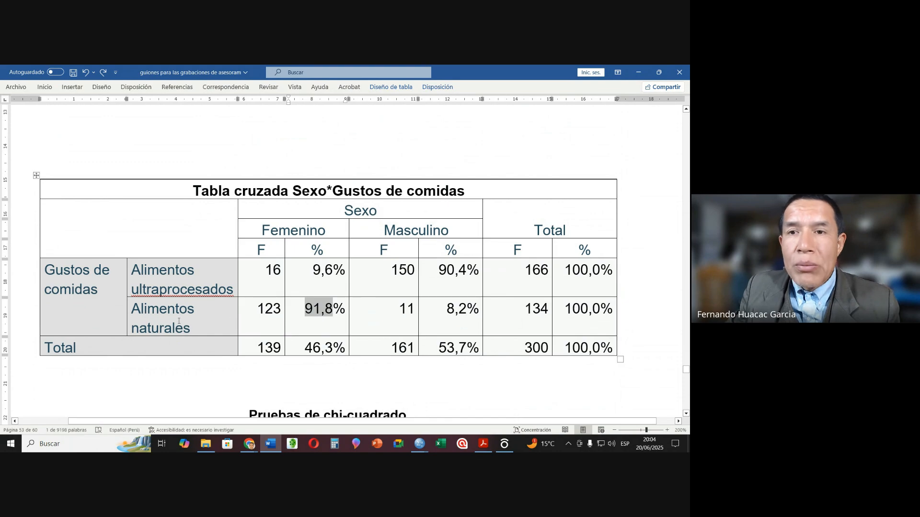
drag(167, 309, 201, 326)
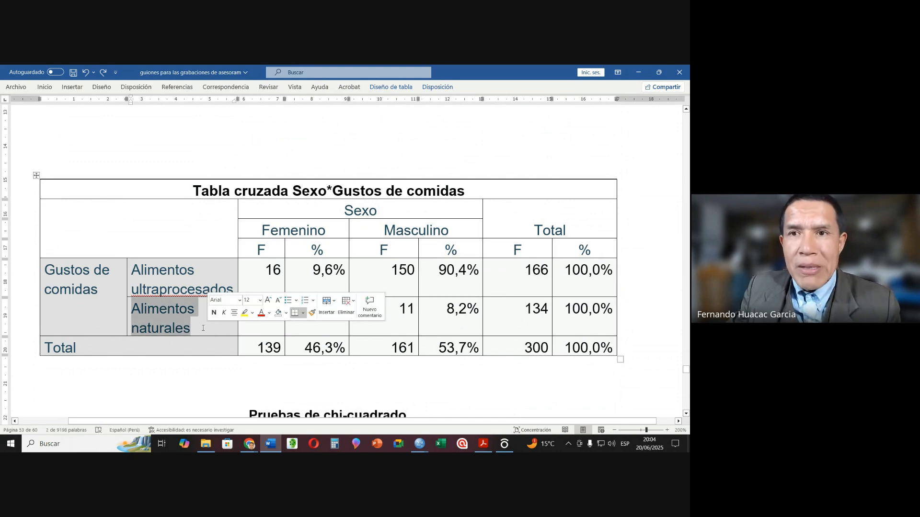
click(184, 328)
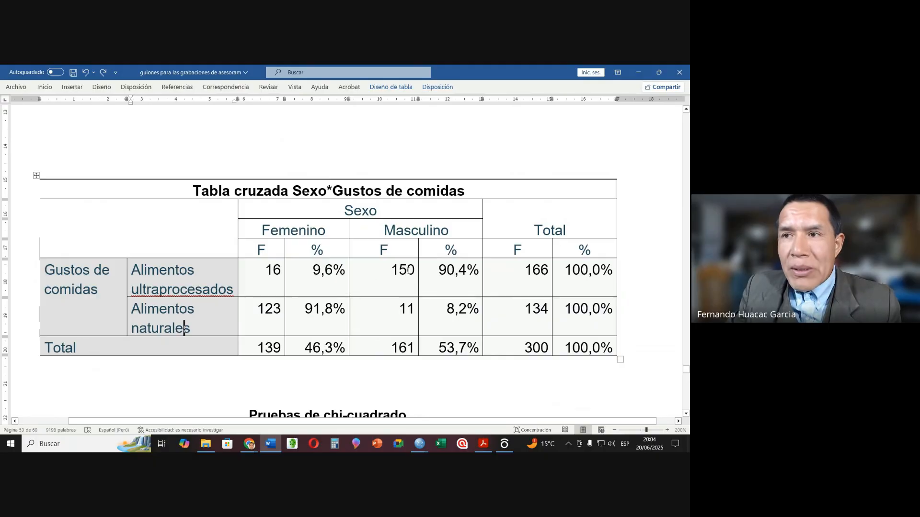
drag(438, 270, 465, 271)
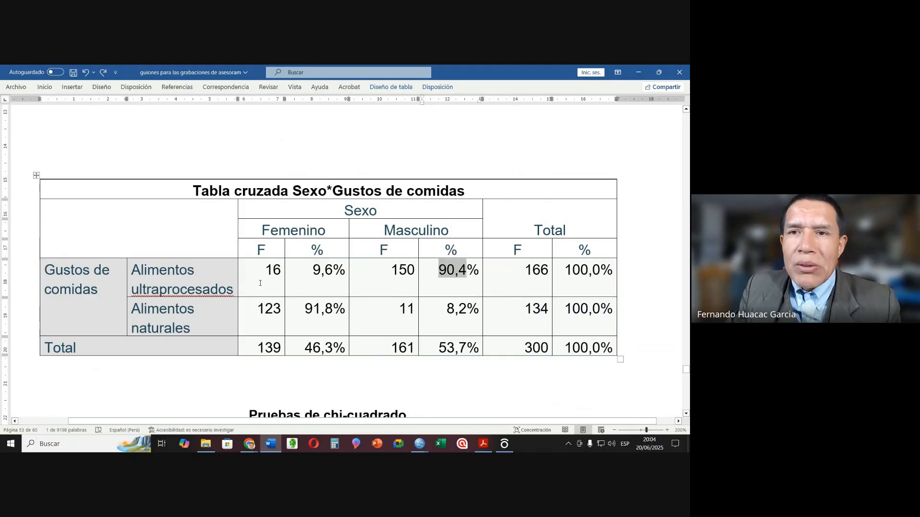
drag(132, 270, 240, 290)
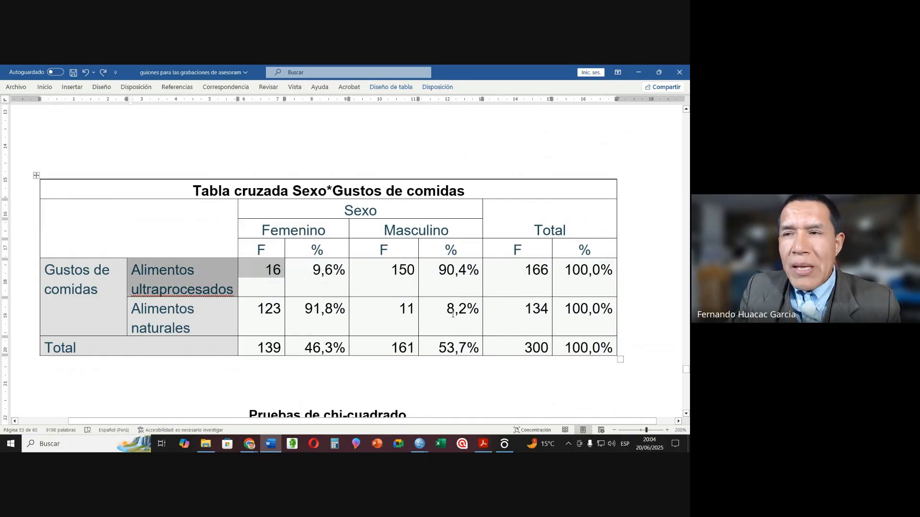
drag(446, 309, 467, 310)
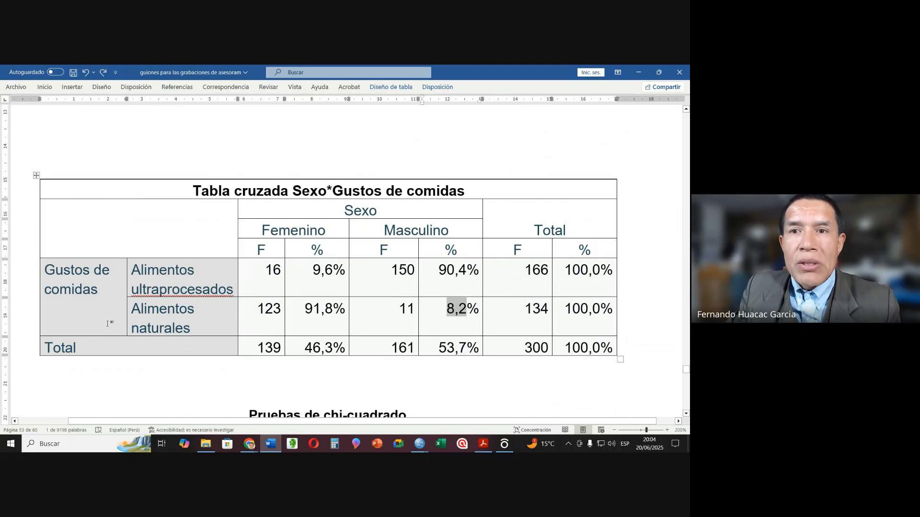
drag(163, 314, 192, 330)
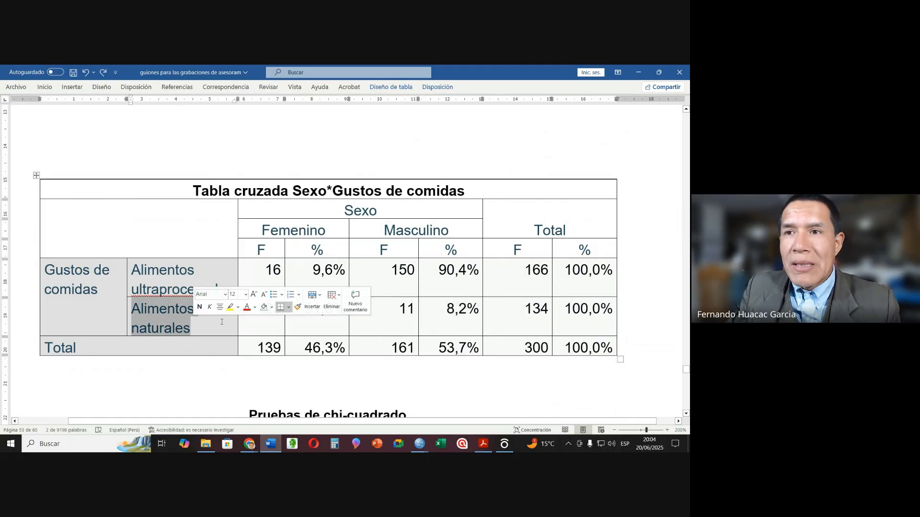
click(399, 275)
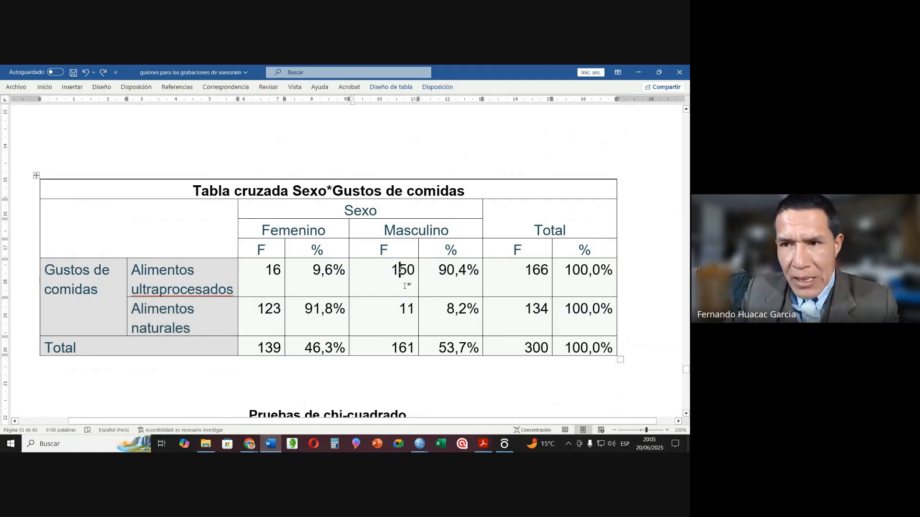
click(96, 396)
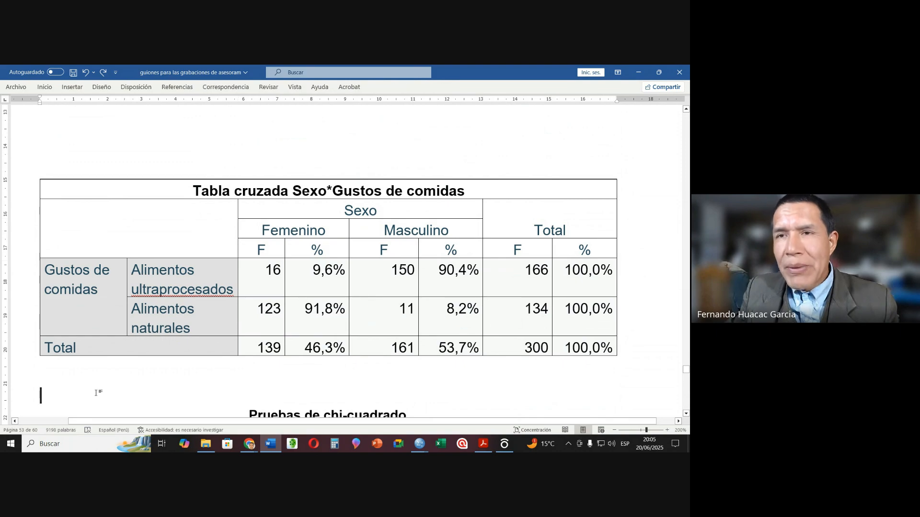
Add the table number "Tabla 3" on its own line above the Sexo*Gustos de comidas crosstab.
drag(56, 145, 115, 172)
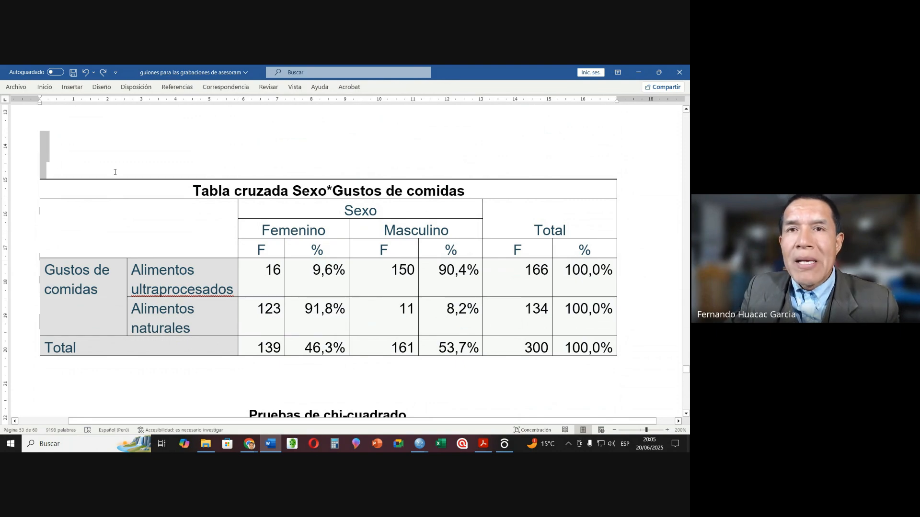
click(72, 146)
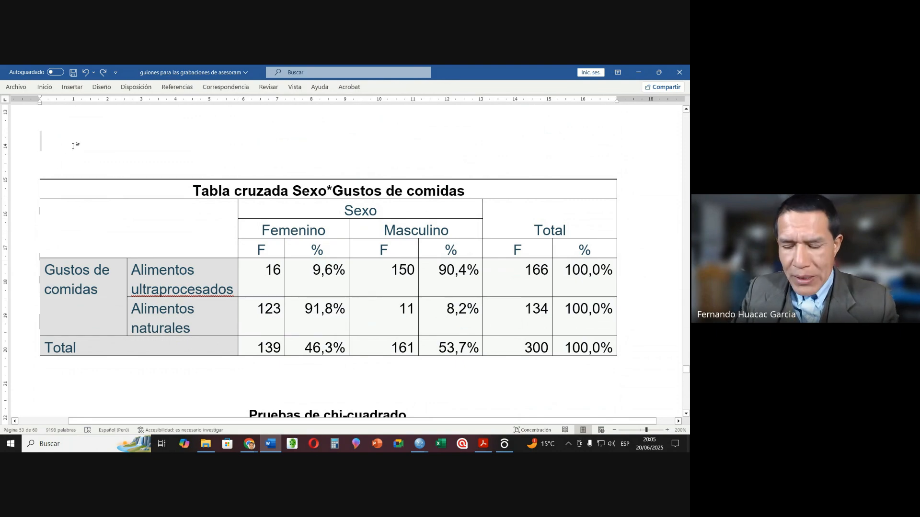
text(tabla 3)
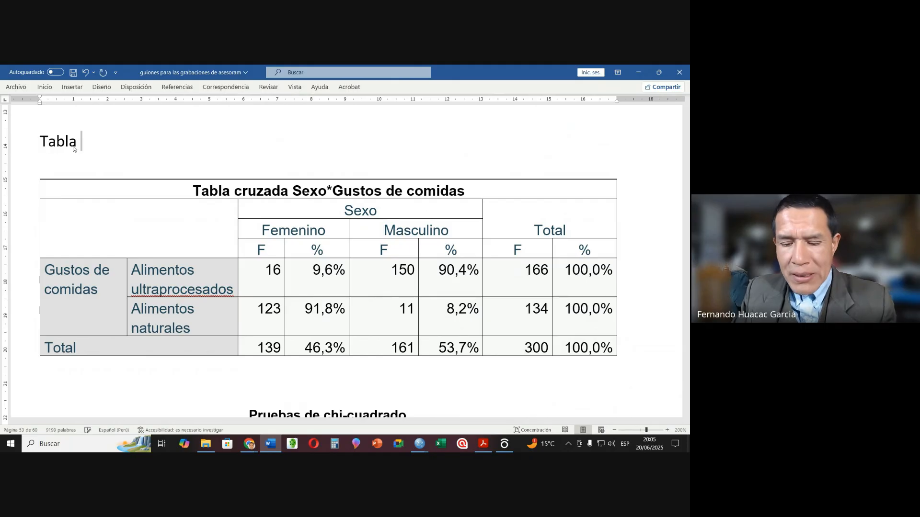
key(Return)
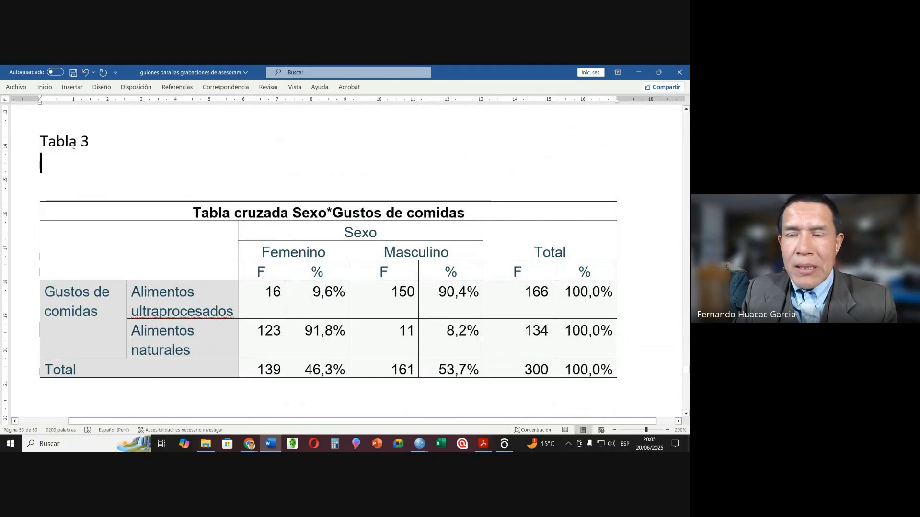
text(Talbla)
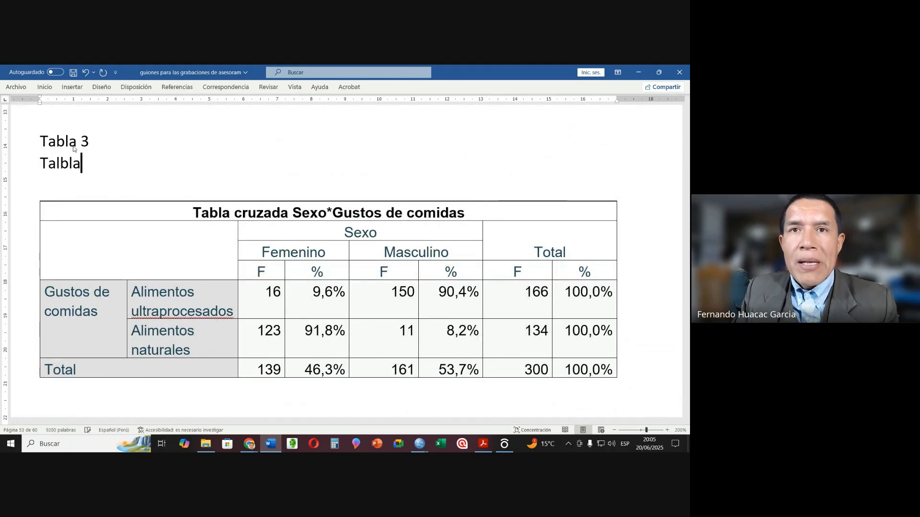
key(BackSpace)
key(BackSpace)
key(BackSpace)
key(BackSpace)
key(BackSpace)
key(BackSpace)
key(BackSpace)
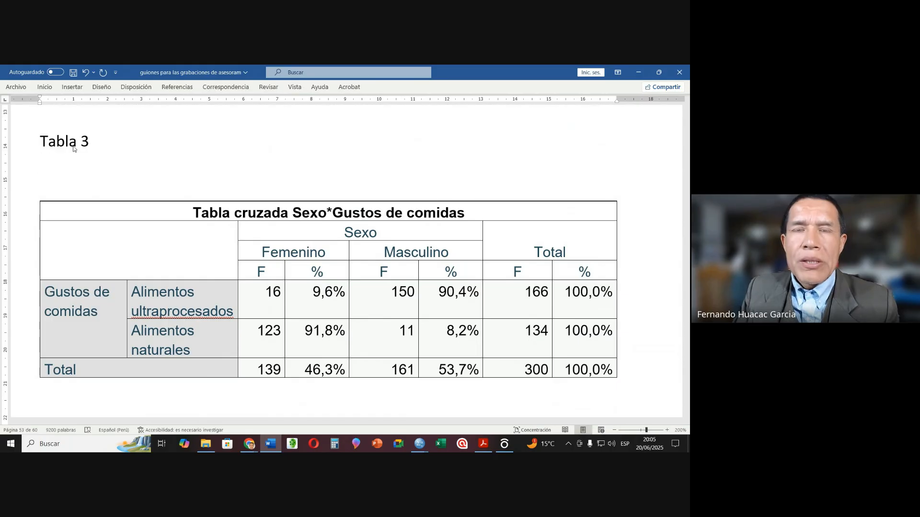
Write the caption "Cruce de información de sexo y gustos de comidas." under "Tabla 3" and remove the blank line before the crosstab.
text(Cruc)
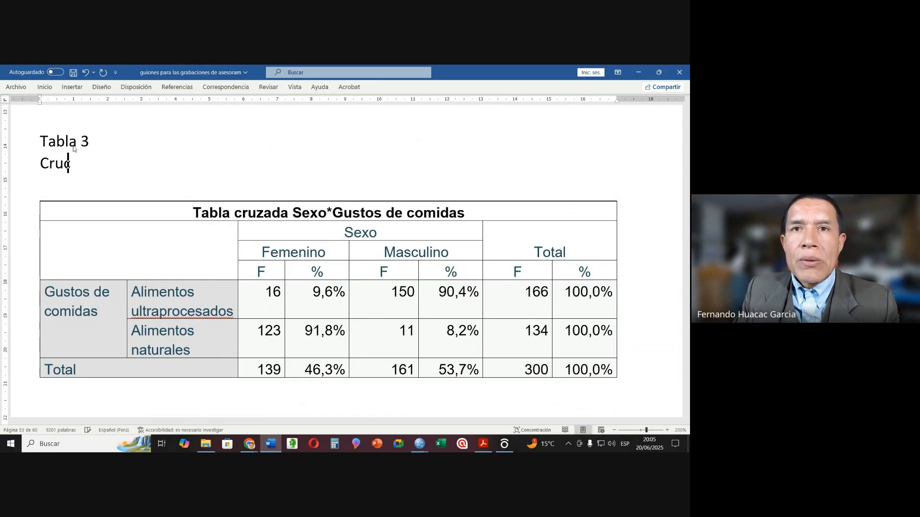
text(e de información)
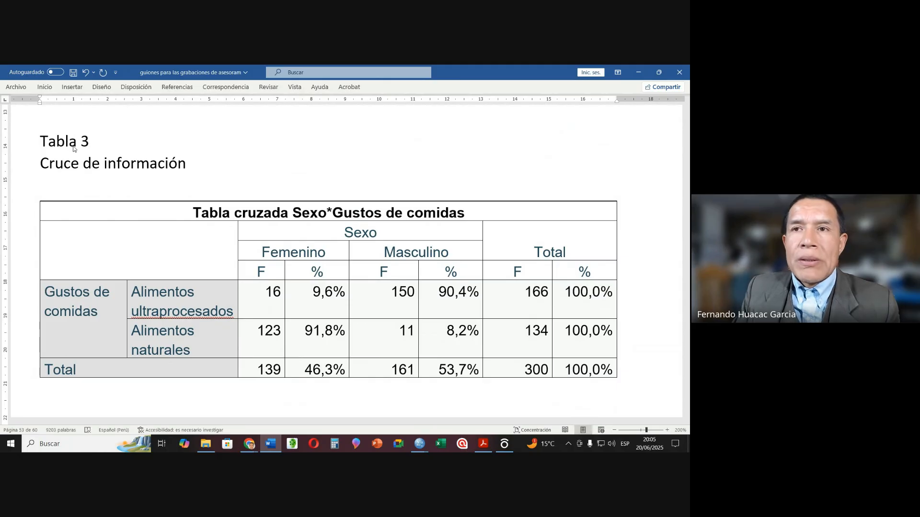
text( de sexo)
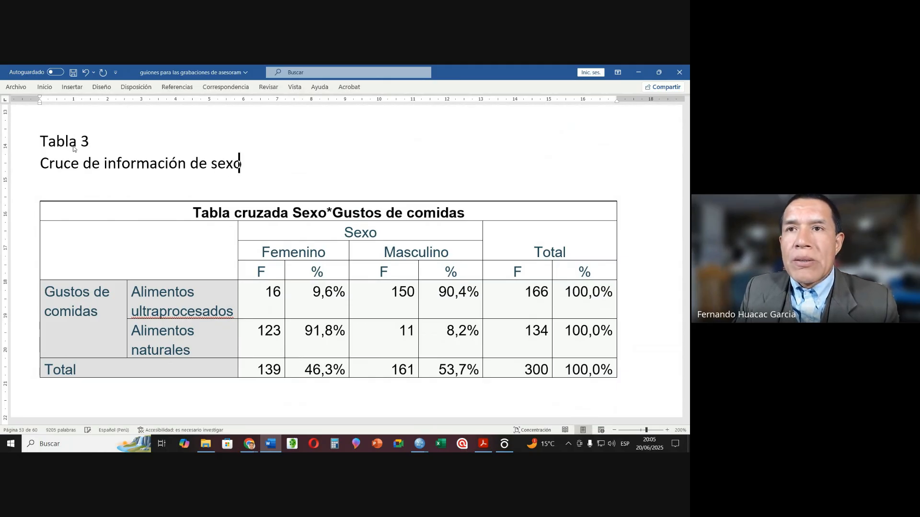
text( y gustos de c)
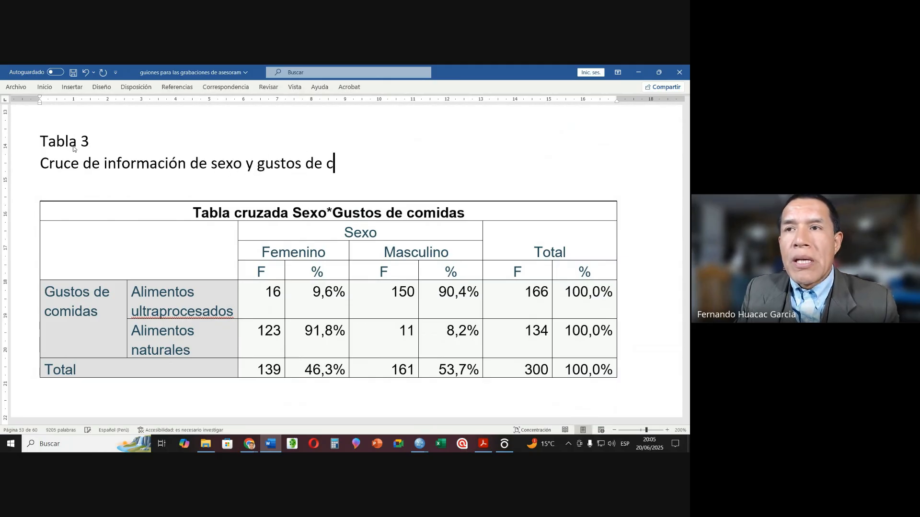
text(omidas.)
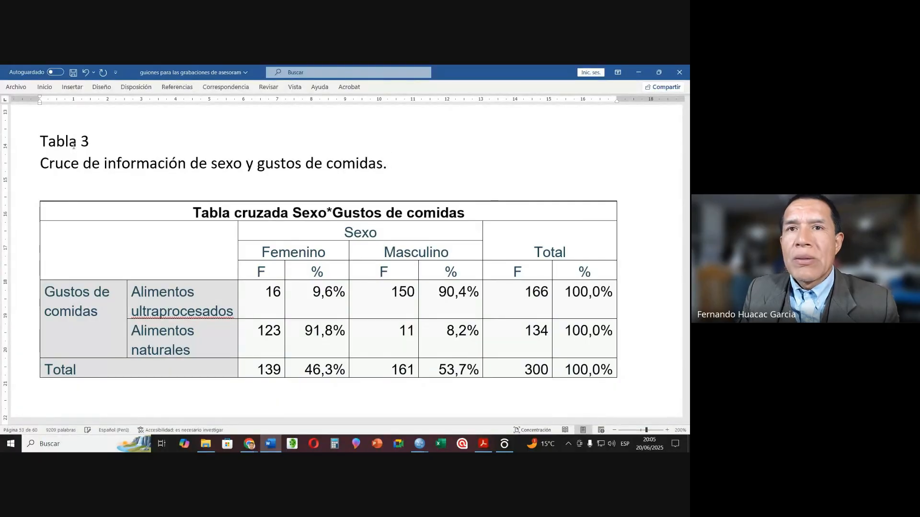
key(Delete)
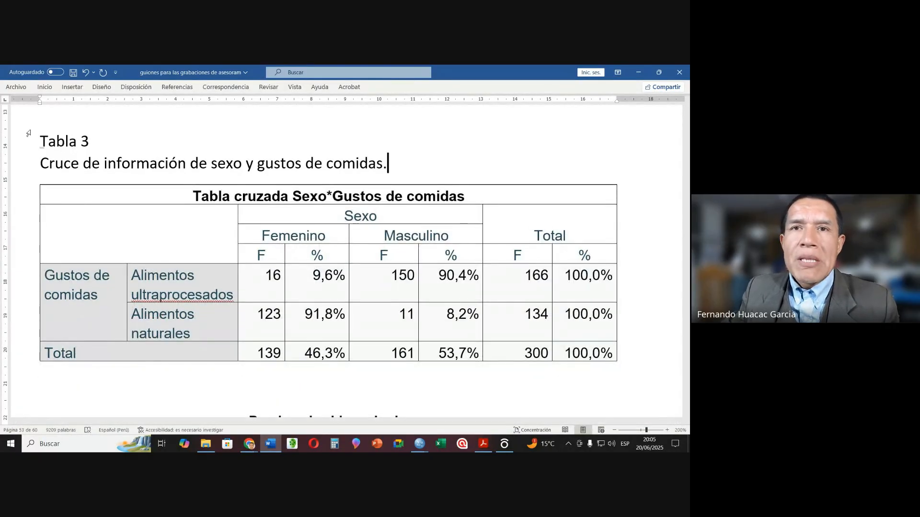
Start a paragraph below the crosstab with "En la tabla 3 se presenta los resutlados del cruce de información de sexo".
scroll(67, 288, down, 3)
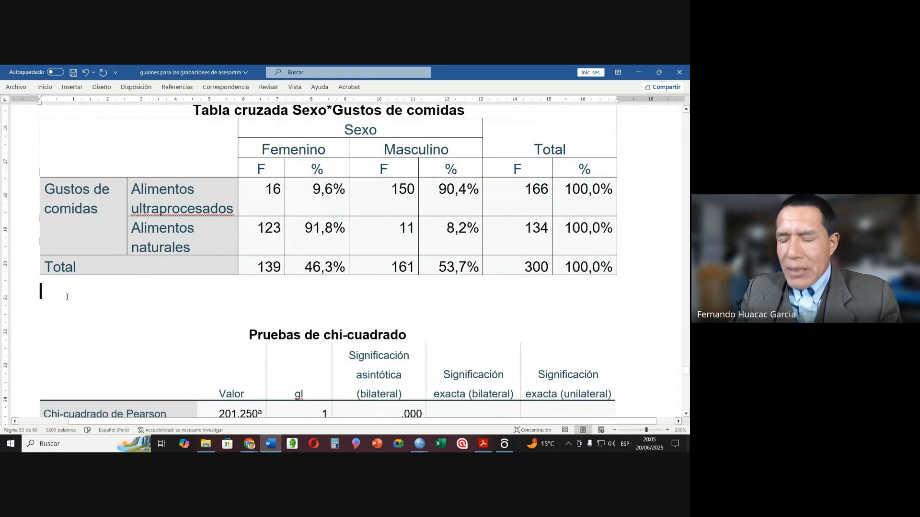
key(Return)
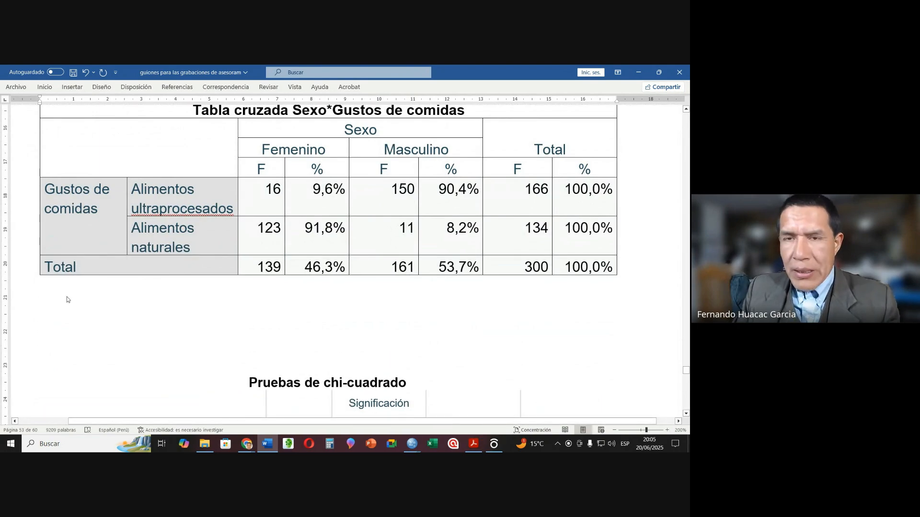
text(En la tabla )
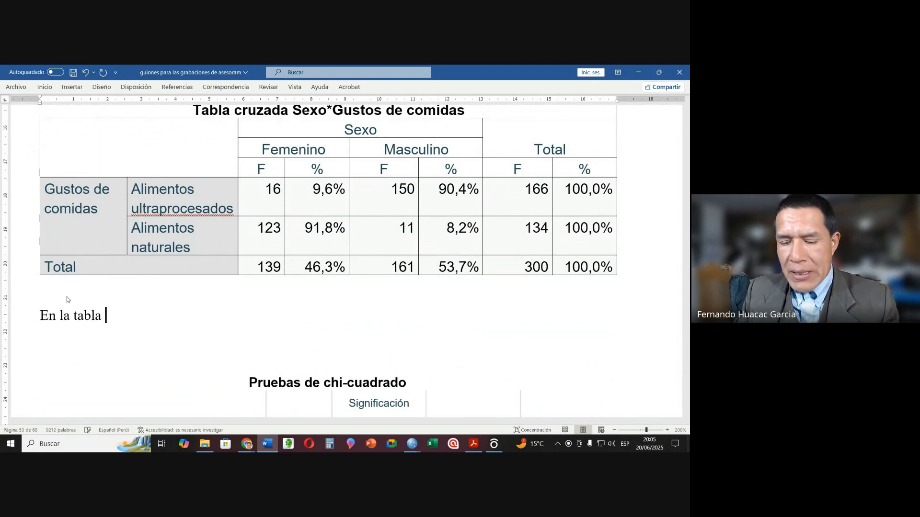
text(3)
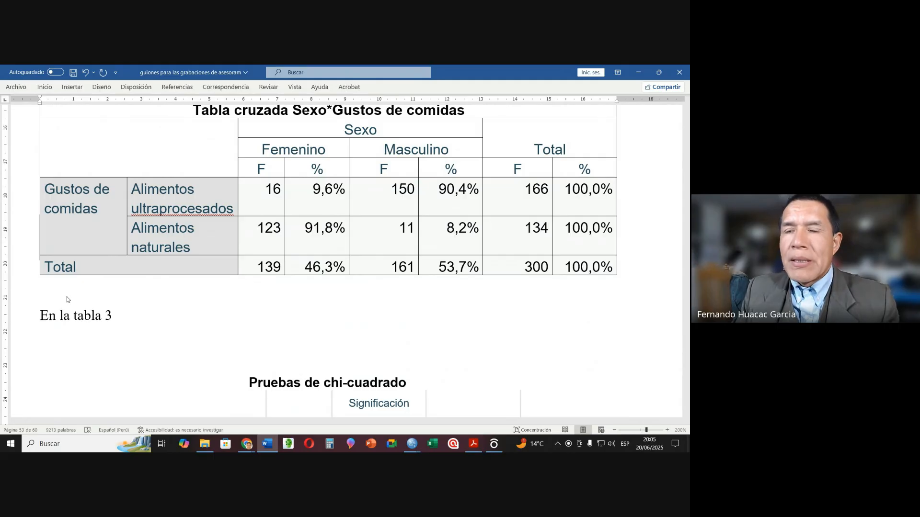
text( se prese)
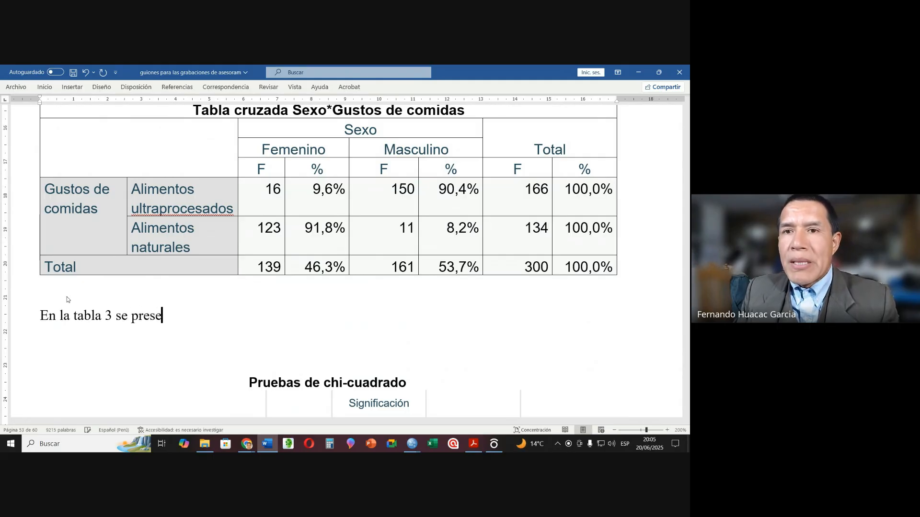
text(nta los resutla)
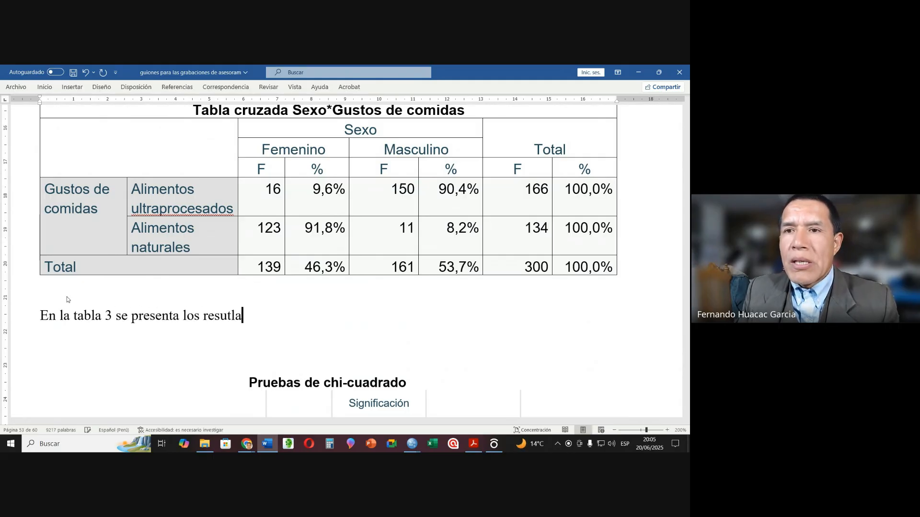
text(dos del )
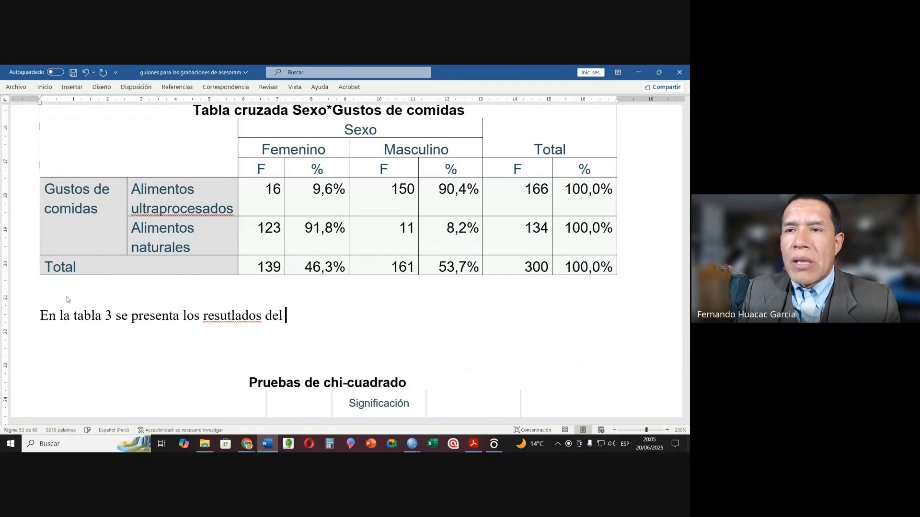
text(cruce de informac)
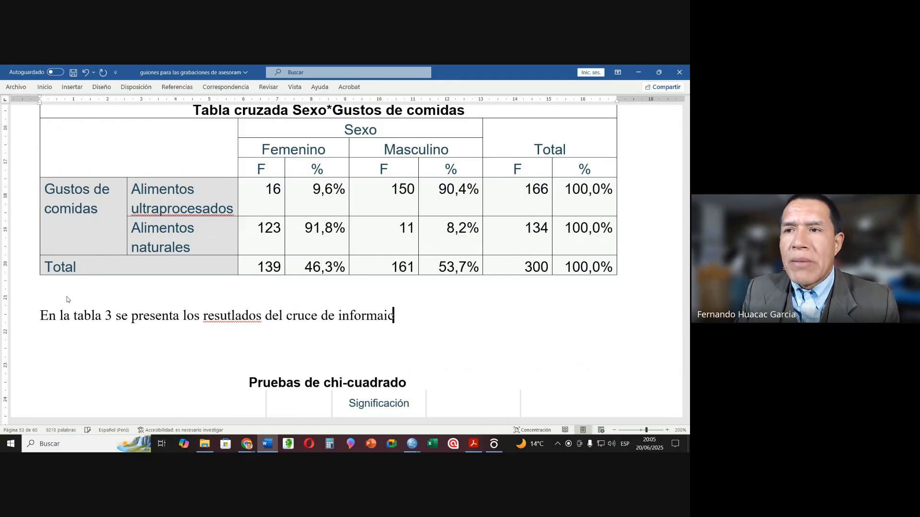
text(ión de )
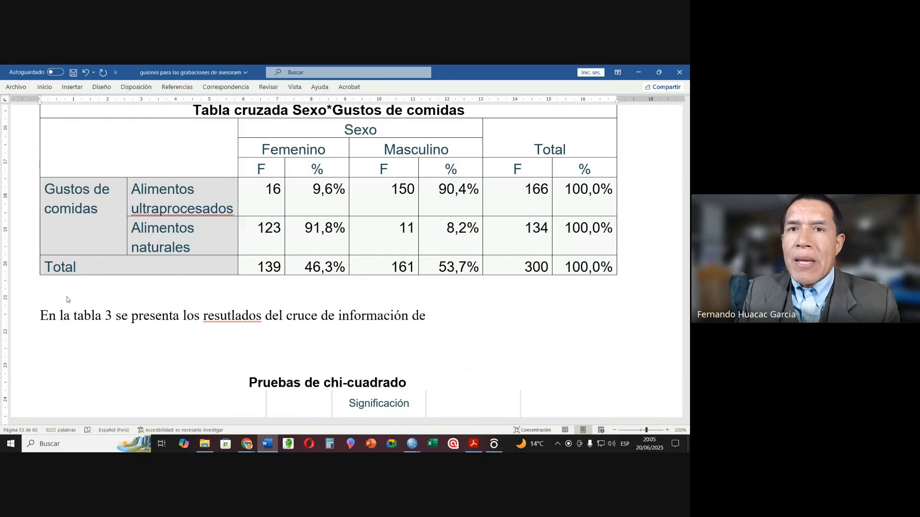
text(sexo )
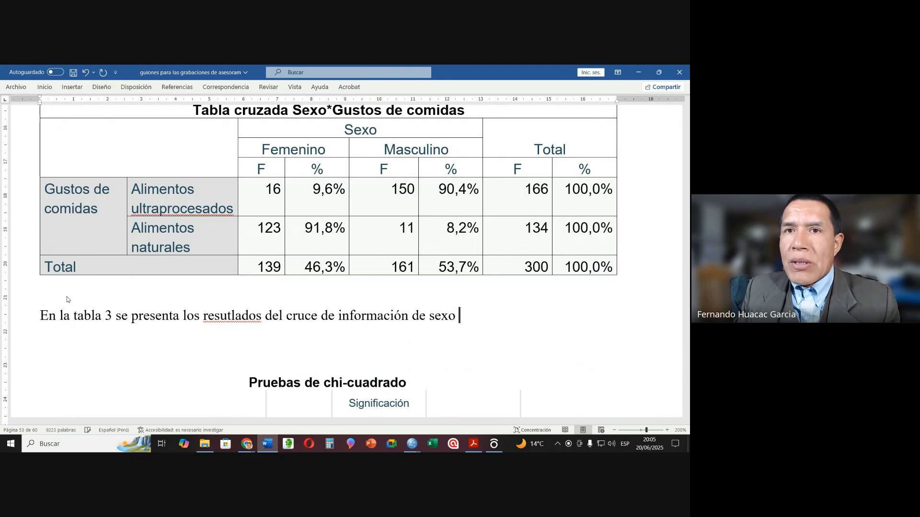
Continue the interpretation sentence below the crosstab with "y gustos de comidas".
text(y alime)
key(BackSpace)
key(BackSpace)
key(BackSpace)
key(BackSpace)
key(BackSpace)
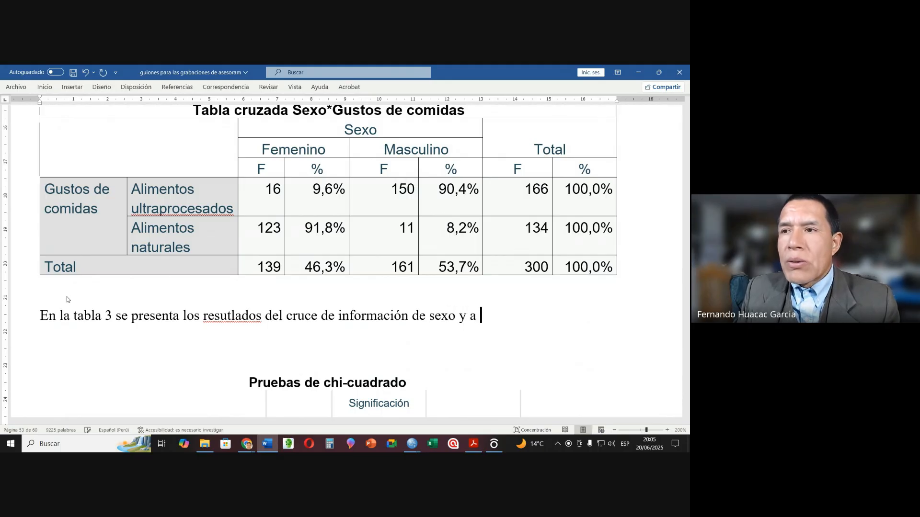
text(gustos de alime)
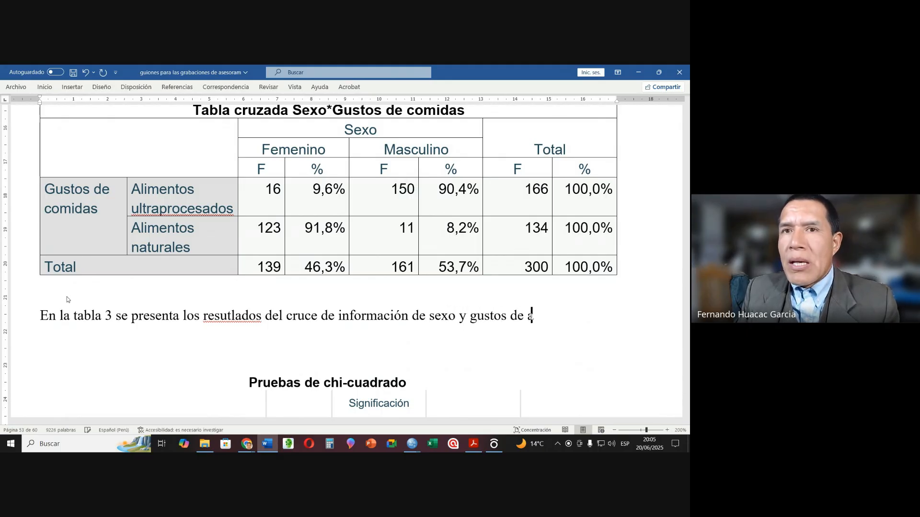
key(BackSpace)
key(BackSpace)
key(BackSpace)
key(BackSpace)
key(BackSpace)
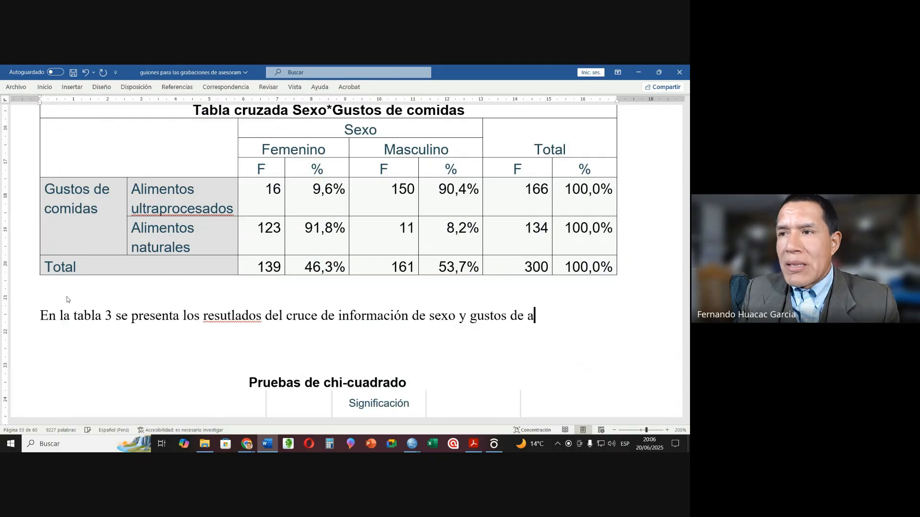
text(comidas)
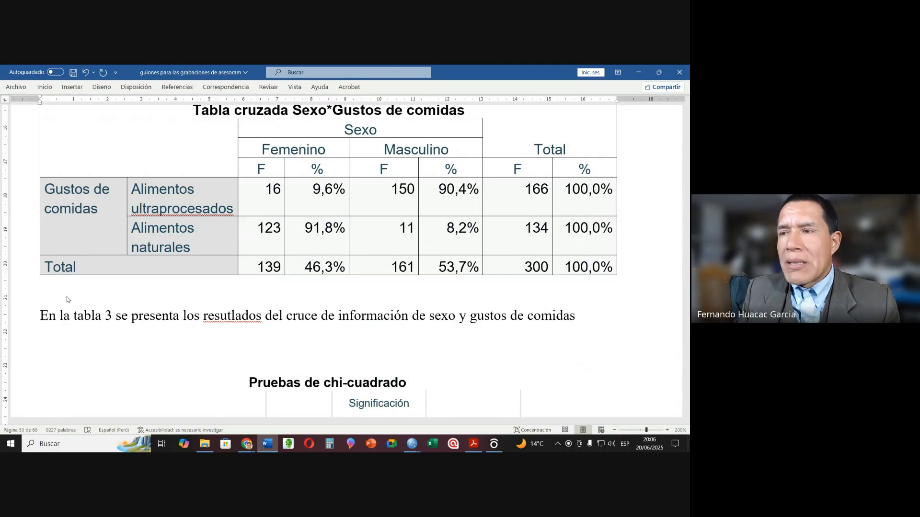
Continue the interpretation sentence below the crosstab with ": el 9,6% de las estudiantes".
text(: )
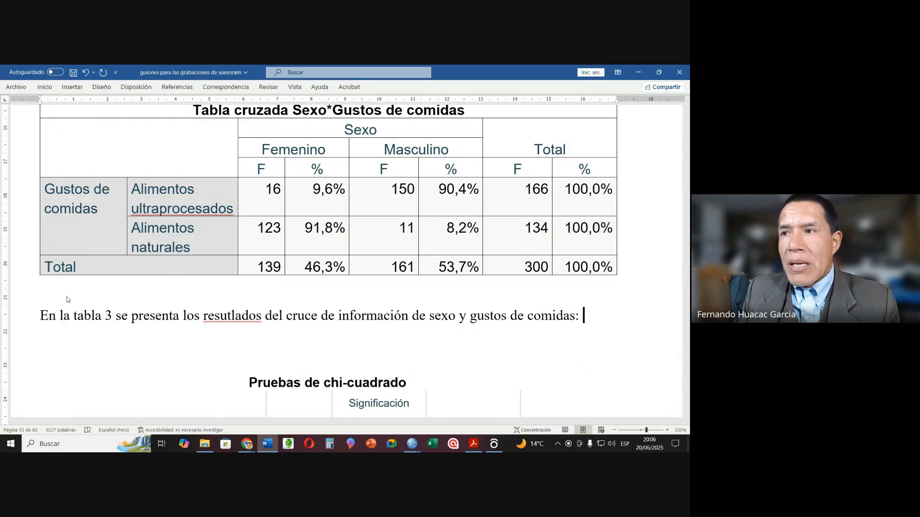
text(el 9,)
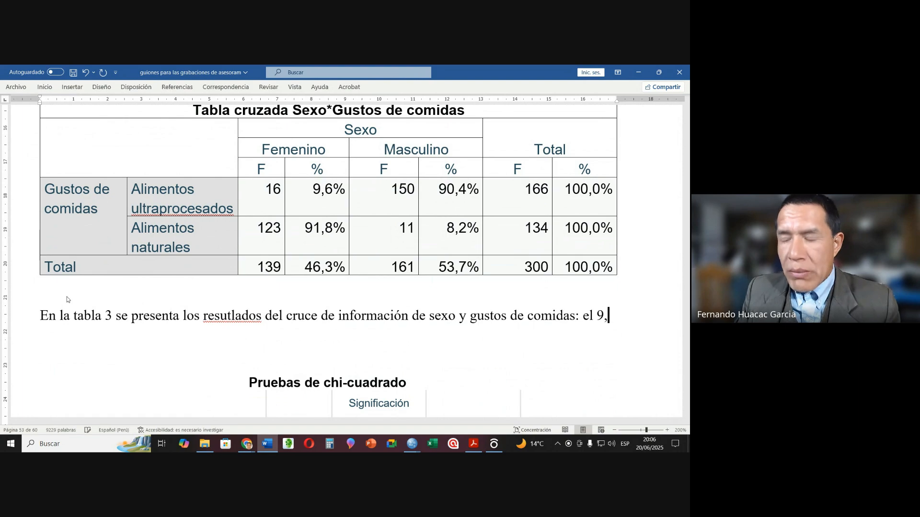
text(6% de)
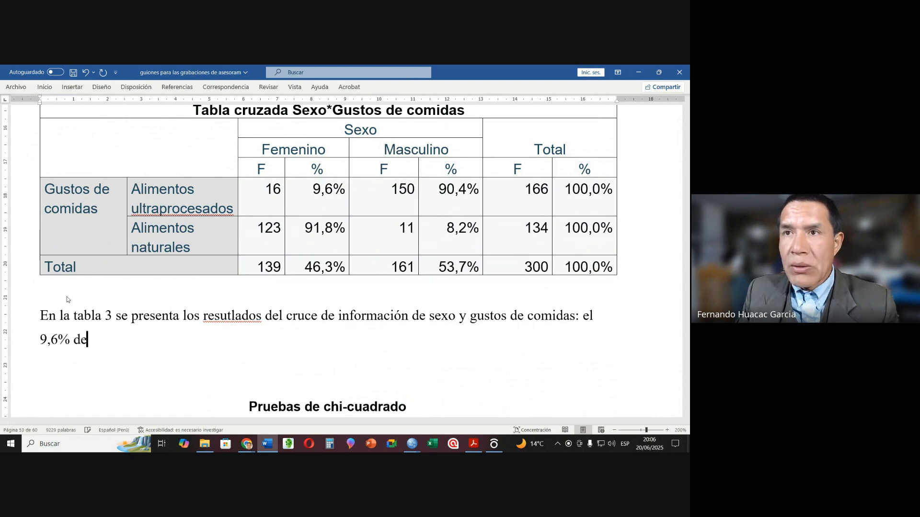
text( los)
key(BackSpace)
key(BackSpace)
key(BackSpace)
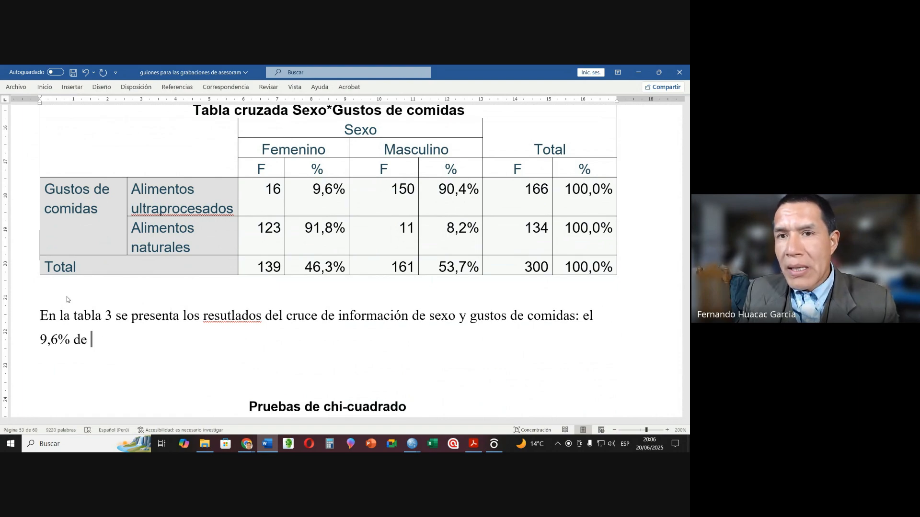
text(las estaudi)
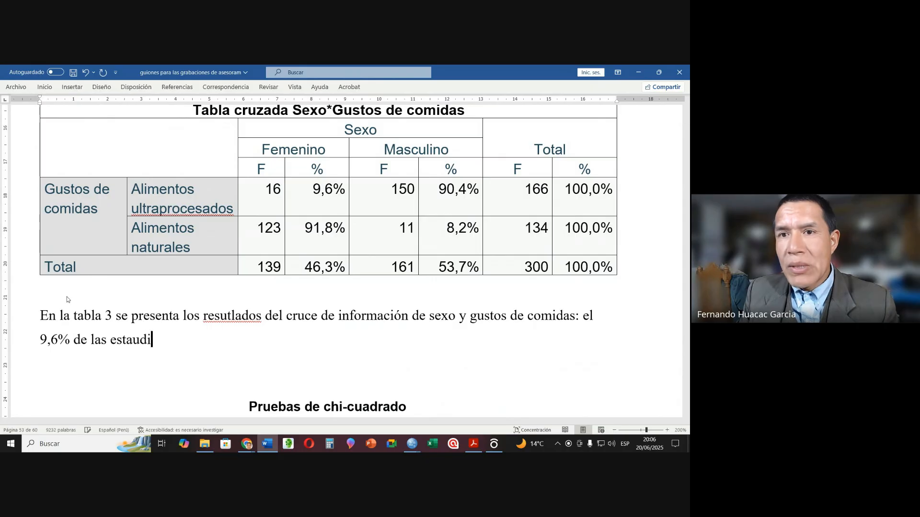
key(BackSpace)
key(BackSpace)
key(BackSpace)
key(BackSpace)
text(udiantes)
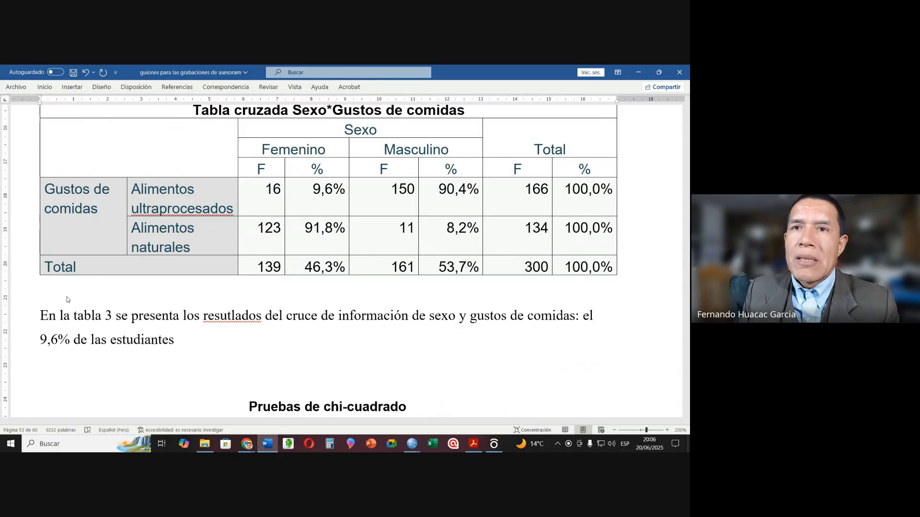
Complete the clause about the female students with "consume alimentos ultraprocesados".
text( consu)
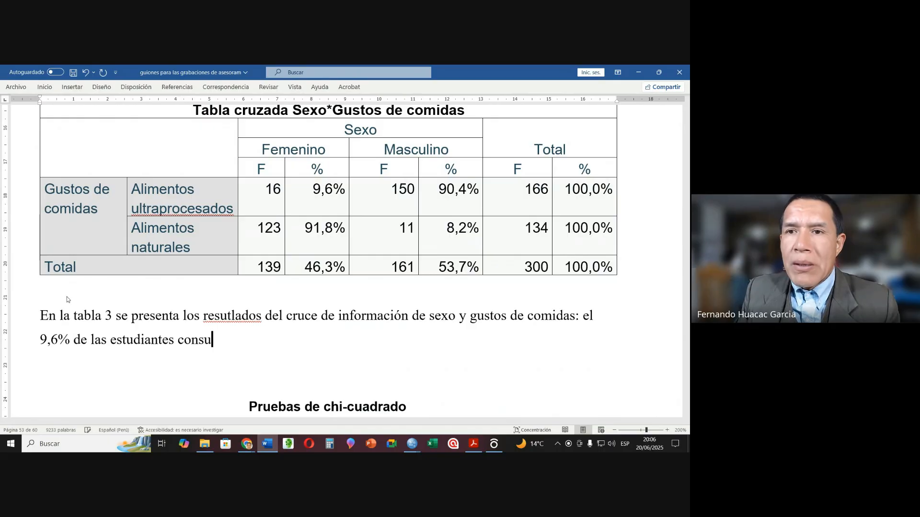
text(men)
key(BackSpace)
text(alim)
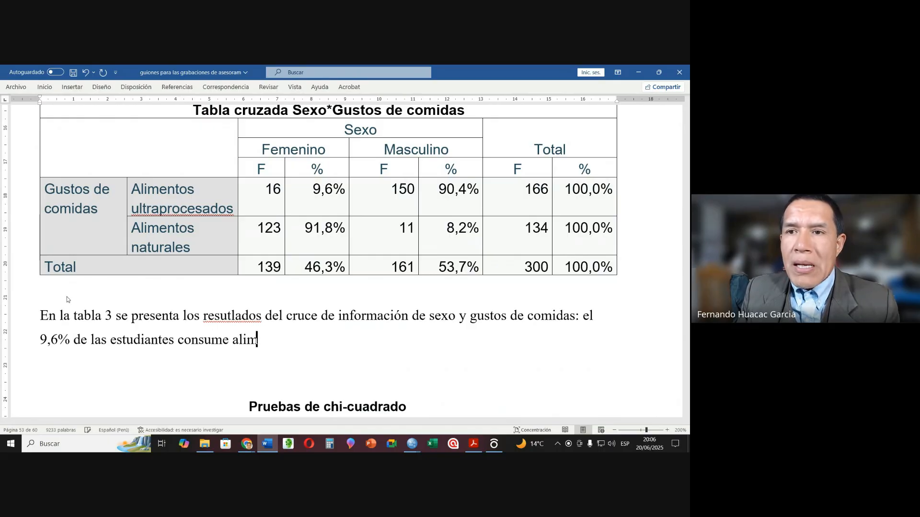
text(entos uls)
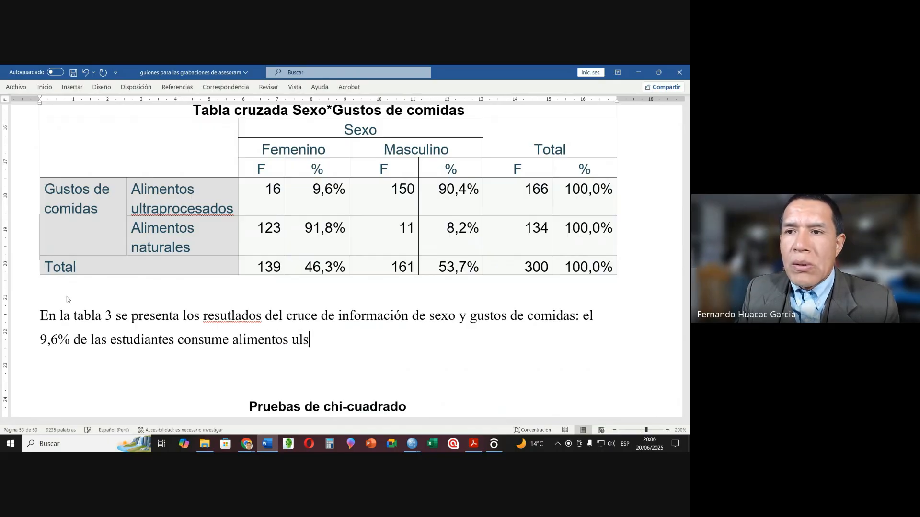
text(tra)
key(BackSpace)
key(BackSpace)
key(BackSpace)
key(BackSpace)
text(t)
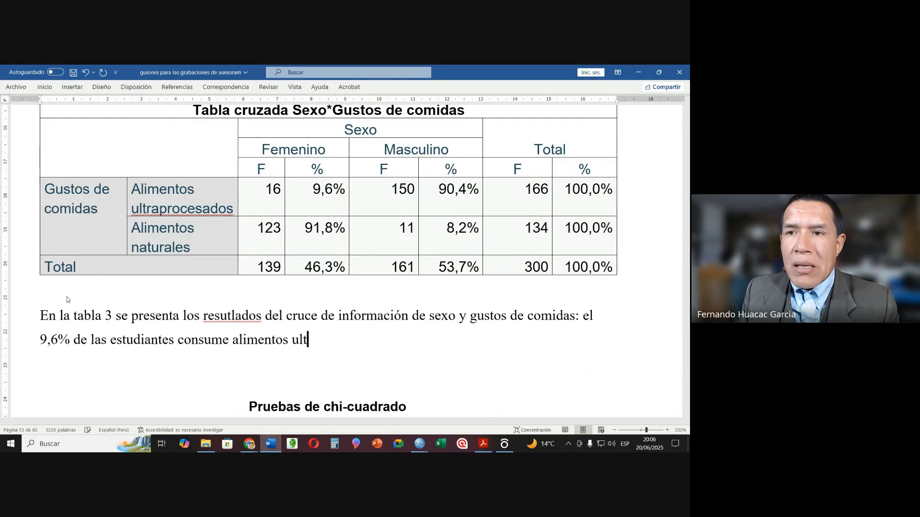
text(raproces)
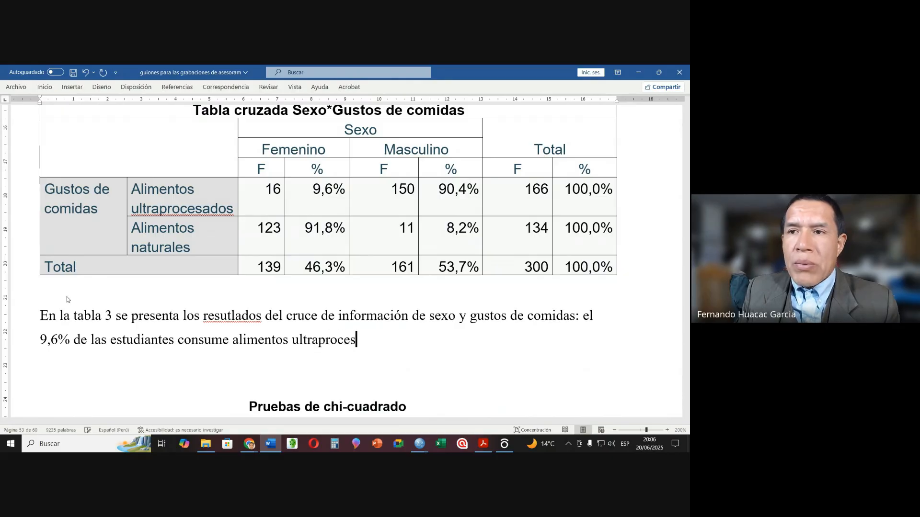
text(ados)
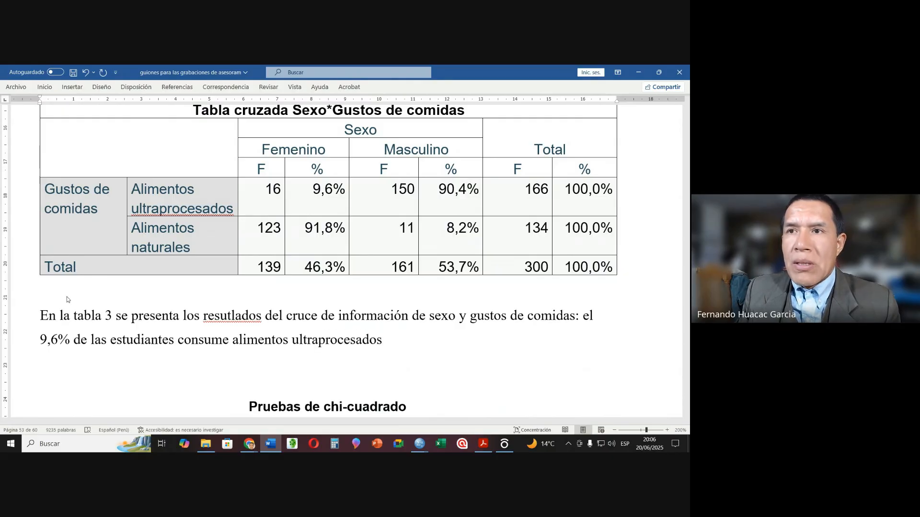
Add the contrasting clause ", mientras que el 91,8% consume alimentos naturles" to the interpretation sentence.
text(, mientra)
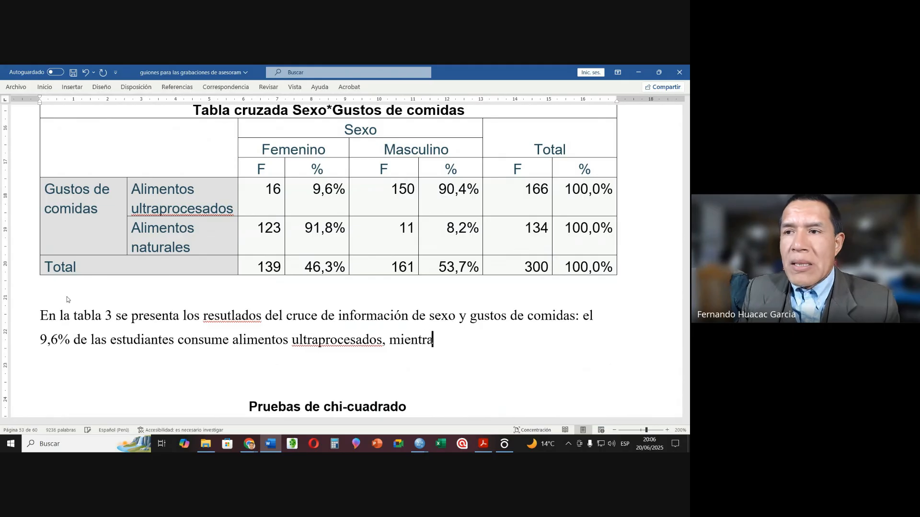
text(s que el )
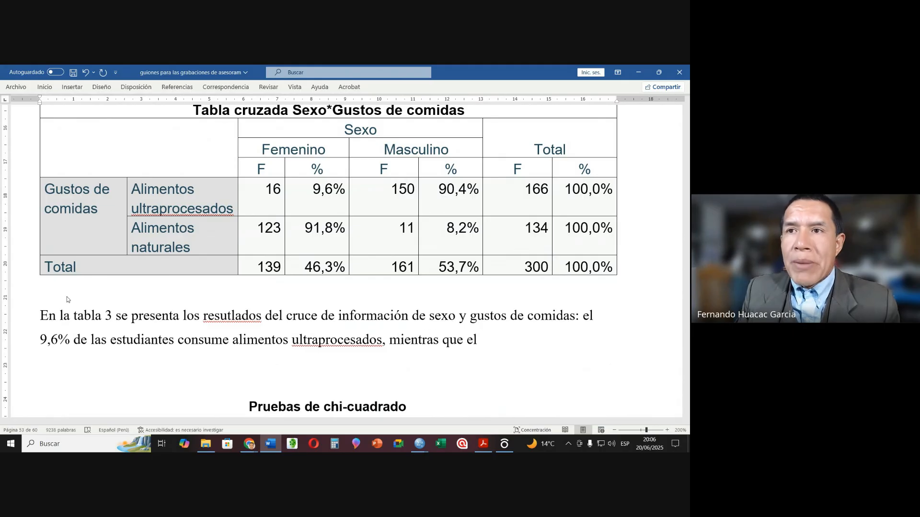
text(91,)
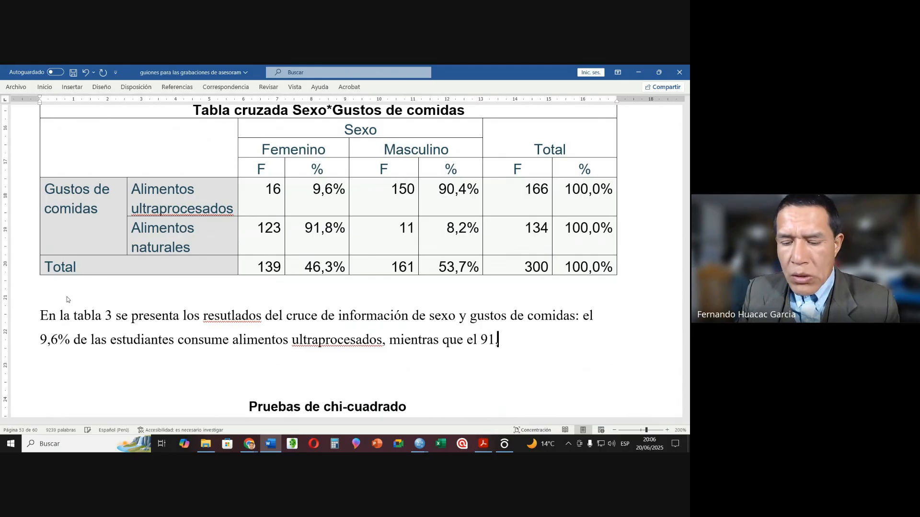
text(8%)
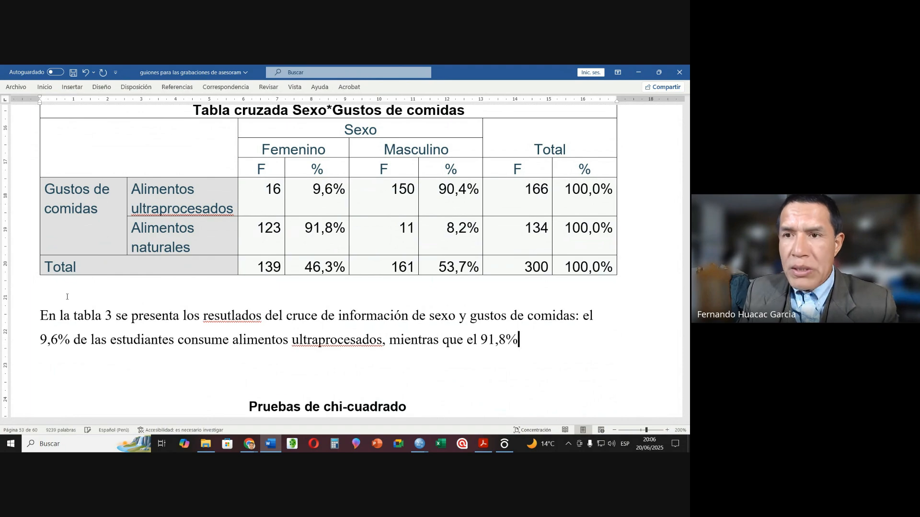
text( consume a)
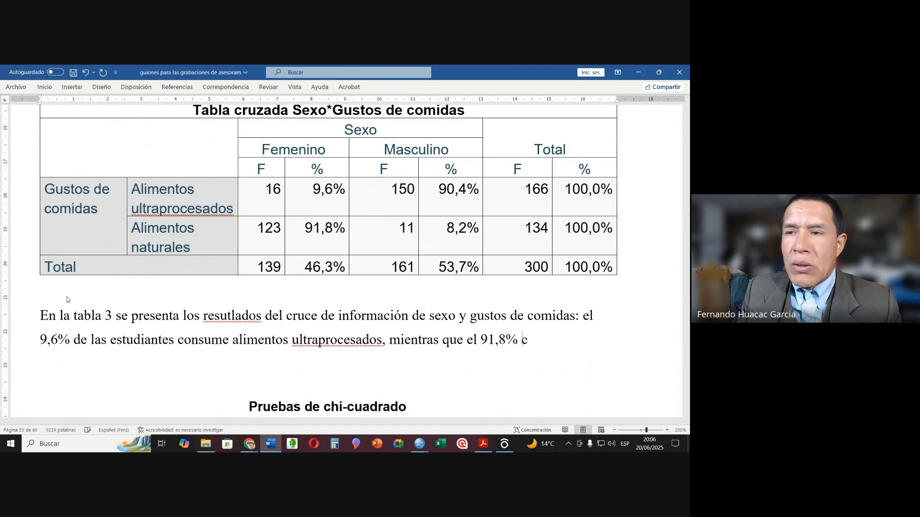
text(lime)
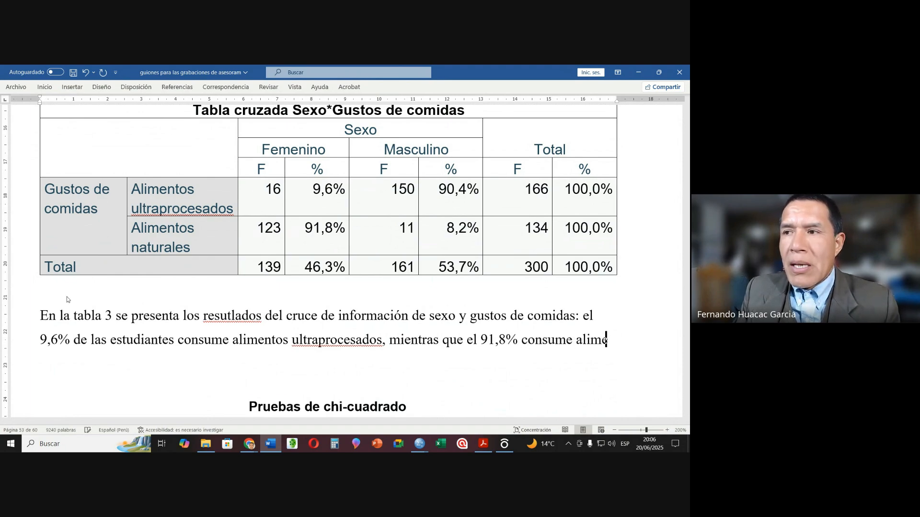
text(ntos naturles)
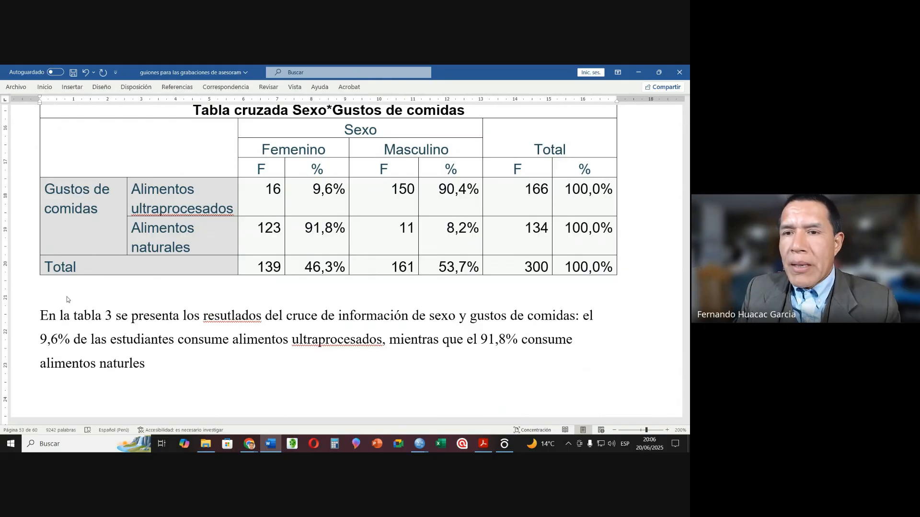
End the sentence with a period and add "Asimismo, el 90,4% de estudiantes varones consume alimentos ultraprocesados".
text(. asimismo, el )
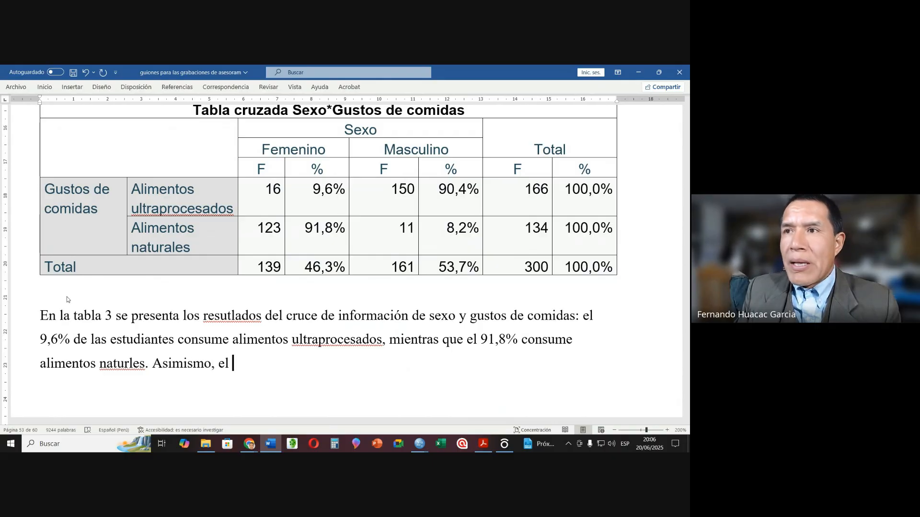
text(90,)
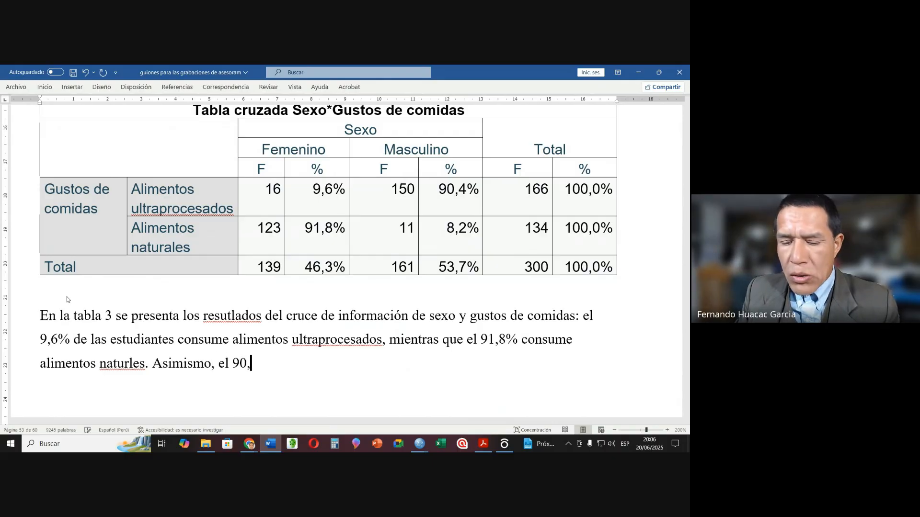
text(4% de e)
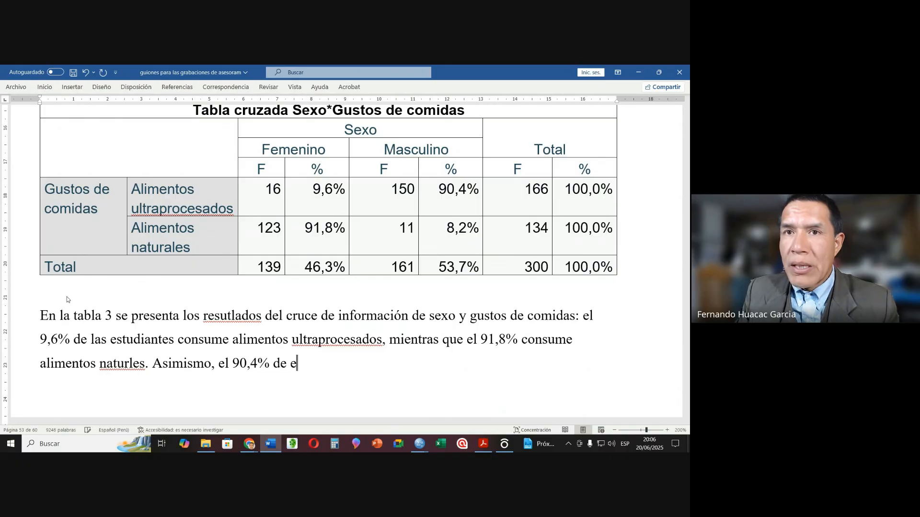
text(stua)
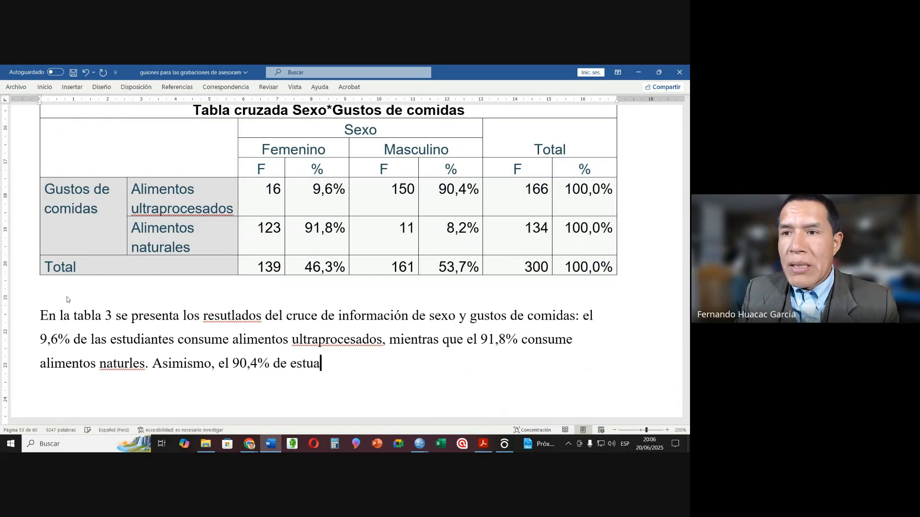
key(BackSpace)
text(diantes varo)
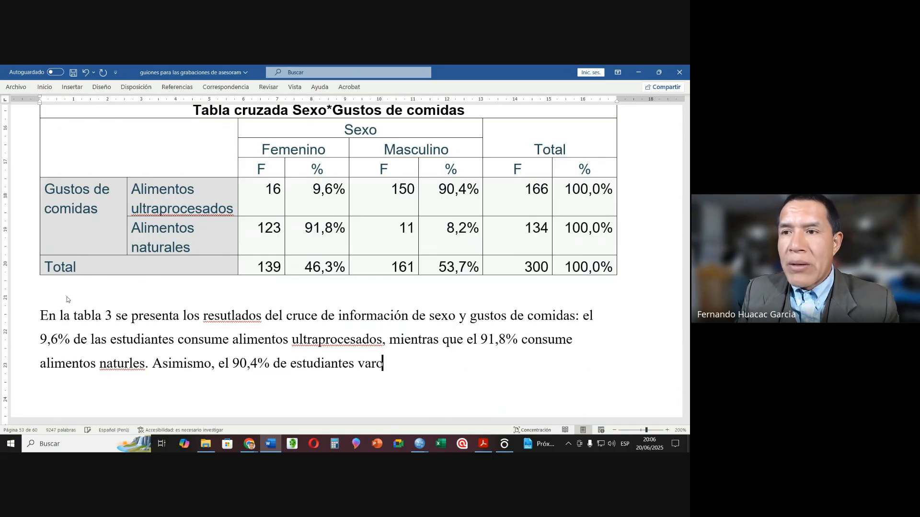
text(nes consume )
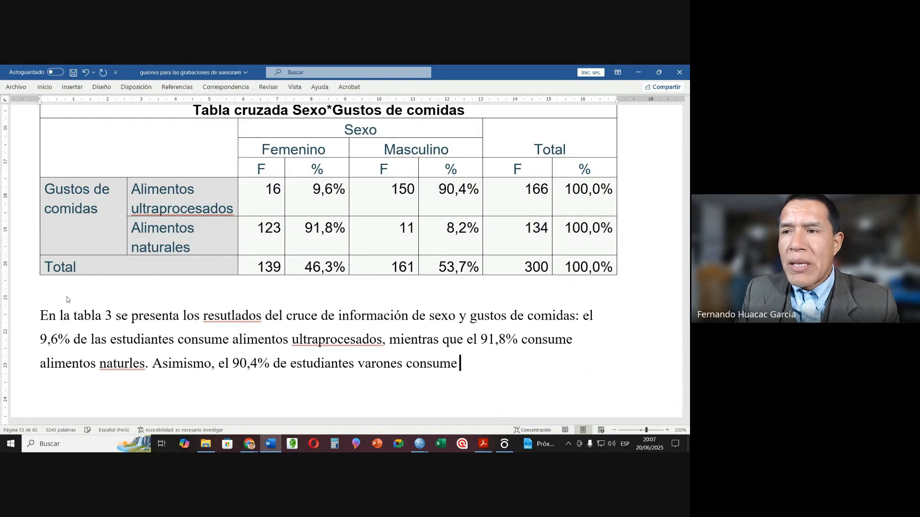
text(alimentos ult)
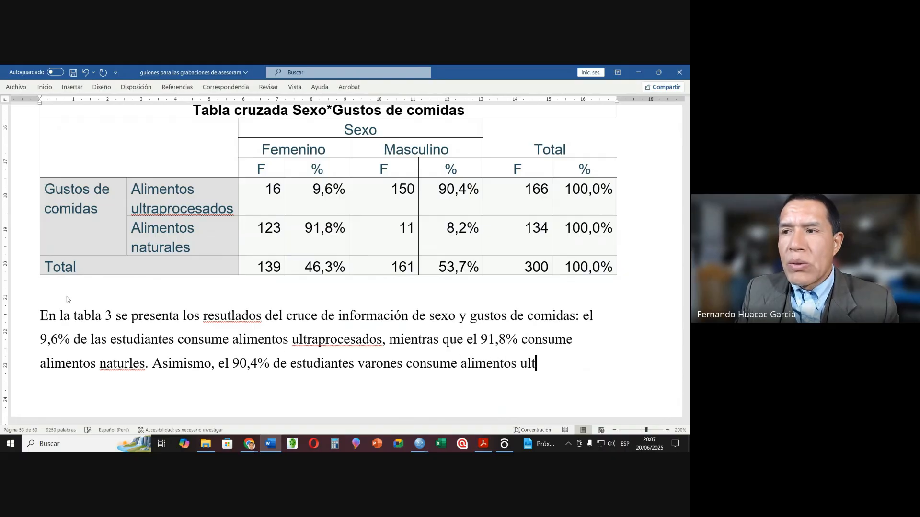
text(raprocesados)
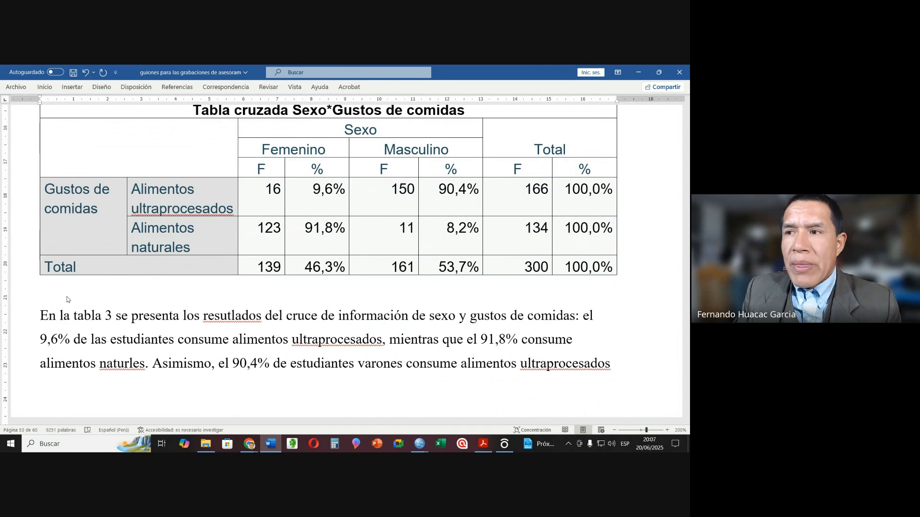
Extend the sentence about the male students with "mientras que el 8,2% consume alimentos naturales".
text( min)
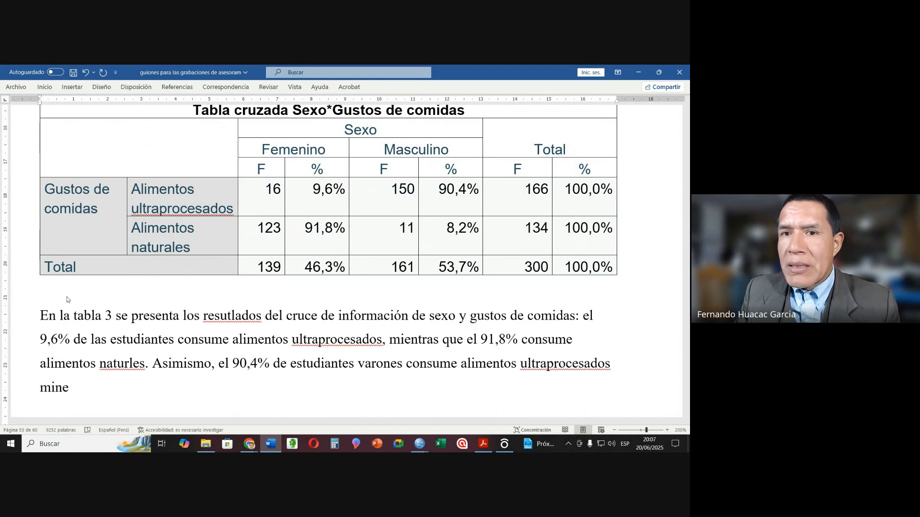
key(BackSpace)
text(entras q)
text(ue el )
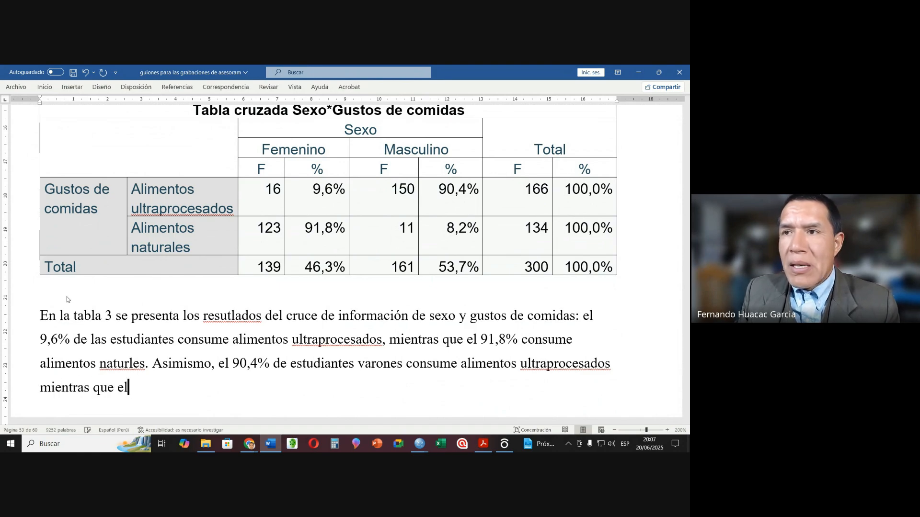
text(8,)
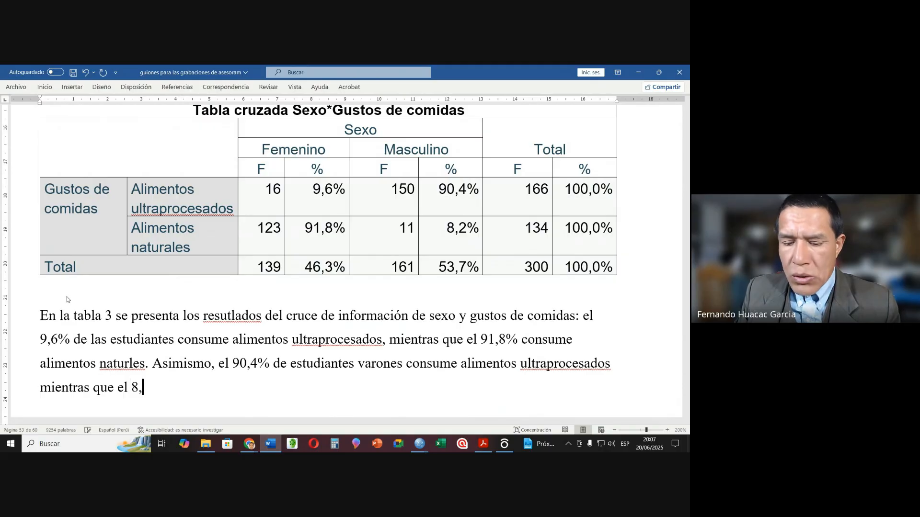
text(2% consume alimentos)
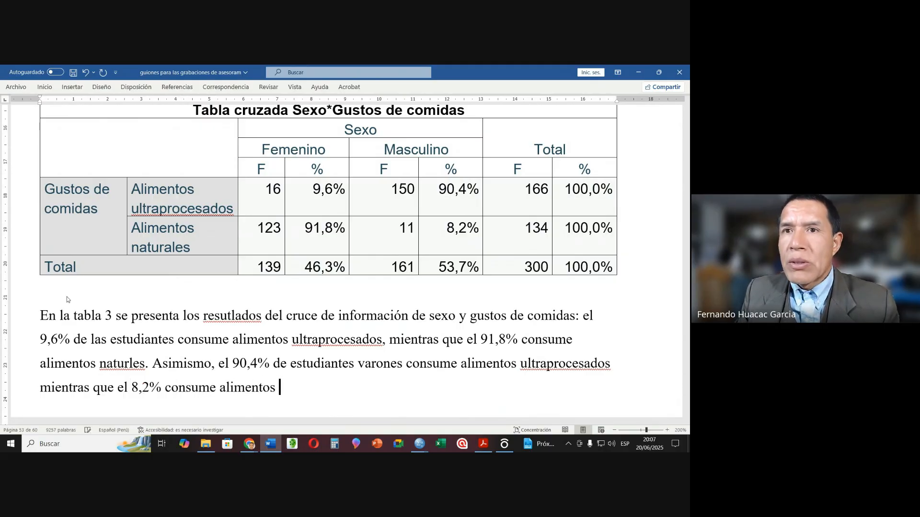
text( naturales)
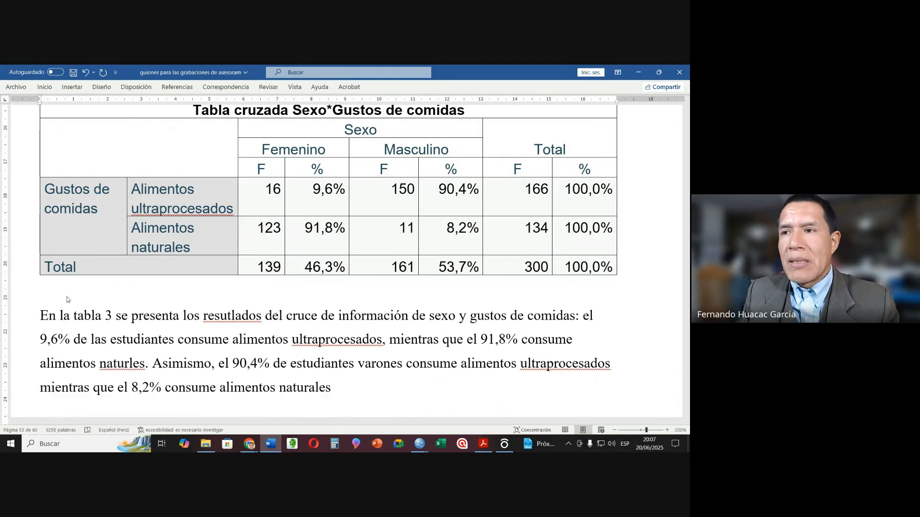
End the sentence with a period and add "Ninguno de los conjuntos de datos desciende del 5%" to the table 3 interpretation.
text(. nin)
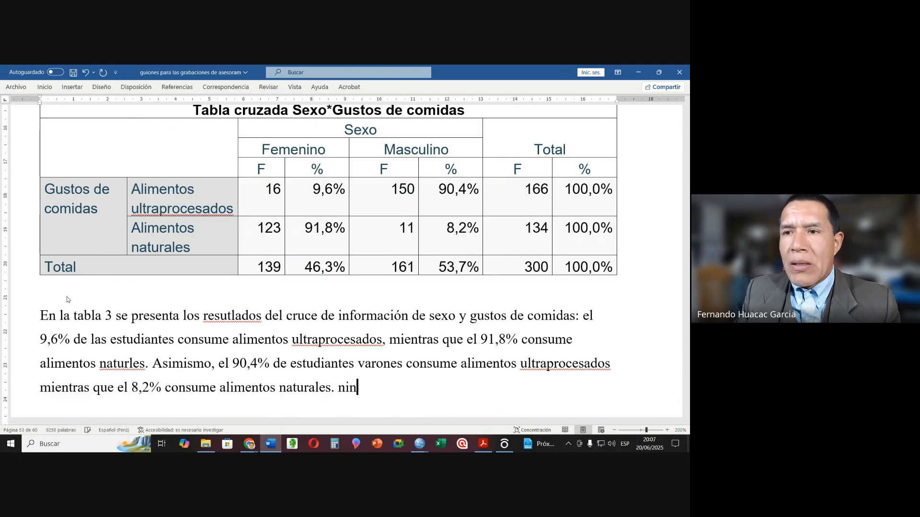
text(guno de los conuu)
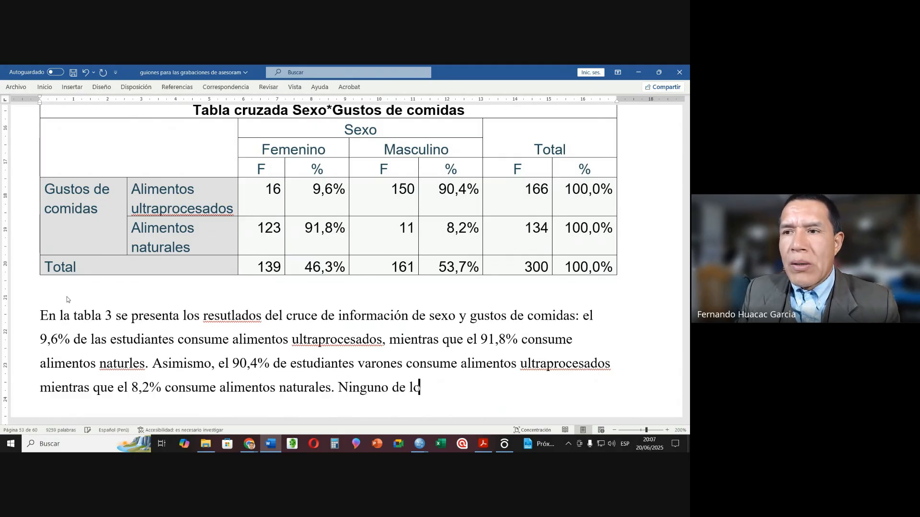
key(BackSpace)
text(jutos)
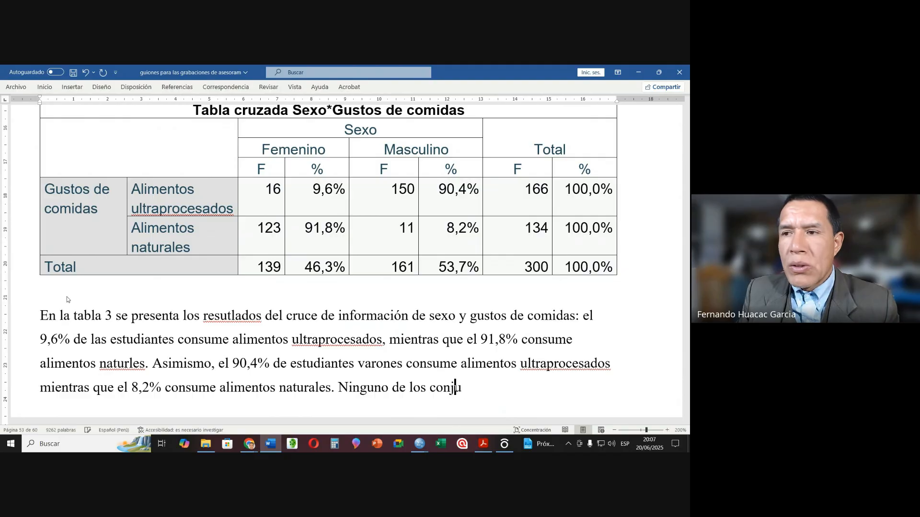
key(BackSpace)
key(BackSpace)
text(ntos d)
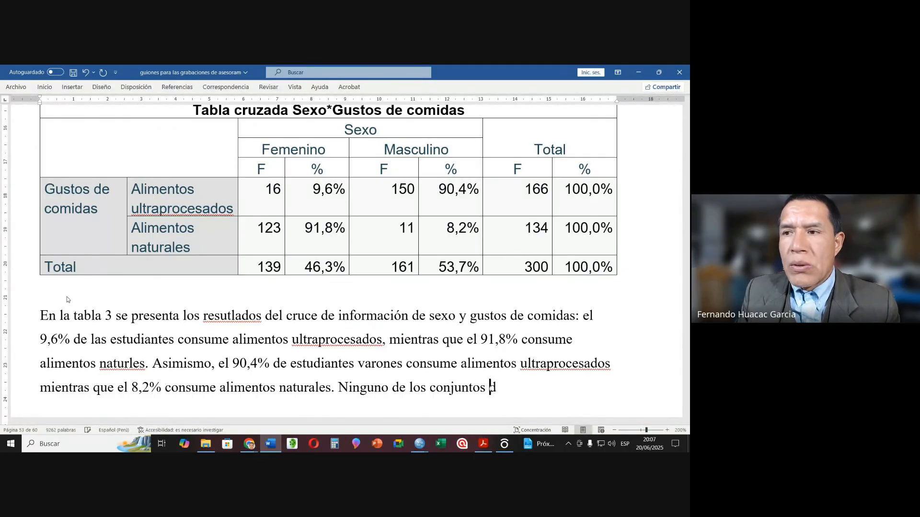
text(e datos desc)
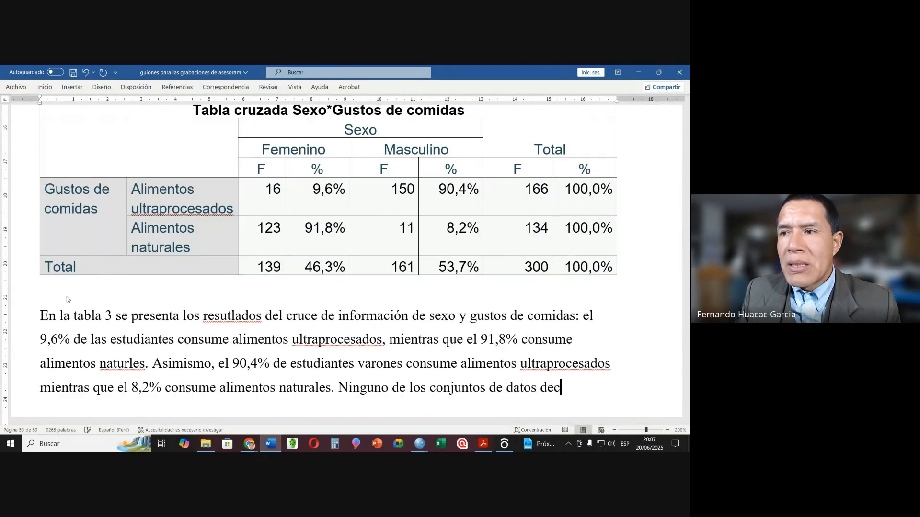
key(BackSpace)
text(sce)
key(BackSpace)
text(iend)
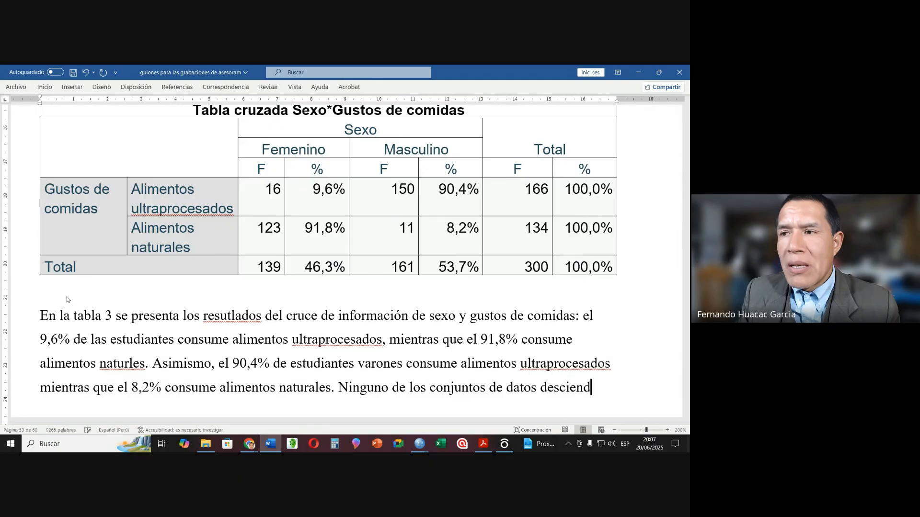
text(e del 5%)
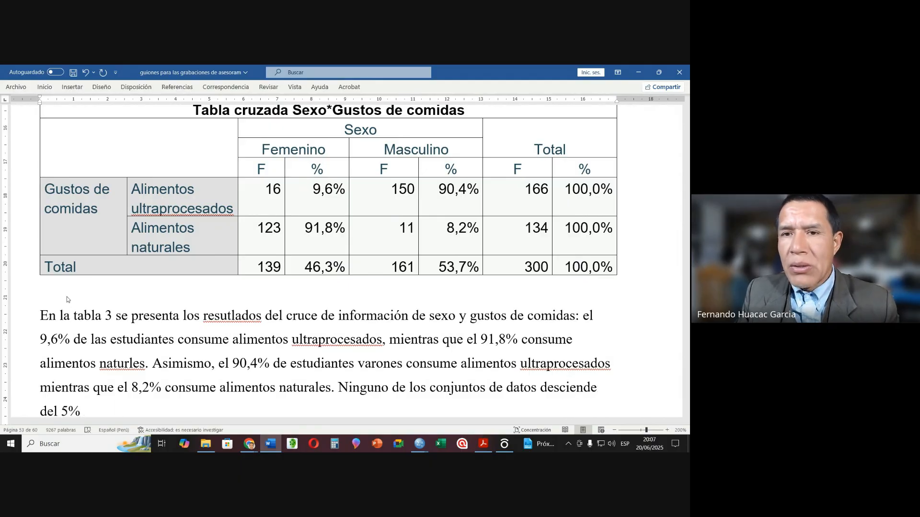
Finish the sentence with ", por tanto, existe adecuadas condiciones para interpretar los resultados del chi cuadrado.".
text(, por tanto, )
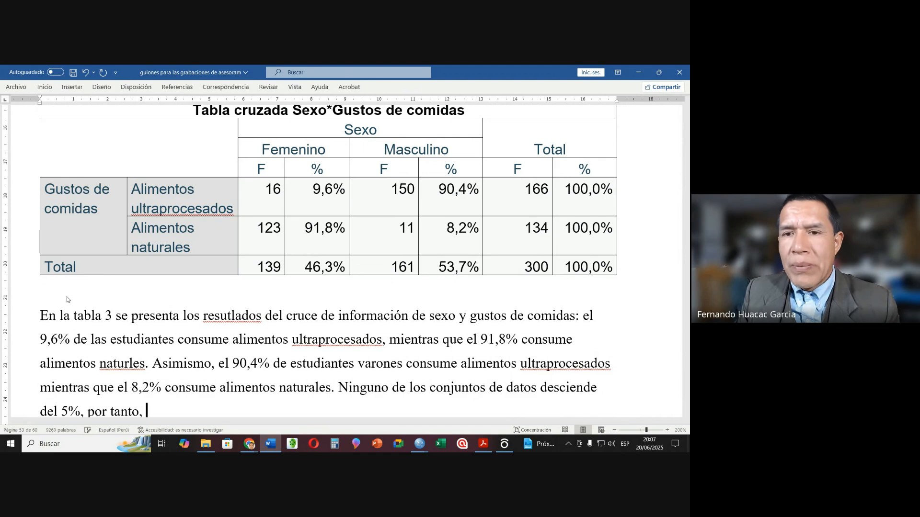
text(existe)
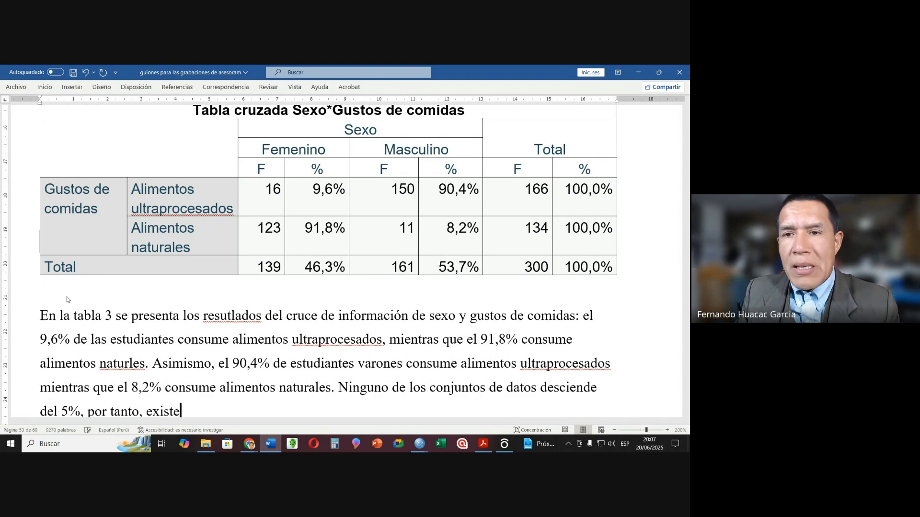
text( adecuadas )
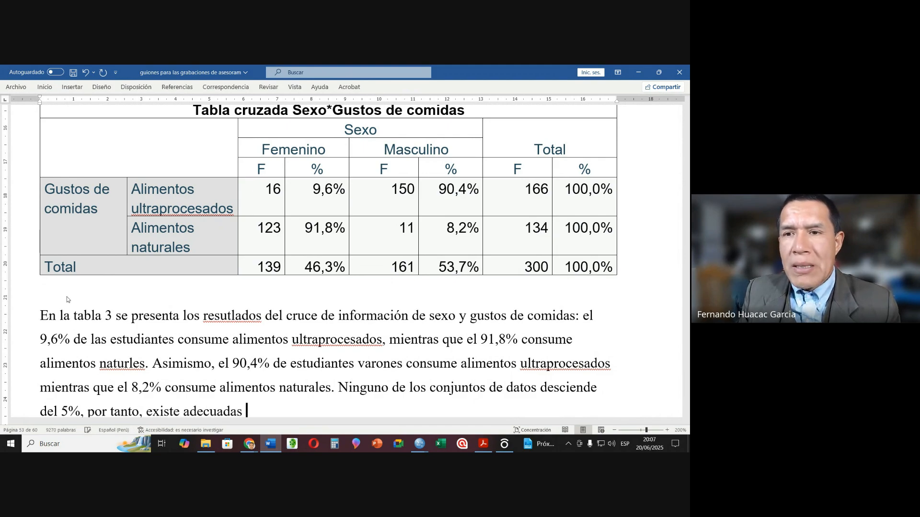
text(condiciones para )
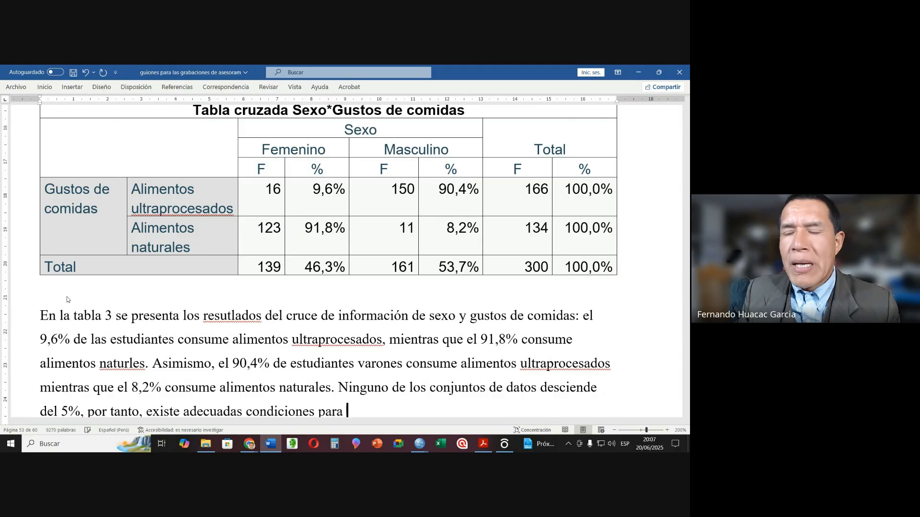
text(interpreta)
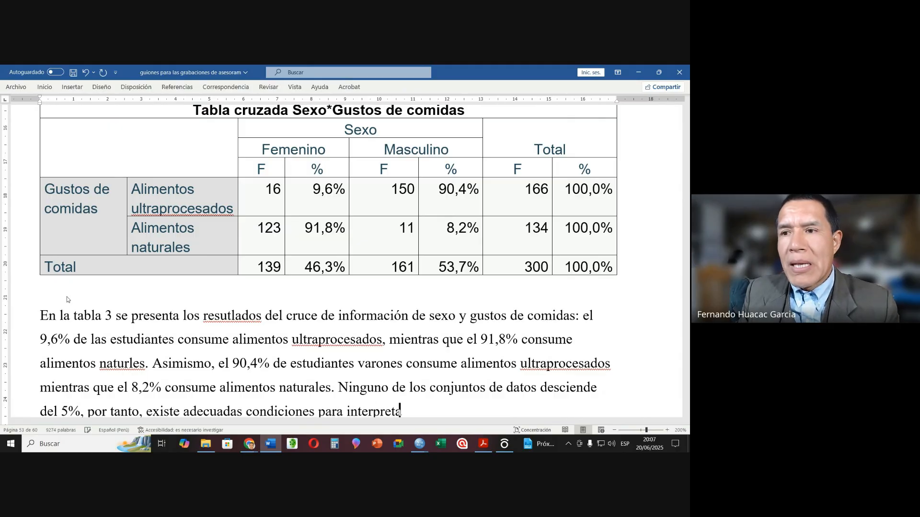
text(r los resu)
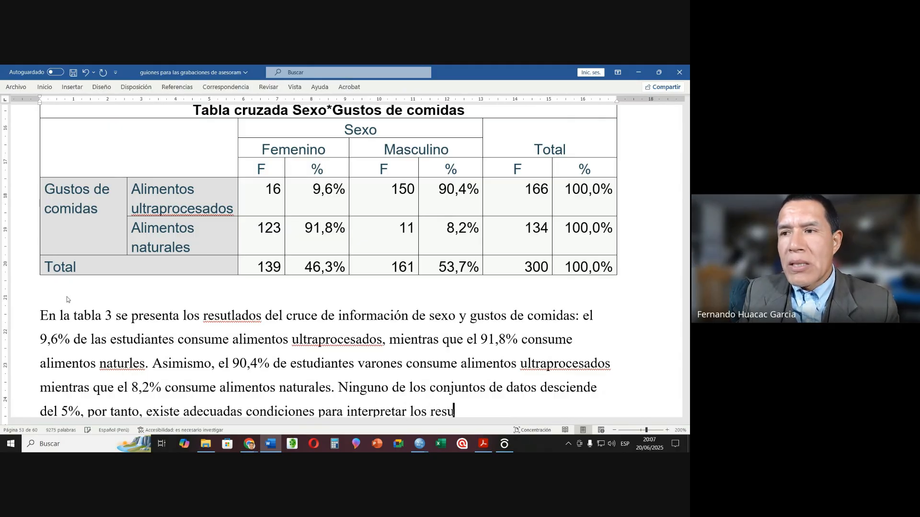
text(ltados del chi )
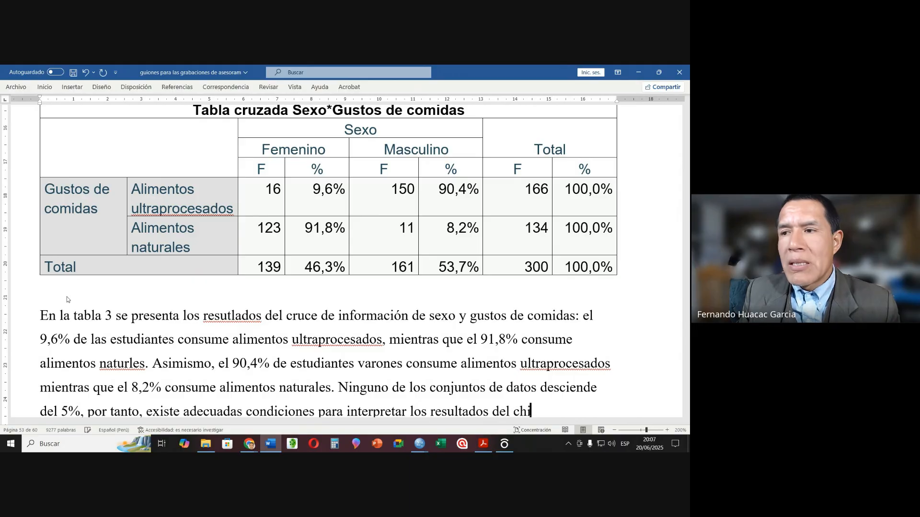
text(cuadrado.)
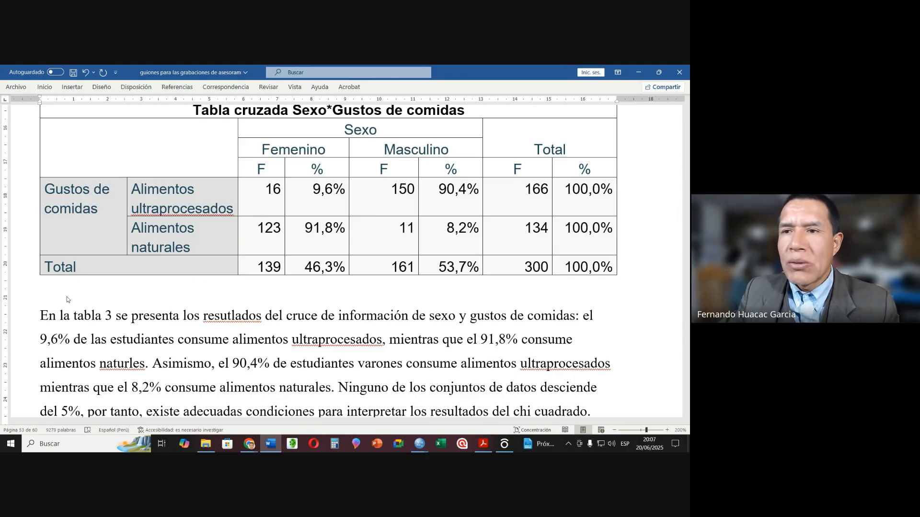
Apply borders around all cells of the whole "Pruebas de chi-cuadrado" table.
scroll(67, 297, down, 5)
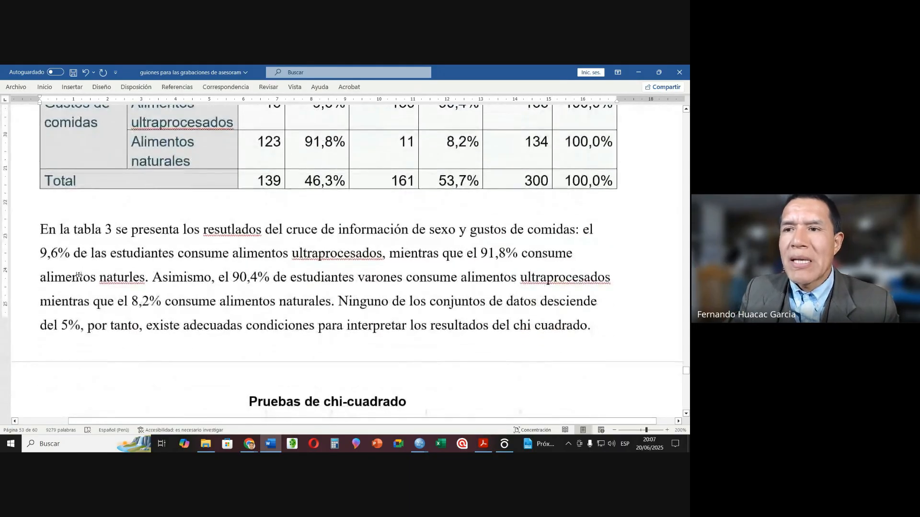
scroll(81, 273, down, 3)
click(85, 172)
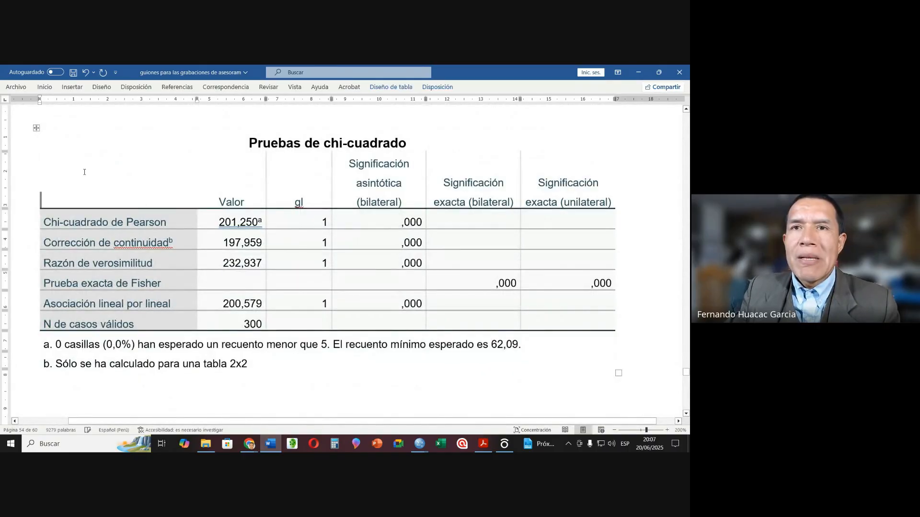
click(36, 128)
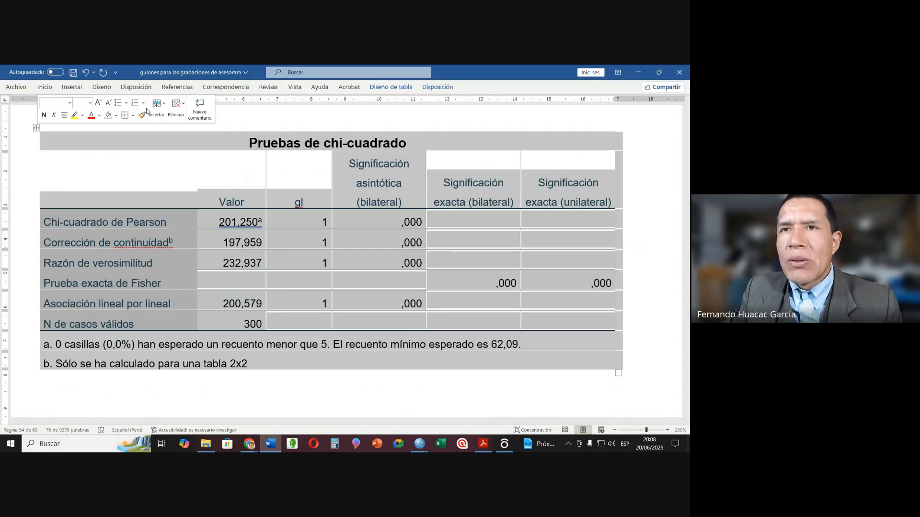
scroll(146, 111, up, 1)
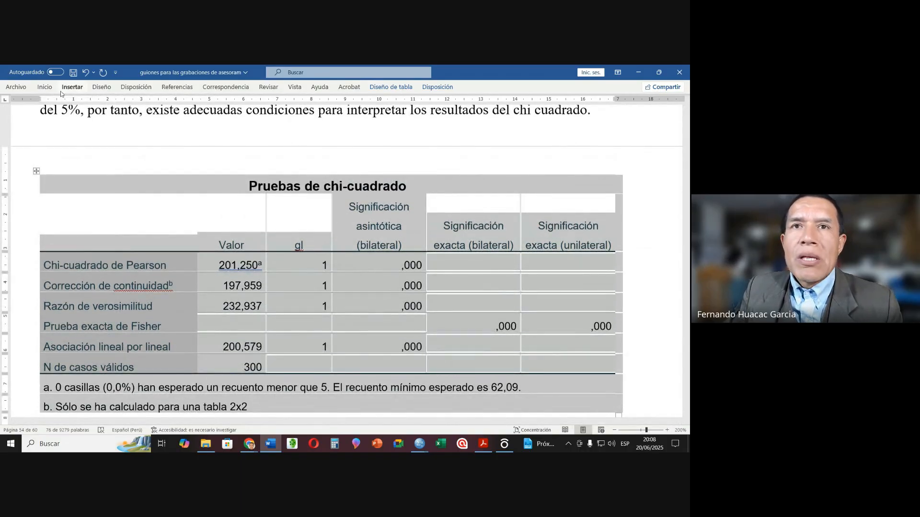
scroll(115, 205, up, 6)
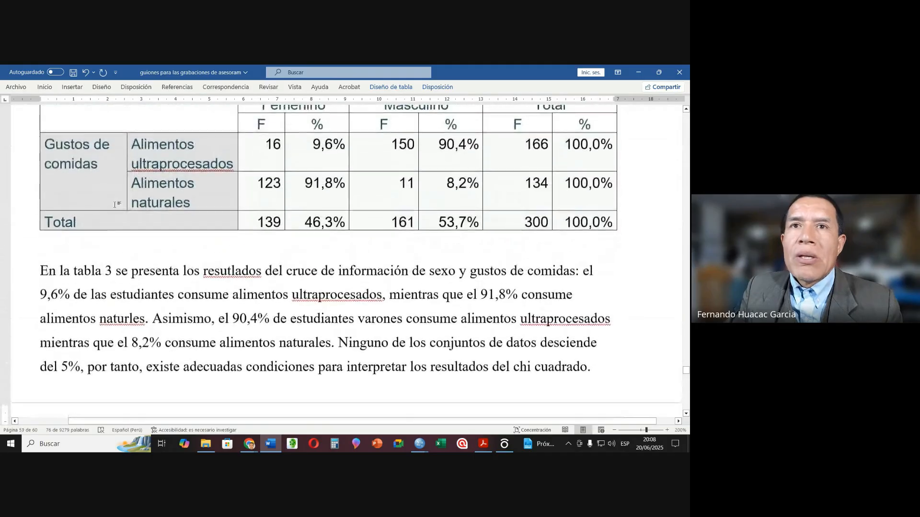
scroll(115, 204, down, 5)
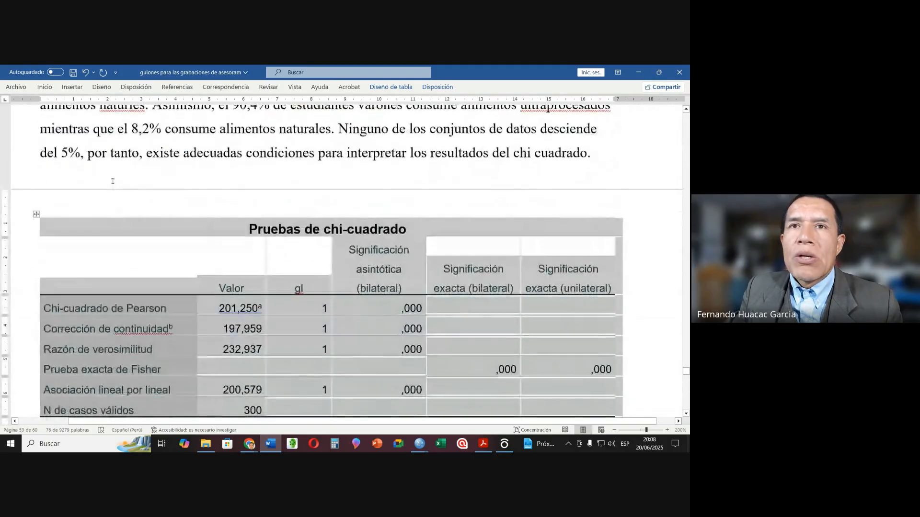
click(50, 88)
click(301, 119)
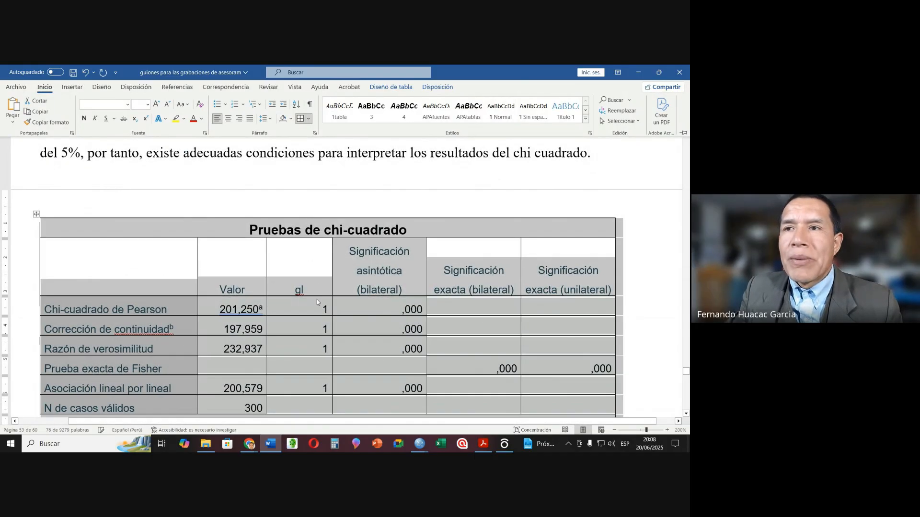
click(381, 289)
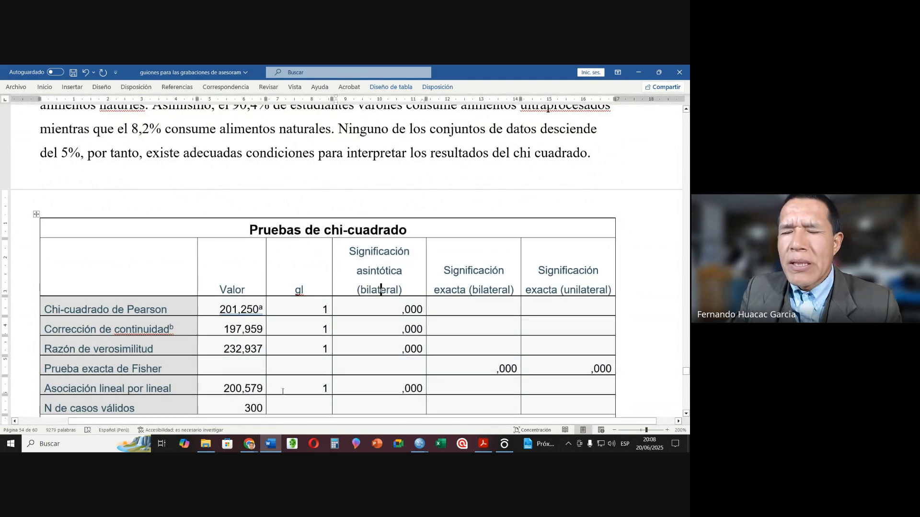
Insert two blank paragraphs between the chi-square table and "Medidas simétricas" to make room for the interpretation text.
scroll(282, 391, down, 3)
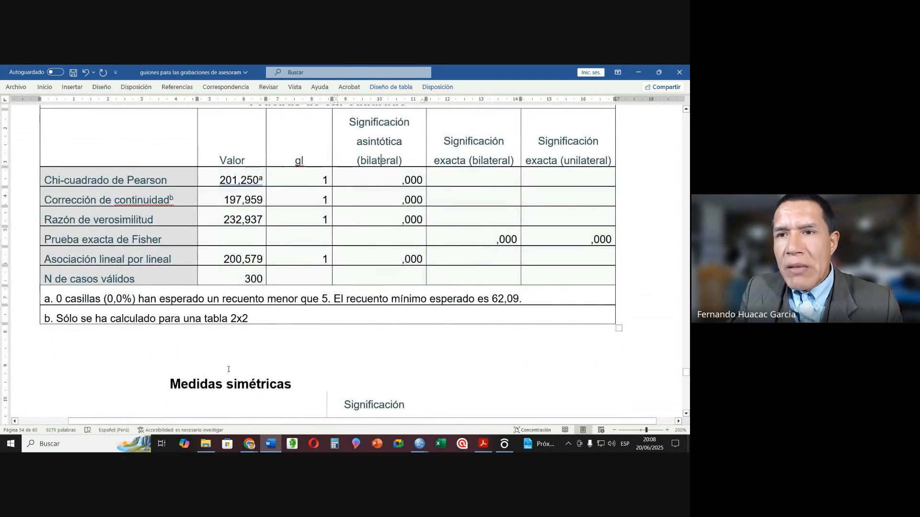
click(159, 356)
scroll(144, 345, down, 1)
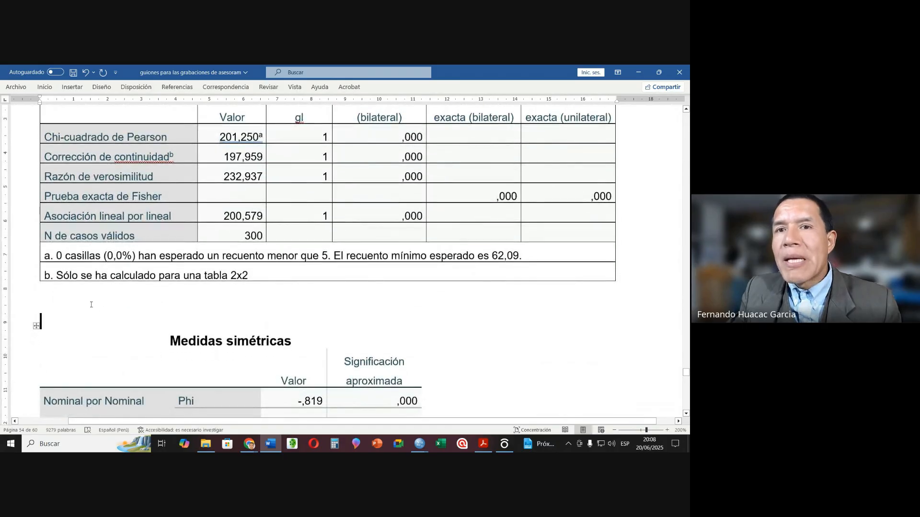
key(Return)
key(Return)
key(Up)
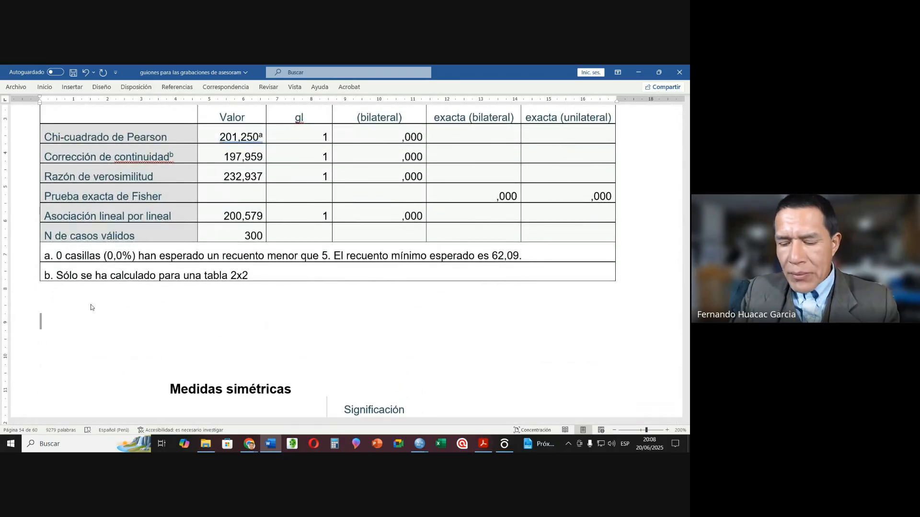
Start the chi-square interpretation below the table with "Al correlacionar con chi cuadrado las variables sexo y gustos de comidas se obtuvo".
text(Al correlaciona)
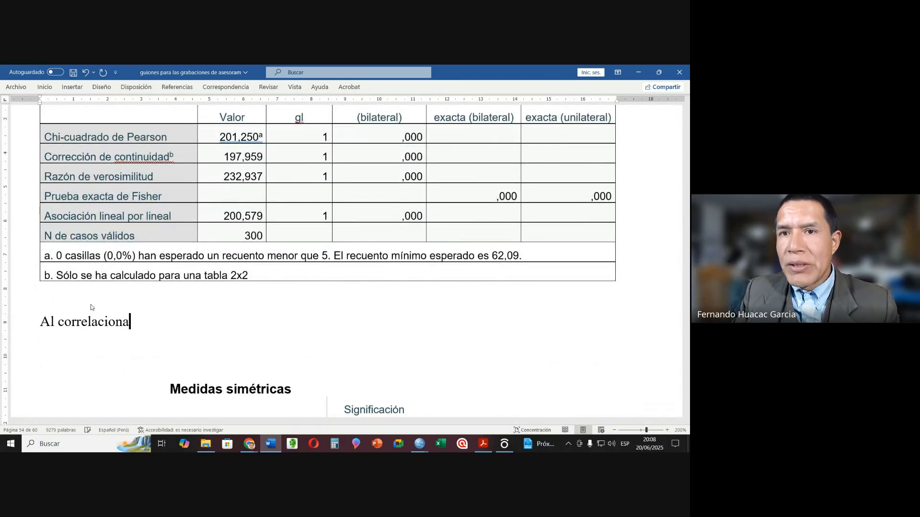
text(r con chi)
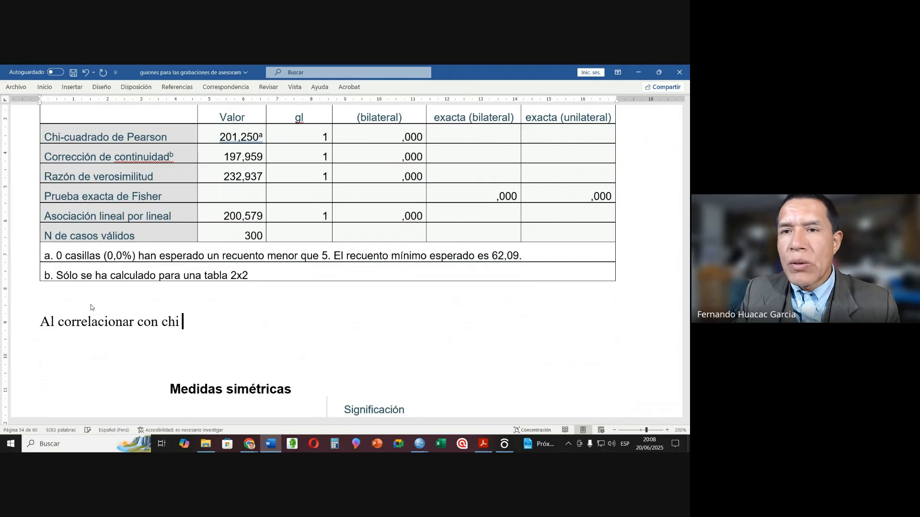
text( cuadrado las )
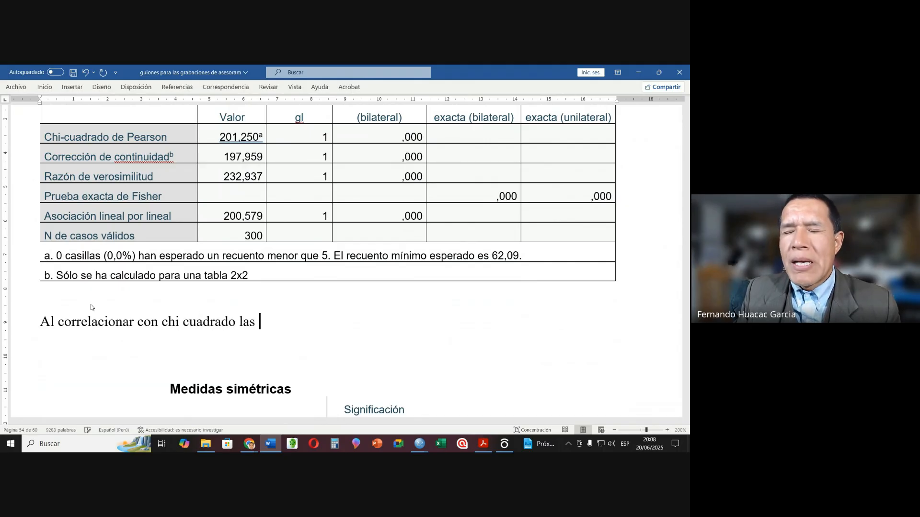
text(variables )
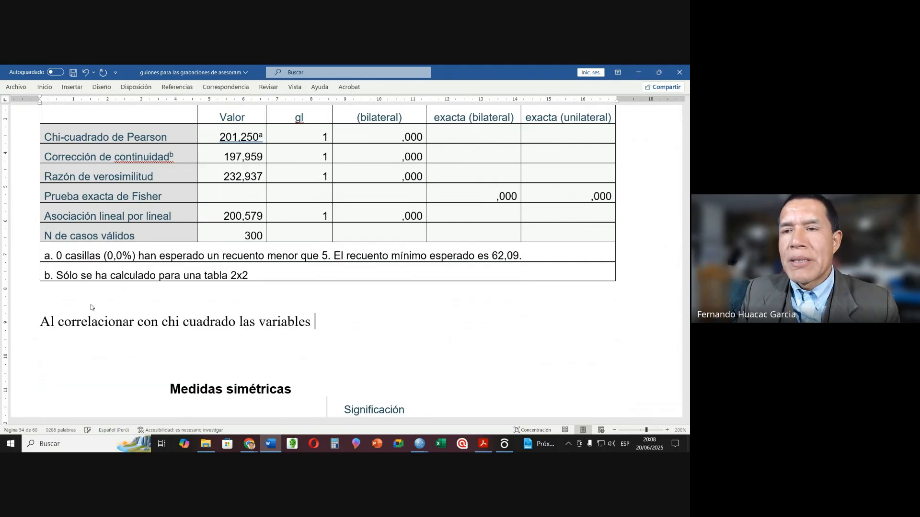
text(sexo y)
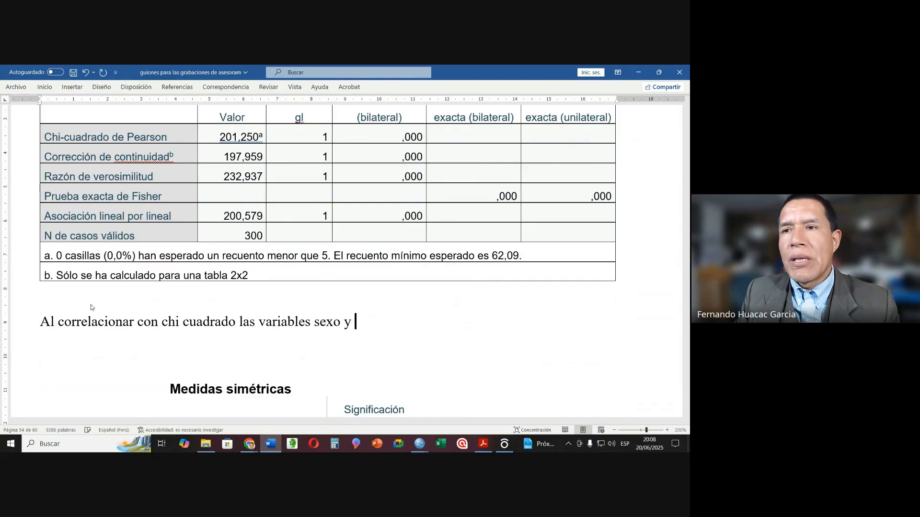
text( gustos de com)
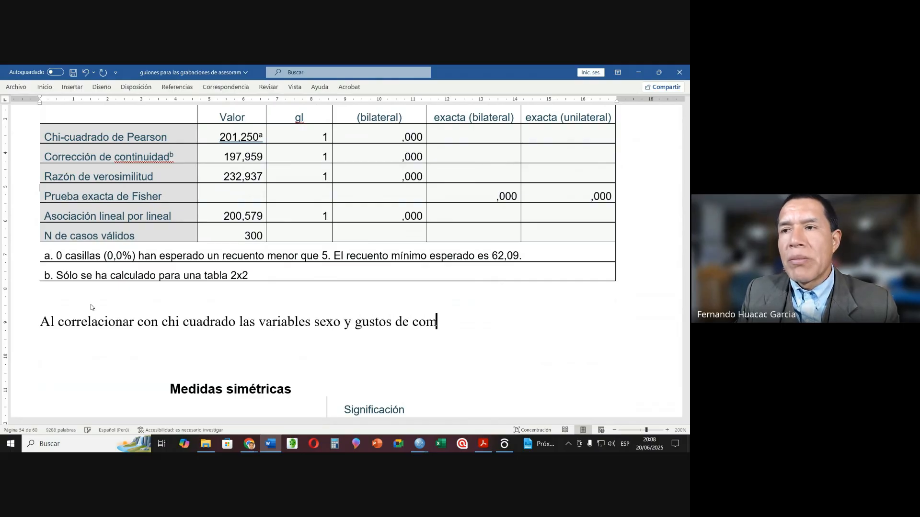
text(idas se obtuvo)
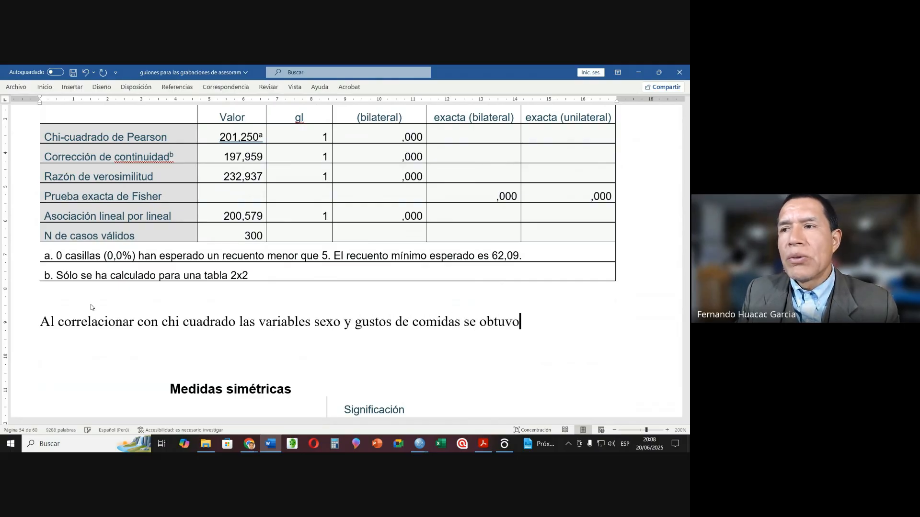
Center the contents of the gl column and the three significance columns in the chi-square table.
scroll(94, 287, up, 3)
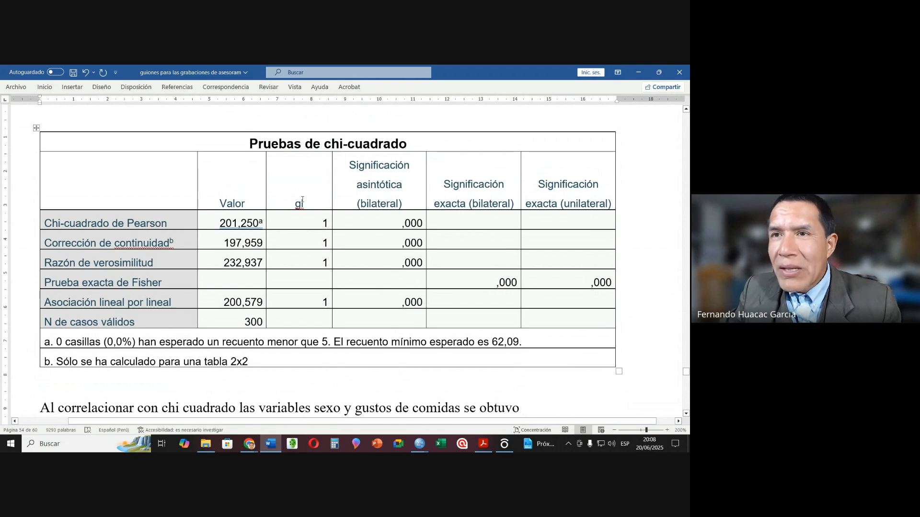
drag(302, 200, 539, 314)
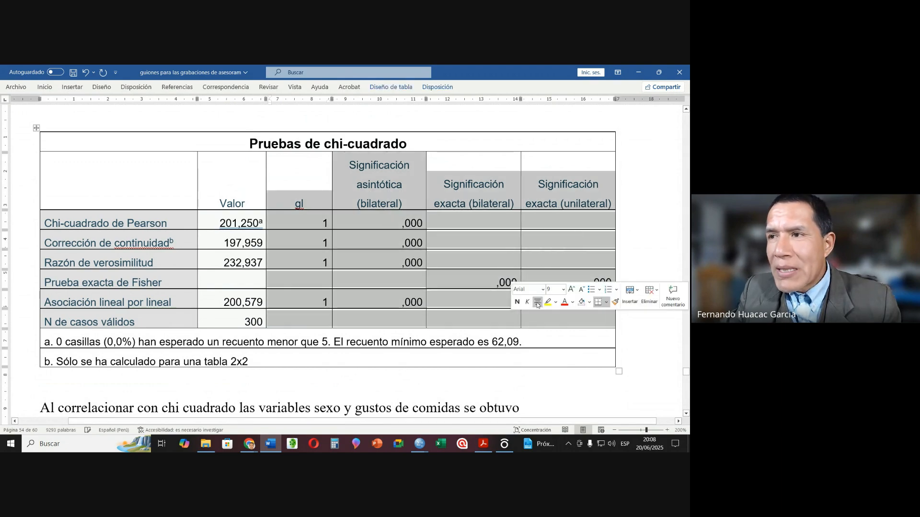
click(538, 304)
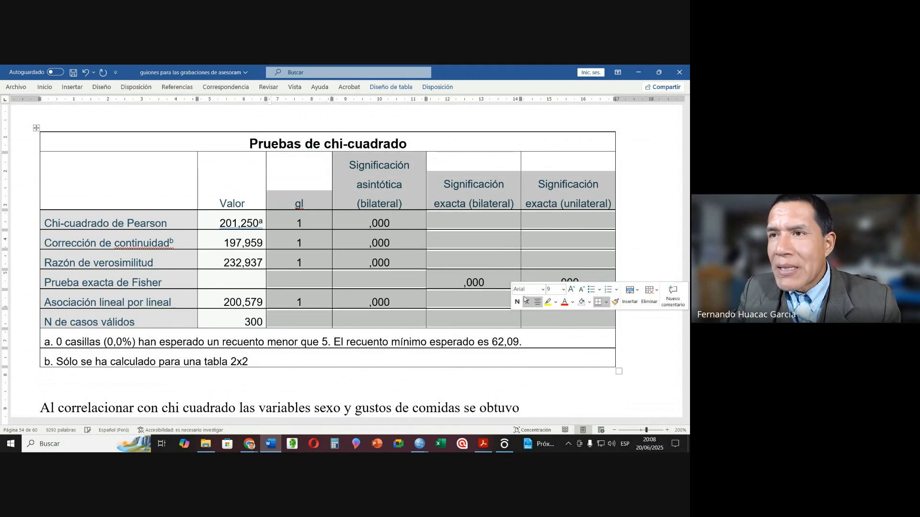
Make the asymptotic significance value in the Chi-cuadrado de Pearson row bold.
click(363, 226)
drag(125, 232, 409, 226)
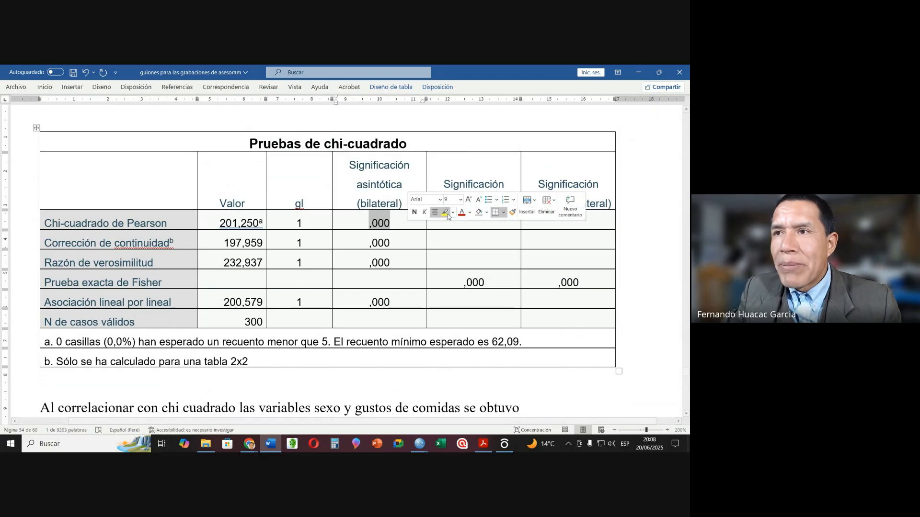
click(414, 212)
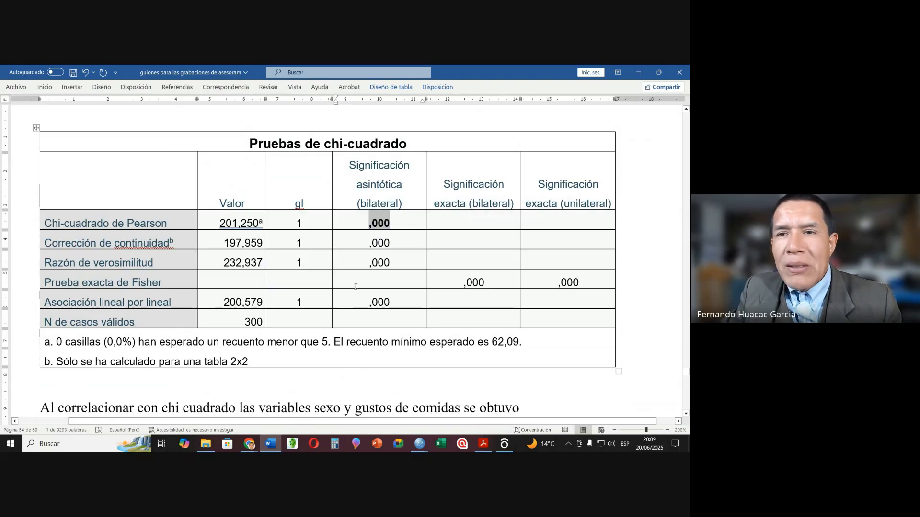
Select the two footnote rows, a and b, at the end of the chi-square table.
scroll(132, 344, down, 1)
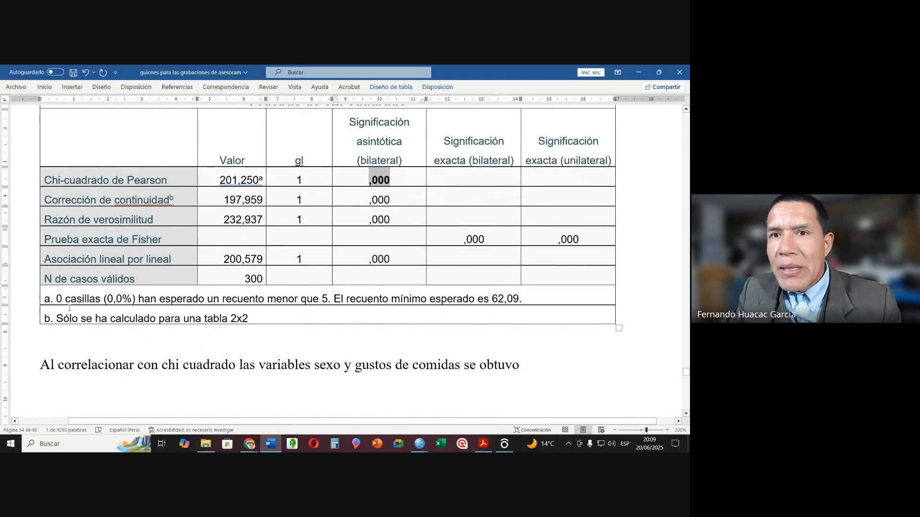
click(34, 309)
drag(33, 309, 34, 319)
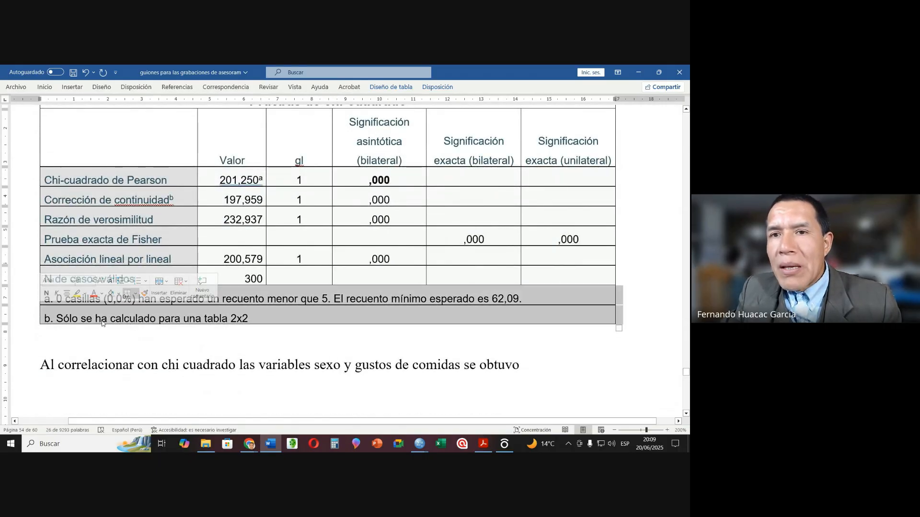